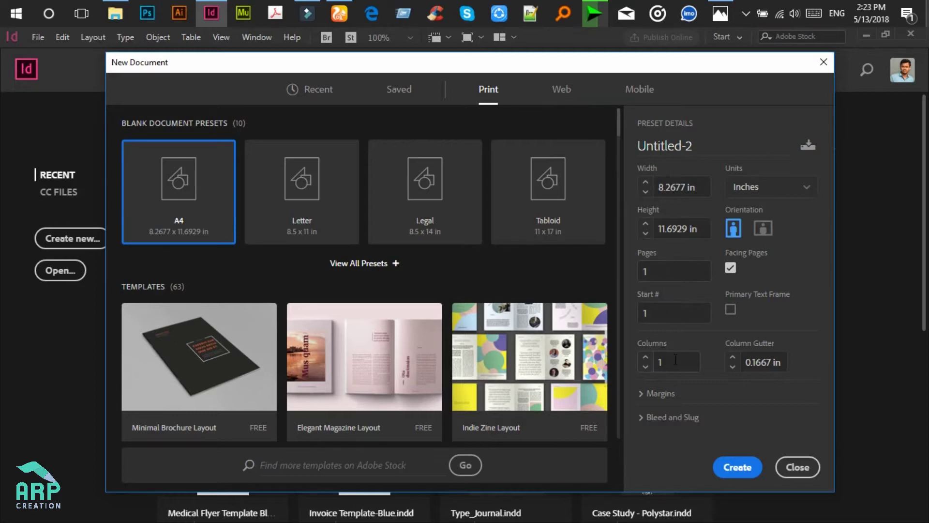
Step: Create an A4 document with 0.5 in margins and a linked 0.125 in bleed on all sides
left_click(643, 393)
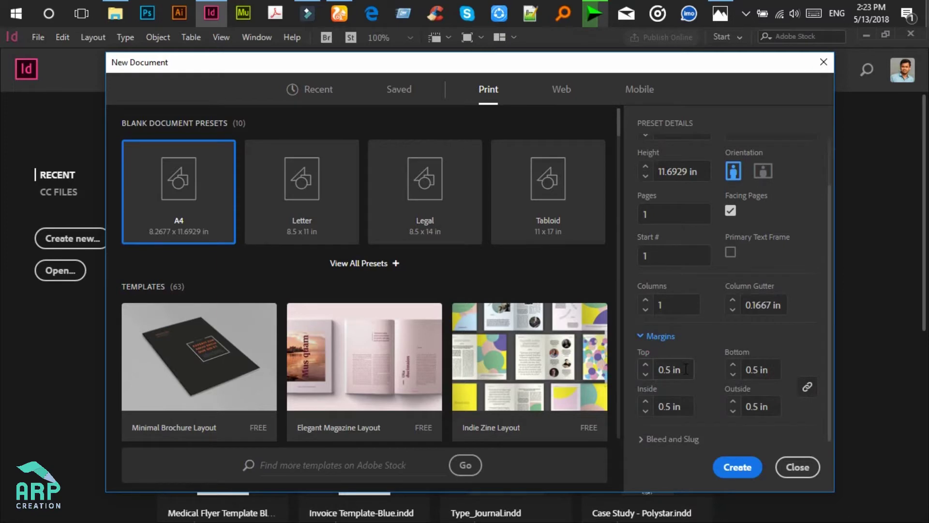
left_click(641, 438)
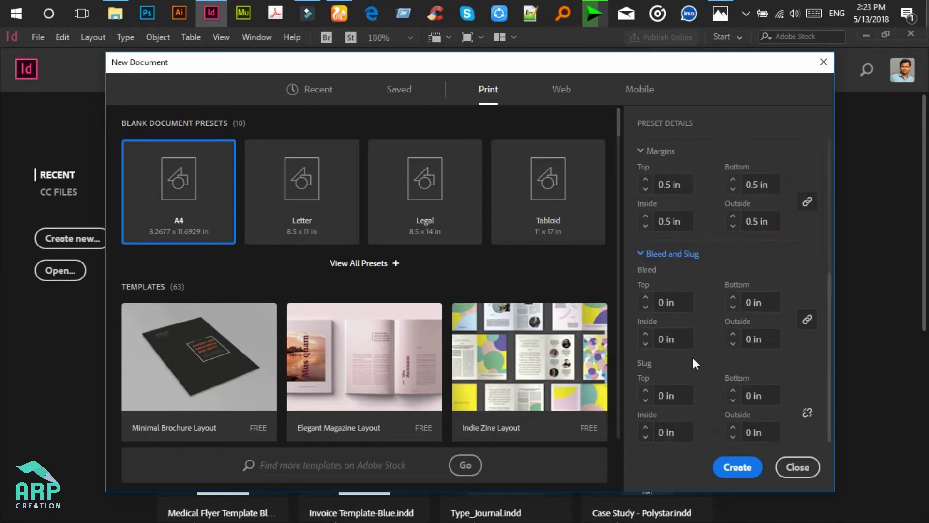
left_click(675, 303)
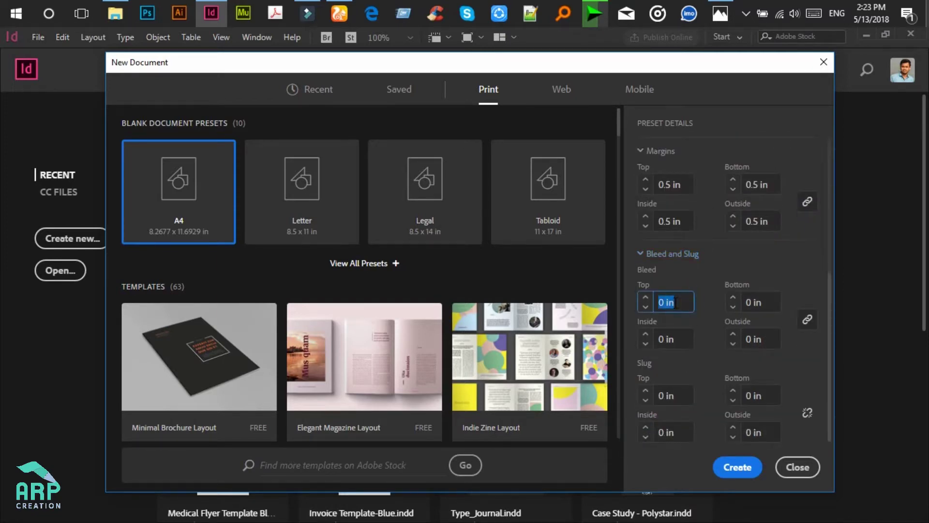
type("0.125 in")
left_click(807, 319)
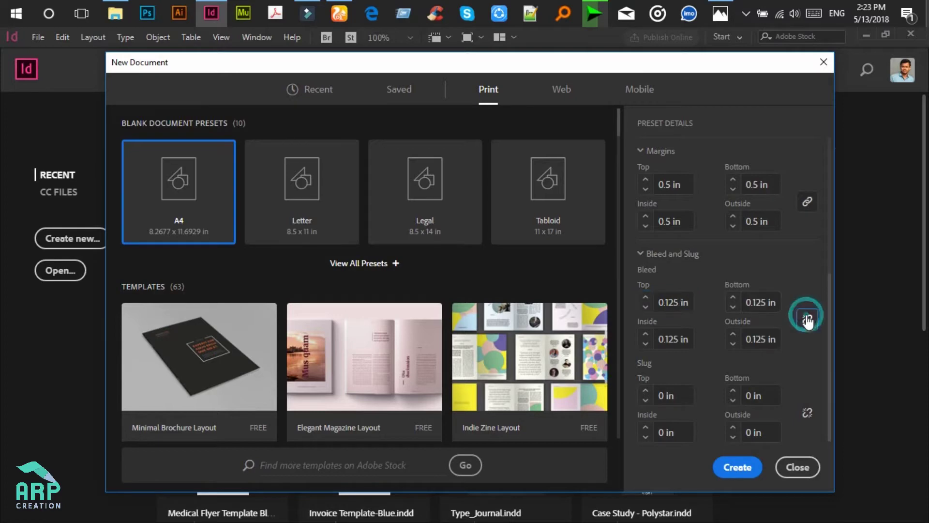
left_click(738, 468)
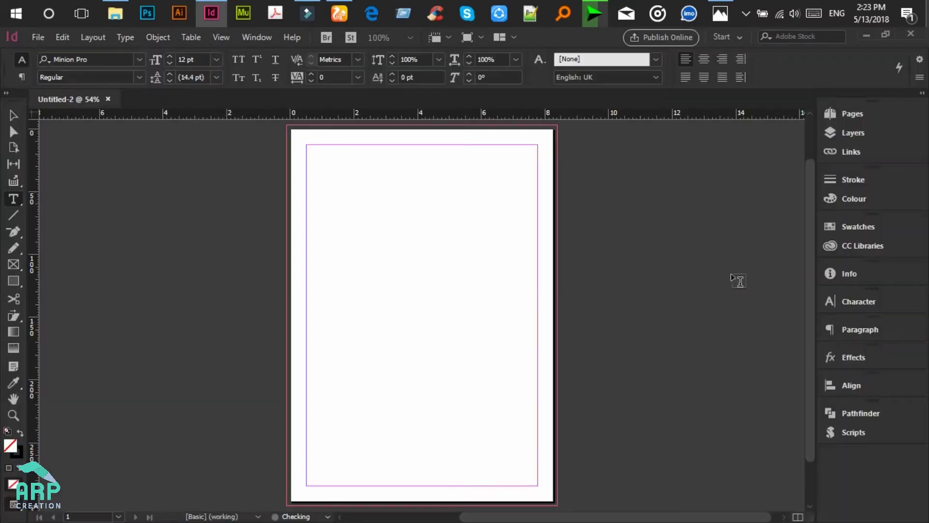
Step: Draw a 2.6 in wide, 4.5715 in tall rectangle from the top-left margin corner
scroll(421, 201, "up", 1)
scroll(429, 200, "down", 2)
scroll(430, 199, "up", 1)
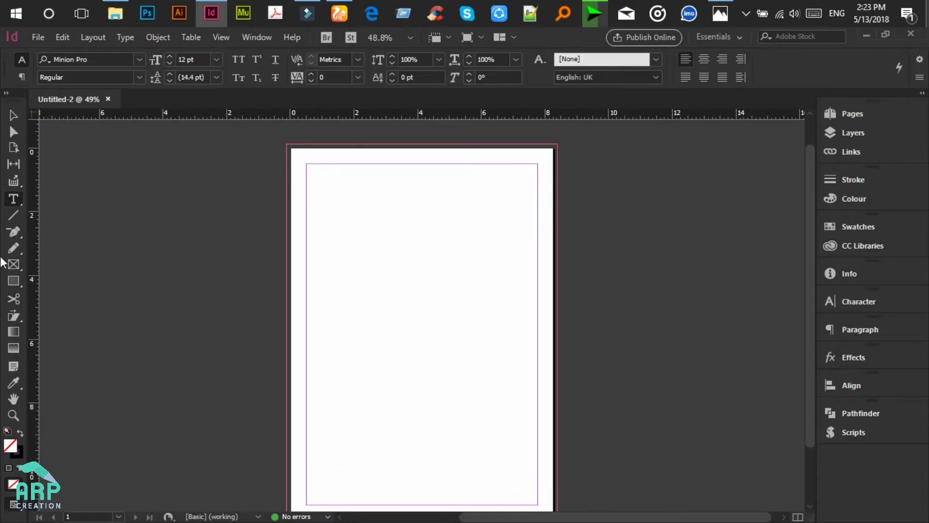
left_click(12, 282)
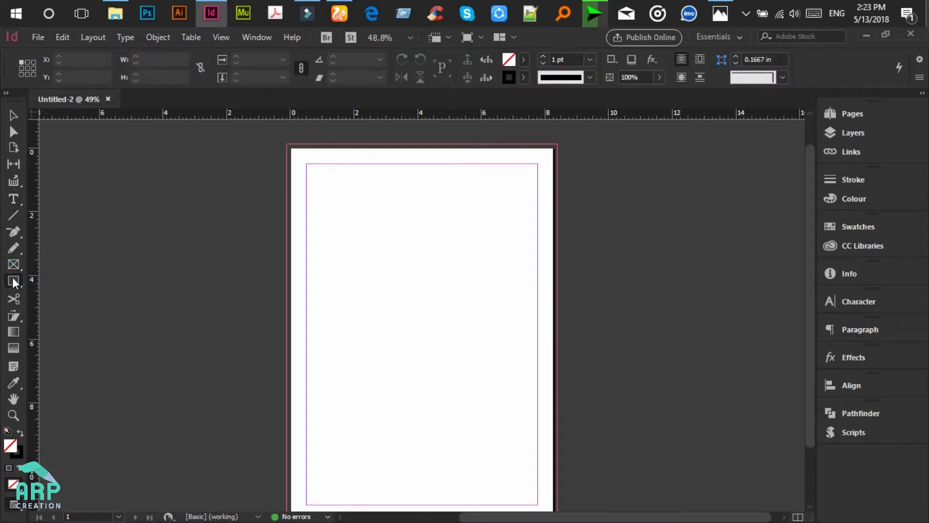
left_click_drag(290, 147, 318, 170)
key("ctrl+z")
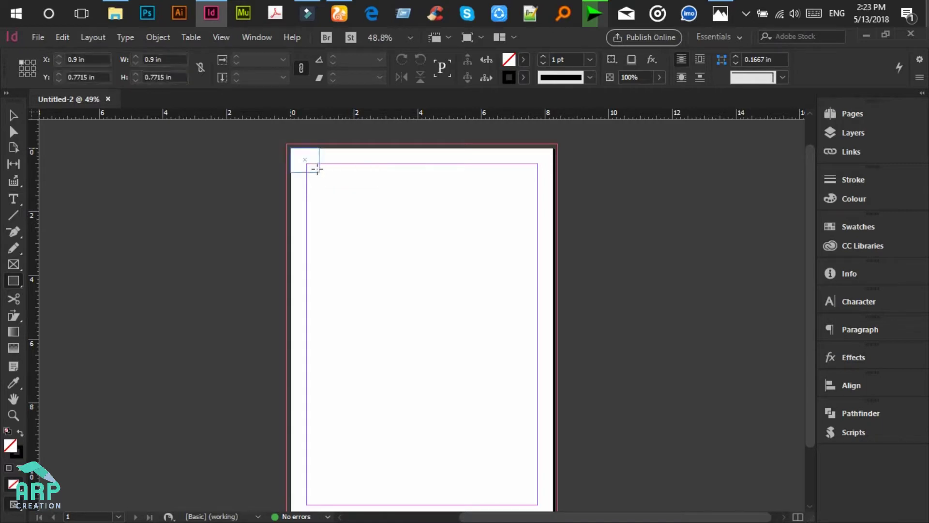
left_click_drag(307, 164, 389, 310)
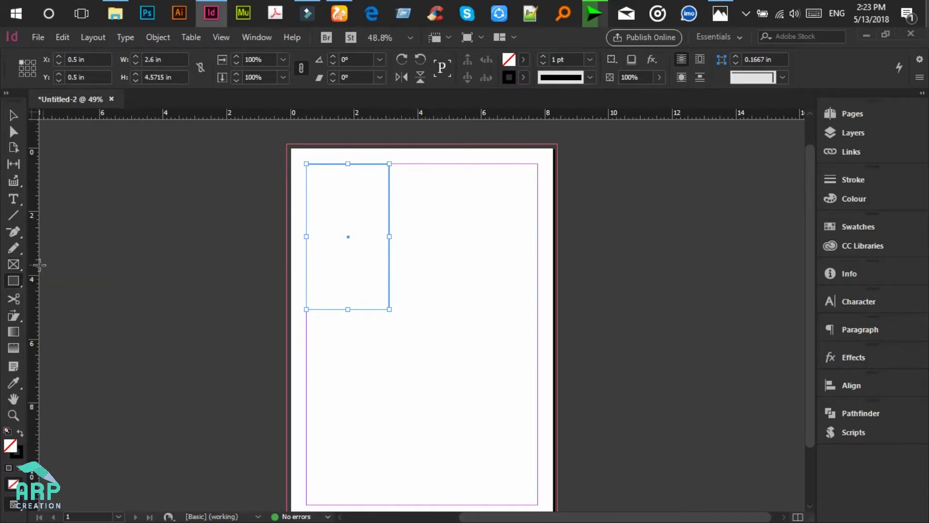
Step: Draw a 7.2677 in wide, 4.5715 in tall picture frame across the top margins
left_click(14, 264)
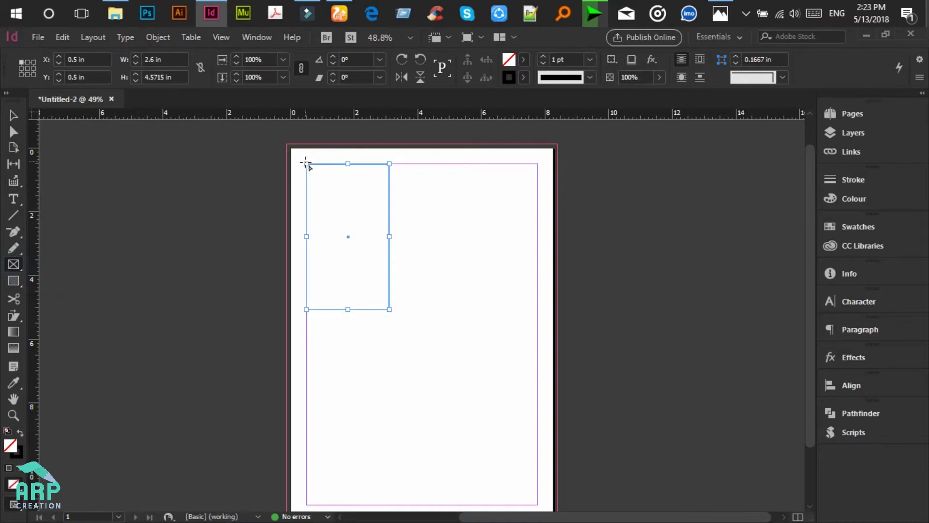
left_click_drag(307, 163, 537, 309)
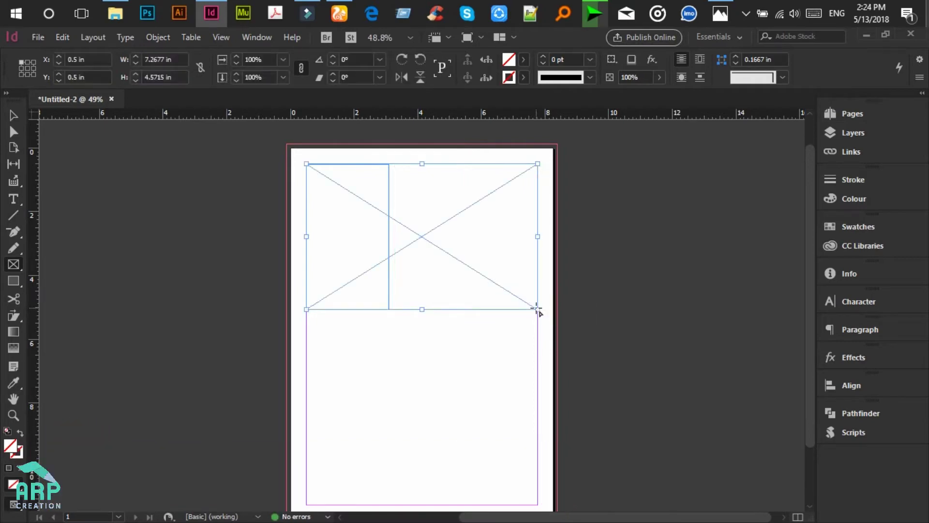
left_click(127, 20)
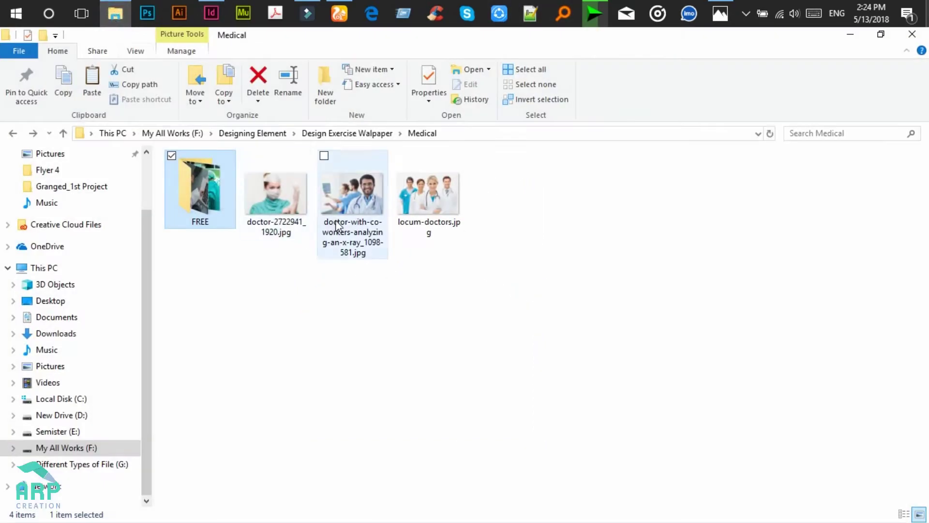
Step: Drag the doctor-with-co-workers photo from the Medical folder into the wide picture frame
left_click(337, 225)
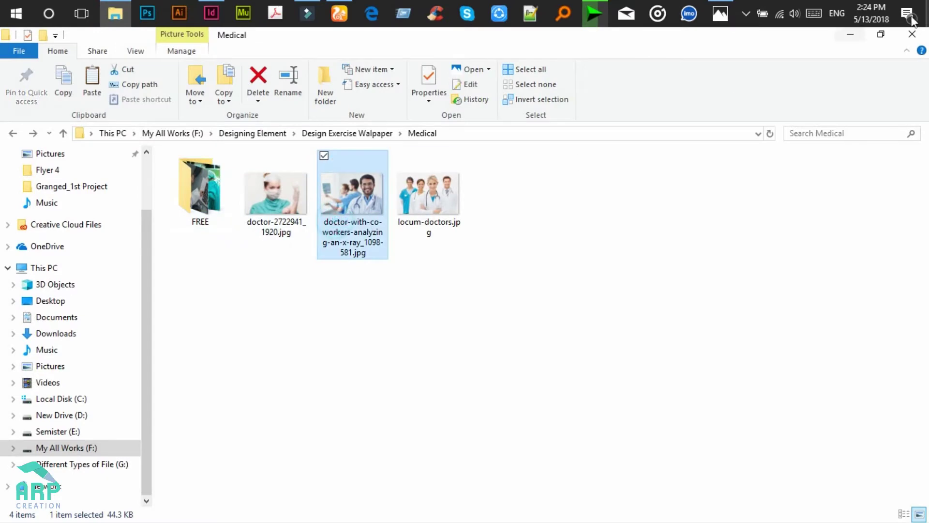
left_click(881, 34)
left_click_drag(410, 207, 511, 210)
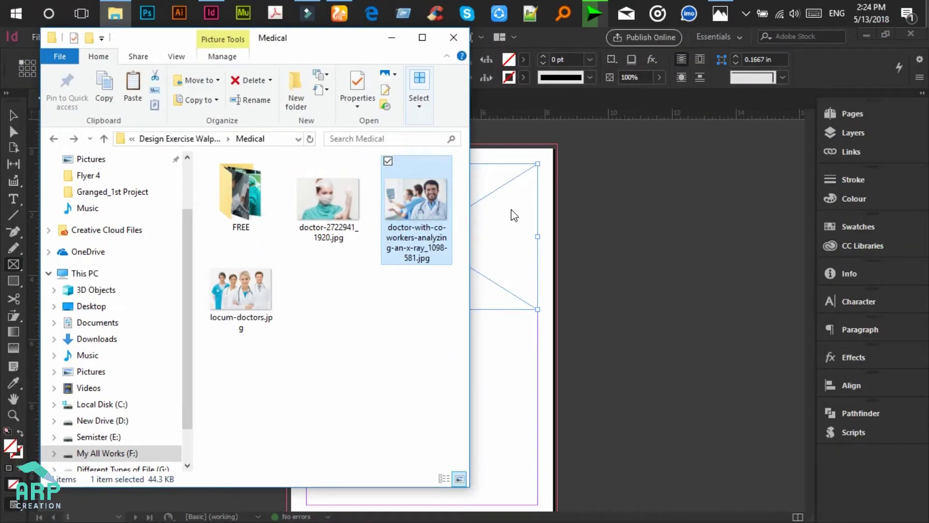
left_click(392, 34)
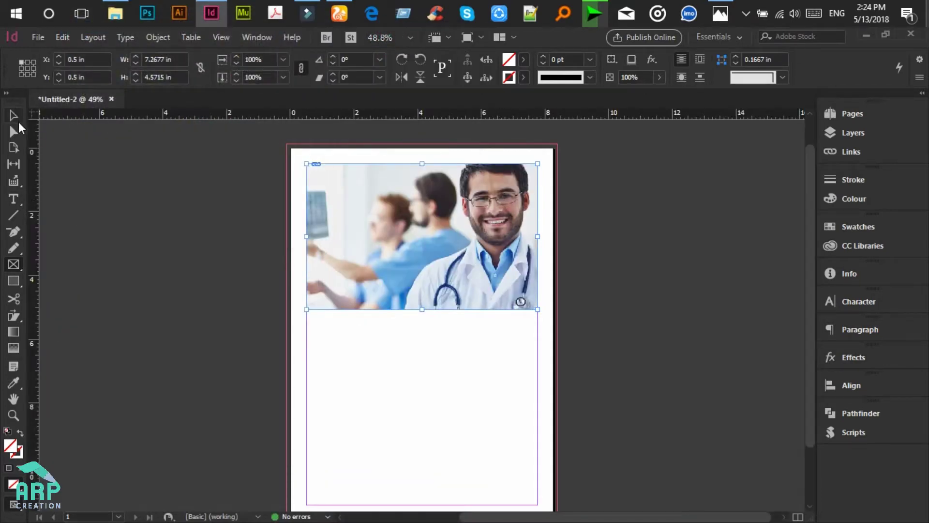
Step: Make the doctor photo fill its frame proportionally
left_click(16, 119)
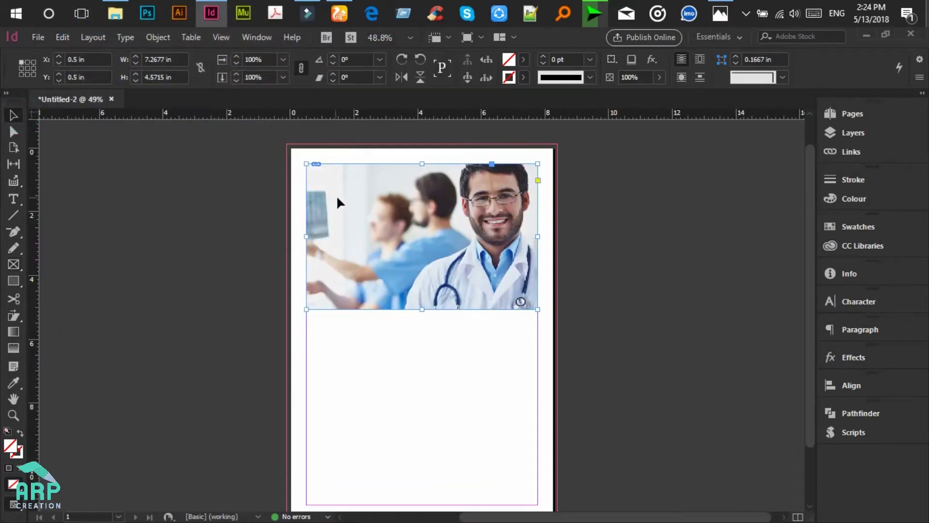
right_click(492, 236)
mouse_move(552, 298)
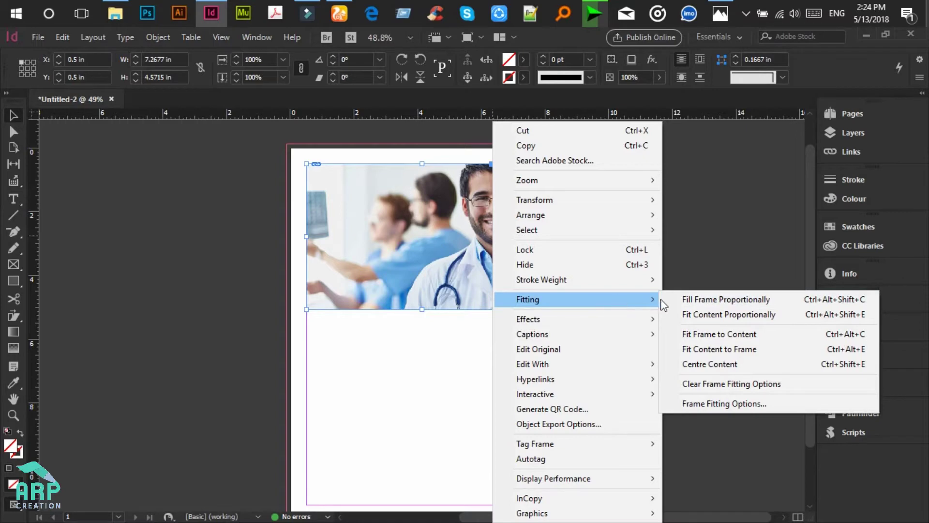
left_click(697, 302)
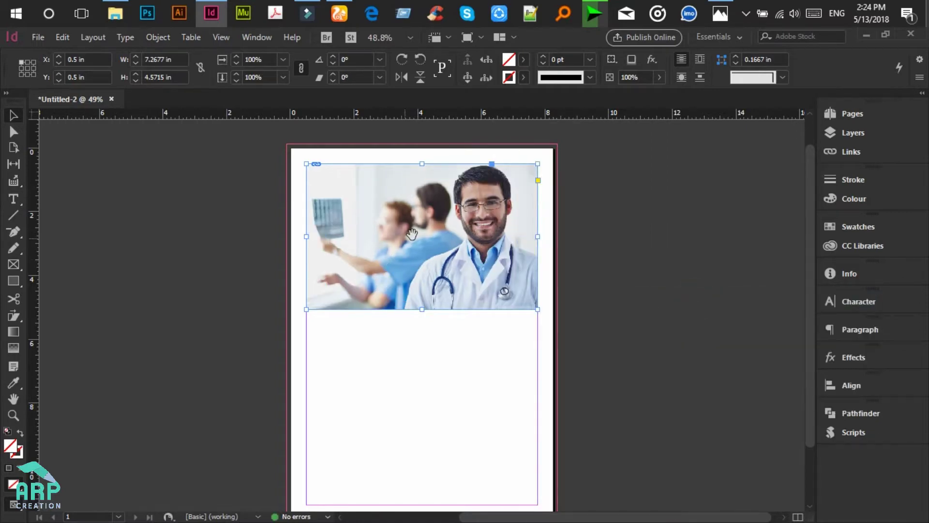
Step: Send the photo frame to the back, behind the narrow rectangle
right_click(477, 221)
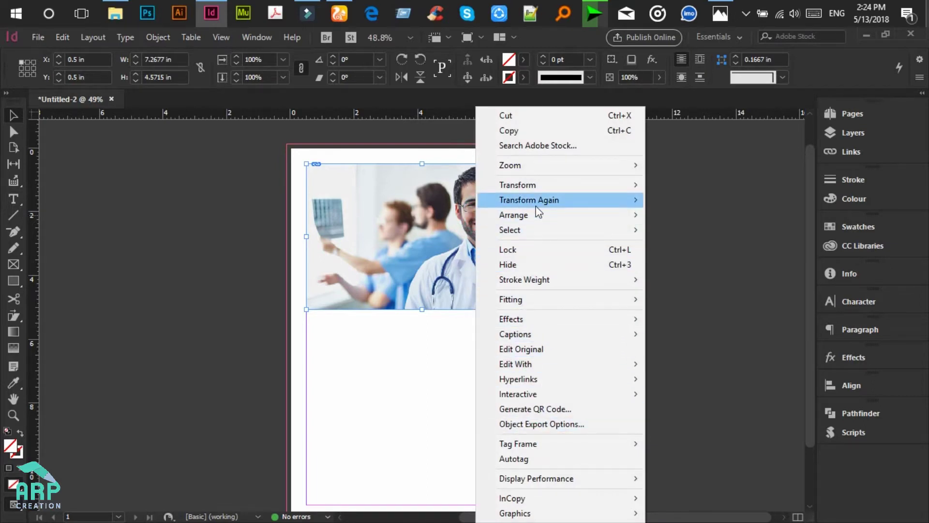
mouse_move(621, 222)
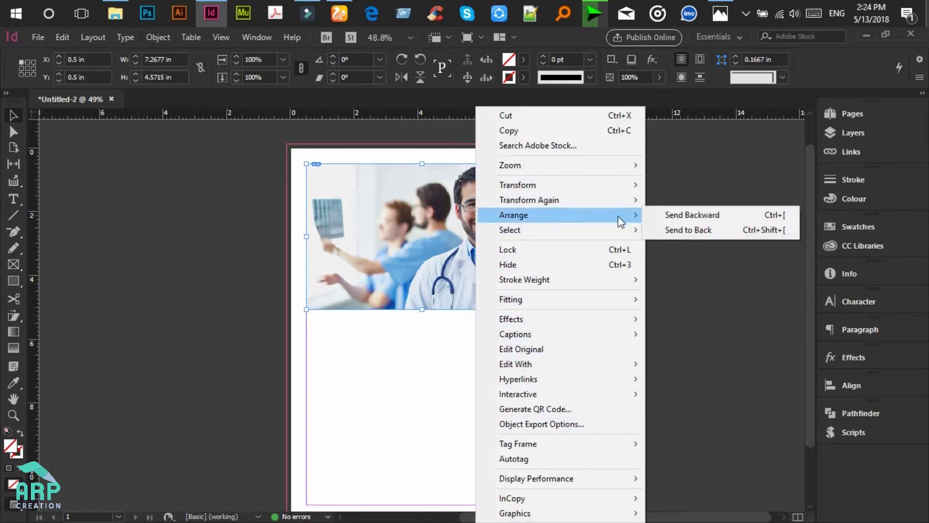
left_click(697, 233)
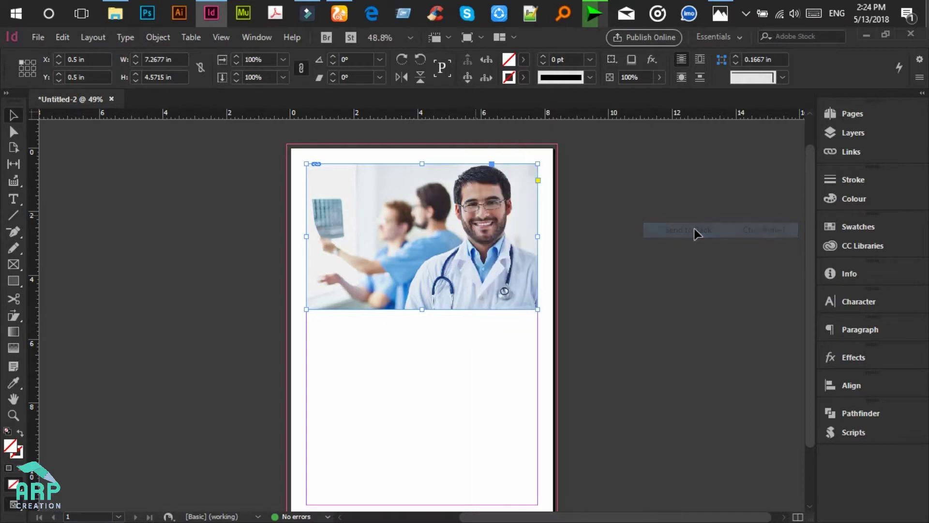
left_click(355, 209)
left_click(389, 197)
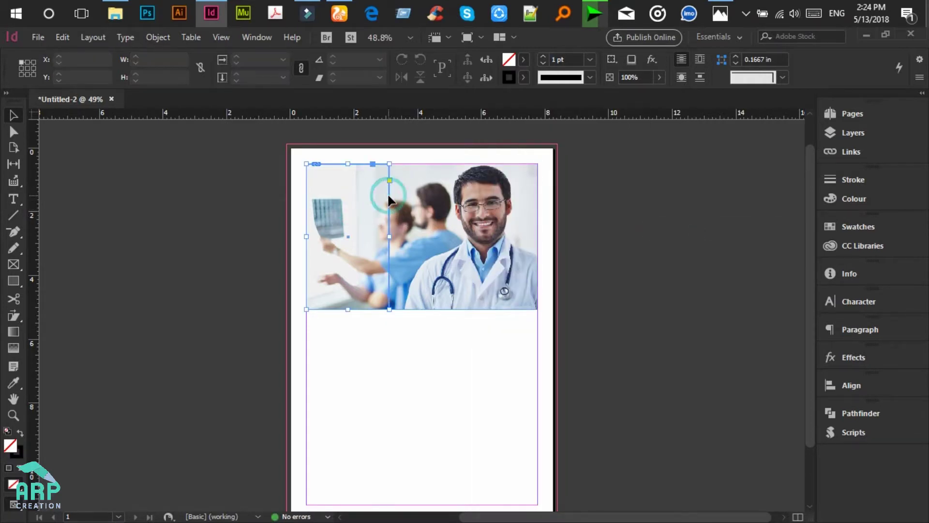
Step: Fill the narrow left rectangle with teal hex 00b1c9 and no stroke
left_click(22, 431)
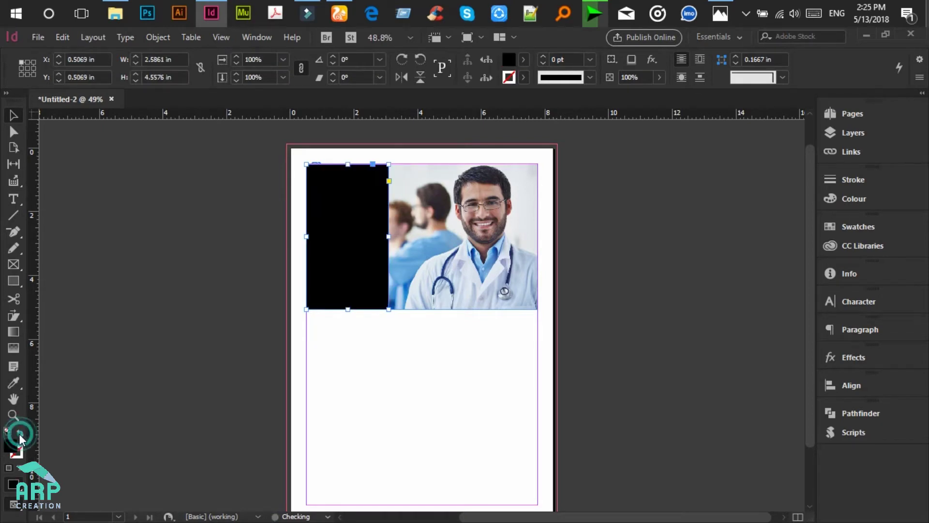
left_click(18, 447)
double_click(15, 448)
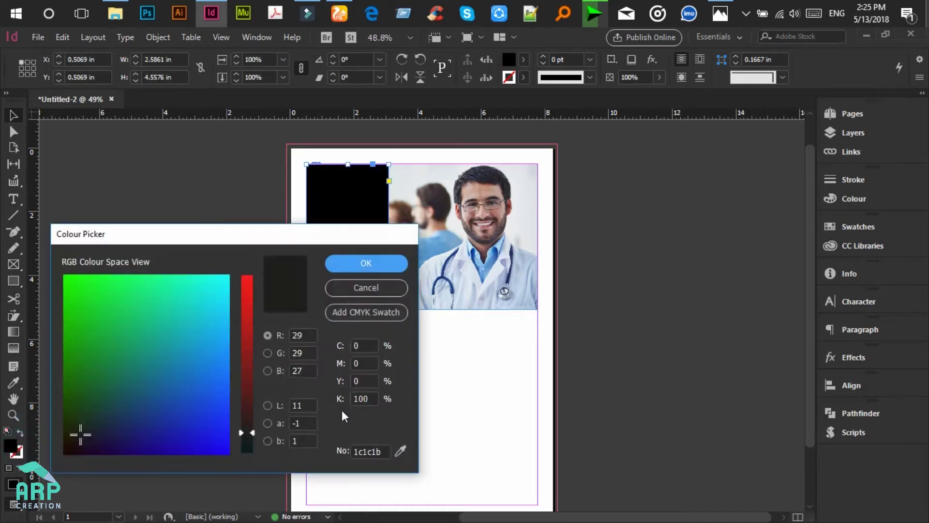
left_click_drag(328, 237, 596, 200)
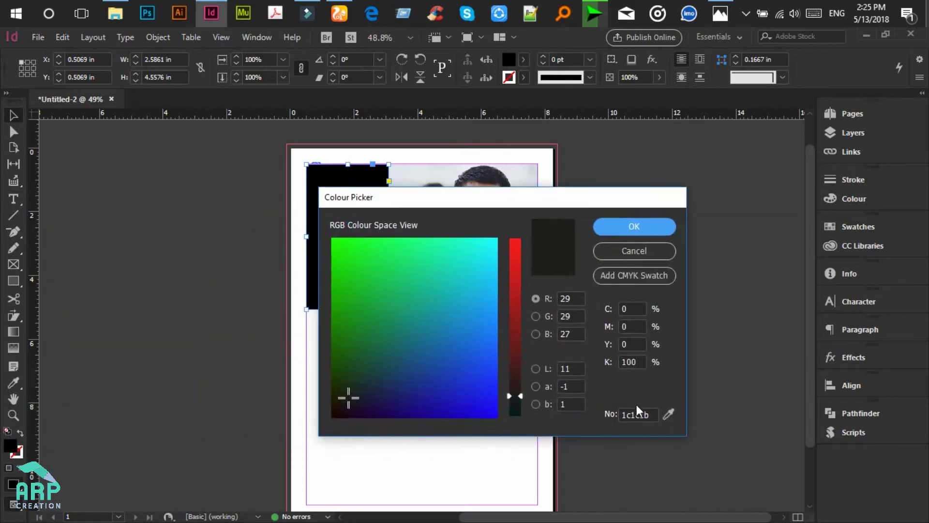
left_click(639, 413)
double_click(638, 413)
key("BackSpace")
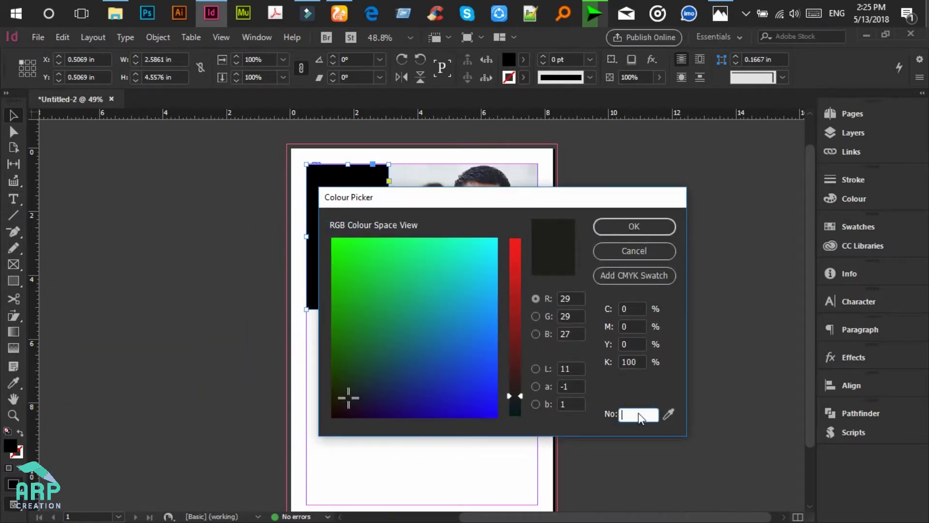
type("00b1c9")
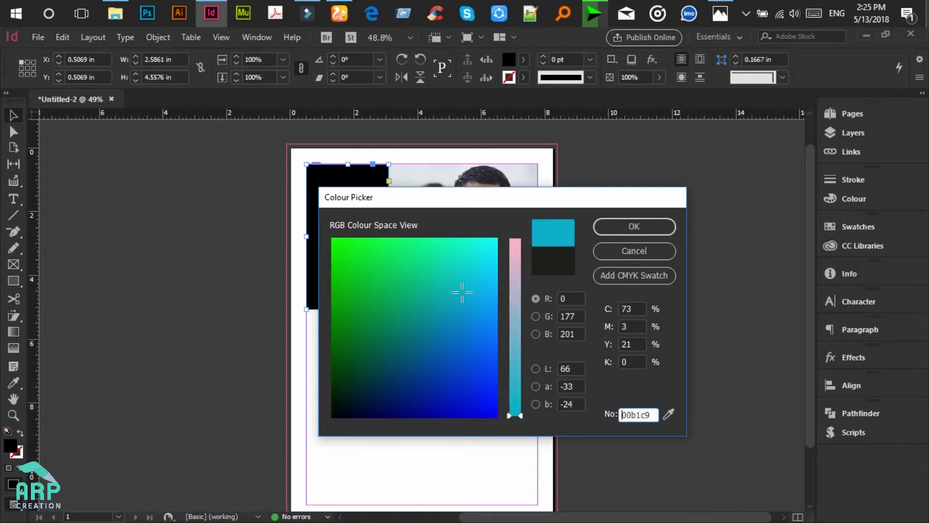
left_click(632, 225)
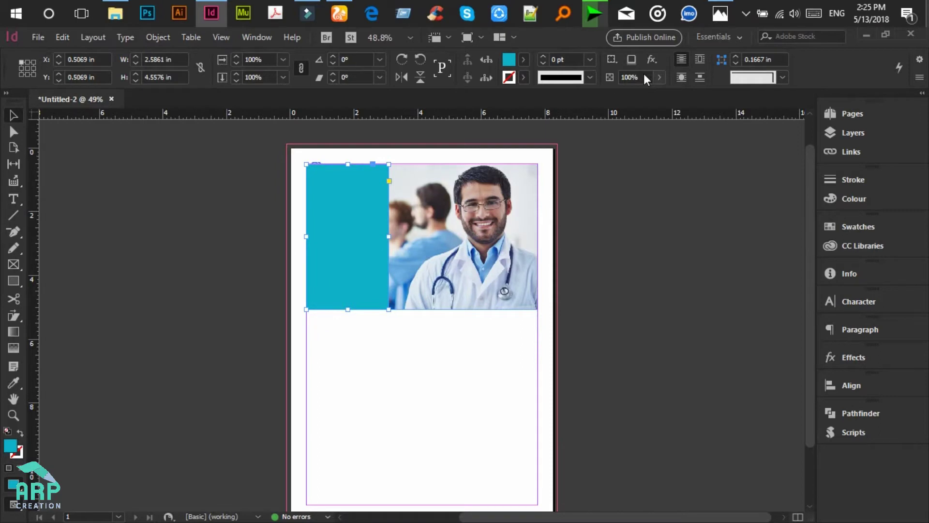
Step: Set the teal rectangle's opacity to 83%
left_click_drag(641, 75, 619, 73)
type("83")
key("Return")
left_click(403, 347)
scroll(403, 347, "down", 1)
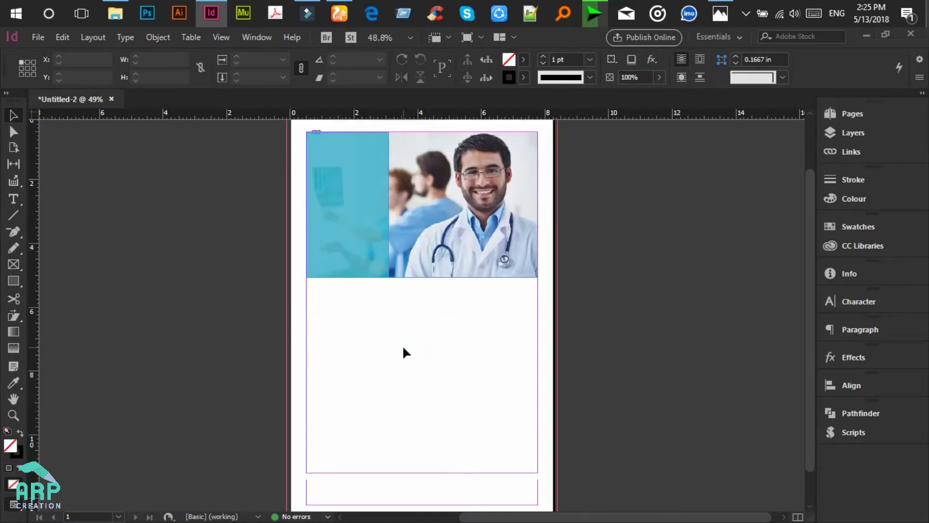
key("t")
scroll(213, 234, "up", 1)
scroll(220, 234, "up", 1)
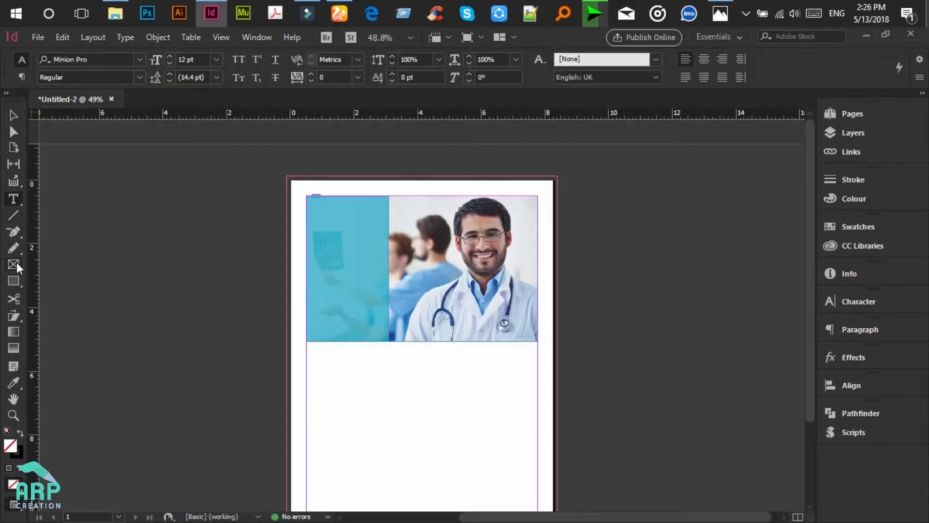
Step: Draw a small placeholder frame at the top of the teal panel and shorten it to 1.1965 in
left_click(16, 262)
left_click_drag(315, 203, 367, 256)
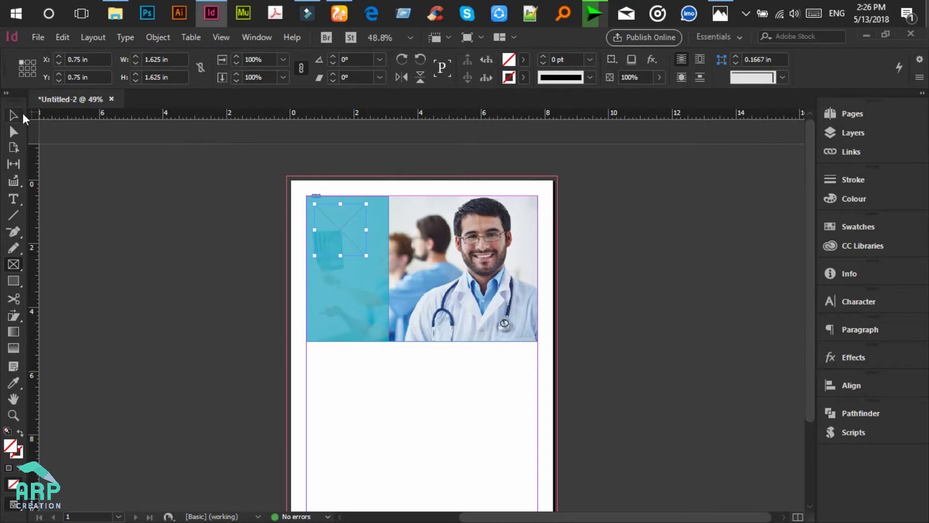
left_click(18, 115)
left_click_drag(340, 255, 340, 242)
scroll(360, 225, "down", 1)
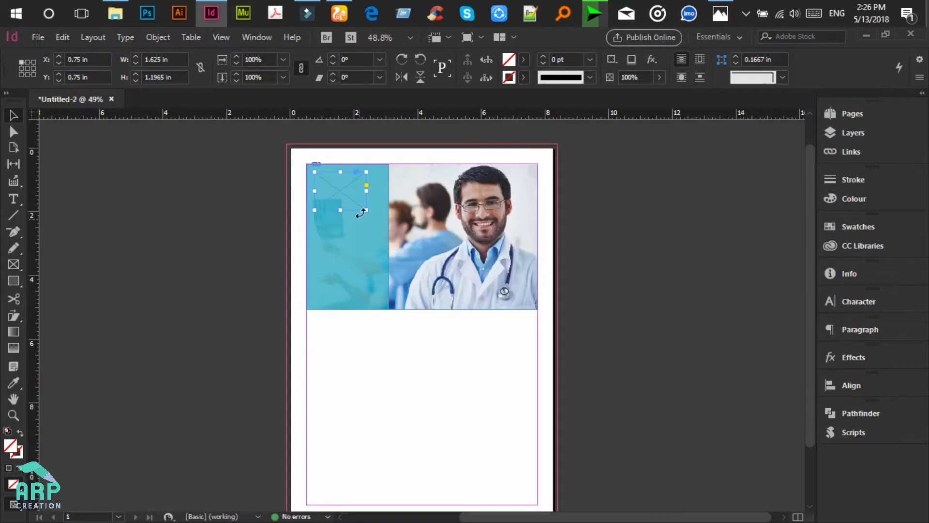
left_click(365, 185)
left_click(299, 231)
left_click(342, 187)
left_click(178, 224)
Step: Draw a text frame at the teal panel's left edge for the headline
left_click(14, 199)
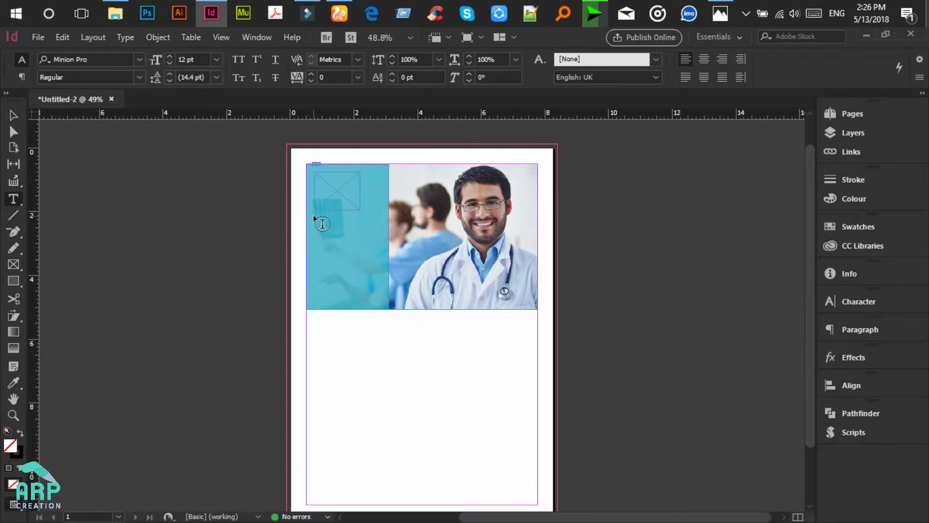
left_click_drag(270, 212, 378, 236)
left_click(720, 13)
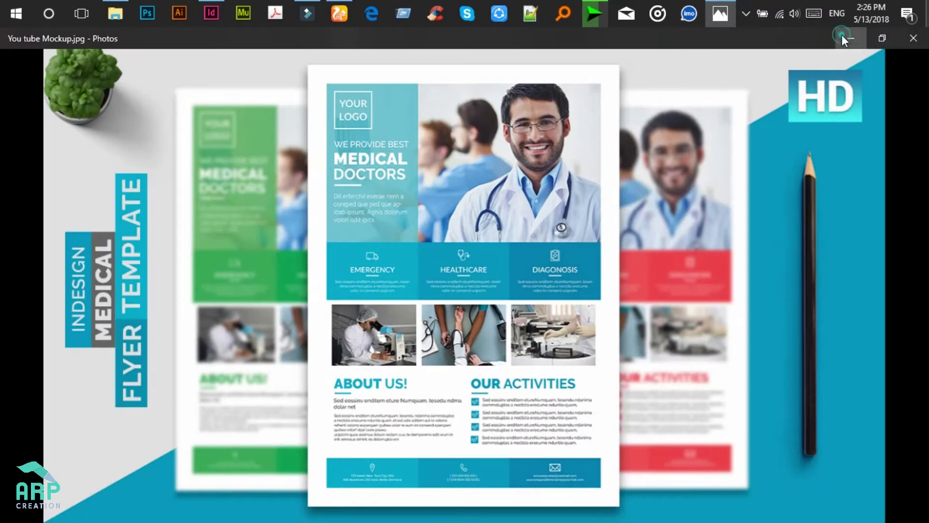
left_click(842, 36)
type("M")
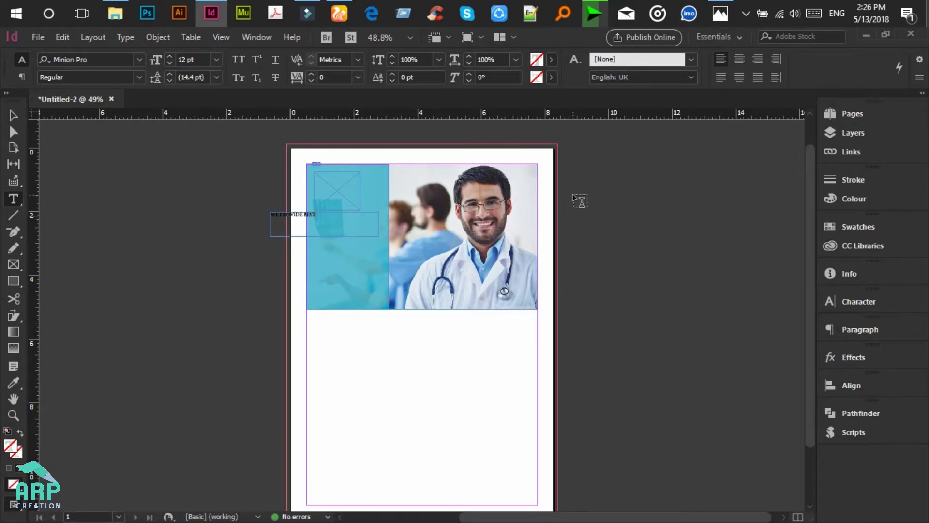
Step: Set the WE PROVIDE BEST text to Raleway Medium at 16 pt
key("ctrl+a")
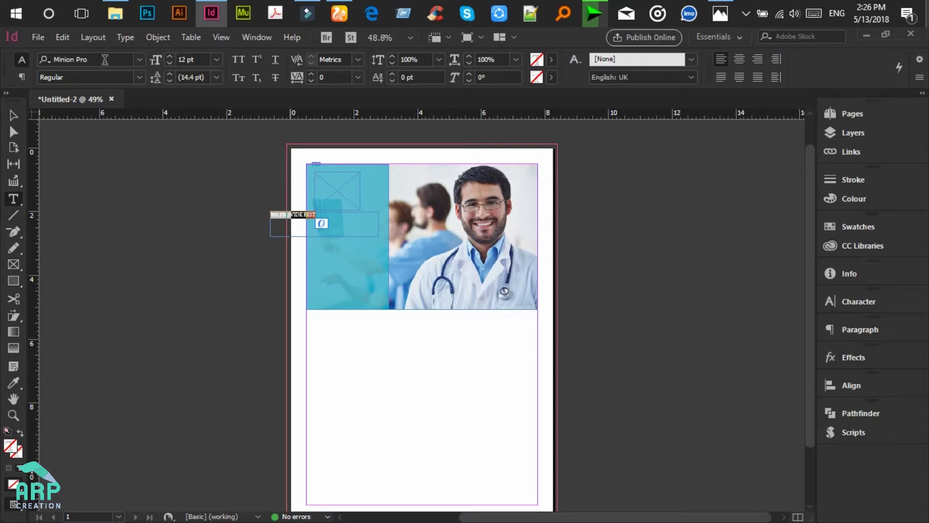
left_click(103, 60)
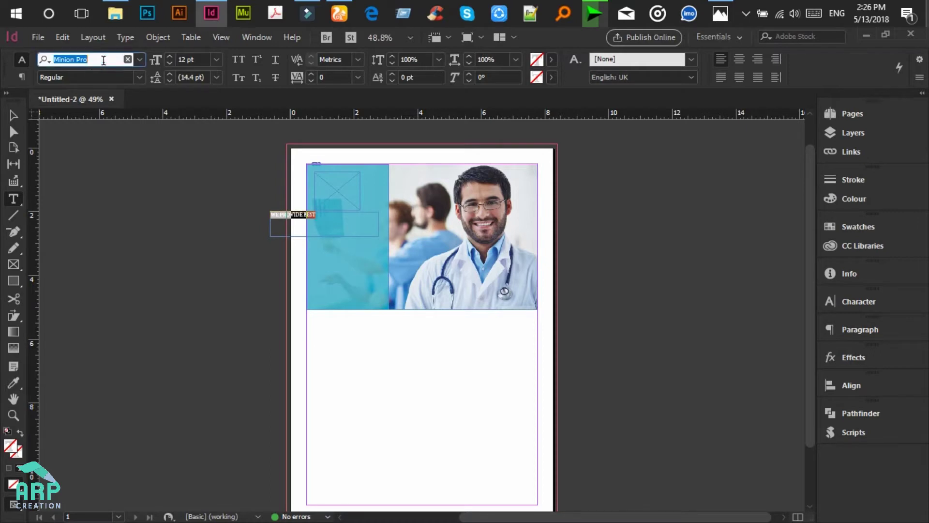
type("Raleway")
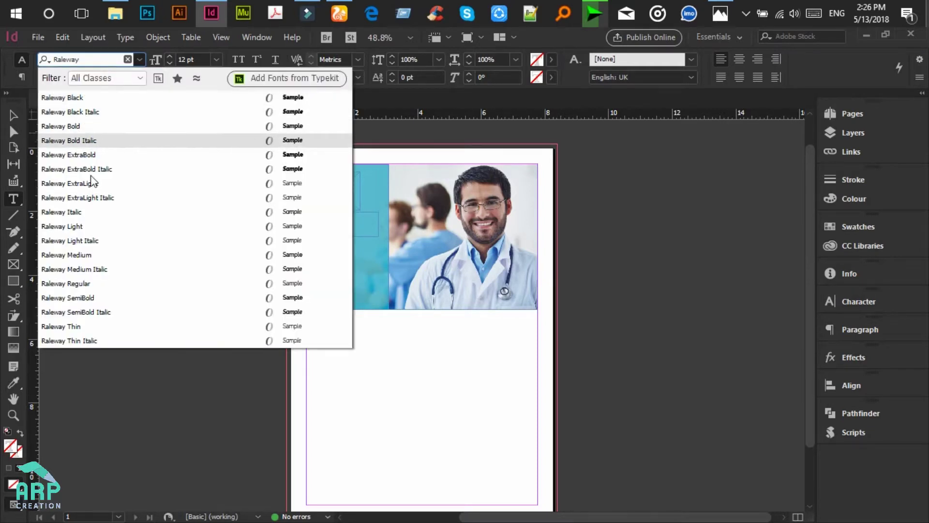
left_click(96, 255)
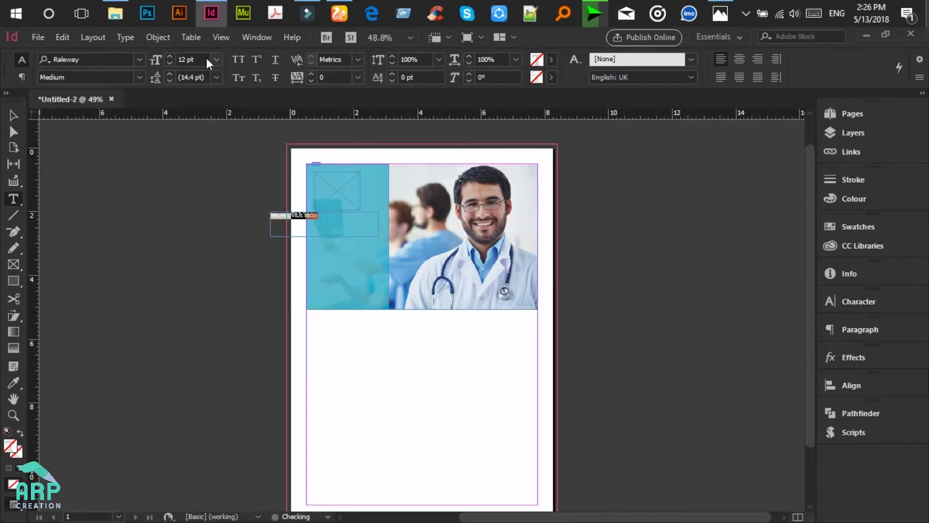
left_click(184, 59)
left_click(320, 218)
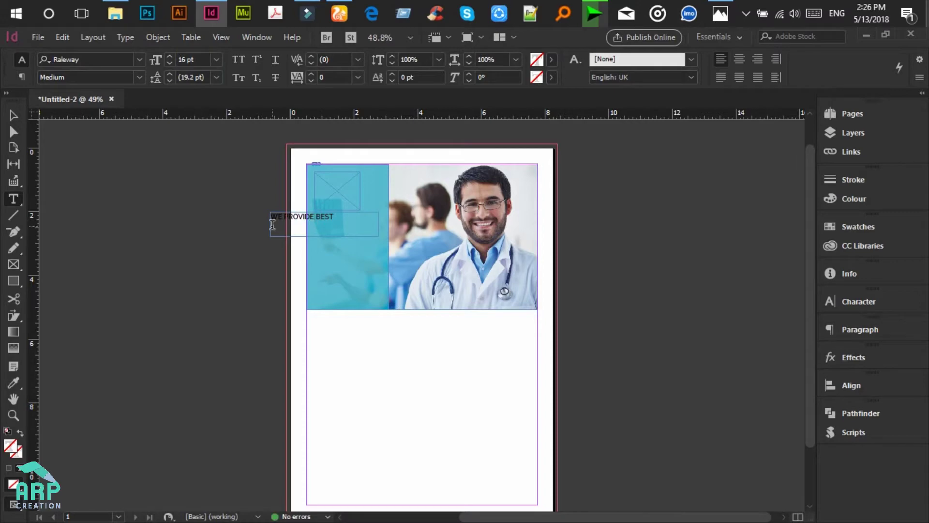
Step: Colour the WE PROVIDE BEST line white (ffffff)
triple_click(306, 218)
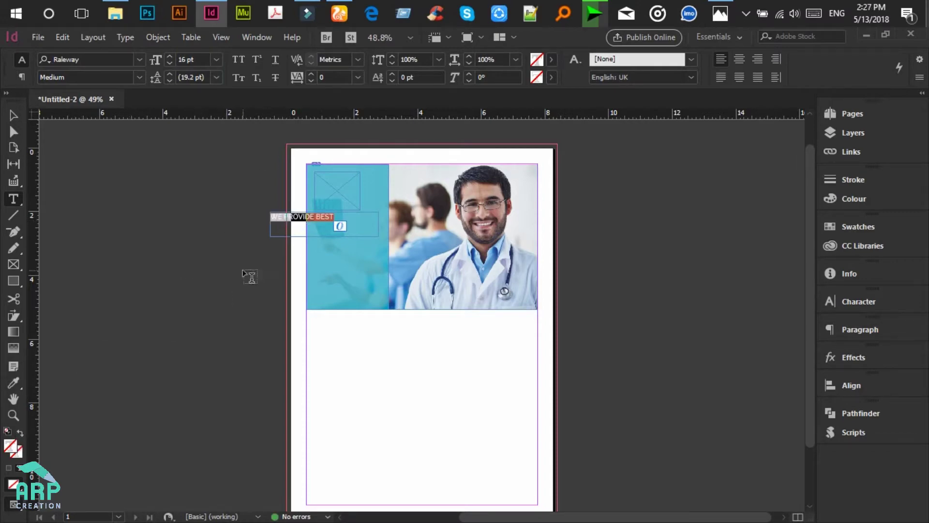
double_click(12, 449)
left_click(638, 415)
double_click(637, 415)
type("ffffff")
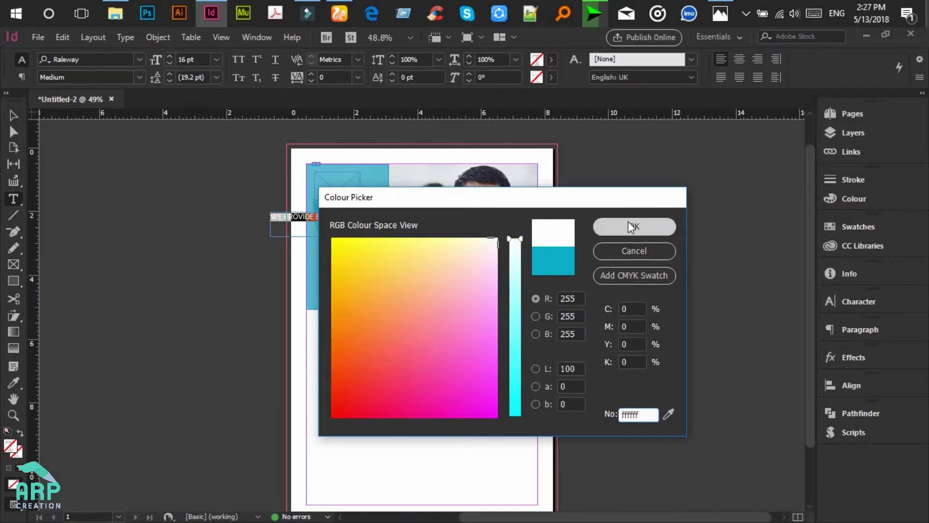
left_click(629, 224)
left_click(7, 122)
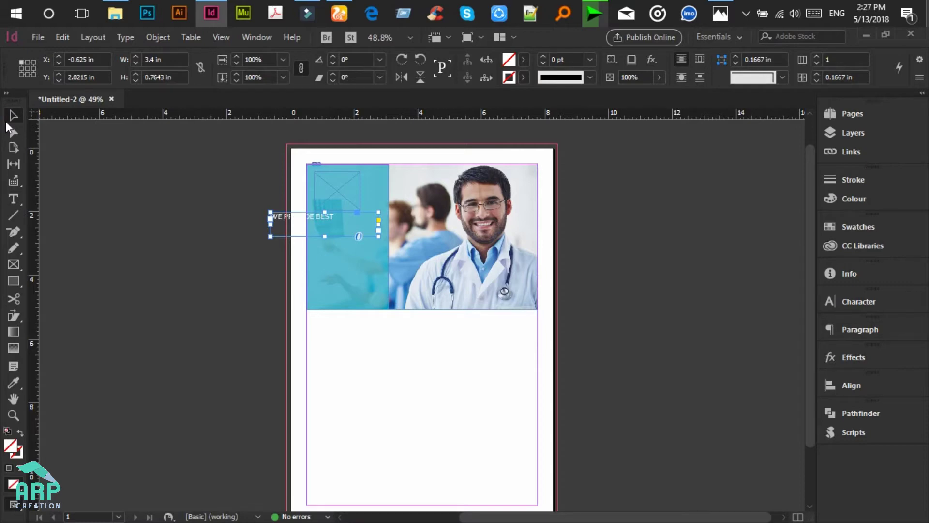
Step: Move the WE PROVIDE BEST frame into the teal panel and add a vertical guide at 0.75 in
key("ctrl+equal")
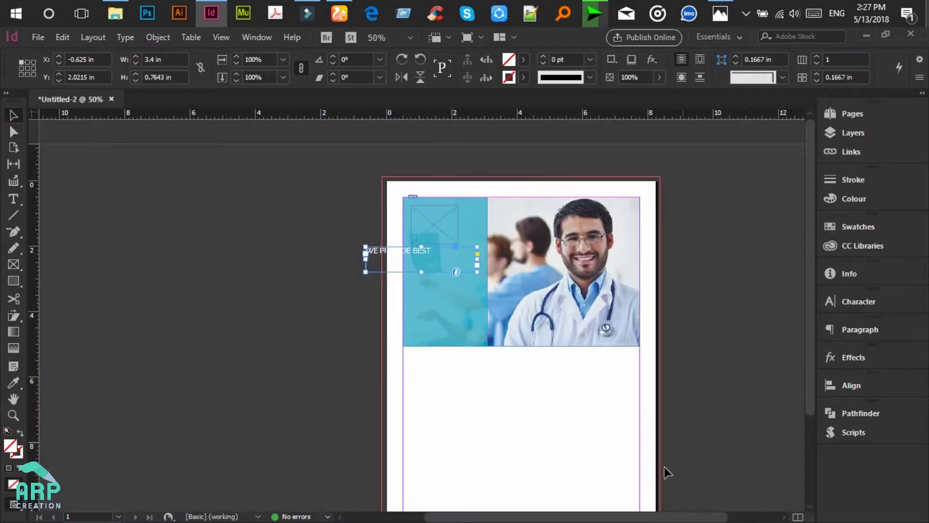
left_click_drag(662, 519, 687, 519)
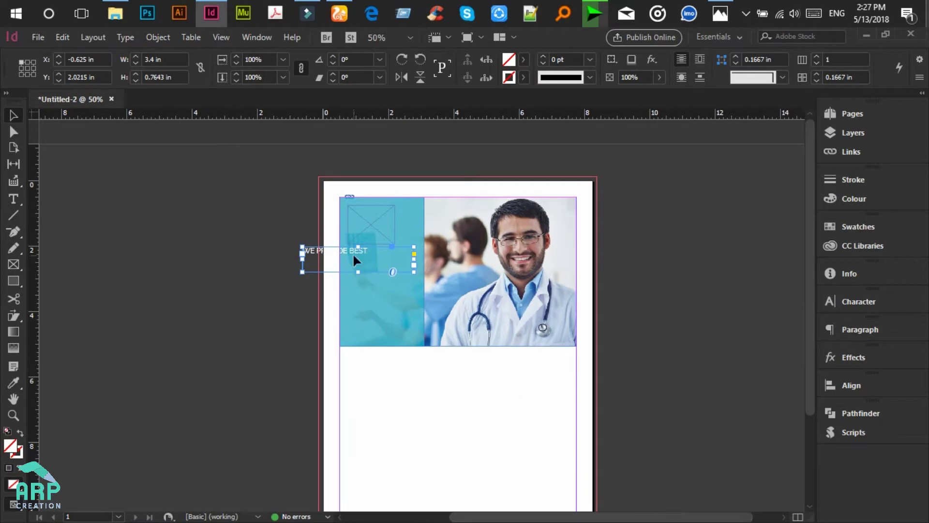
left_click_drag(397, 257, 398, 257)
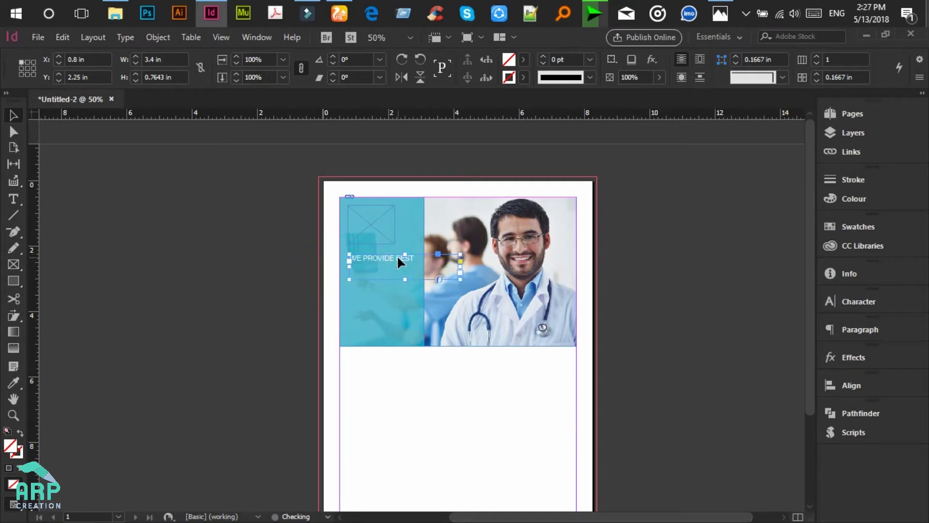
key("ctrl+equal")
key("ctrl+equal")
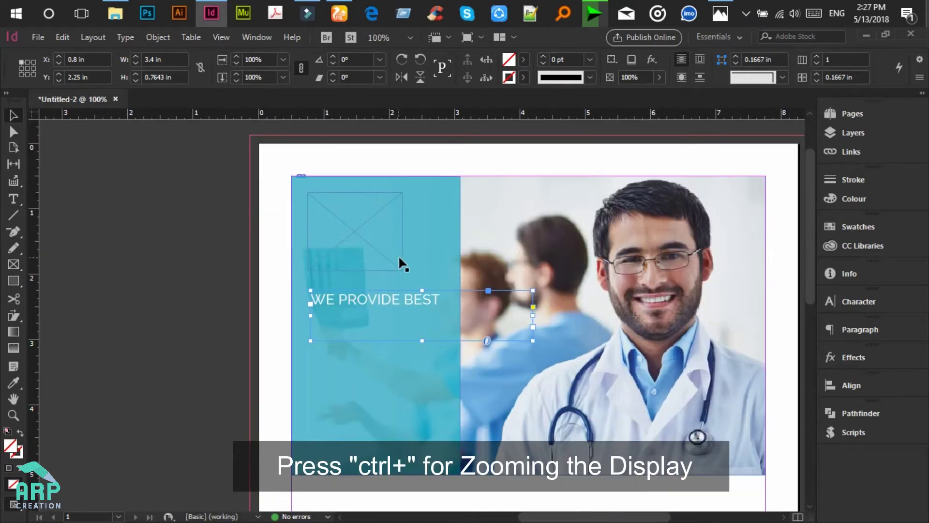
scroll(376, 232, "up", 3)
left_click_drag(378, 303, 373, 292)
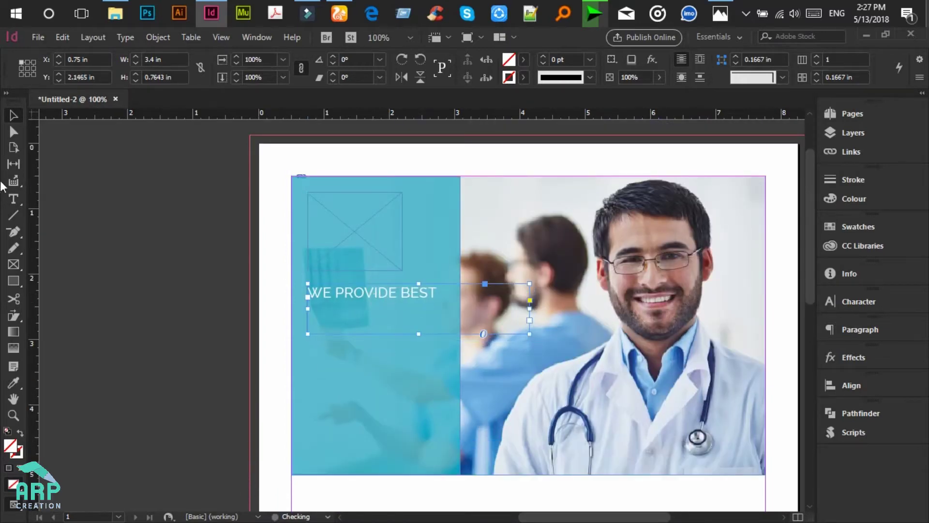
left_click_drag(35, 159, 307, 234)
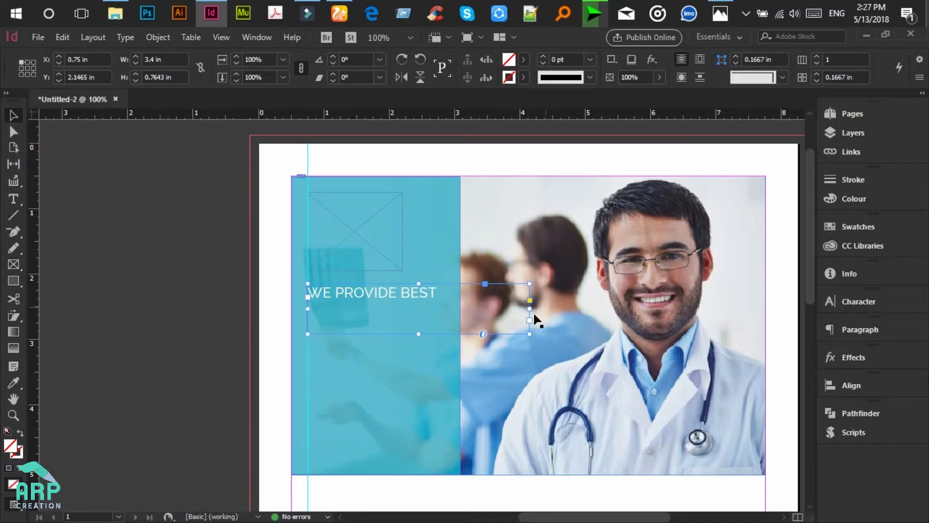
Step: Trim the frame to the text and duplicate it directly below at Y 2.5057 in
left_click_drag(530, 308, 443, 305)
left_click_drag(377, 333, 379, 301)
scroll(379, 304, "down", 1)
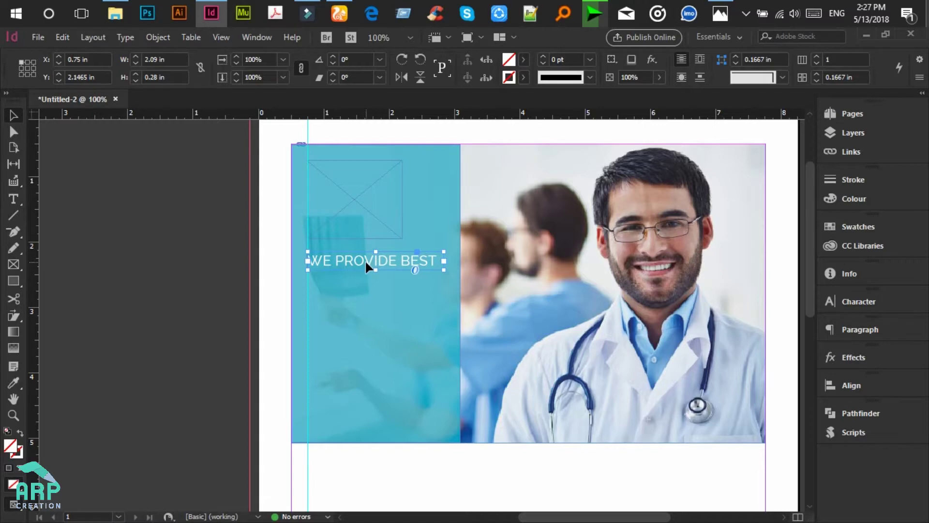
left_click_drag(365, 262, 380, 304)
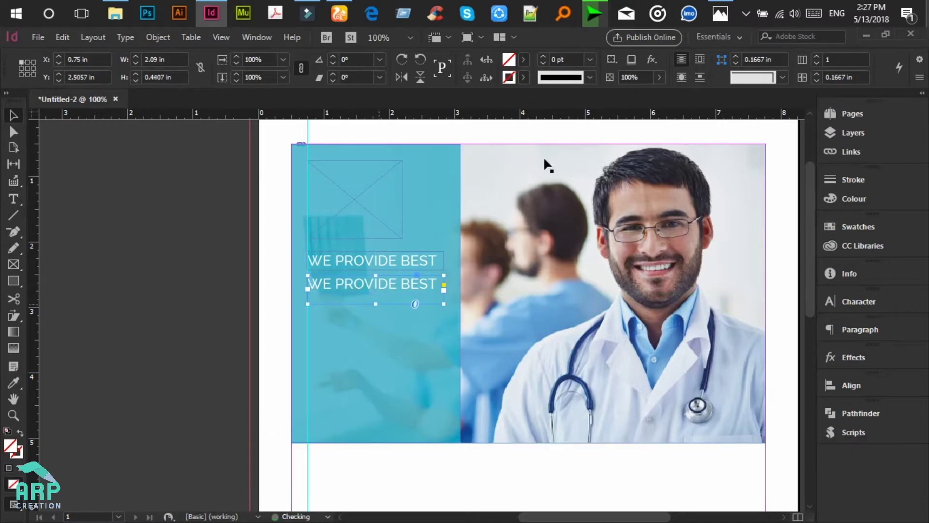
Step: Change the copied line to MEDICAL in Raleway Black at 32 pt
left_click(730, 7)
left_click(721, 11)
left_click(14, 198)
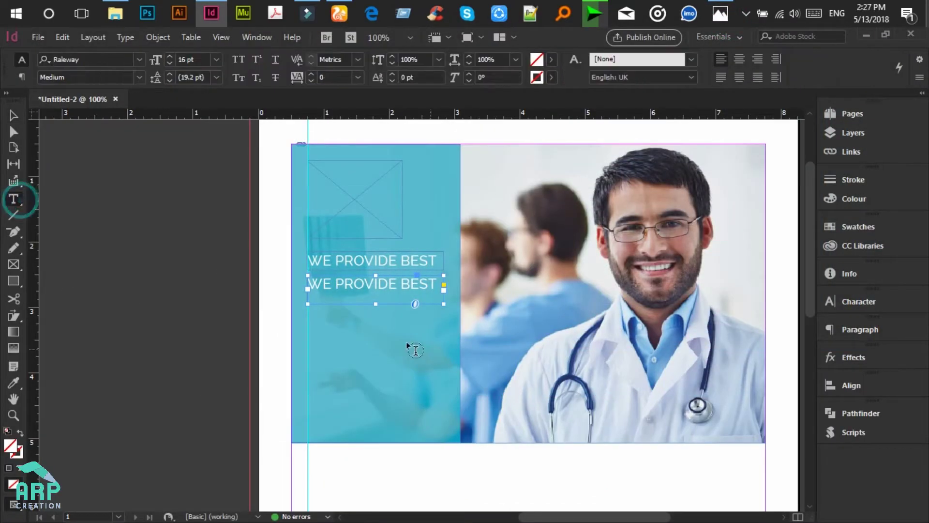
triple_click(382, 284)
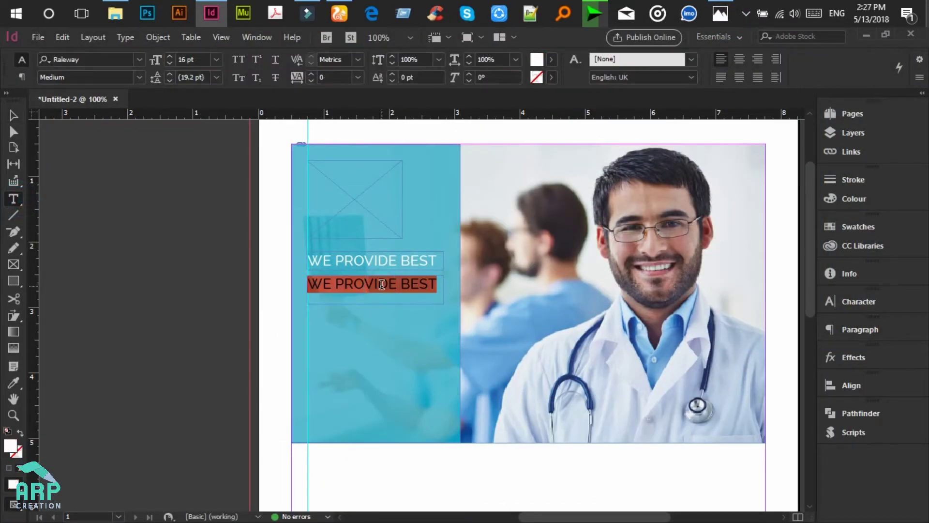
type("B")
type("MEDICAL")
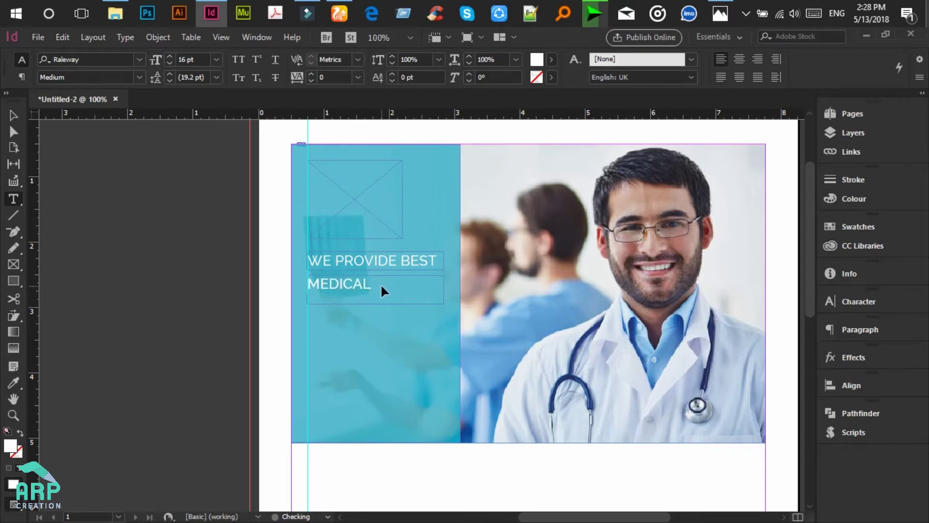
triple_click(382, 284)
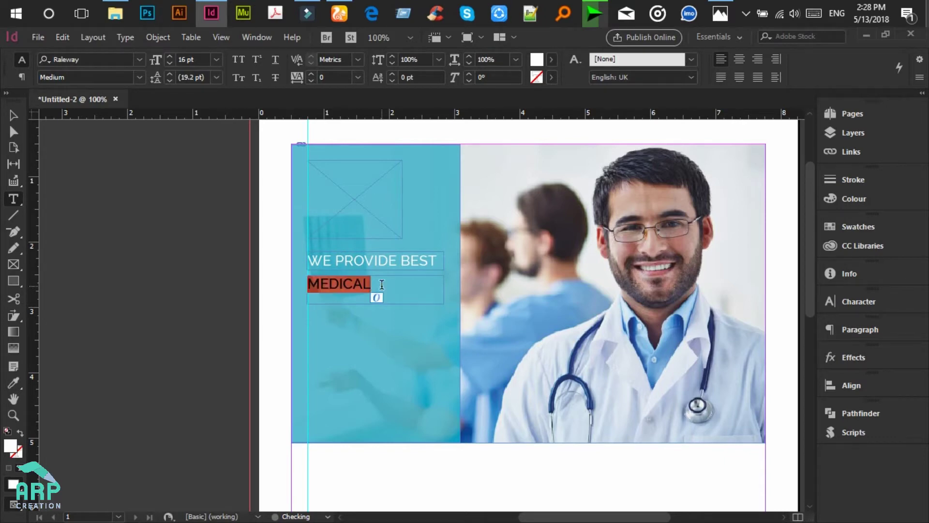
left_click(199, 58)
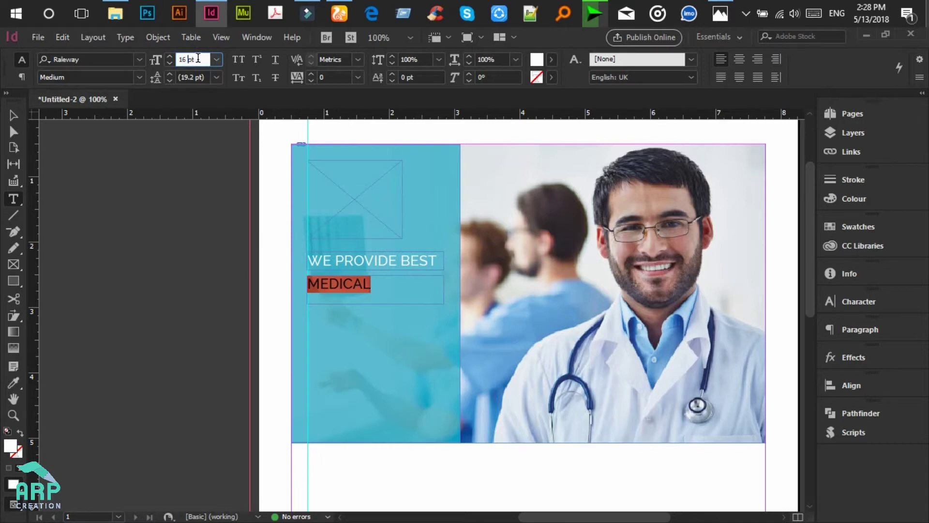
key("BackSpace")
key("BackSpace")
type("32")
key("Return")
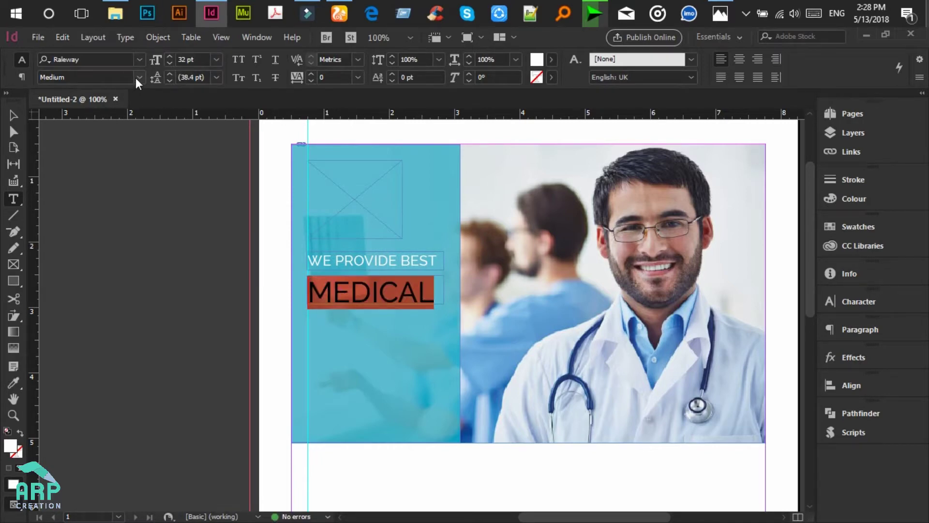
left_click(137, 77)
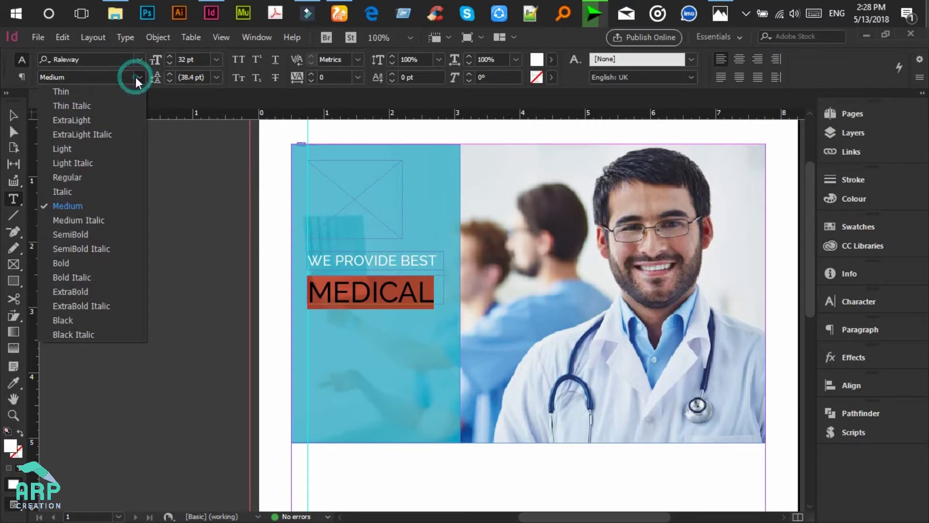
left_click(80, 323)
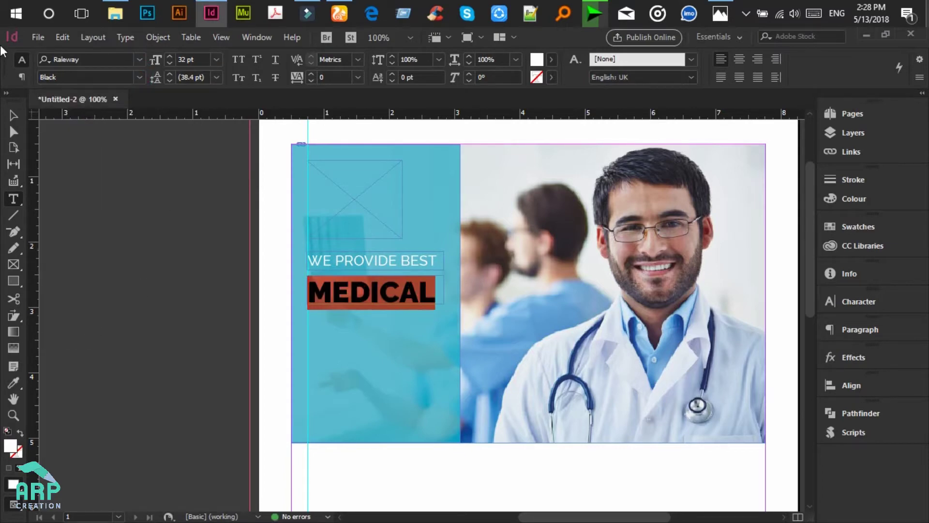
Step: Nudge the MEDICAL frame up and duplicate it just below
left_click(12, 115)
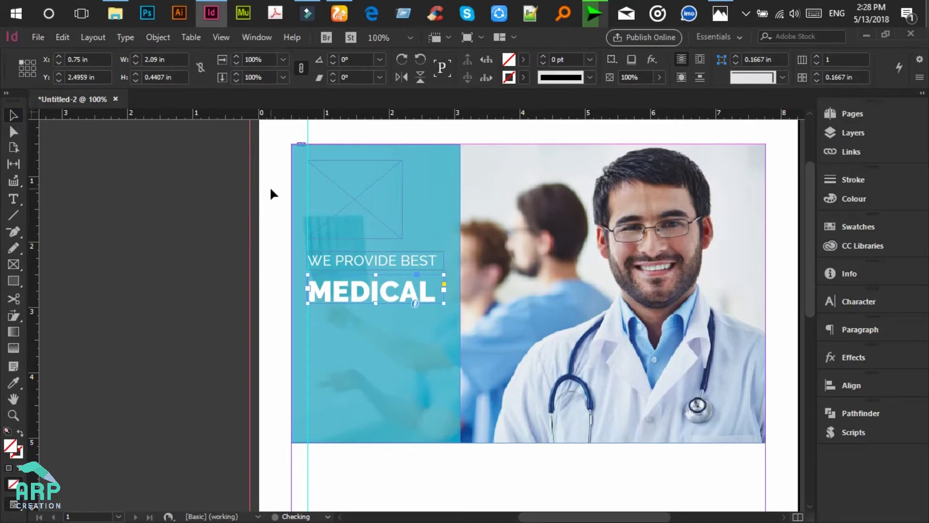
left_click_drag(372, 304, 374, 300)
scroll(374, 299, "down", 2)
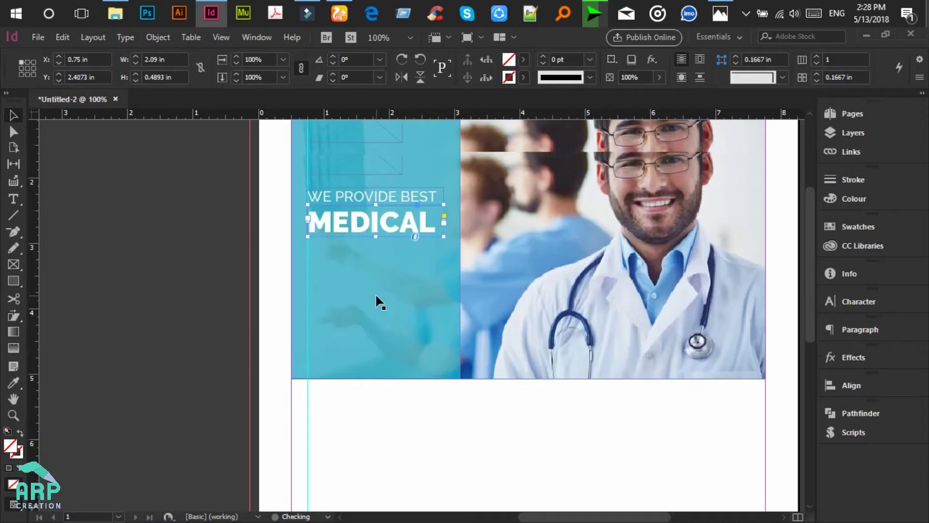
scroll(378, 297, "up", 1)
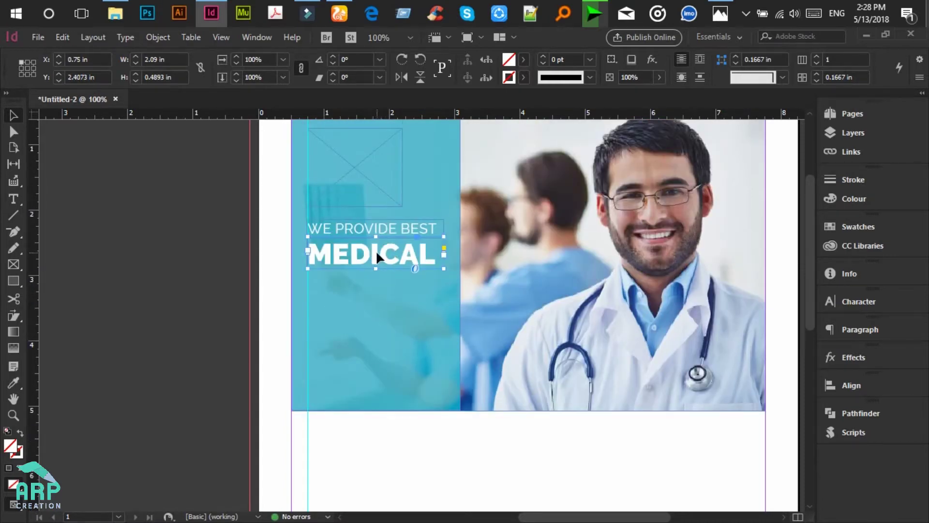
left_click_drag(375, 249, 372, 281)
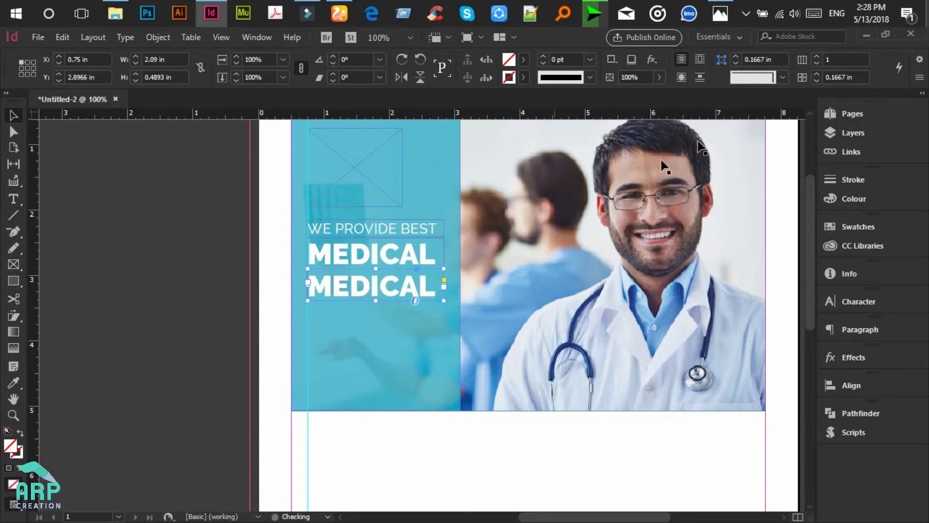
Step: Retype the second MEDICAL line as DOCTORS
left_click(721, 13)
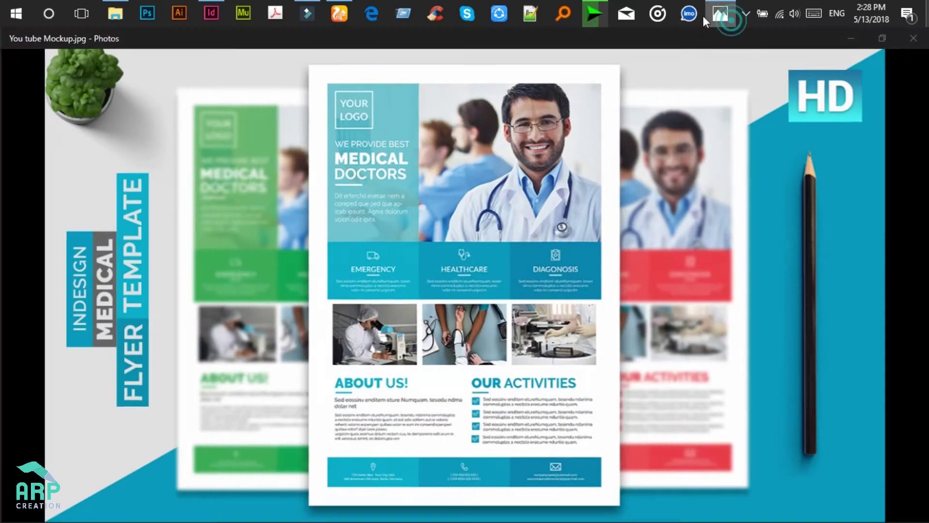
left_click(720, 13)
left_click(13, 197)
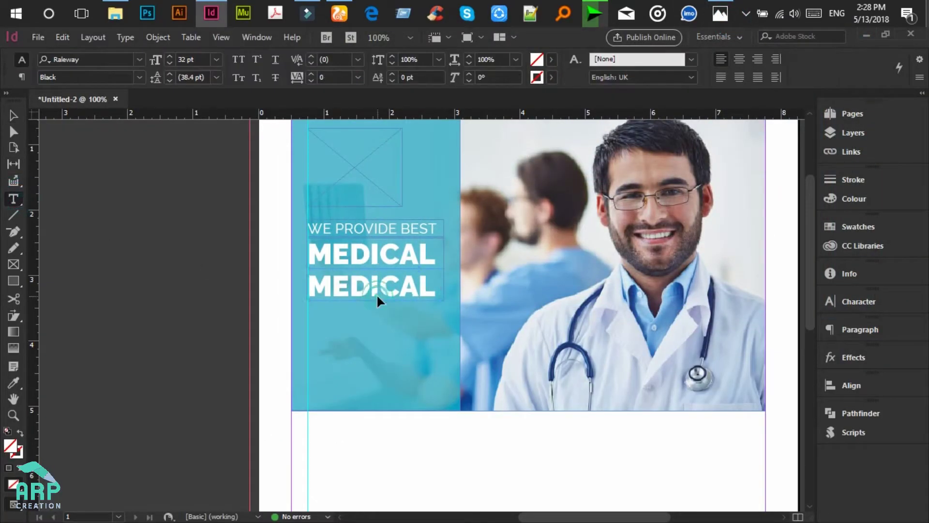
double_click(377, 295)
type("DOCTOR")
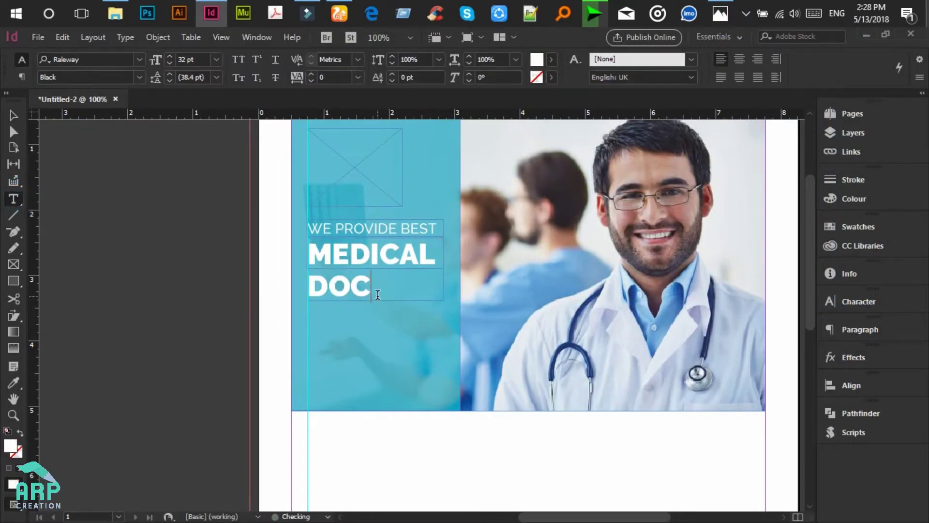
key("BackSpace")
key("BackSpace")
key("BackSpace")
triple_click(377, 297)
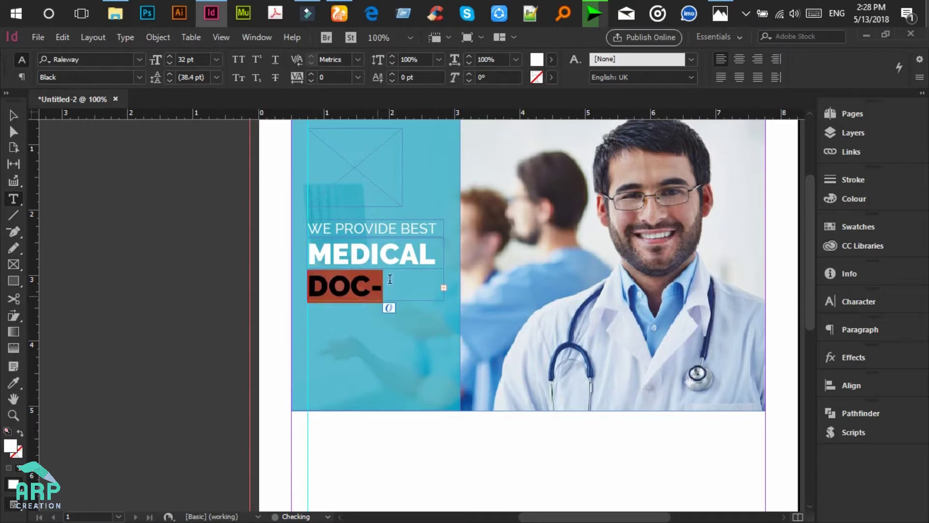
Step: Set DOCTORS to Raleway Bold at 29 pt
left_click(197, 59)
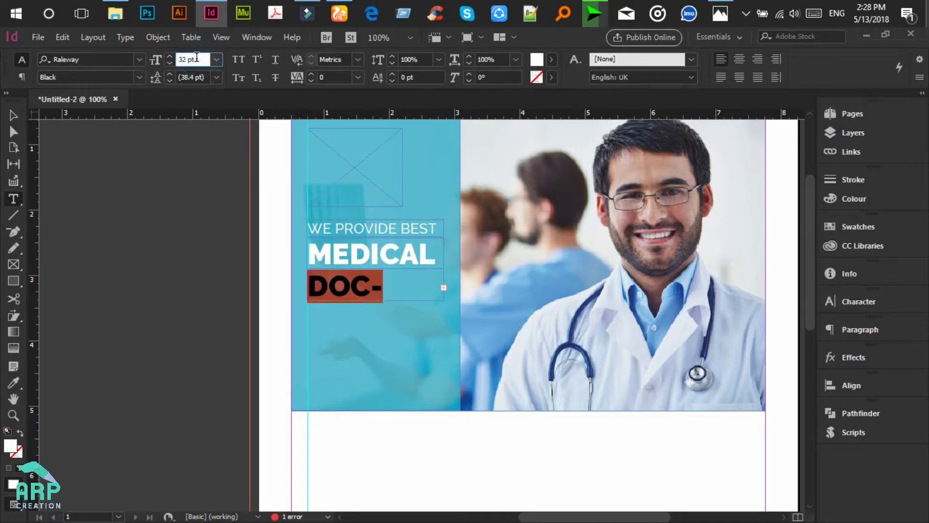
triple_click(197, 59)
type("29")
left_click(139, 76)
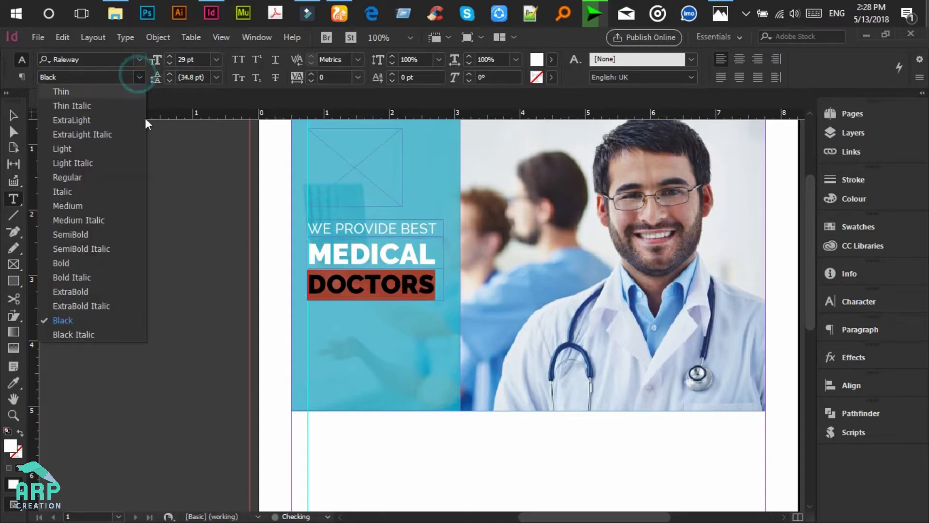
left_click(68, 264)
left_click(424, 276)
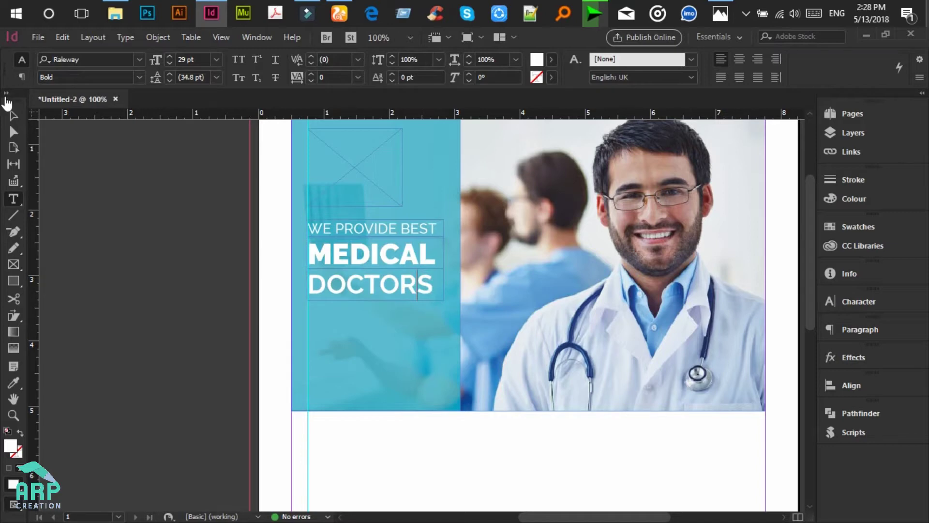
left_click(11, 118)
scroll(189, 220, "down", 2)
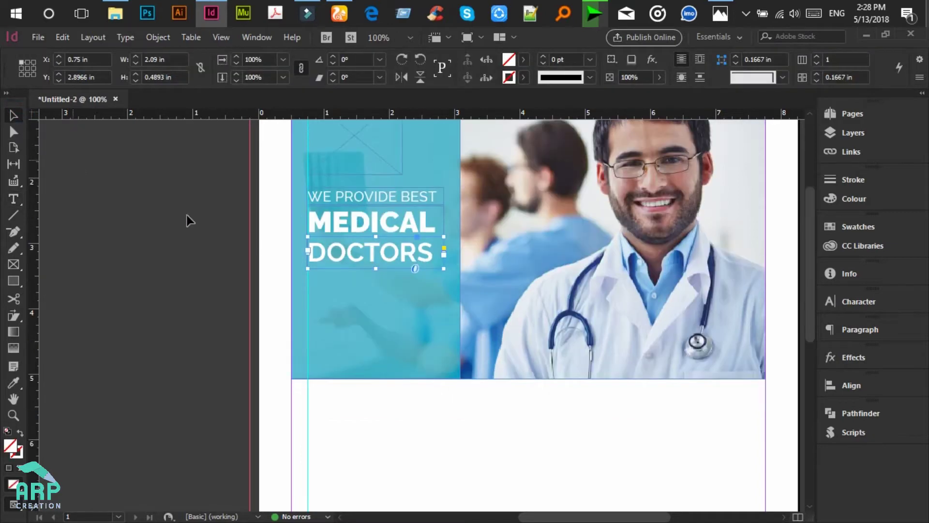
scroll(400, 222, "up", 3)
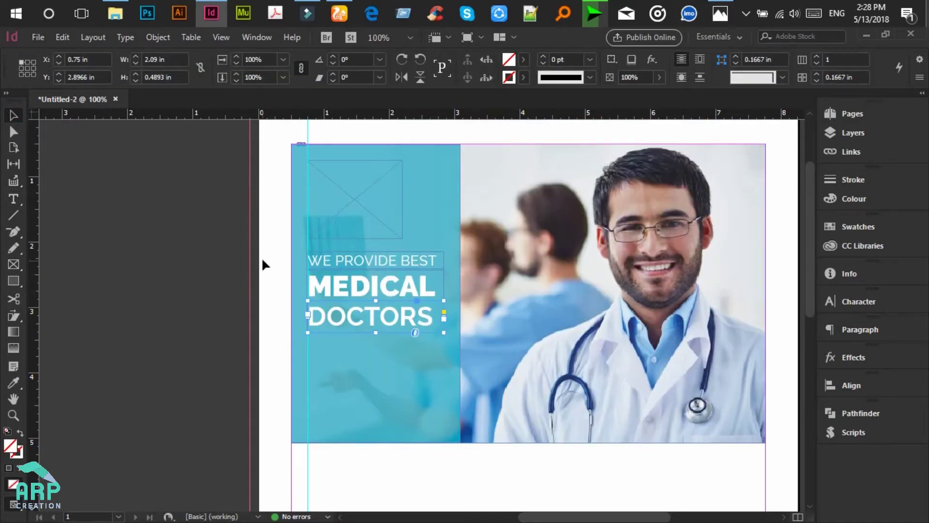
left_click(262, 261)
left_click(726, 17)
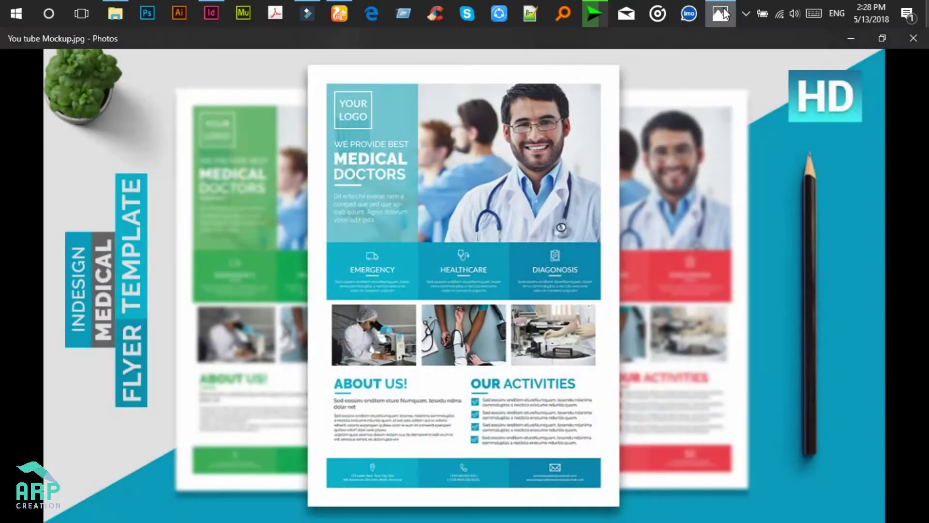
left_click(724, 15)
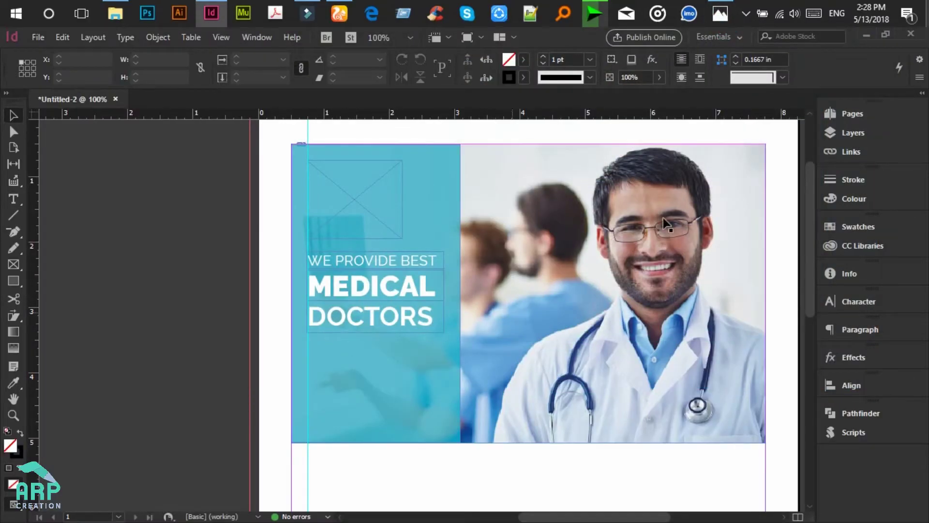
left_click(725, 7)
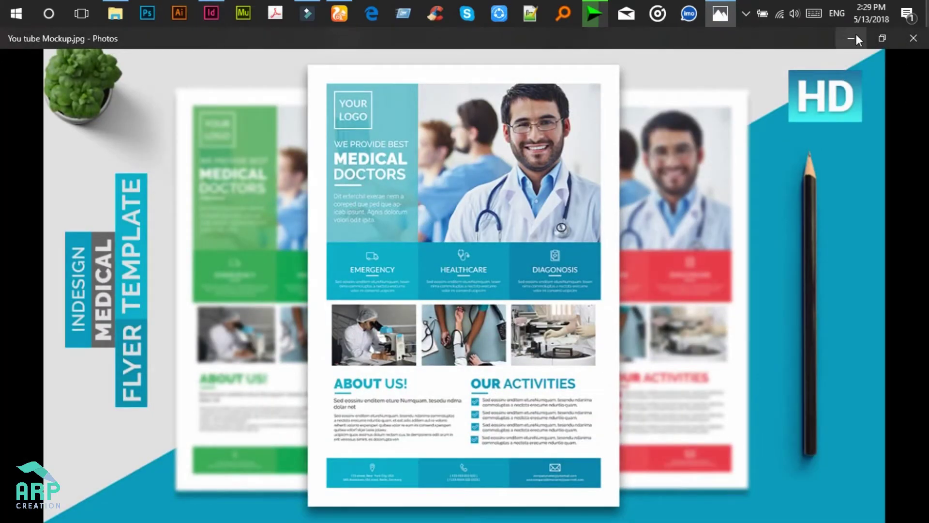
left_click(852, 38)
left_click(13, 281)
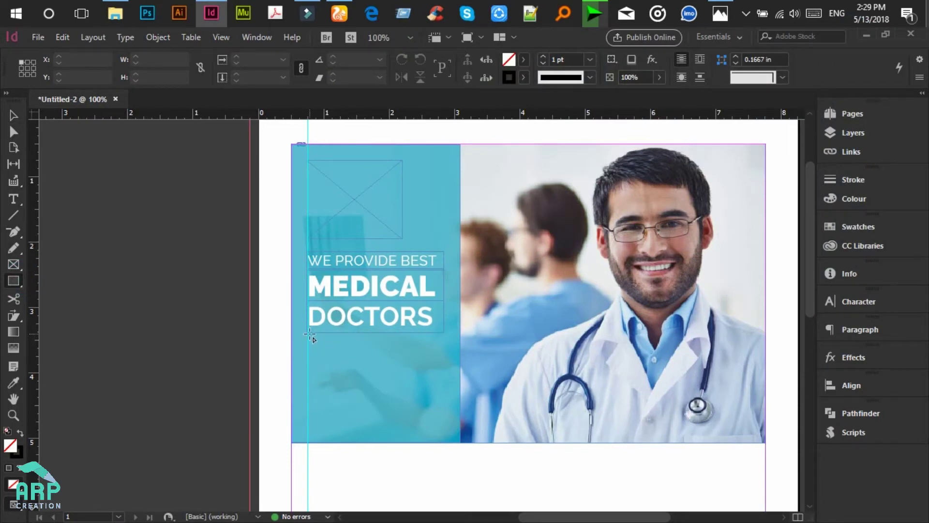
Step: Draw a thin bar about 0.78 × 0.05 in beneath DOCTORS, filled white FFFFFF with no stroke
left_click_drag(307, 334, 359, 337)
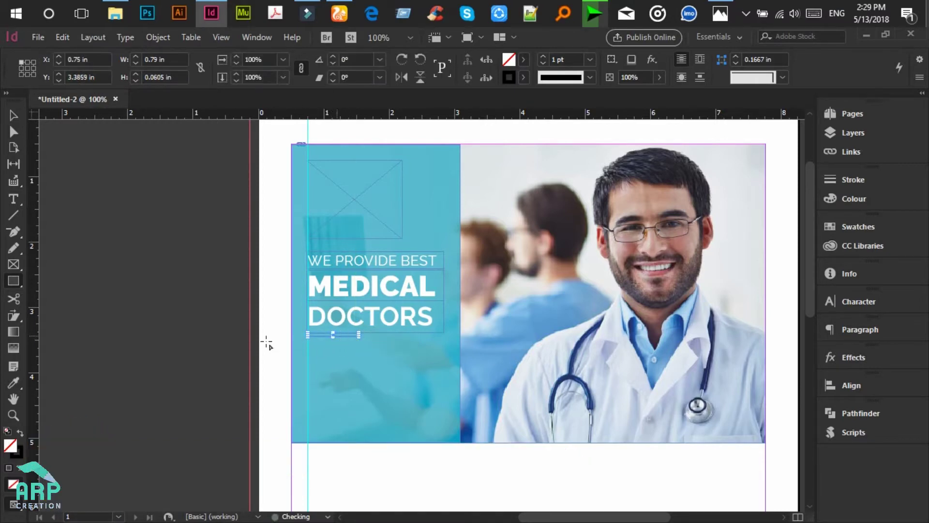
left_click(20, 431)
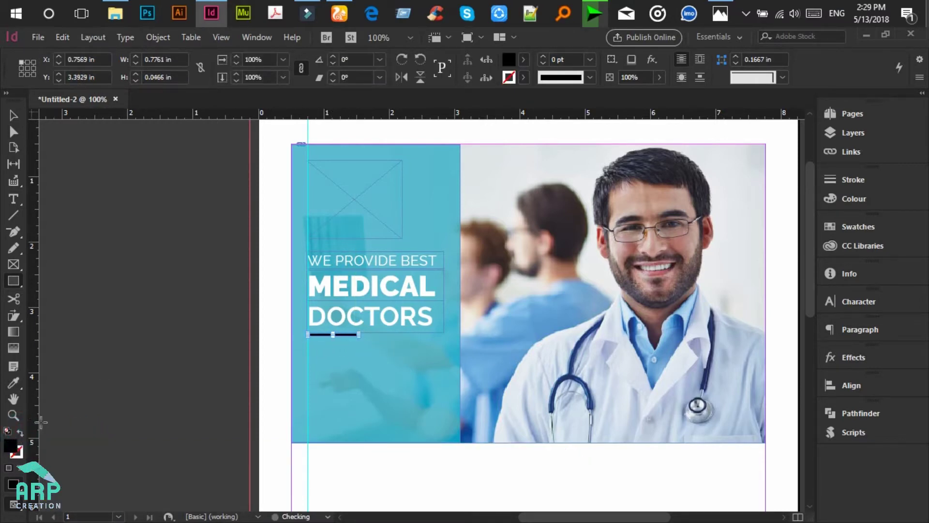
double_click(11, 445)
left_click(644, 415)
type("FFFFFF")
key("Tab")
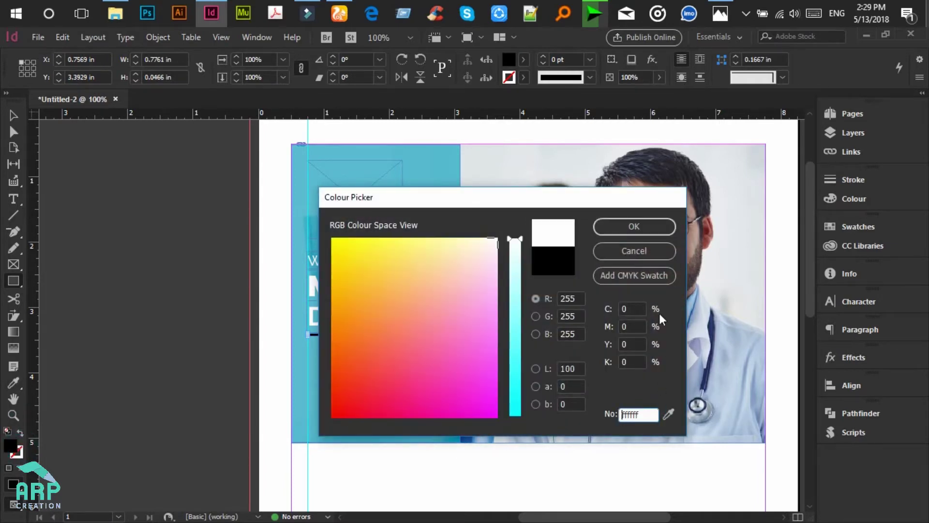
left_click(629, 226)
left_click(13, 116)
scroll(138, 267, "down", 3)
left_click(137, 262)
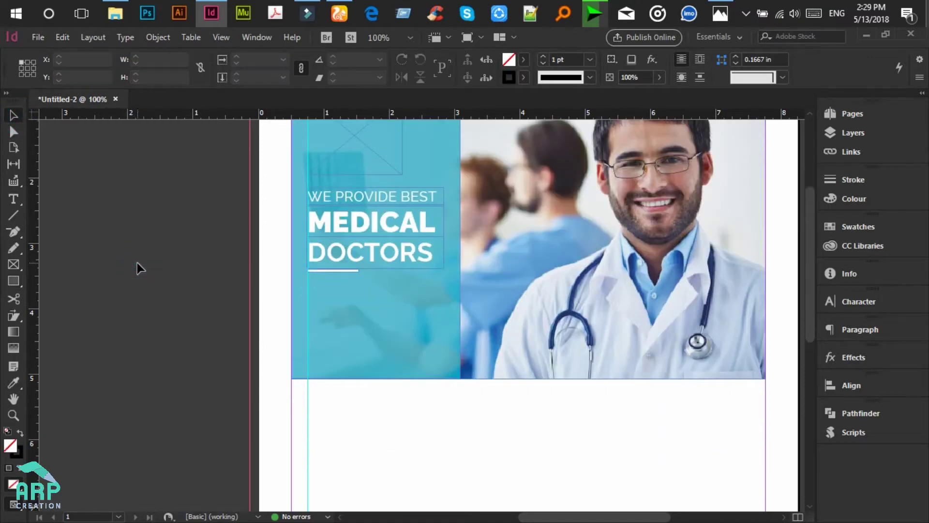
Step: Draw a text frame below the white bar and fill it with placeholder text
left_click(11, 198)
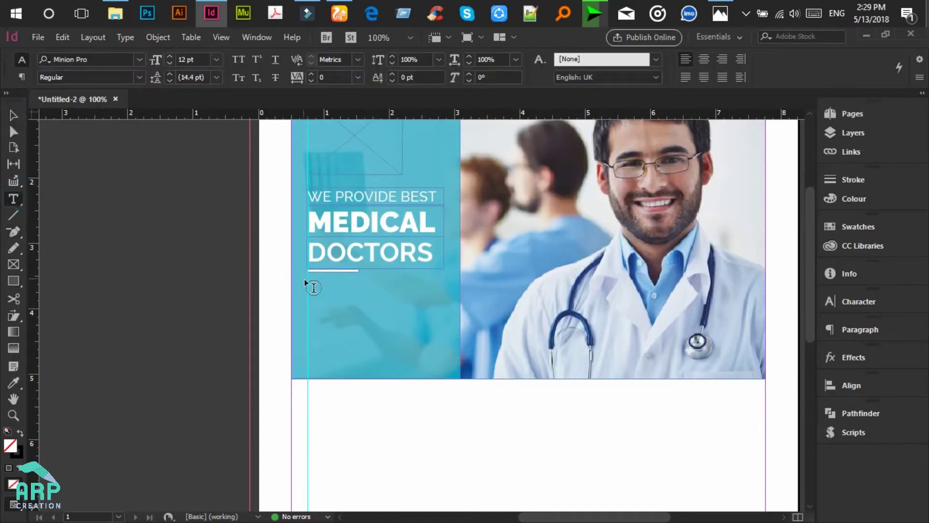
left_click_drag(274, 276, 435, 349)
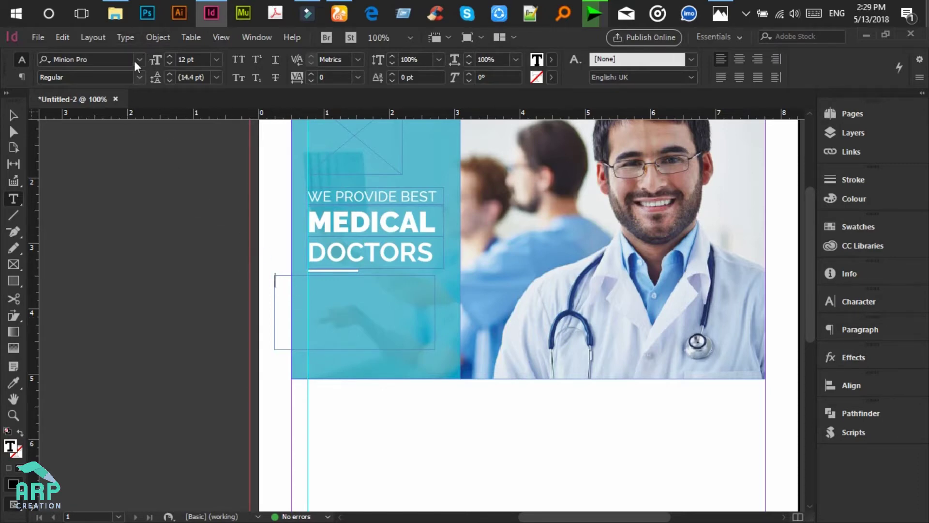
left_click(126, 41)
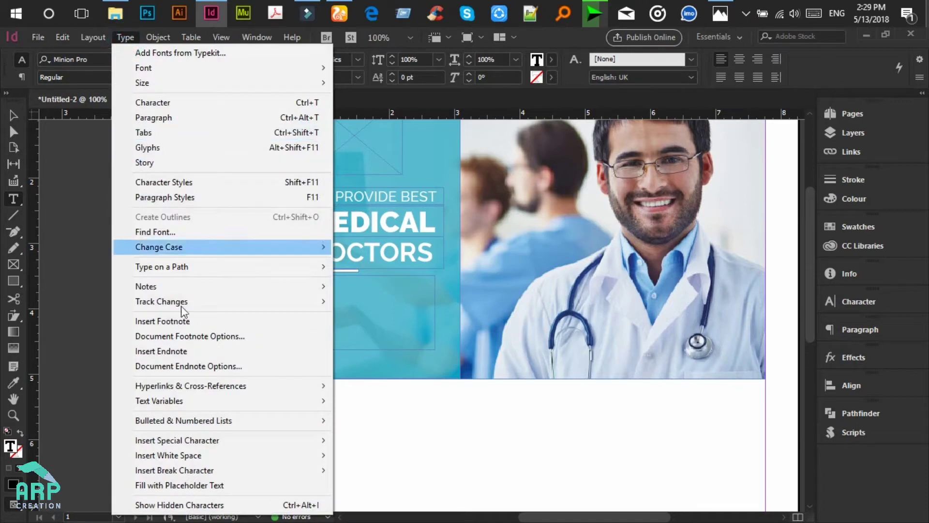
left_click(192, 485)
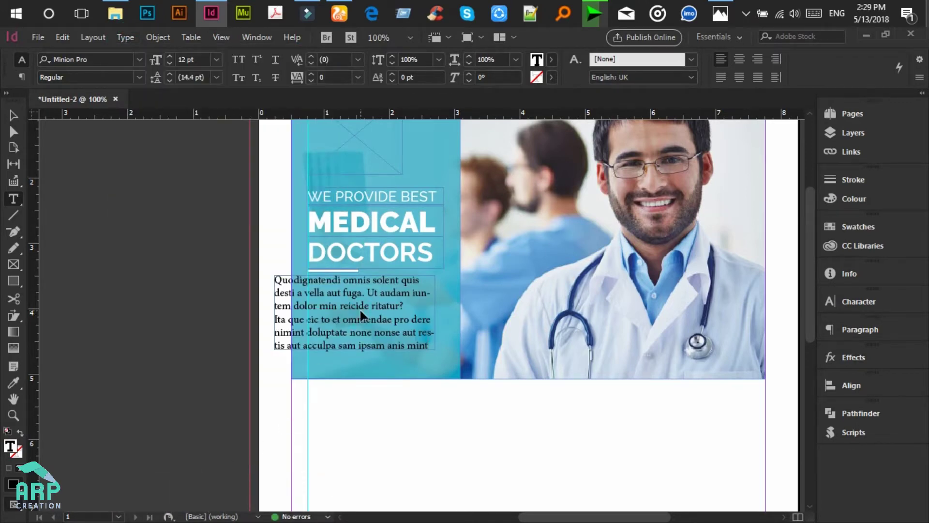
Step: Make the placeholder paragraph Paper white in Roboto Light 12 pt
key("ctrl+a")
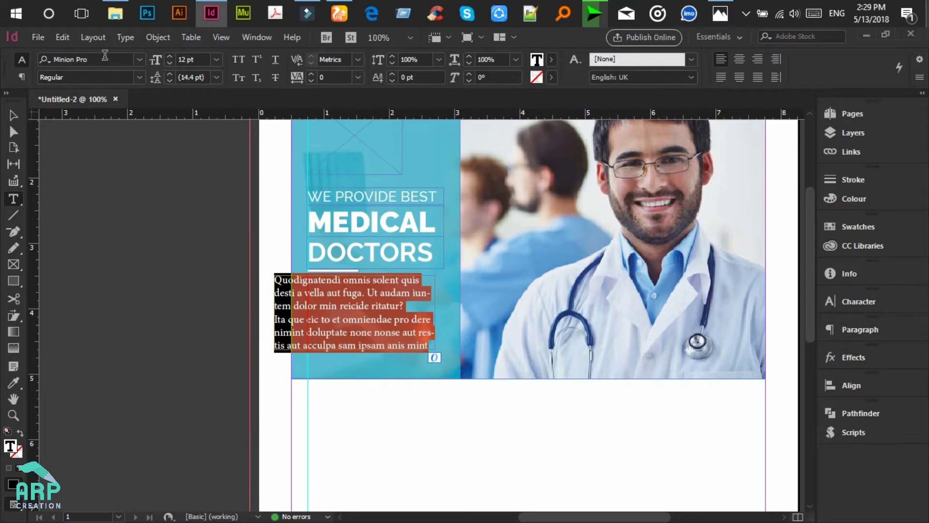
left_click(549, 60)
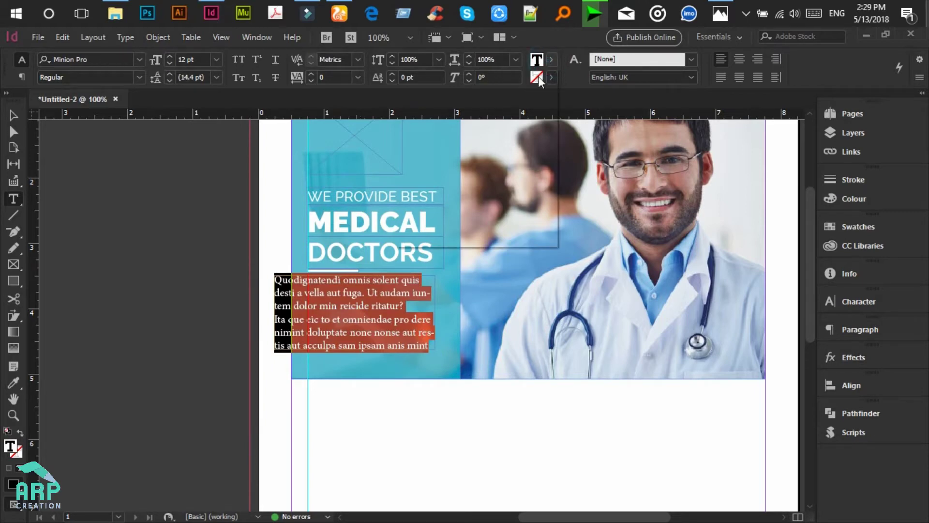
left_click(427, 130)
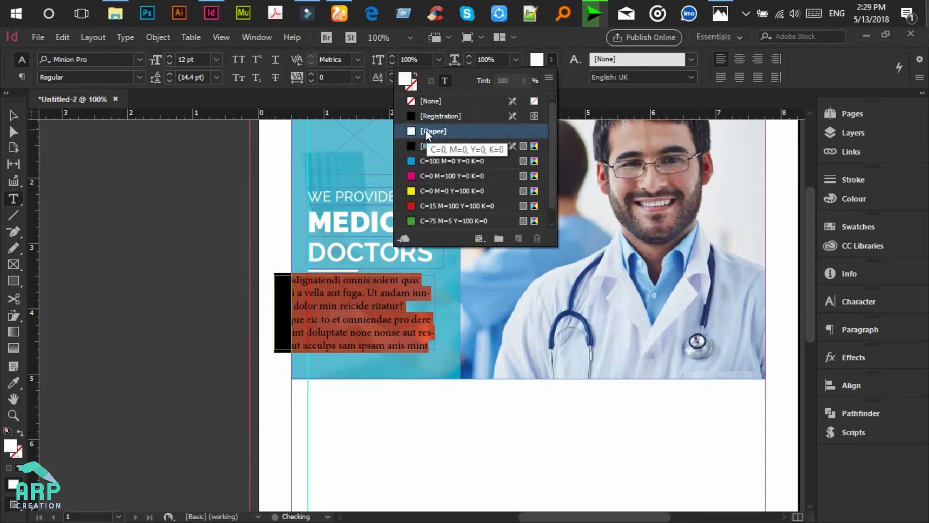
left_click(106, 59)
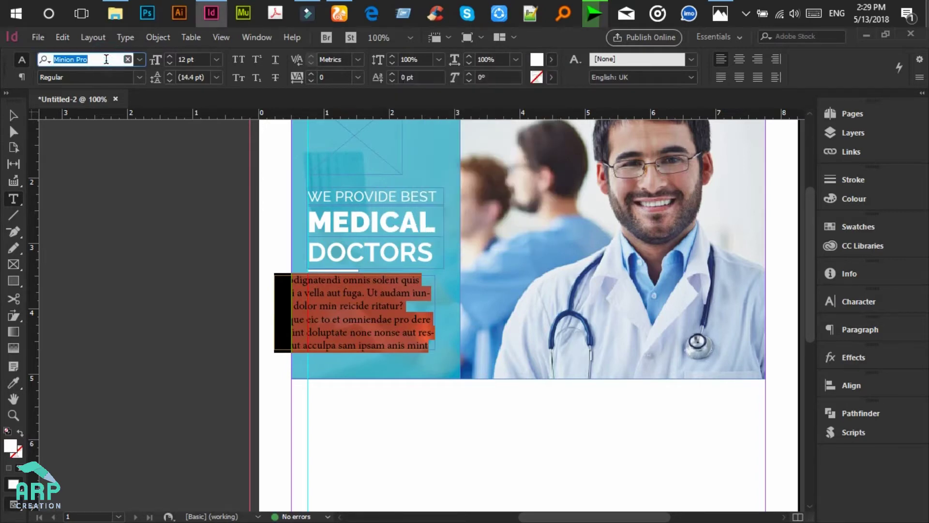
type("ROBOTO")
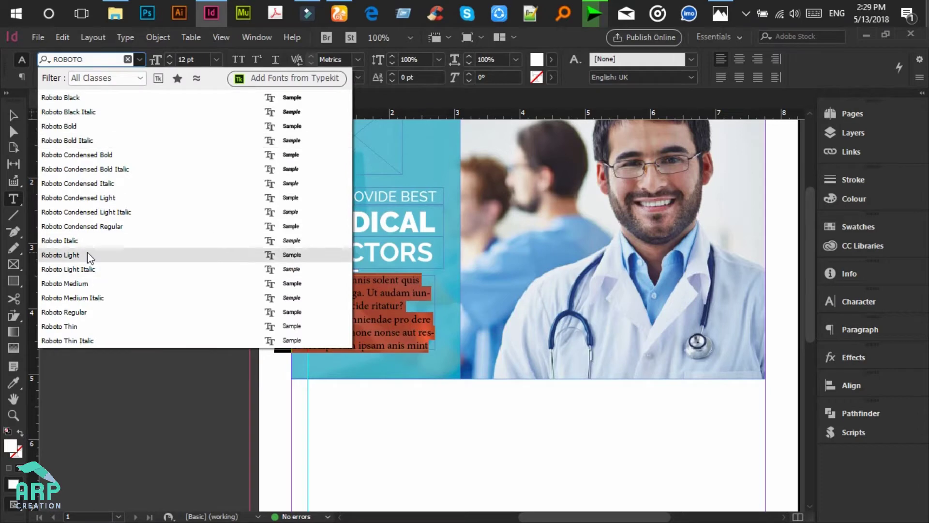
left_click(87, 252)
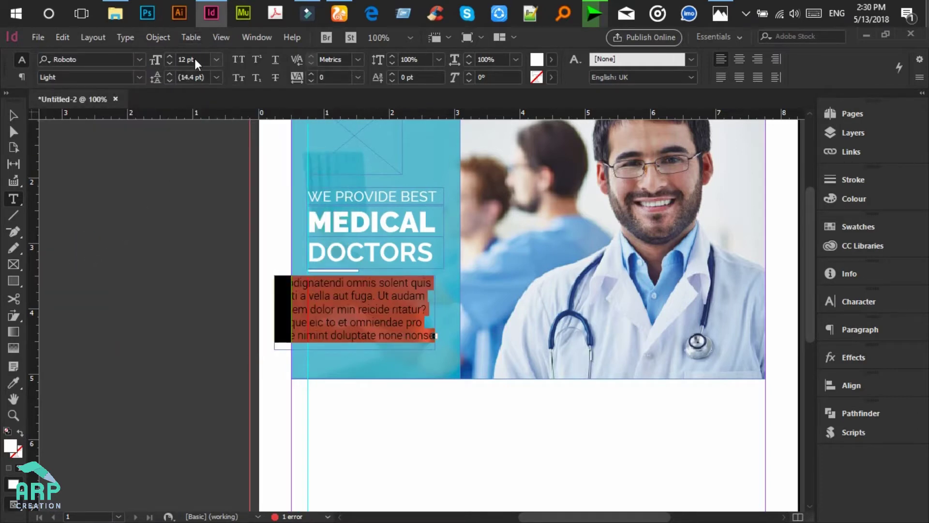
Step: Align the paragraph with the heading and narrow its frame to about 2.09 in
left_click(13, 115)
left_click_drag(369, 285, 401, 284)
left_click_drag(470, 313, 445, 317)
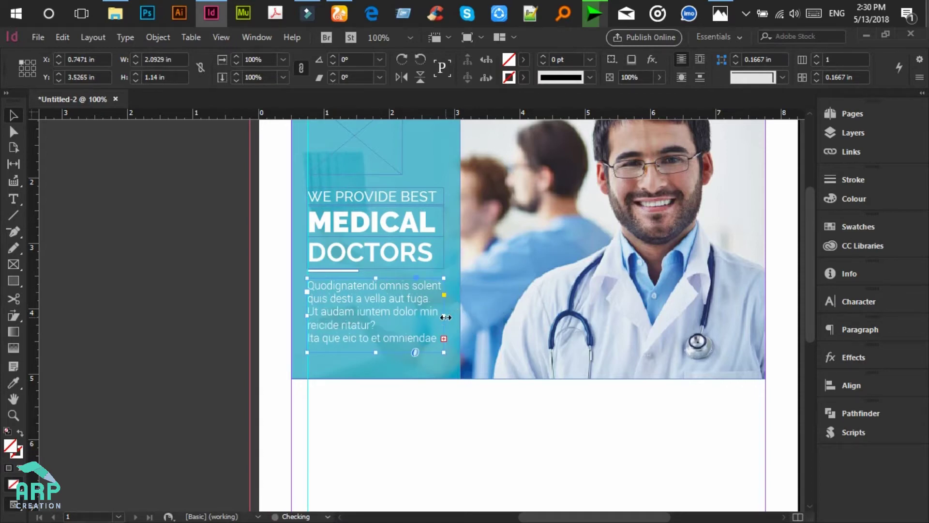
scroll(438, 317, "down", 1)
left_click(17, 200)
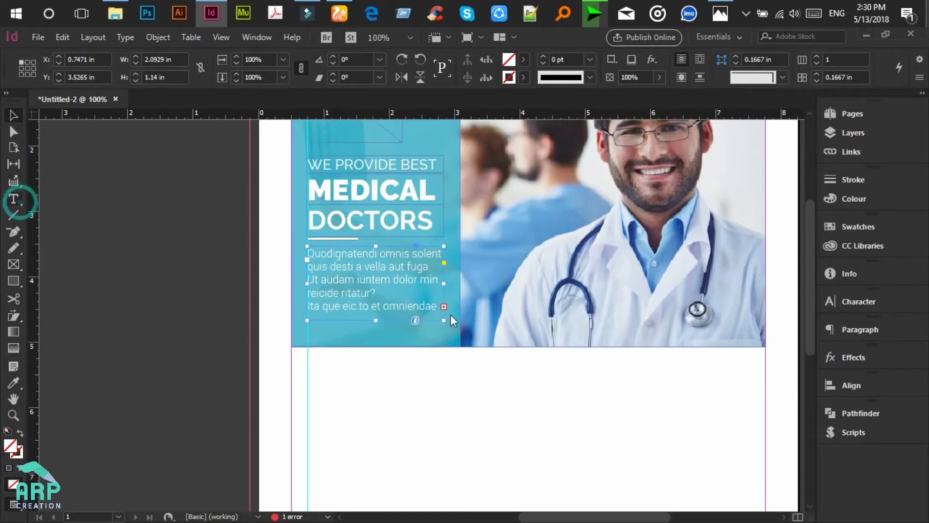
left_click(14, 115)
left_click(260, 250)
scroll(260, 252, "up", 2)
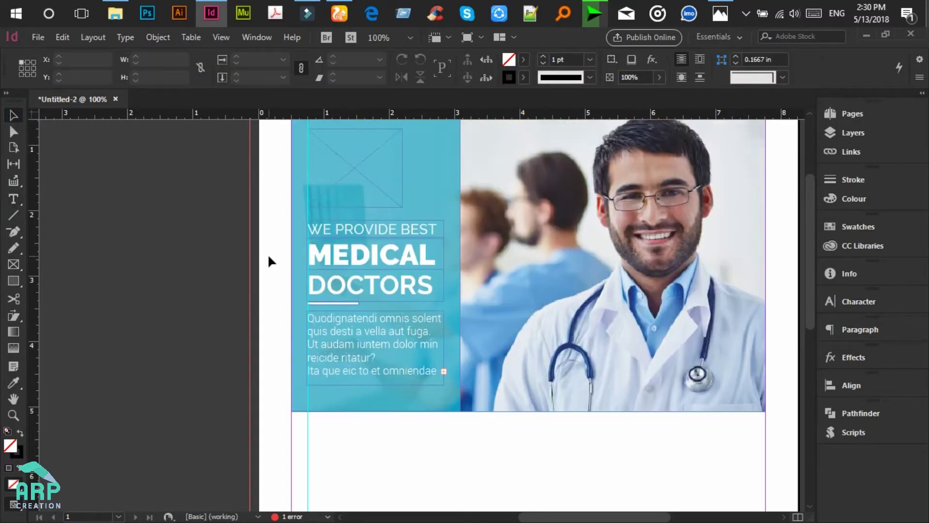
scroll(532, 256, "down", 4)
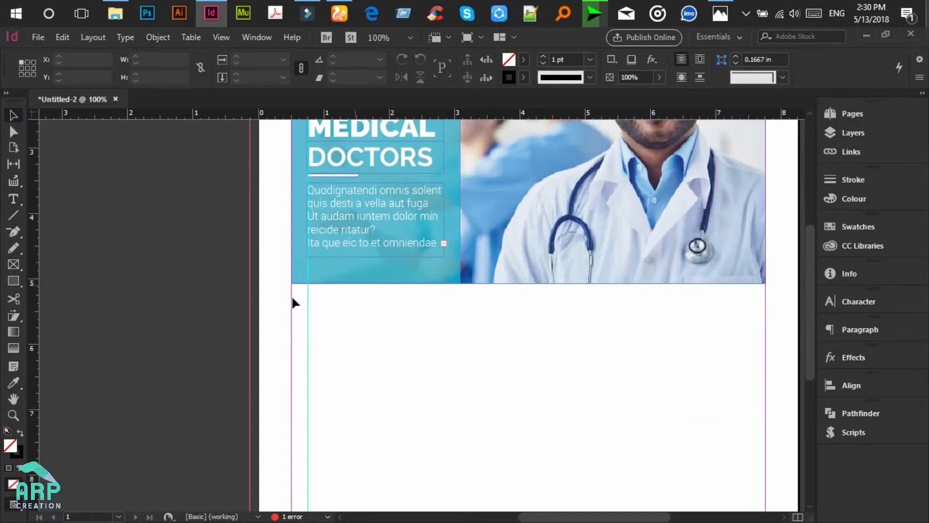
Step: Draw a box about 2.58 × 1.87 in under the headline panel at left
left_click(18, 282)
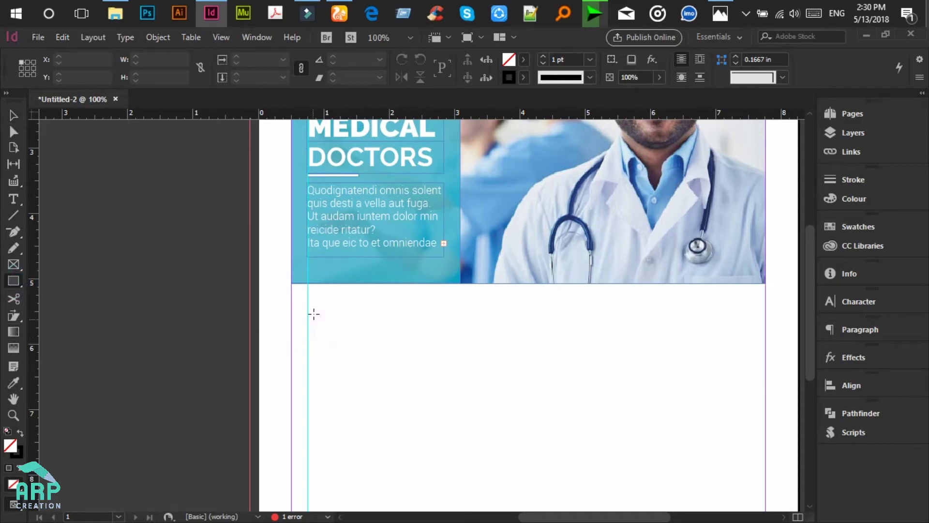
left_click_drag(292, 285, 462, 407)
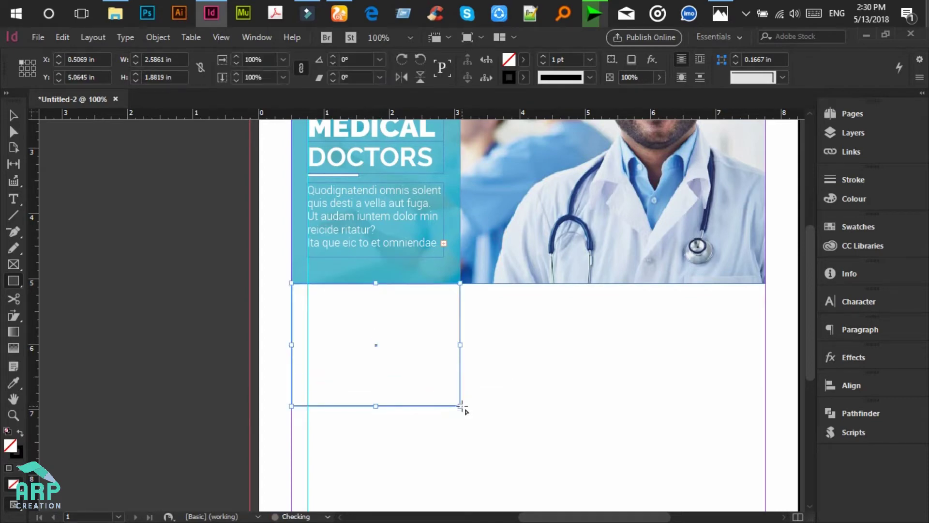
key("v")
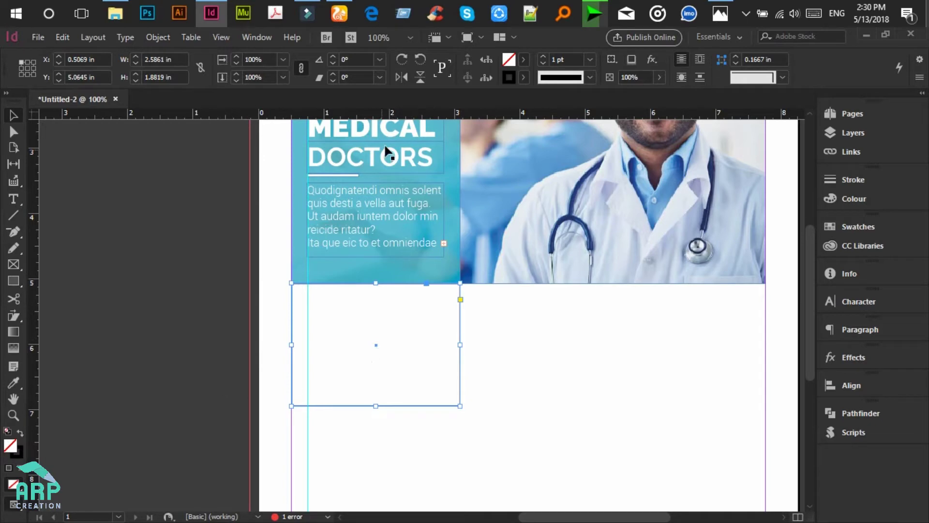
scroll(278, 272, "down", 1)
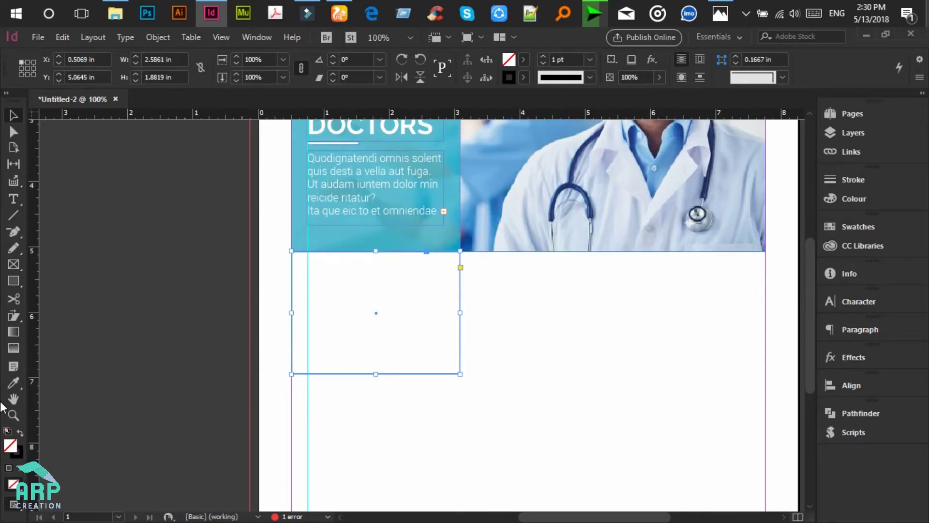
Step: Fill the box with hex 00B1C9 and set its stroke to None
double_click(9, 445)
double_click(632, 413)
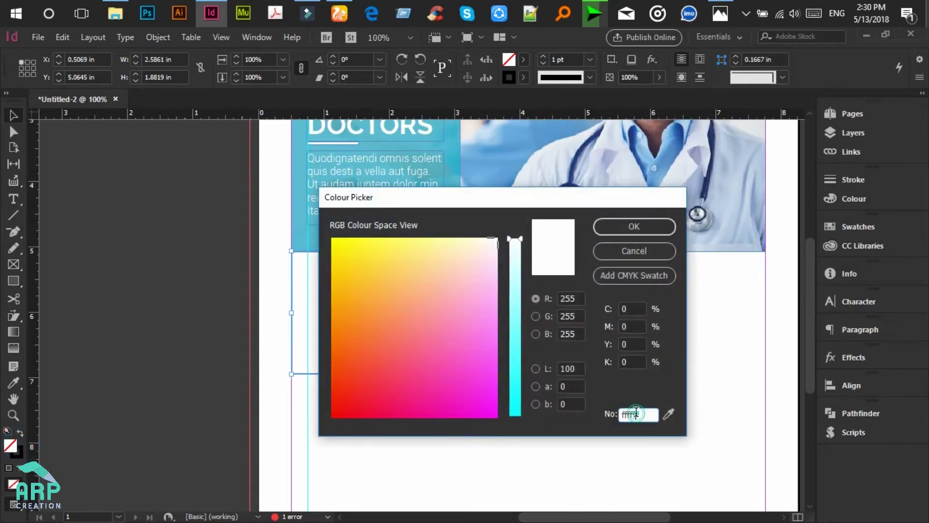
type("00B1C9")
left_click(617, 223)
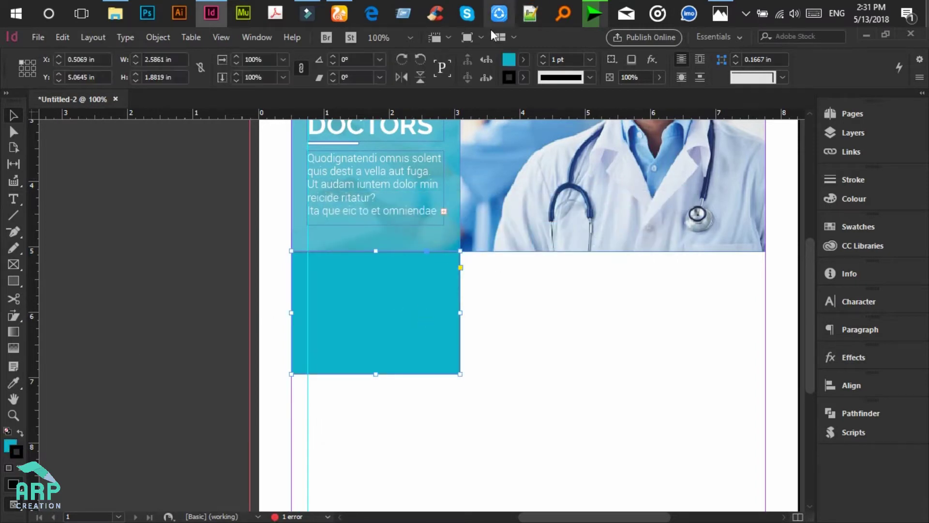
left_click(523, 72)
left_click(416, 118)
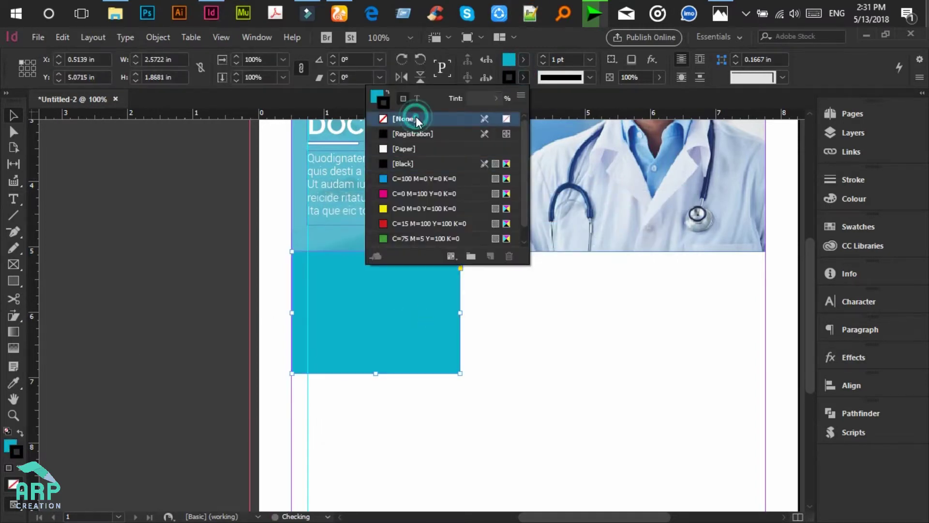
left_click(528, 379)
scroll(436, 346, "up", 4)
scroll(410, 396, "down", 1)
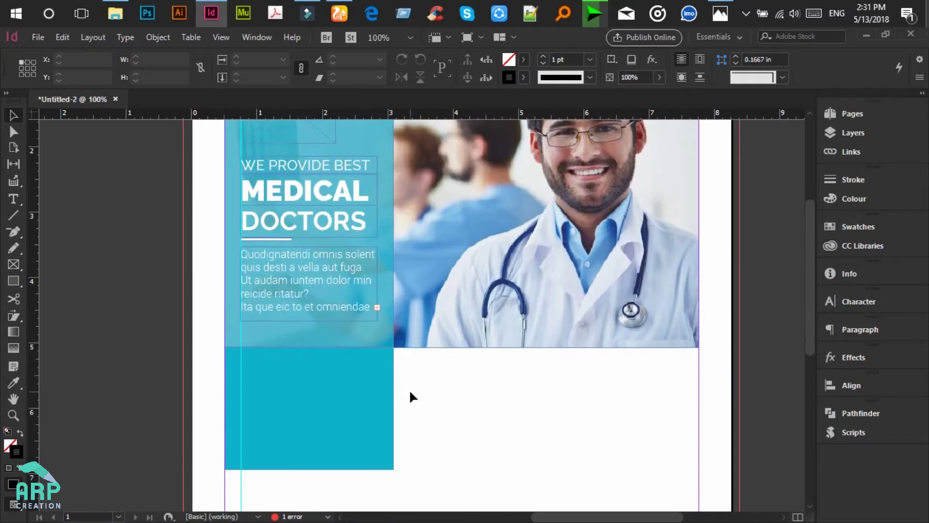
Step: Copy the cyan box to the right and fill the copy with 009ebc
left_click(363, 387)
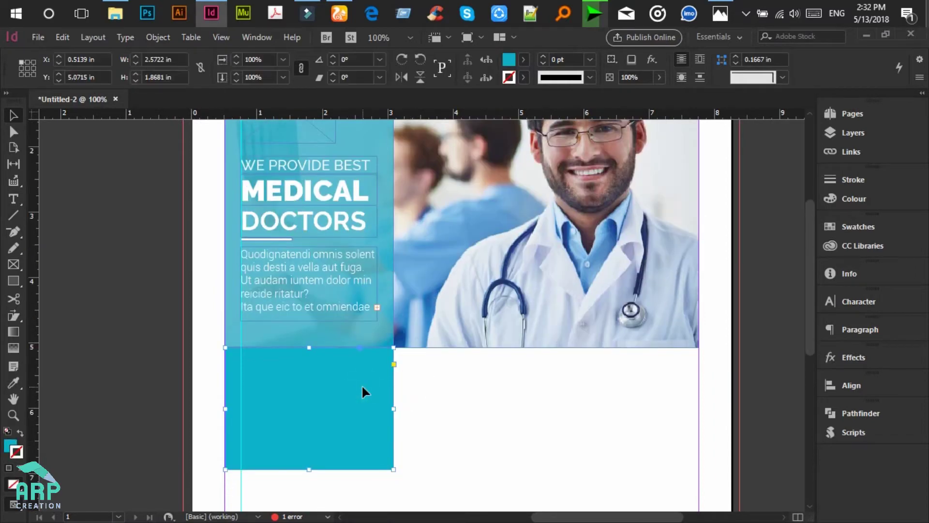
scroll(361, 385, "down", 1)
left_click_drag(344, 371, 514, 370)
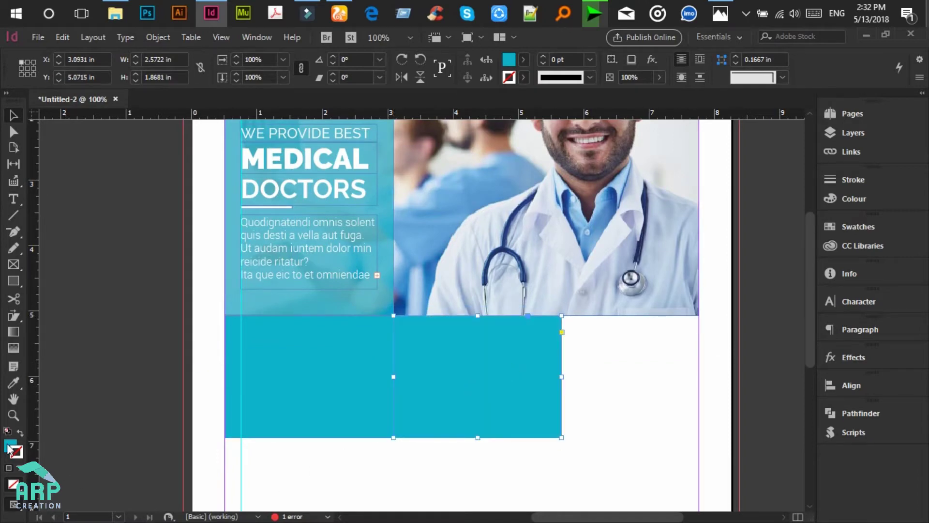
double_click(9, 448)
double_click(637, 415)
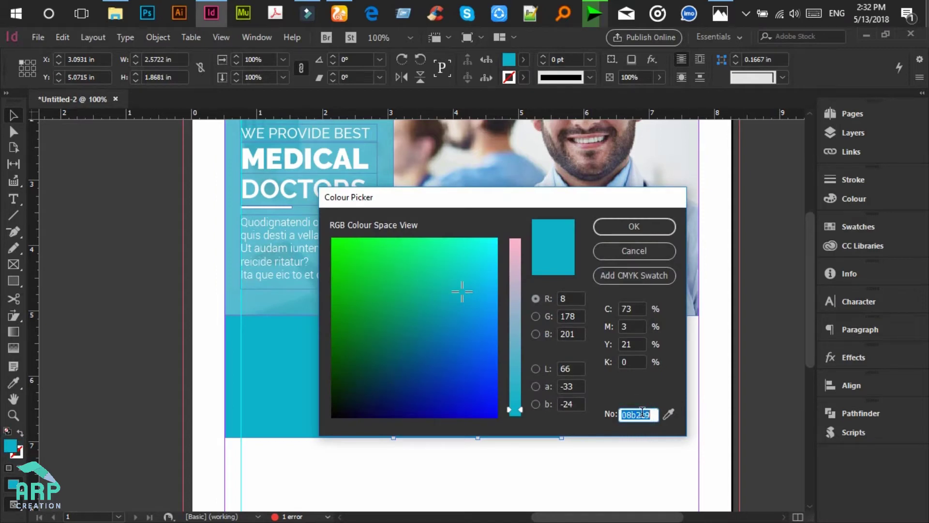
type("009ebc")
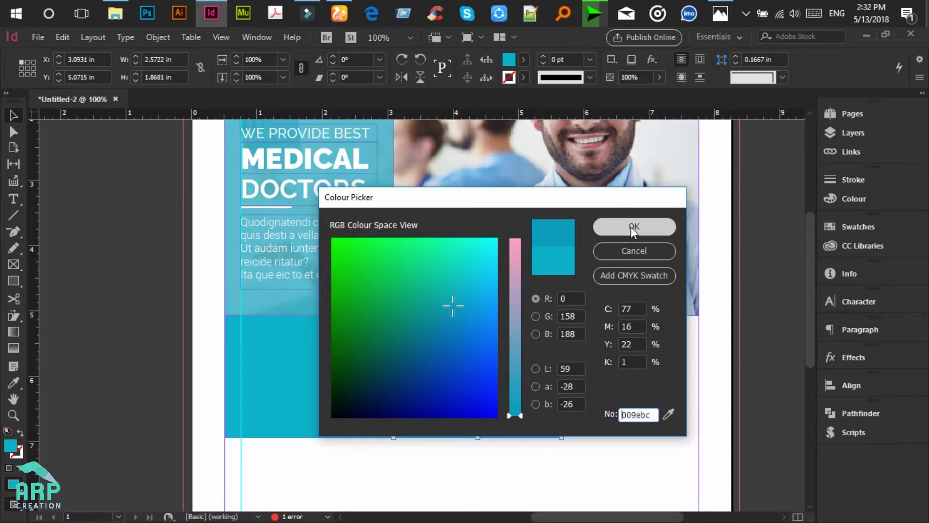
left_click(631, 226)
Step: Copy it again to the right as a third box filled with 0087aa
scroll(565, 362, "down", 3)
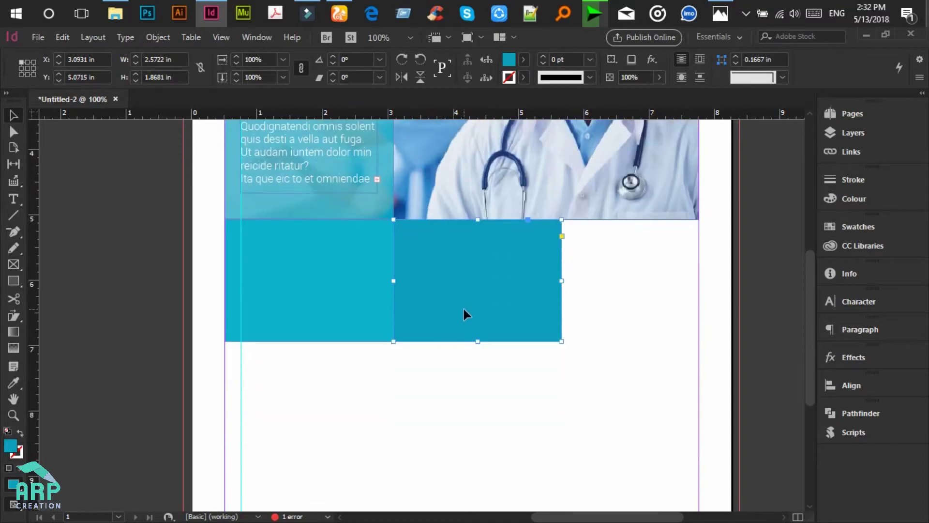
left_click_drag(468, 306, 633, 304)
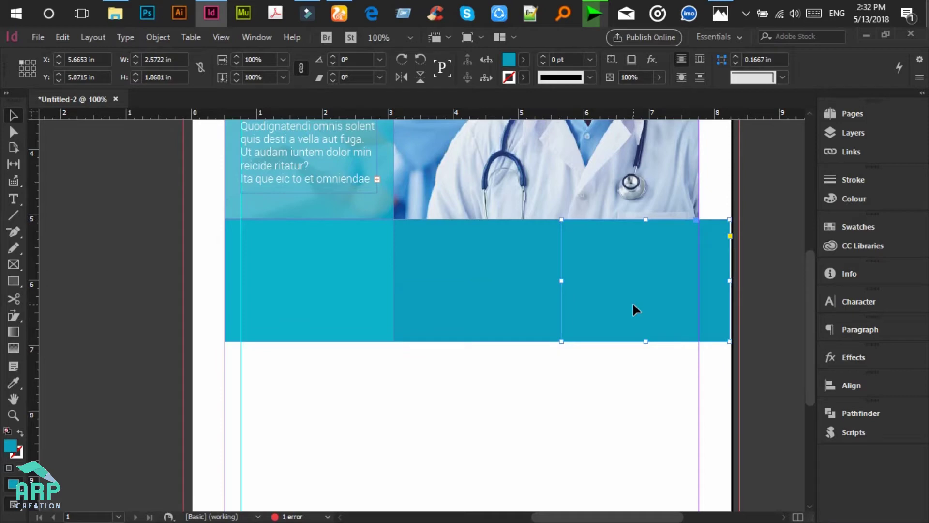
double_click(10, 445)
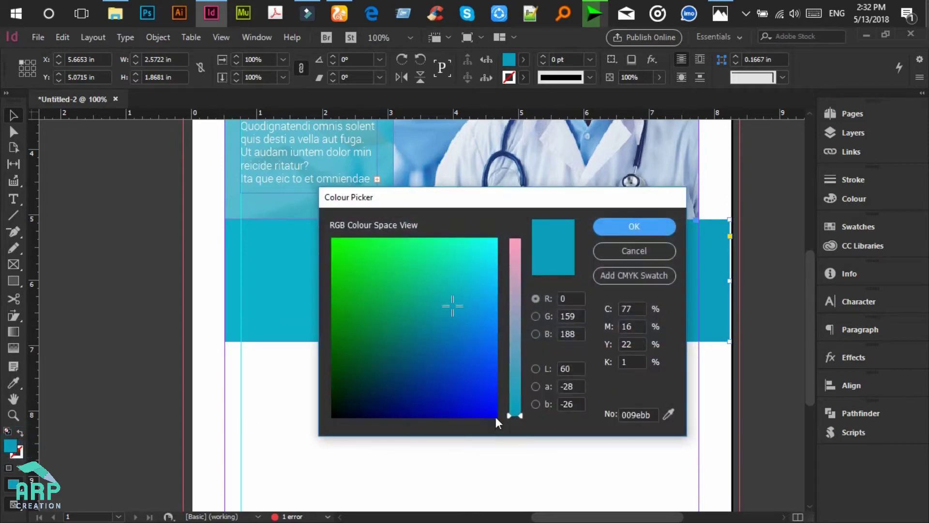
double_click(643, 417)
type("00")
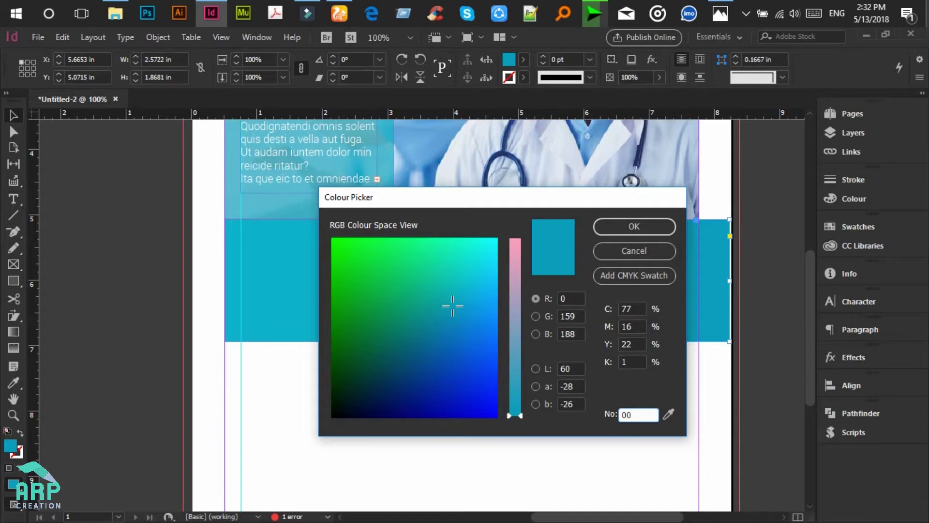
type("87aa")
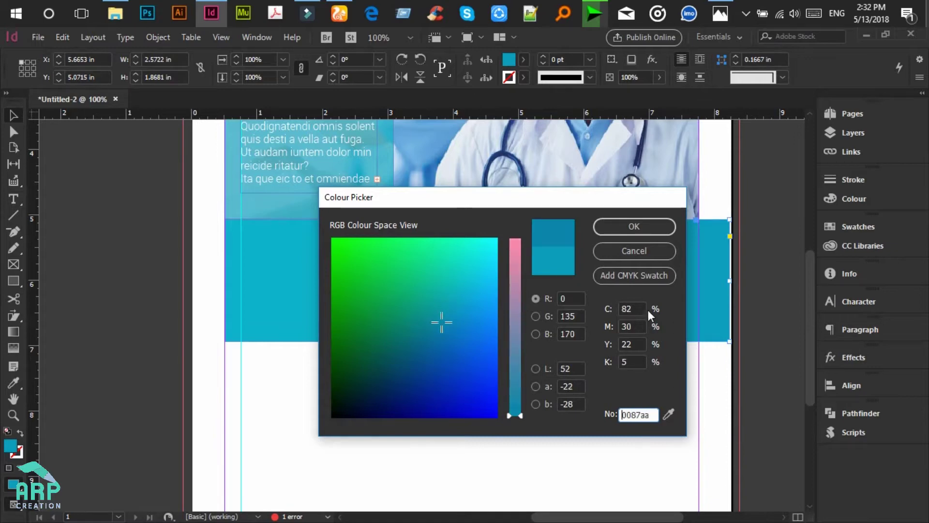
left_click(628, 228)
Step: Resize the three-box row to fit within the page margins
scroll(660, 504, "right", 3)
left_click_drag(695, 339, 246, 277)
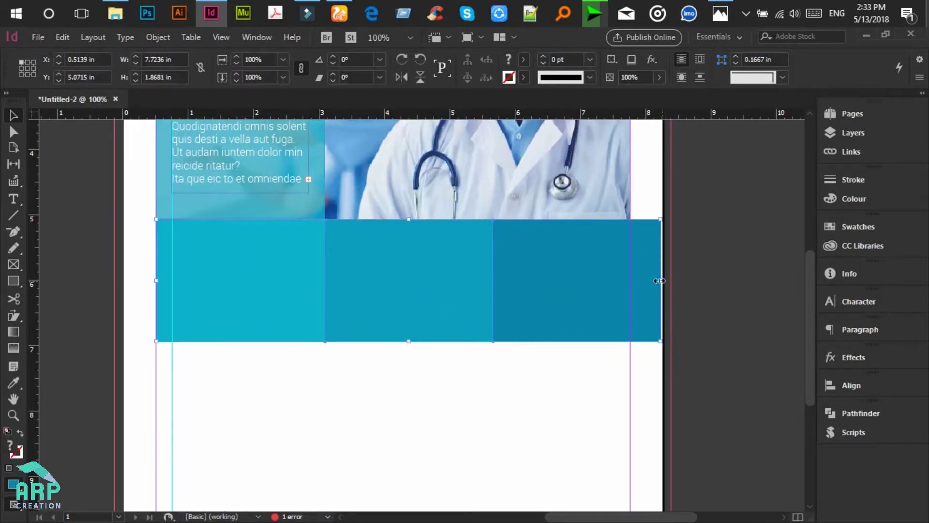
left_click_drag(660, 281, 629, 280)
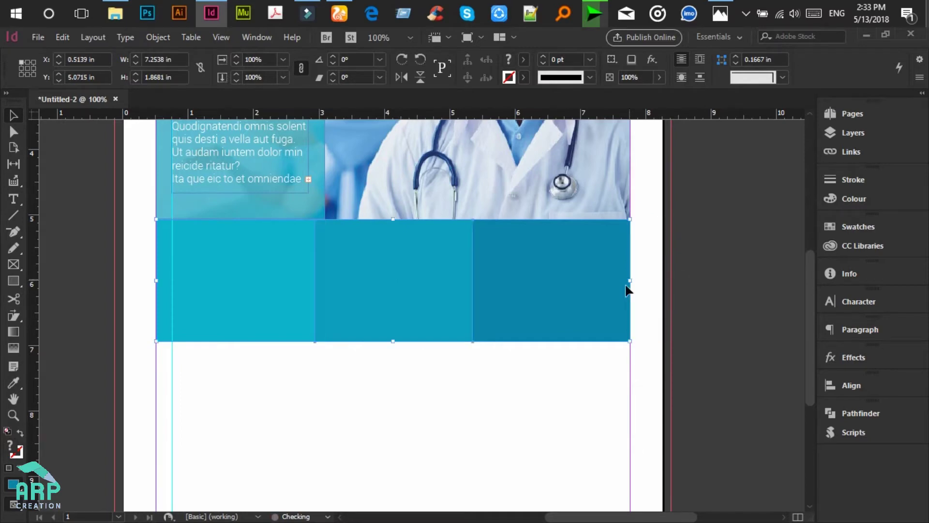
left_click(575, 376)
scroll(693, 263, "down", 2)
scroll(693, 263, "up", 4)
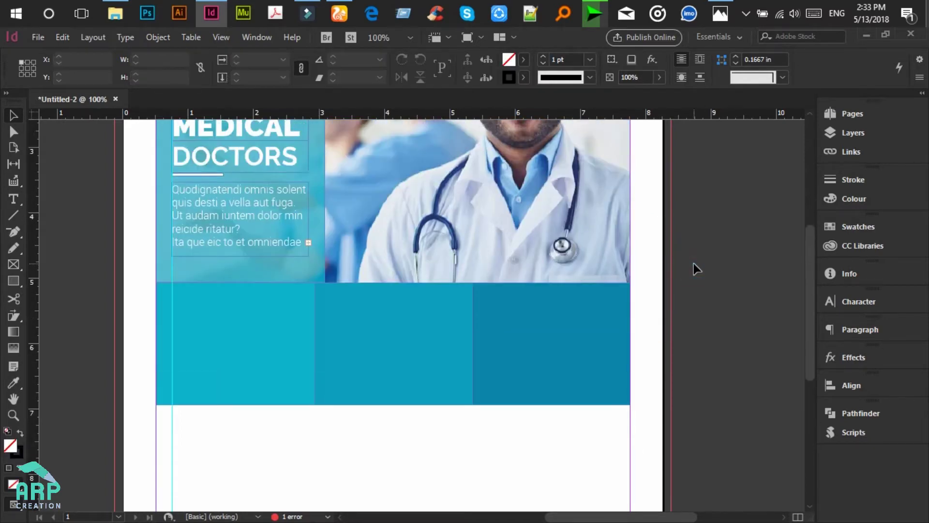
scroll(693, 263, "down", 1)
scroll(693, 263, "up", 1)
Step: Draw a text frame on the first box and type EMERGENCY
left_click(14, 198)
left_click_drag(147, 299, 248, 330)
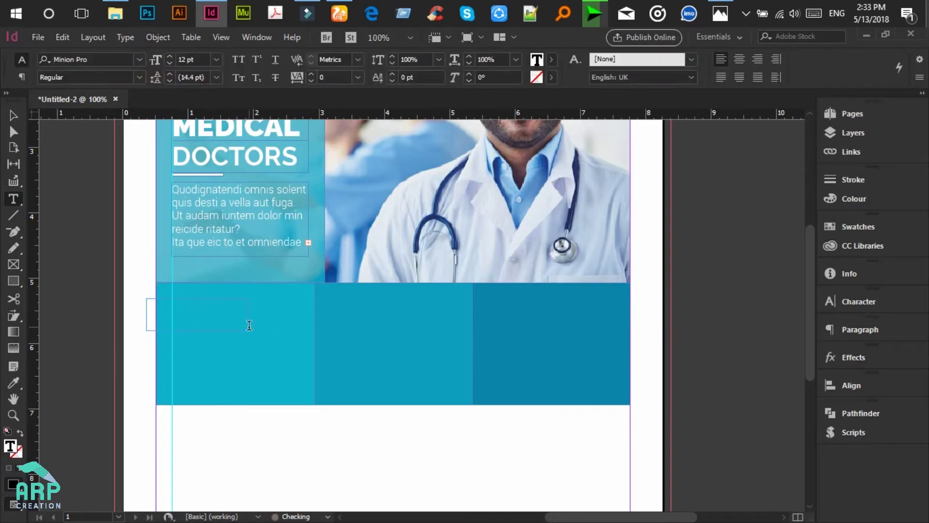
left_click(722, 9)
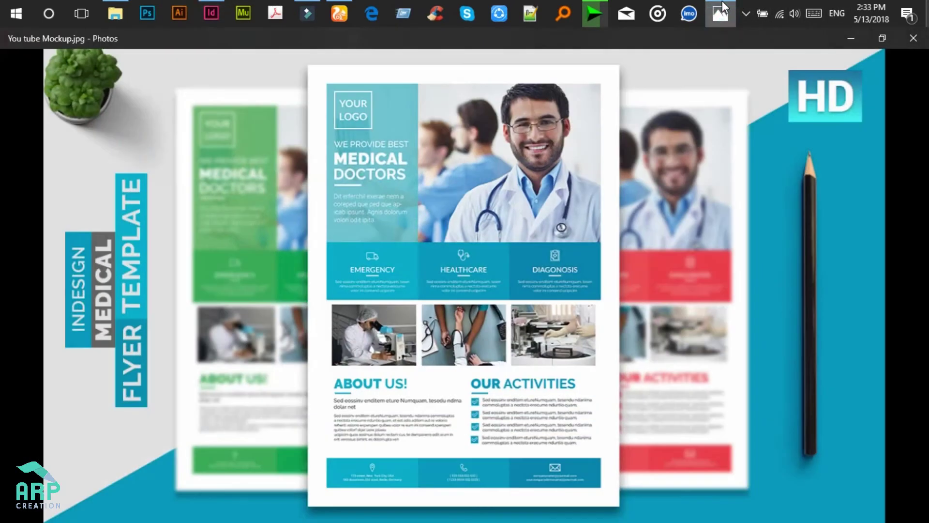
left_click(722, 9)
type("EMERGENCY")
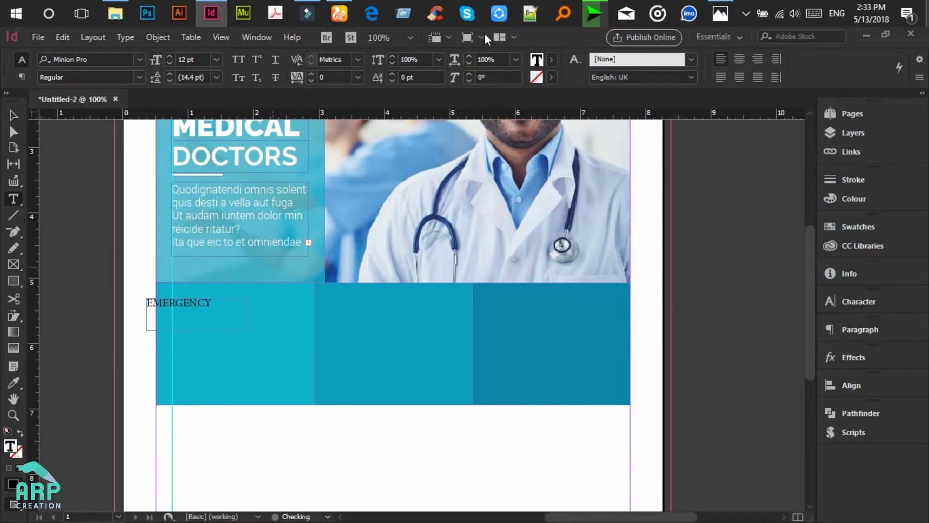
Step: Set the EMERGENCY text to Lato Medium, 14 pt
left_click(716, 8)
left_click(716, 9)
key("ctrl+a")
left_click(91, 60)
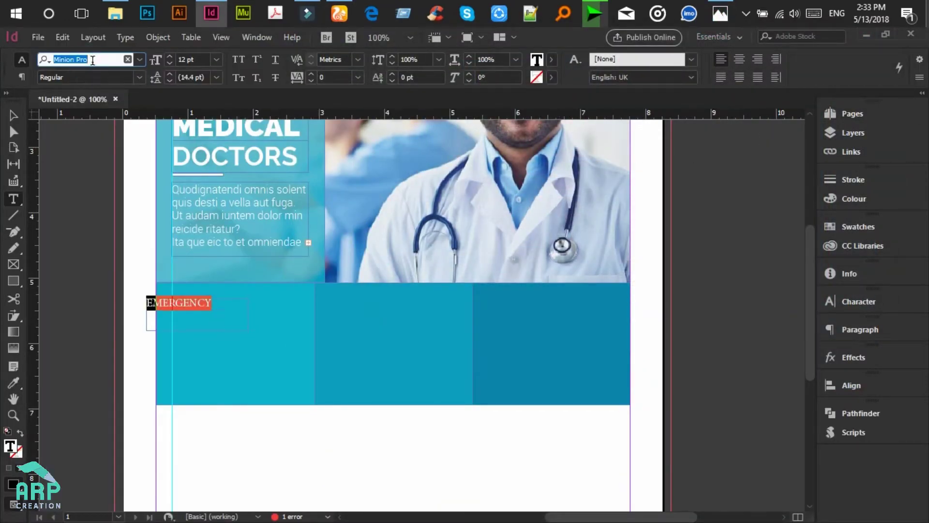
type("Lato")
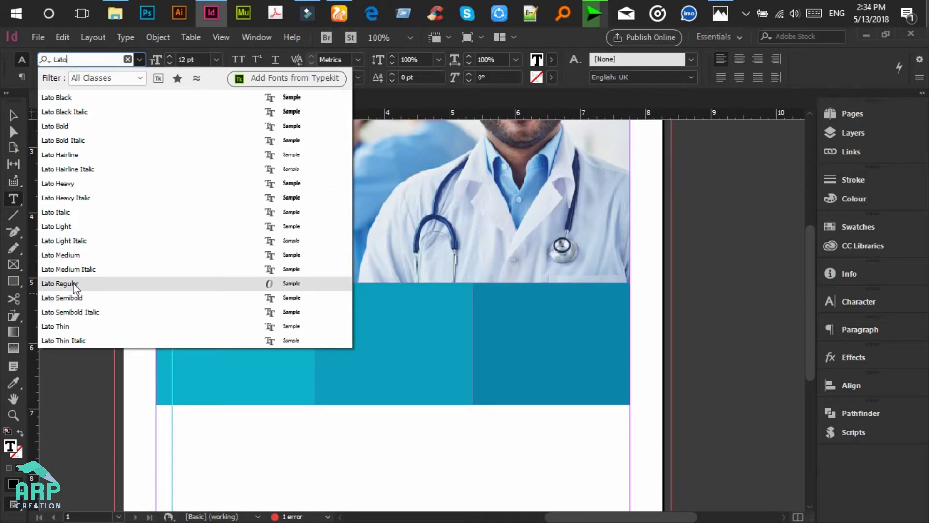
left_click(76, 255)
left_click(193, 60)
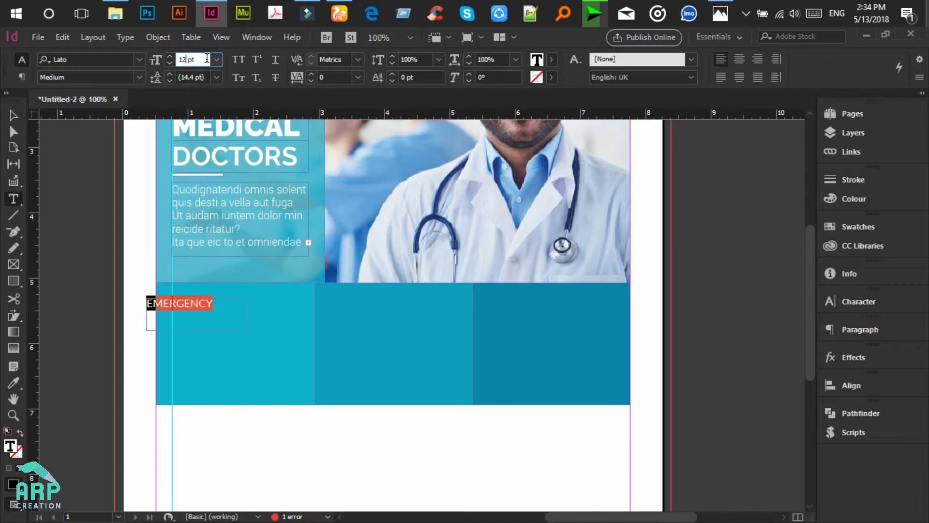
key("Return")
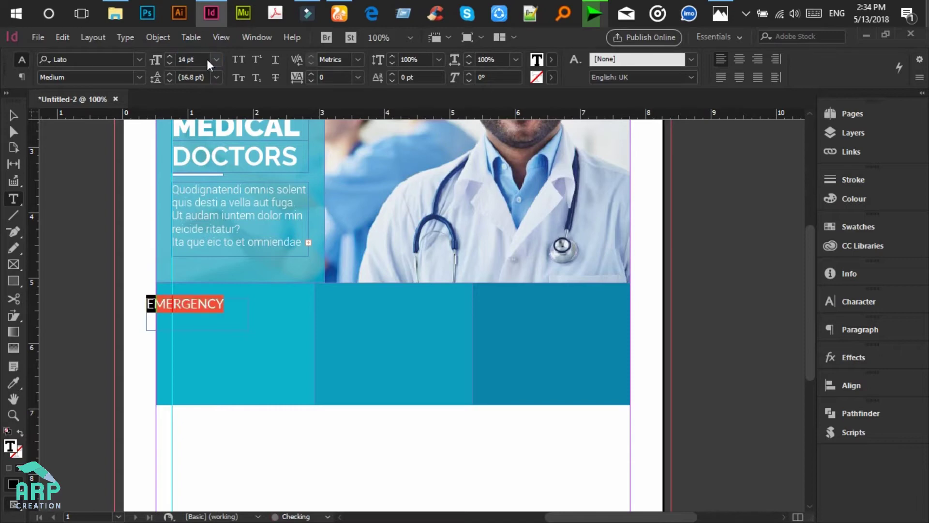
Step: Make EMERGENCY Paper white and centre-align it in its frame
left_click(550, 62)
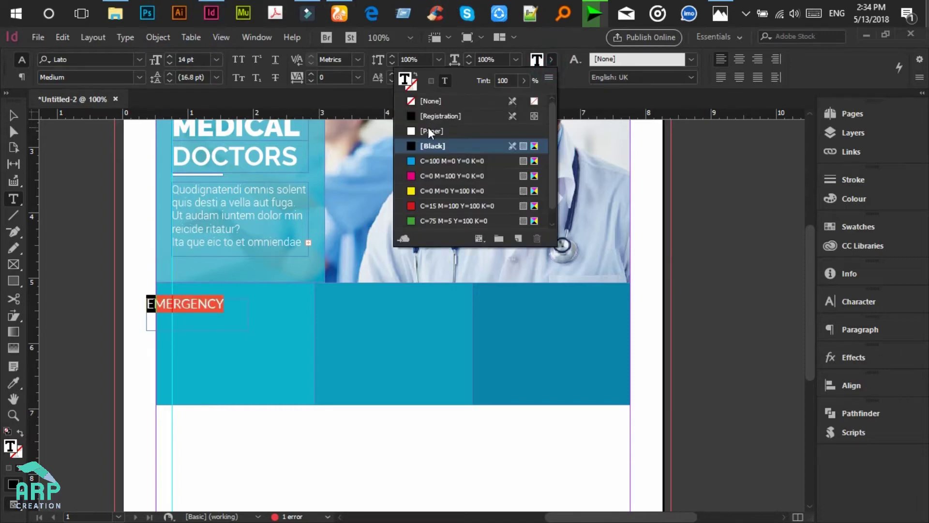
left_click(428, 129)
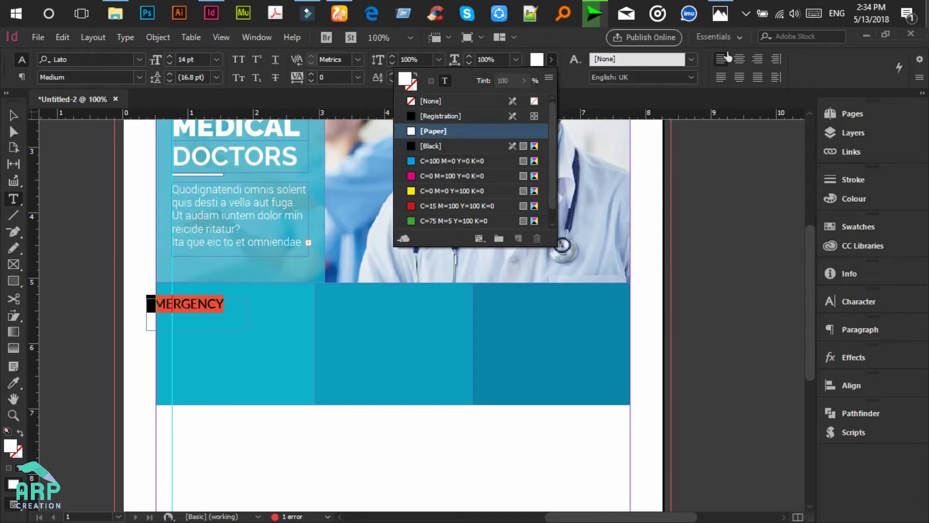
left_click(739, 58)
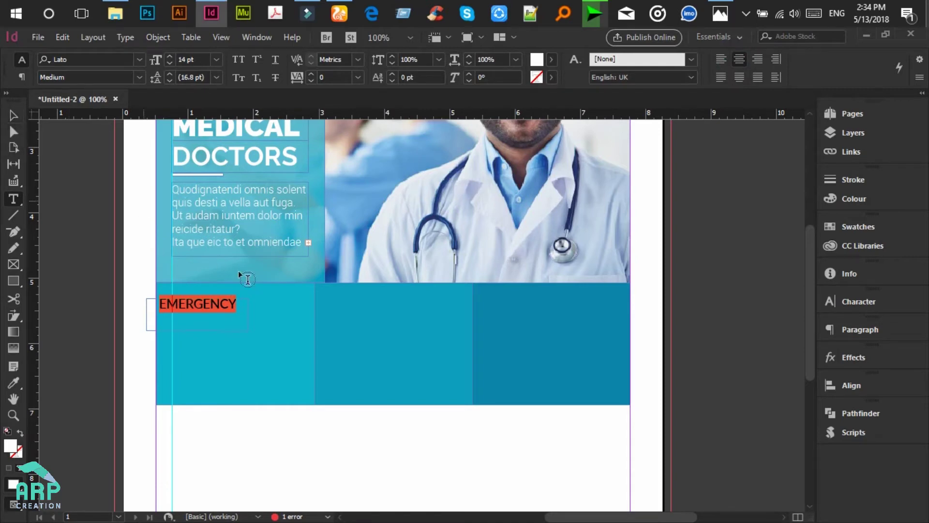
key("ctrl+shift+l")
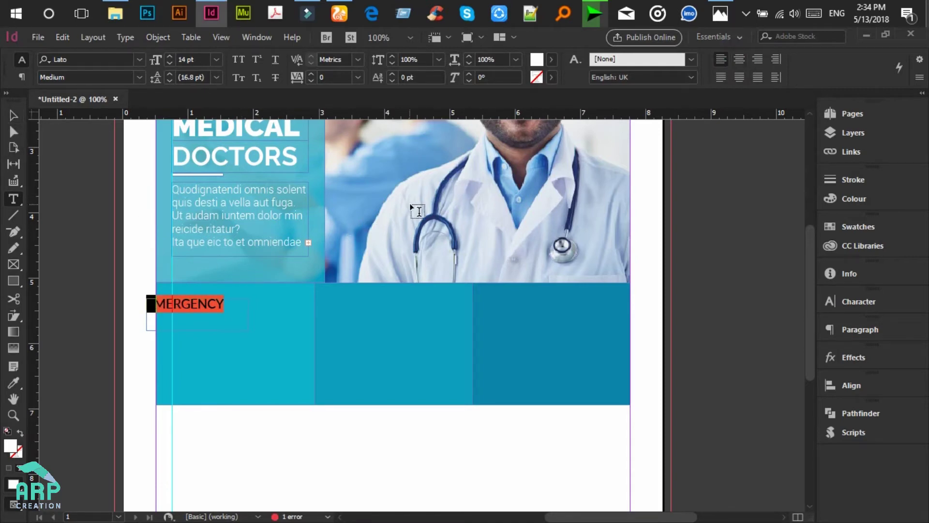
left_click(738, 61)
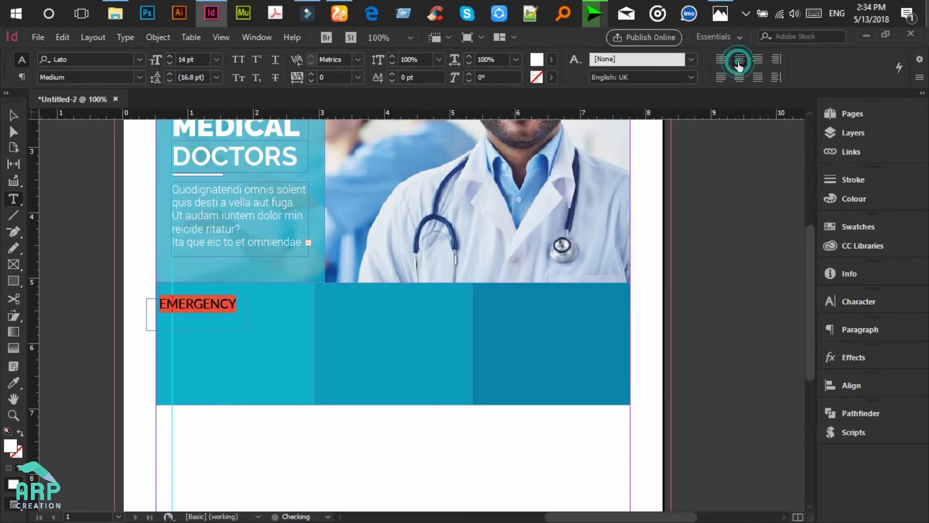
Step: Move the EMERGENCY frame down into the first teal box
left_click(13, 115)
left_click_drag(185, 306, 250, 332)
left_click(143, 334)
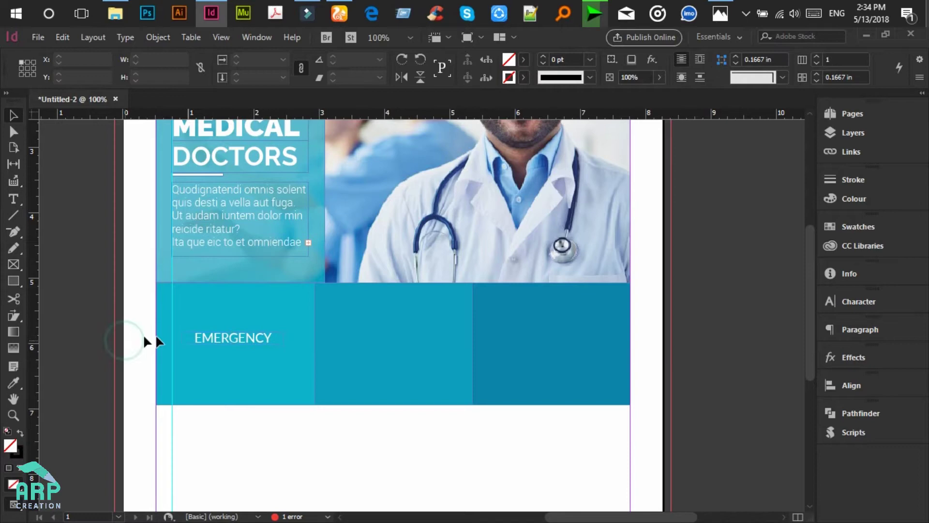
scroll(272, 289, "down", 2)
left_click(254, 271)
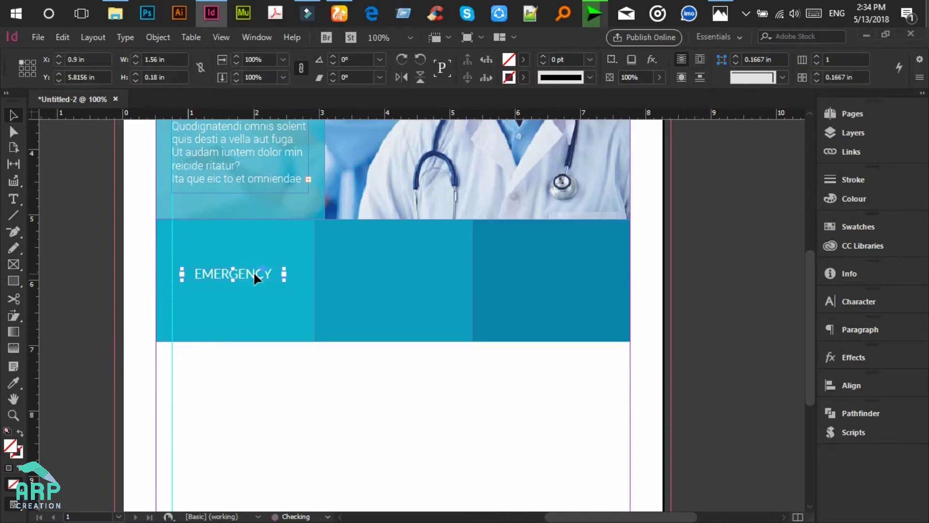
left_click(103, 261)
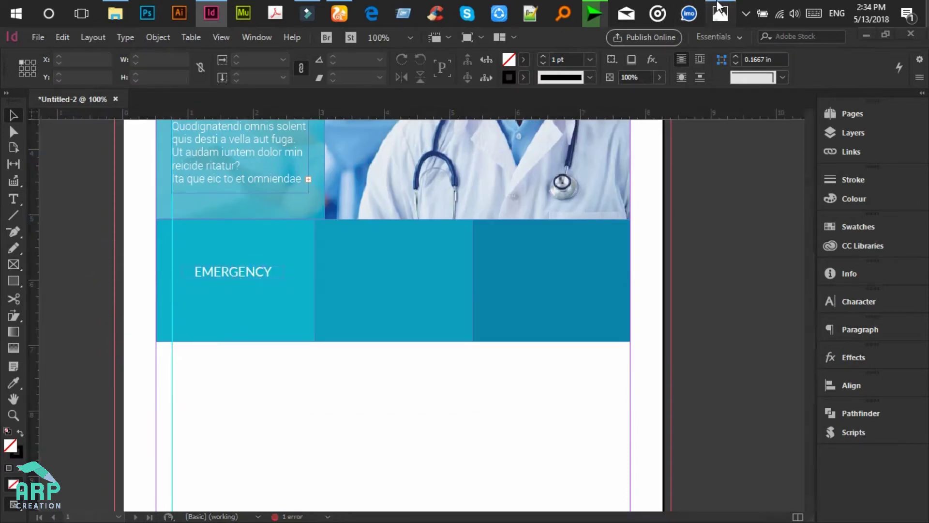
left_click(720, 10)
left_click(720, 9)
scroll(234, 298, "up", 4)
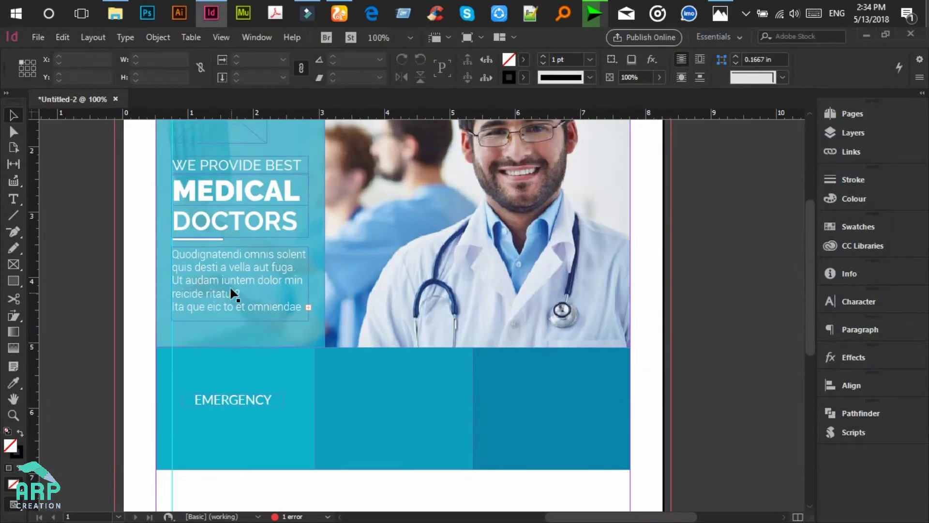
scroll(206, 242, "down", 1)
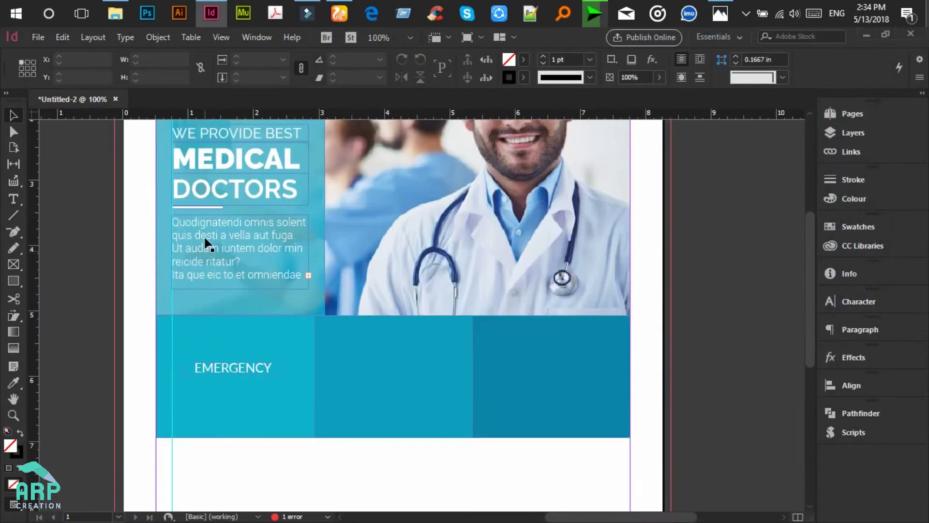
Step: Copy the white line from under DOCTORS to below EMERGENCY and bring it to front
left_click(206, 207)
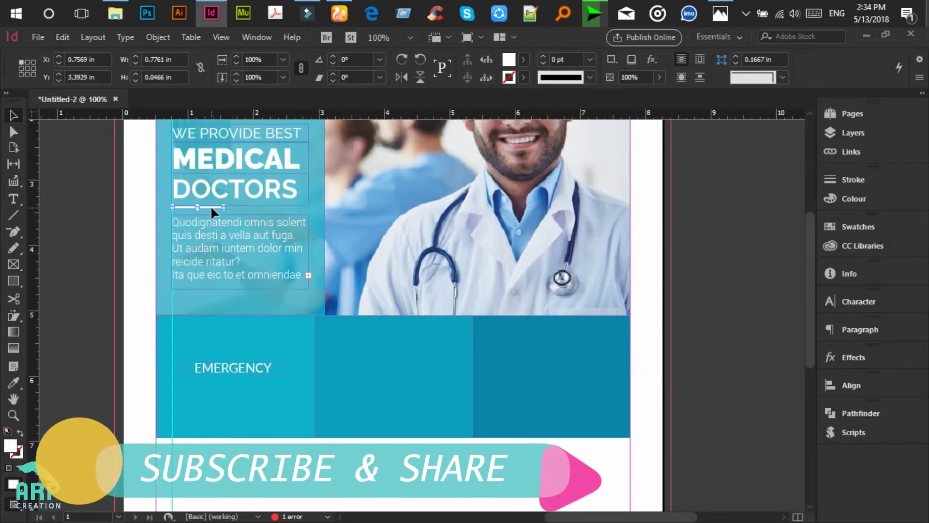
left_click_drag(210, 206, 237, 382)
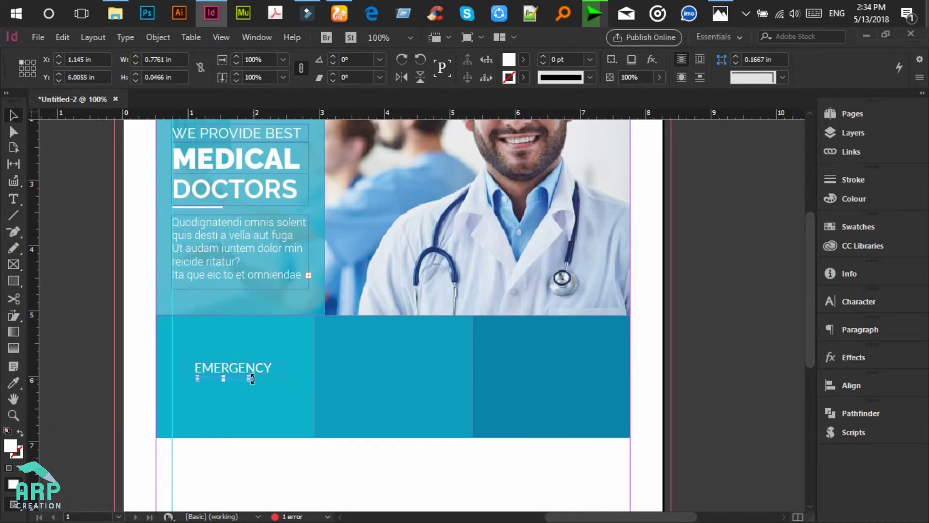
right_click(236, 380)
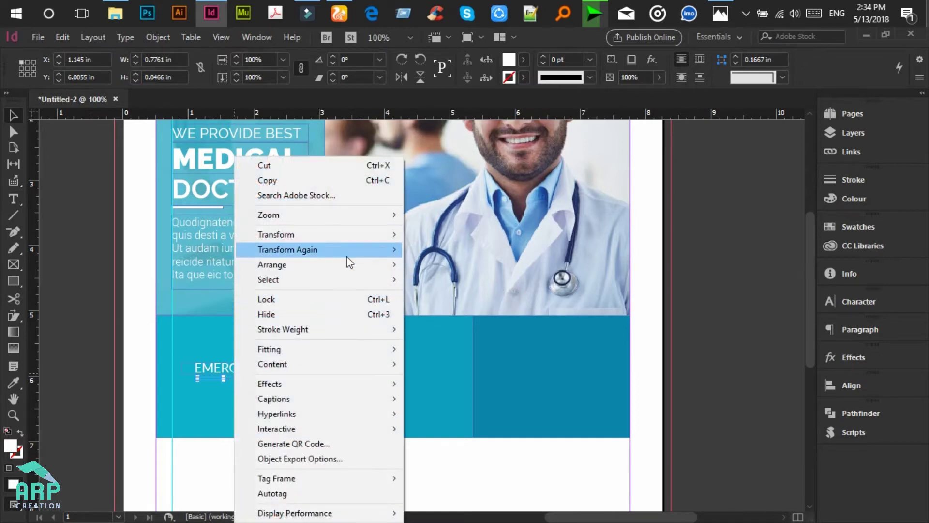
mouse_move(332, 266)
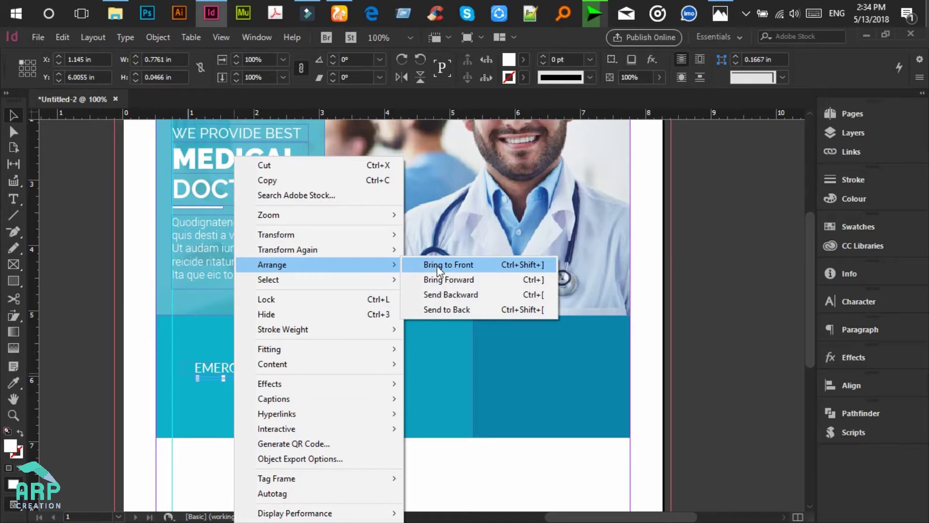
left_click(437, 265)
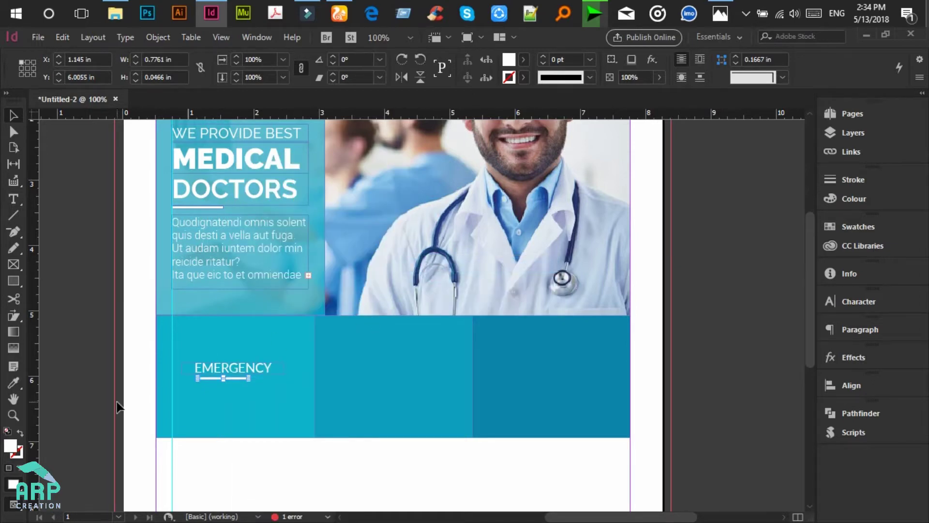
Step: Shorten and thin the copied bar to 0.5111 × 0.031 in
key("ctrl+equal")
scroll(473, 358, "down", 1)
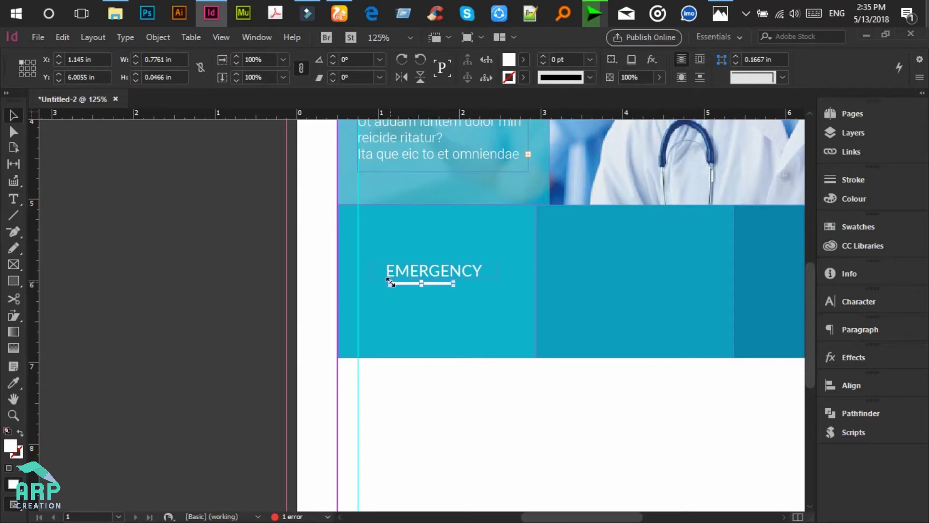
key("ctrl+equal")
key("ctrl+equal")
key("ctrl+equal")
key("ctrl+equal")
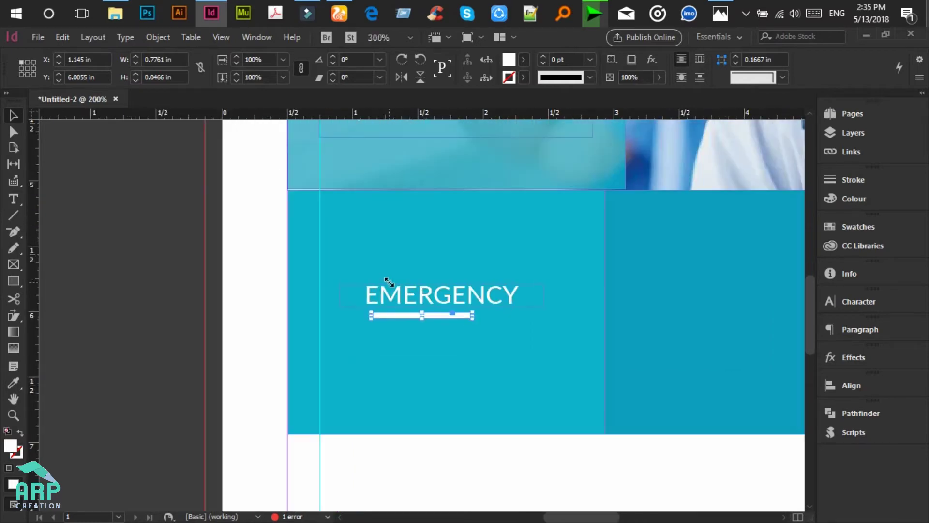
left_click_drag(321, 315, 390, 315)
left_click_drag(458, 317, 458, 314)
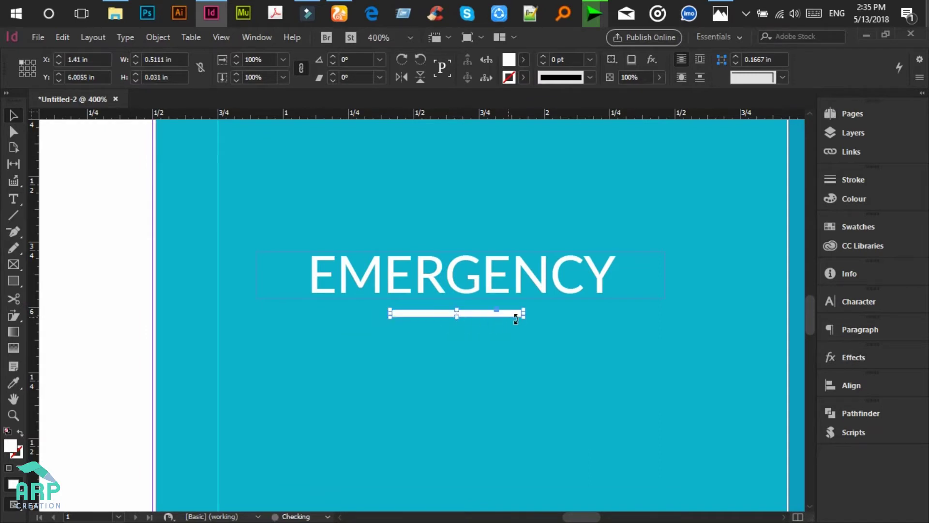
Step: Extend the first teal box's left edge to X 0.5 in
left_click(124, 343)
left_click(138, 306)
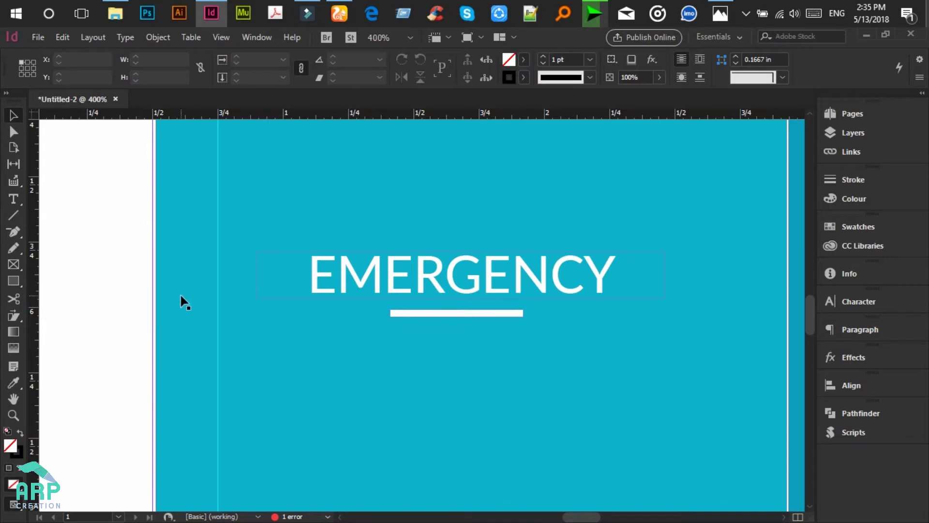
left_click(161, 311)
left_click_drag(153, 311, 125, 307)
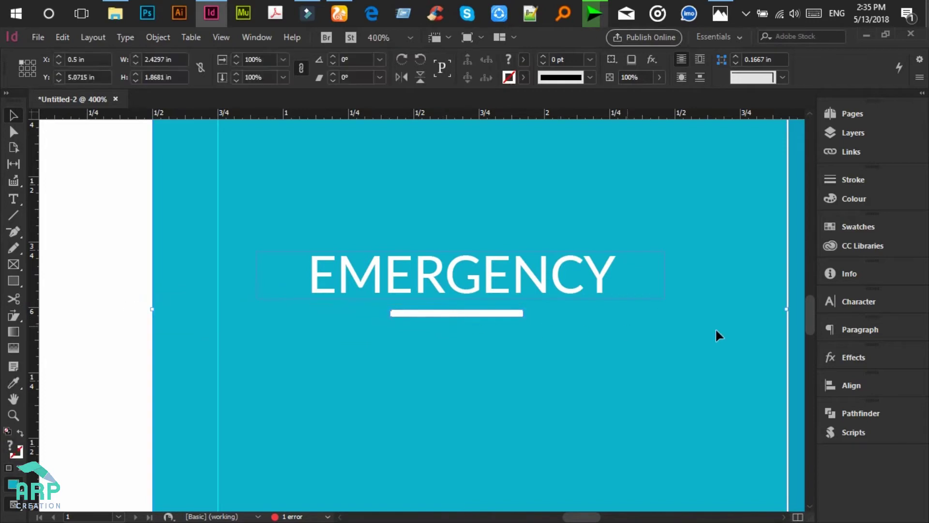
Step: Align the white bar and EMERGENCY label to horizontal centres in the first teal box
left_click(851, 385)
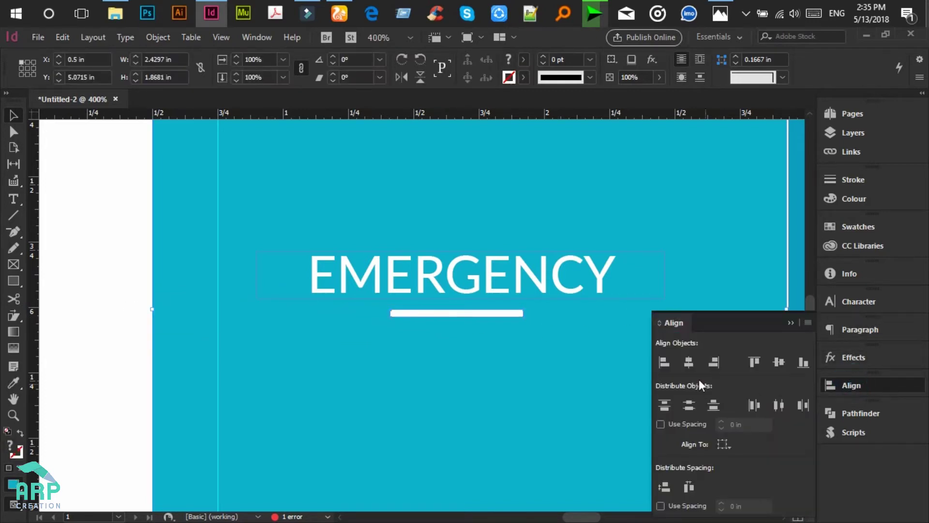
left_click(689, 362)
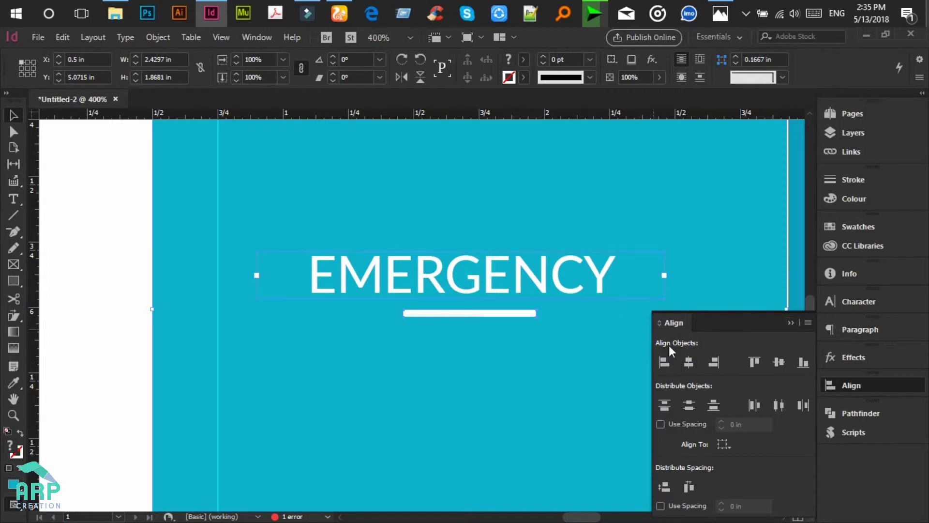
left_click(689, 362)
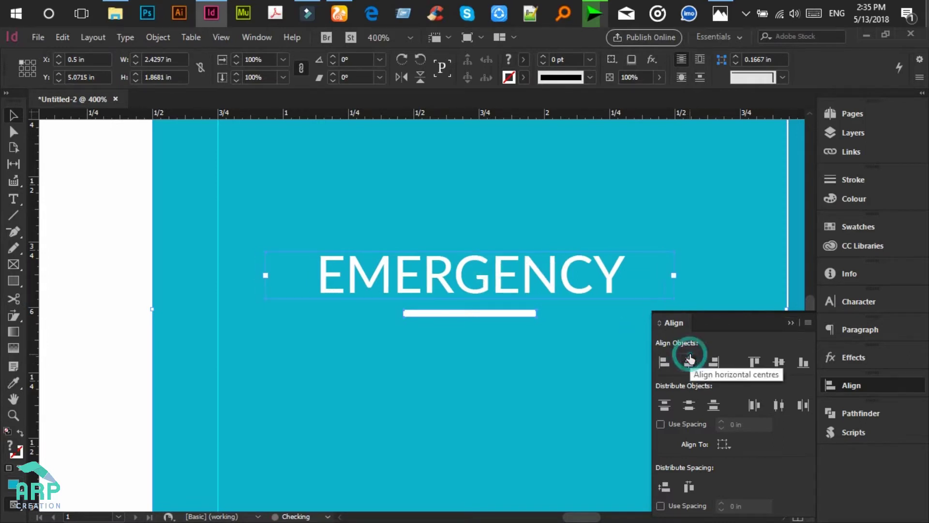
left_click(791, 323)
Step: Zoom out to view the whole service box and clear the selection
key("p")
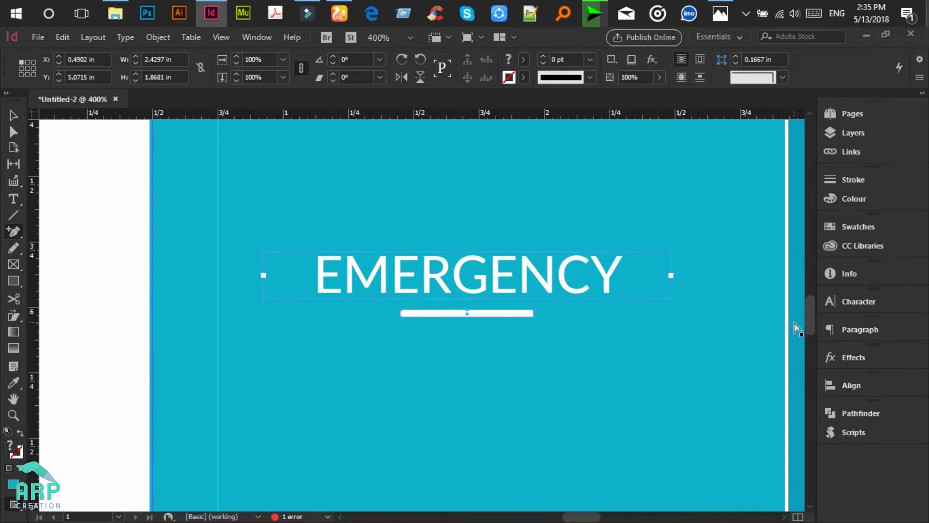
key("ctrl+minus")
key("ctrl+minus")
key("ctrl+minus")
key("ctrl+z")
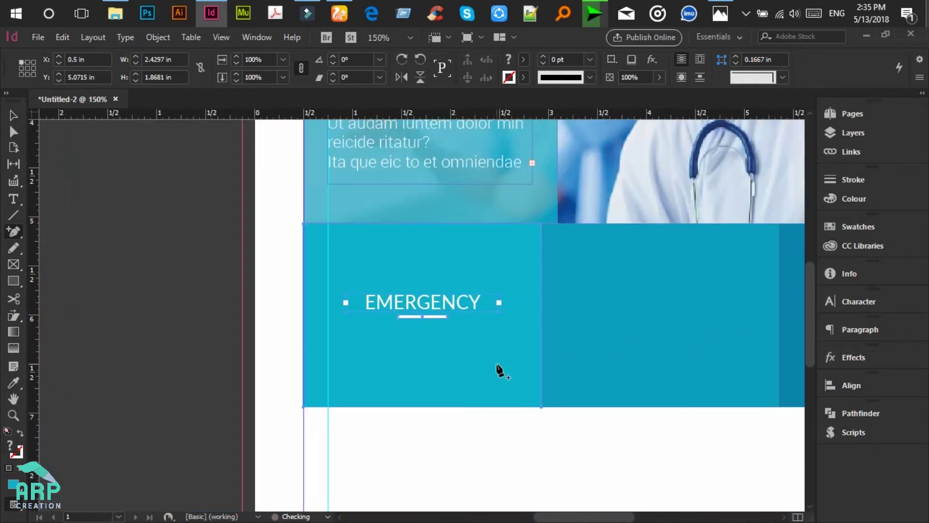
scroll(494, 432, "down", 1)
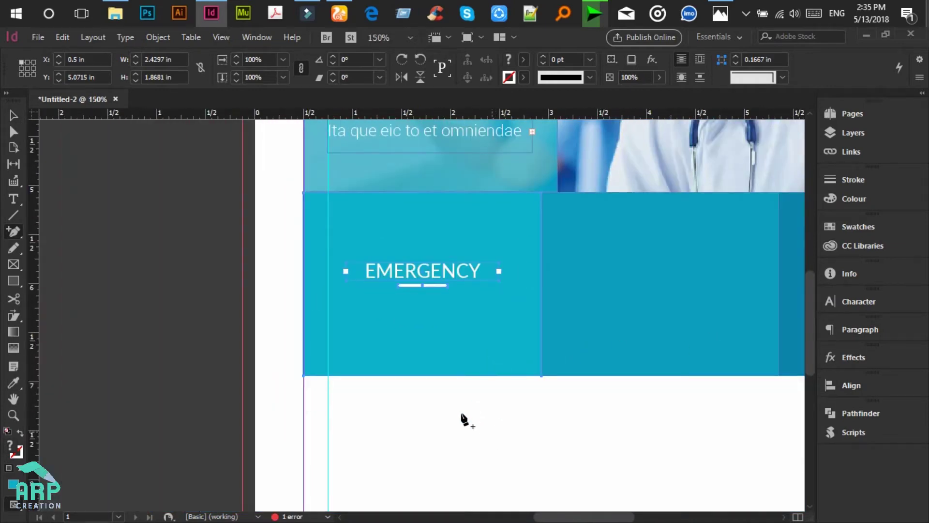
left_click(414, 401)
left_click(13, 115)
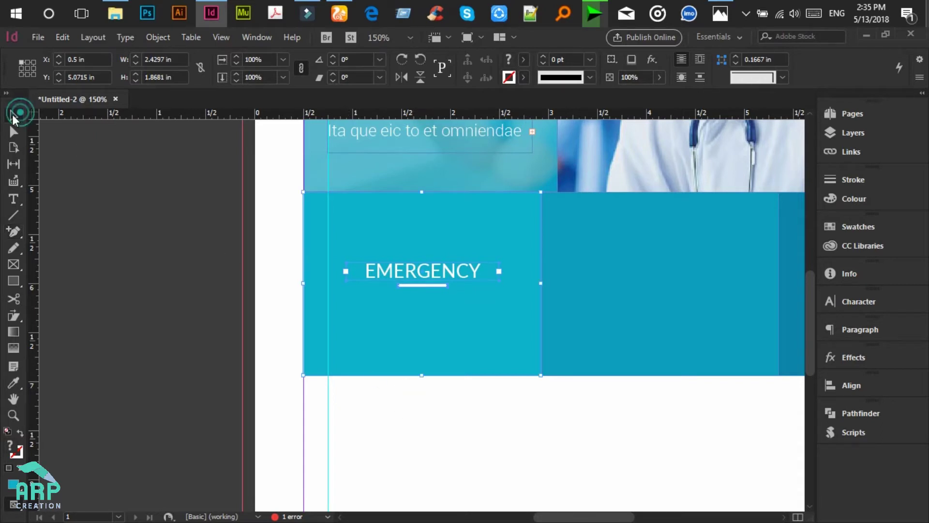
left_click(198, 293)
scroll(197, 294, "down", 1)
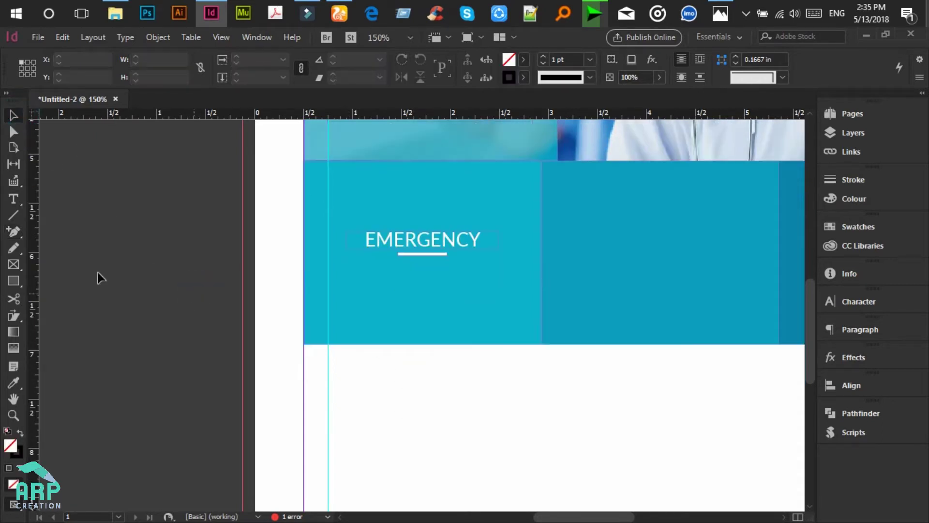
left_click(18, 196)
scroll(264, 293, "up", 4)
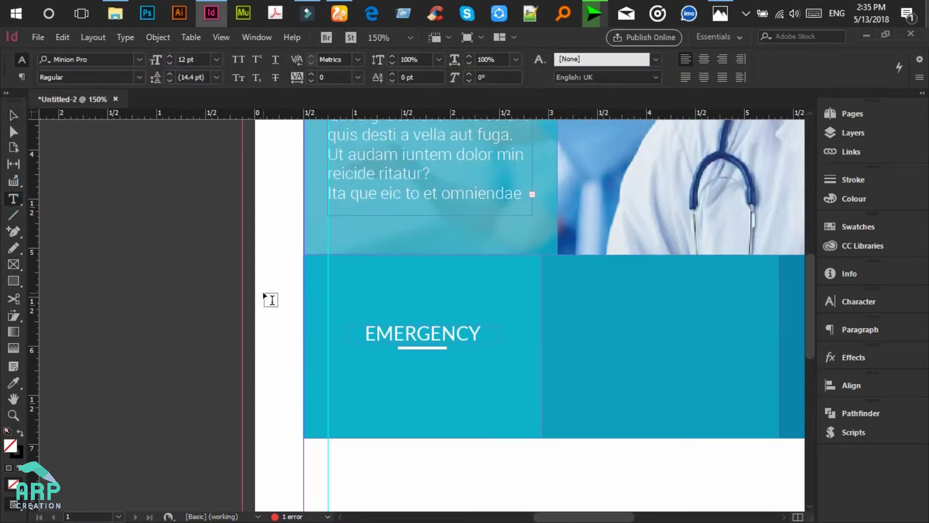
Step: Copy the body text frame down into the Emergency box and bring it in front of the teal box
left_click(14, 115)
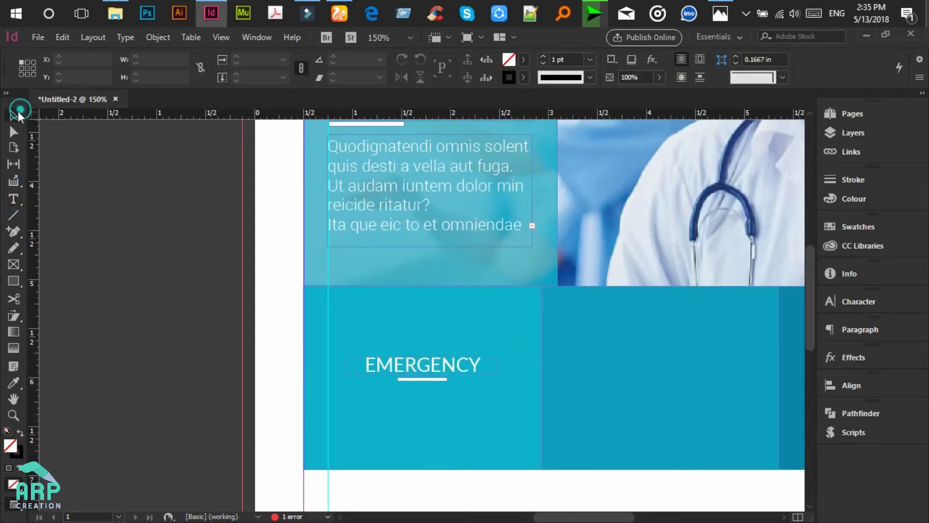
left_click(377, 164)
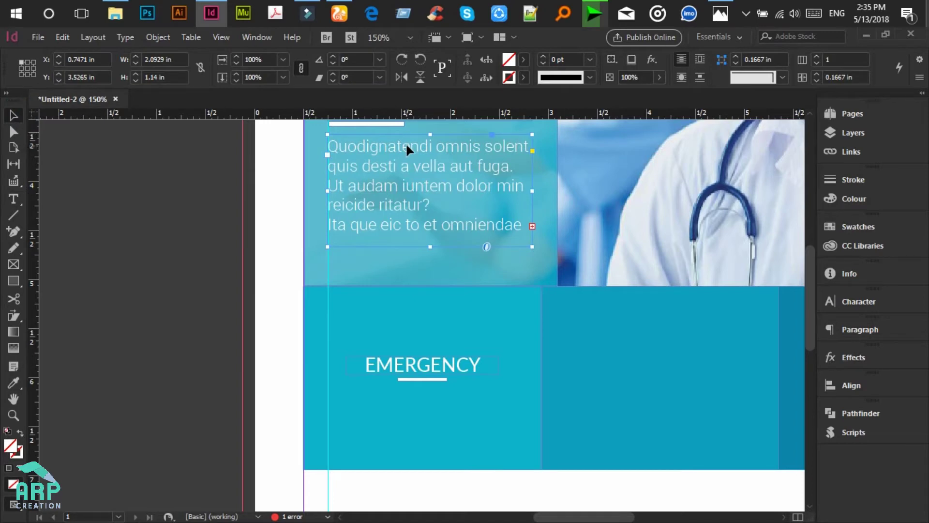
scroll(405, 150, "down", 1)
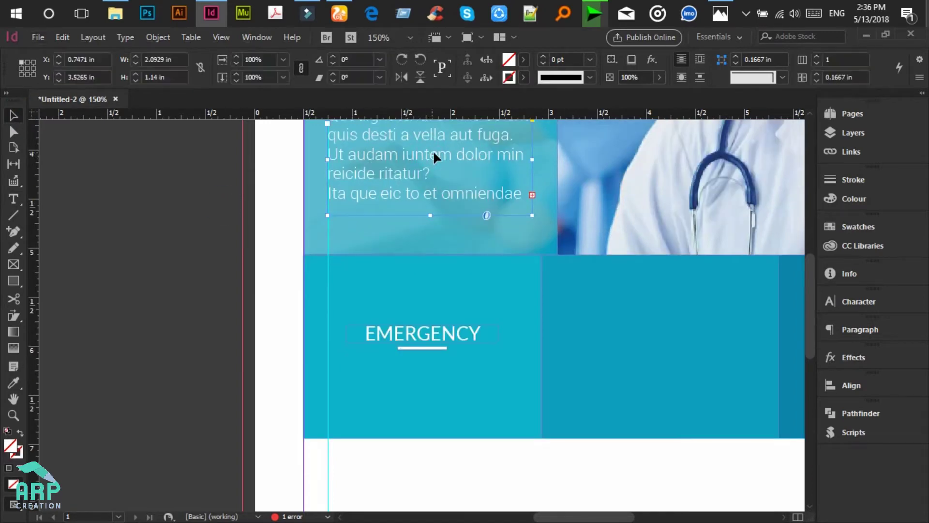
left_click_drag(434, 156, 444, 413)
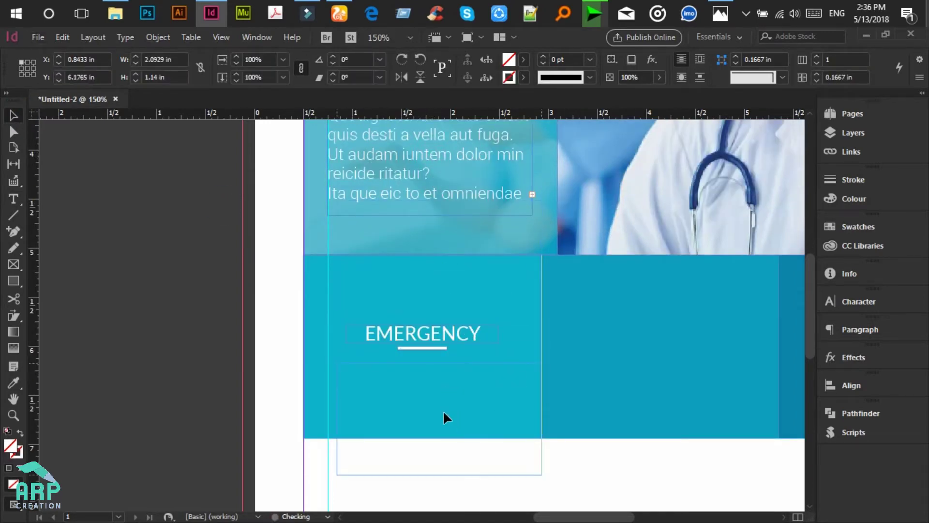
right_click(469, 473)
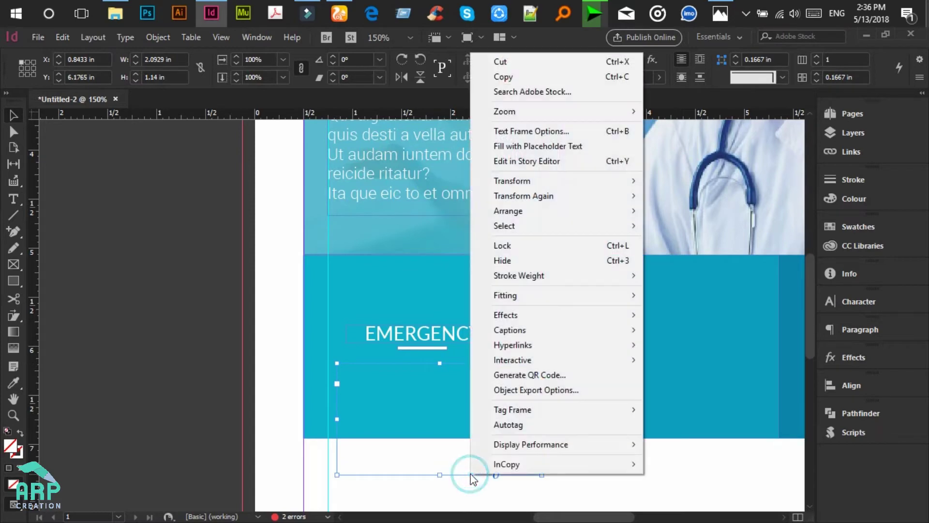
mouse_move(555, 209)
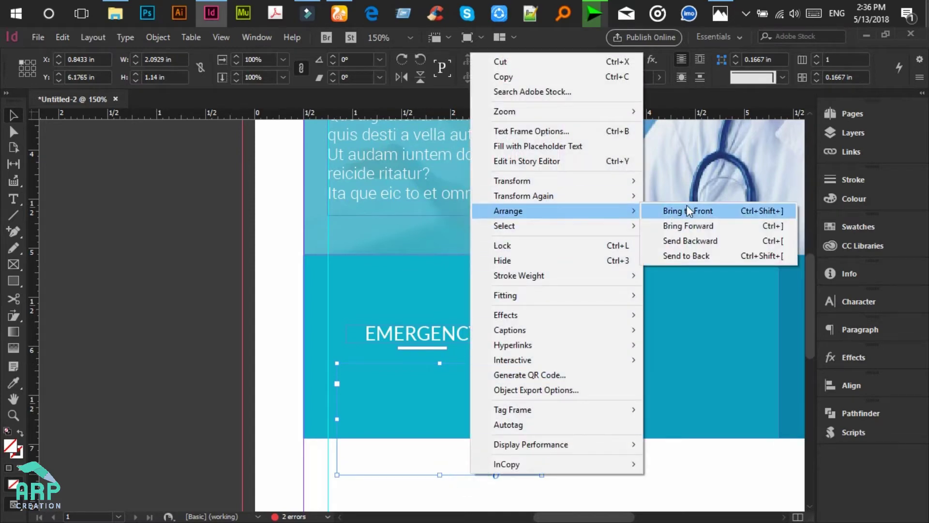
left_click(687, 210)
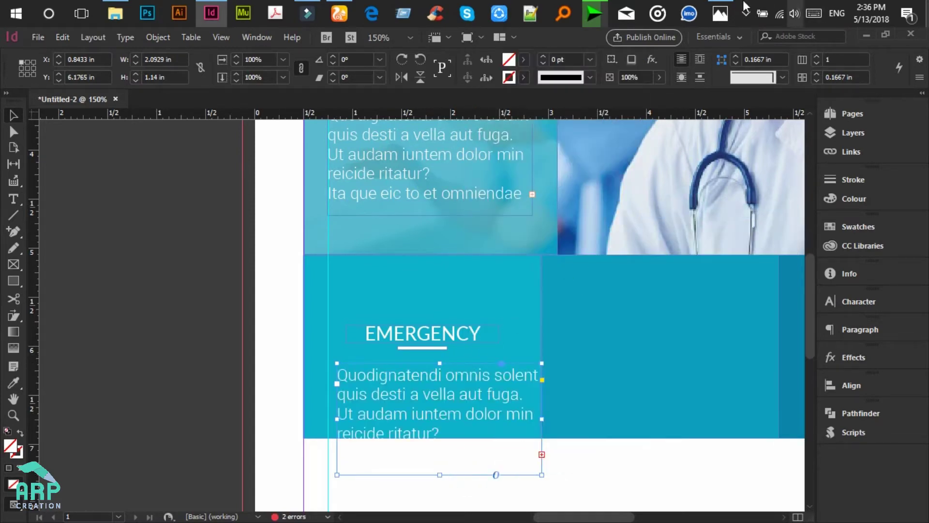
Step: Set all the copied text to Raleway Regular at 7 pt
scroll(373, 332, "down", 2)
double_click(373, 331)
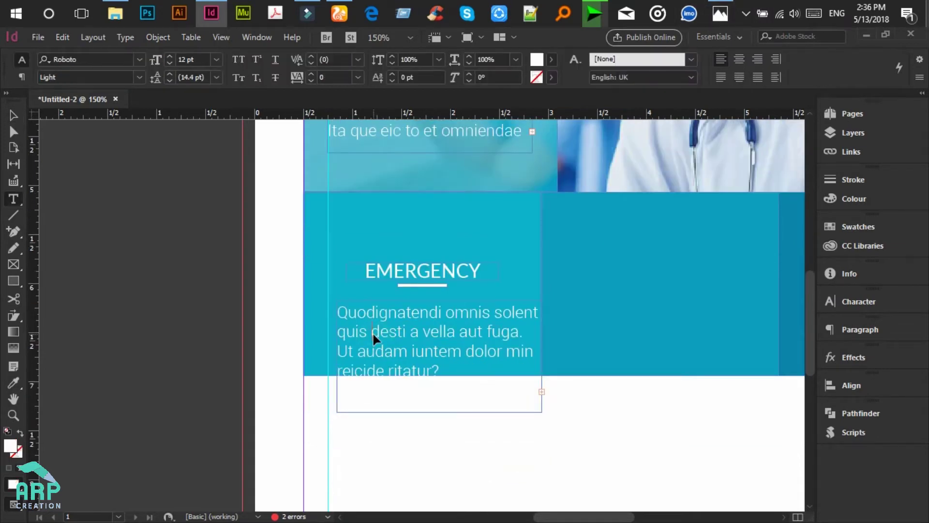
key("ctrl+a")
left_click(99, 59)
type("ra")
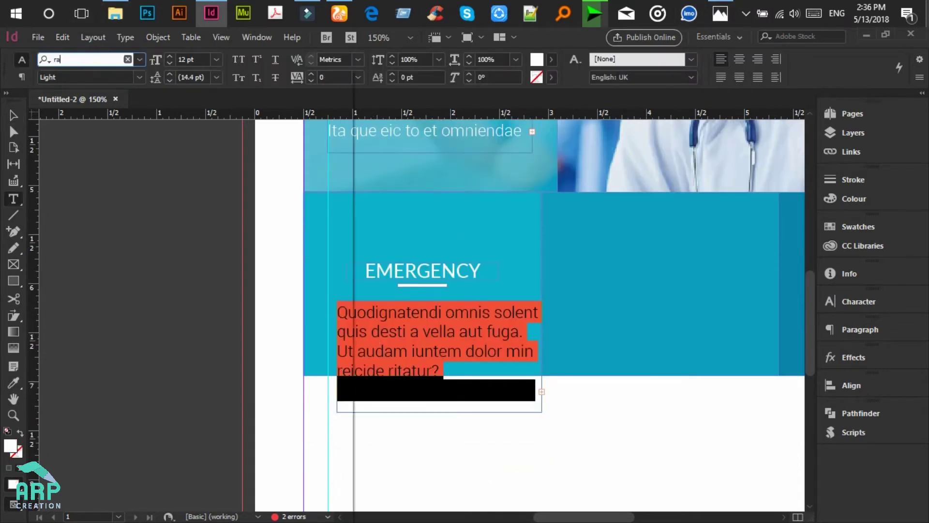
type("leway")
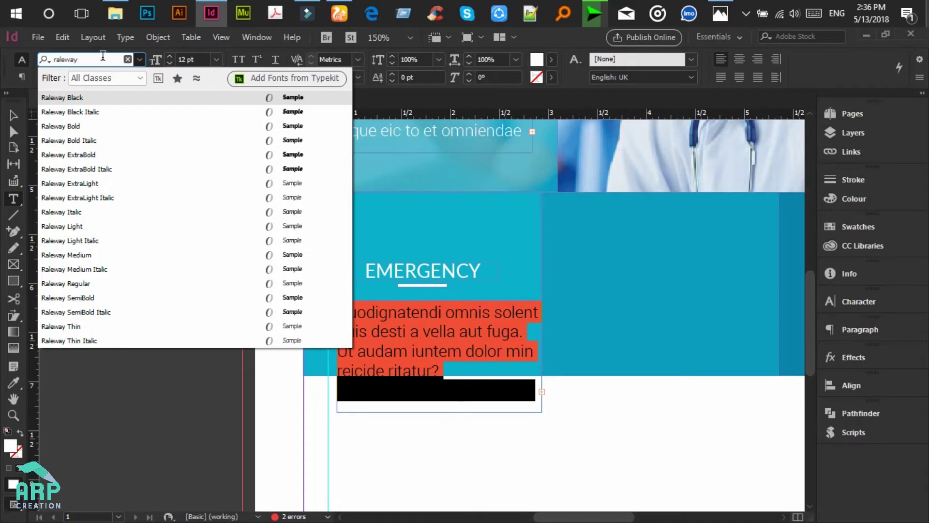
left_click(99, 284)
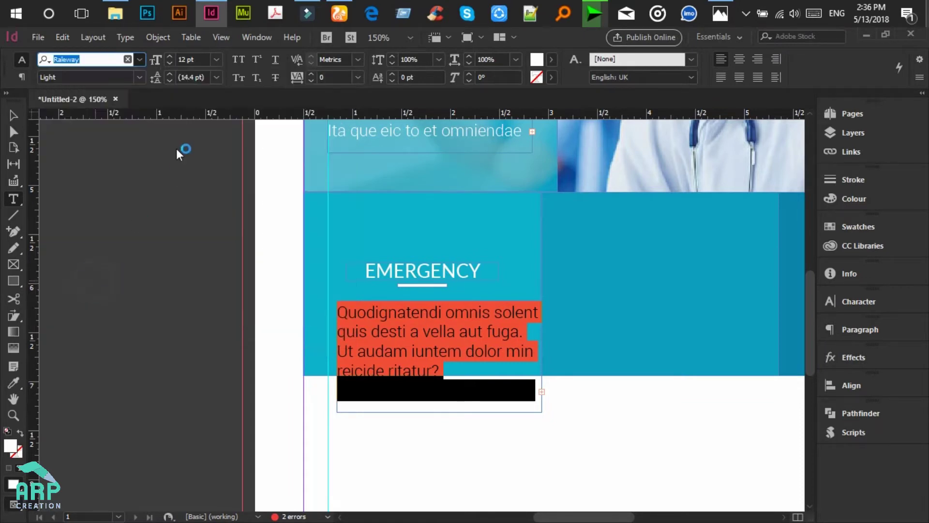
left_click(191, 59)
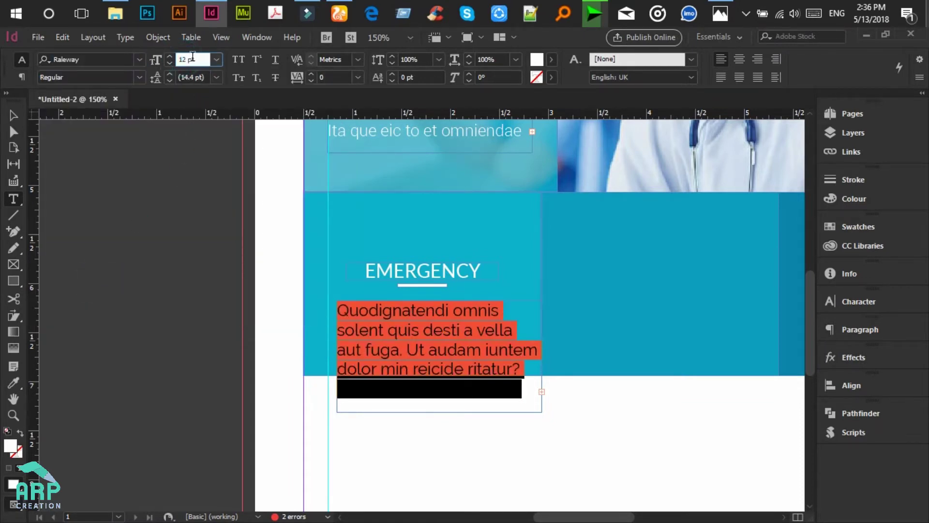
type("7 pt")
key("Return")
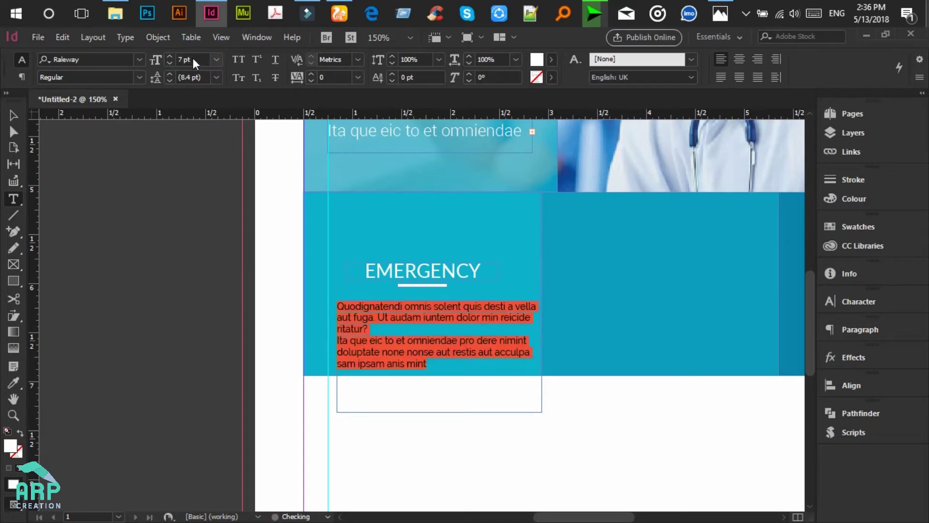
Step: Delete the second paragraph and centre-align the remaining one
left_click(388, 337)
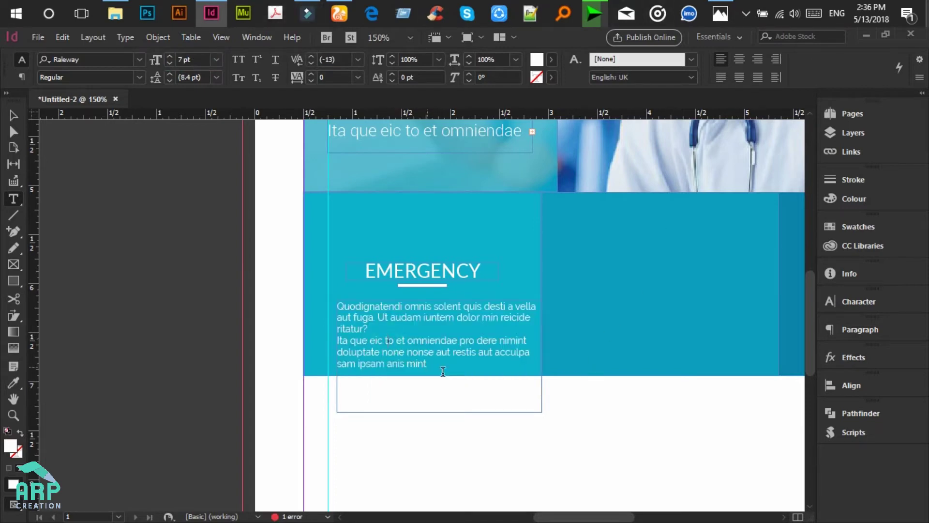
left_click_drag(429, 373, 329, 343)
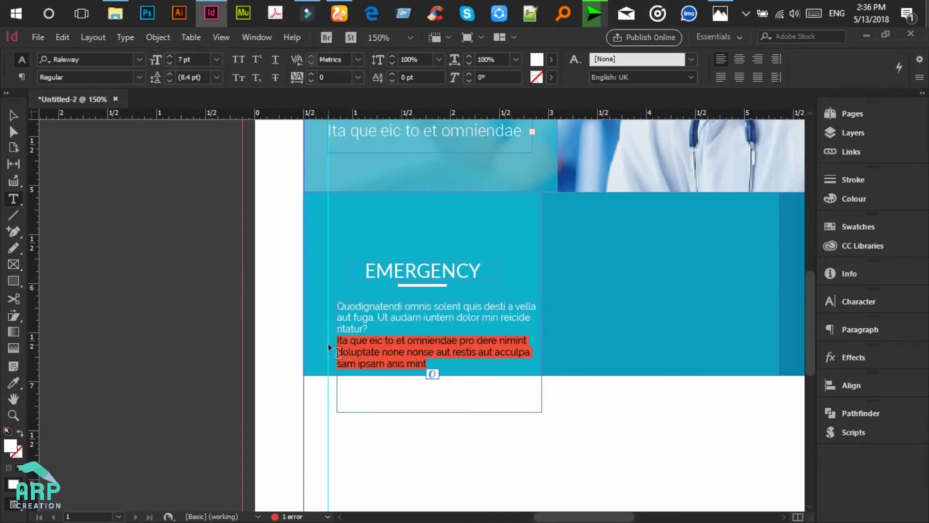
key("BackSpace")
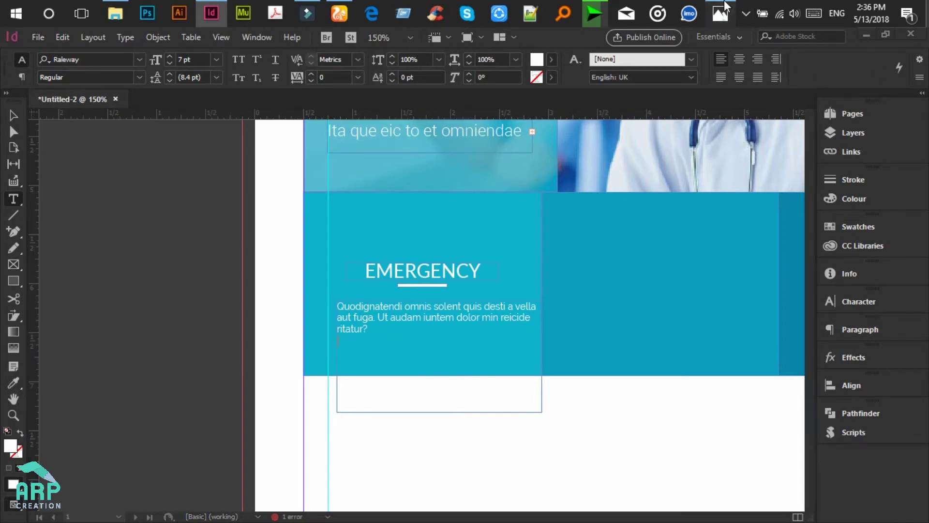
left_click(725, 6)
left_click(720, 15)
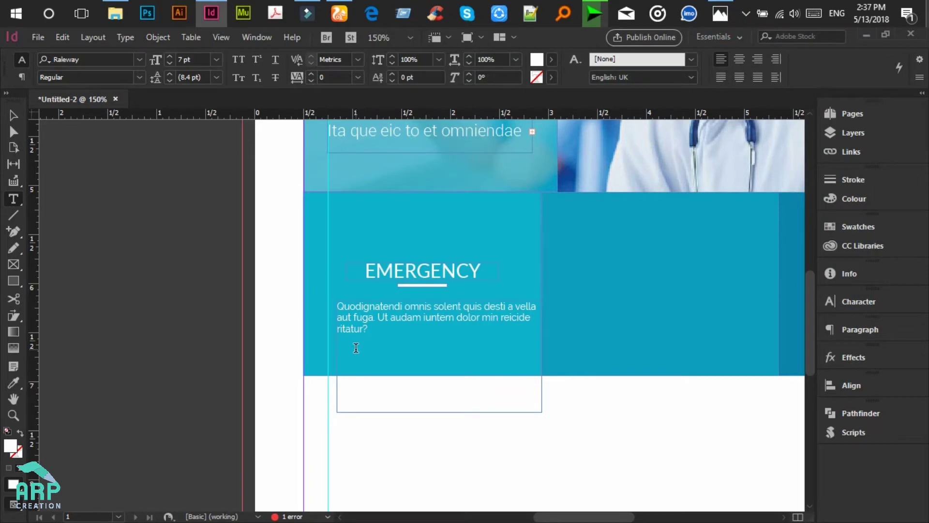
left_click_drag(369, 330, 337, 306)
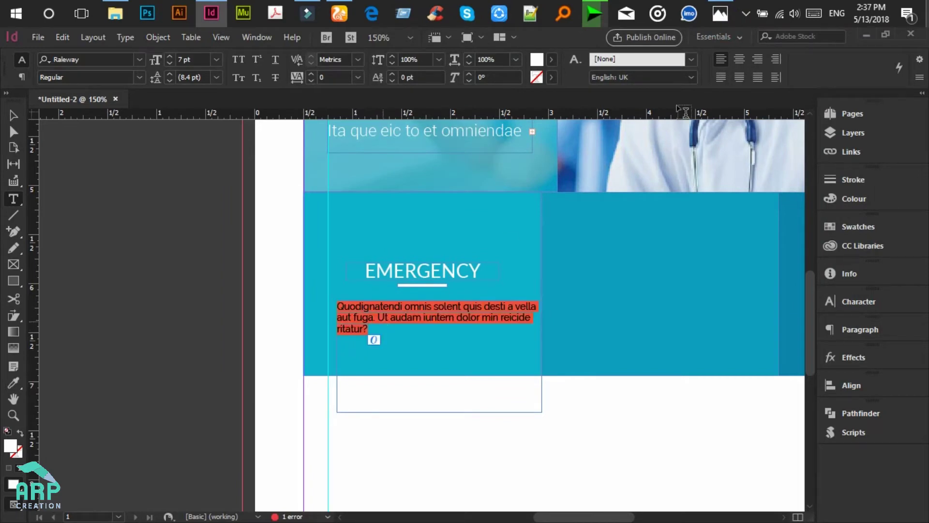
left_click(740, 59)
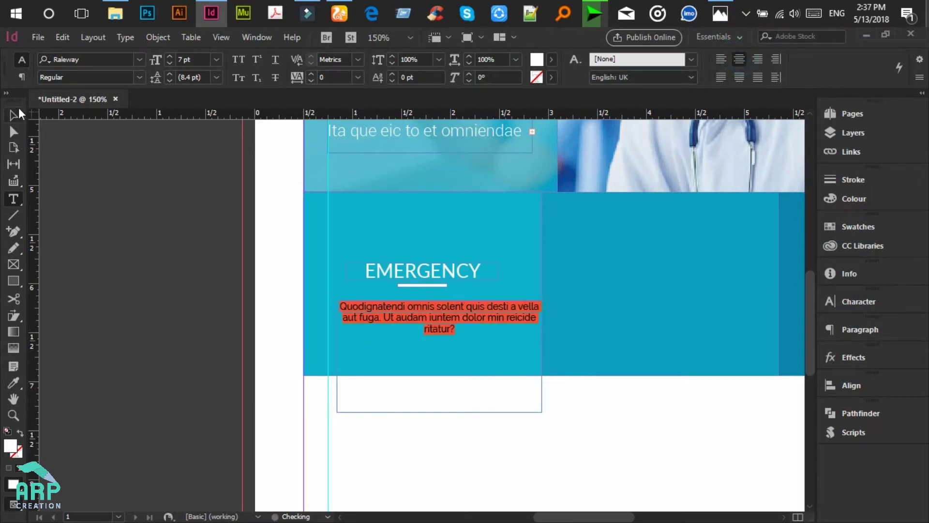
Step: Drag the frame's bottom edge up to trim it to 0.41 in tall
left_click(14, 115)
left_click(439, 411)
left_click_drag(439, 412, 440, 340)
Step: Align the body text frame's horizontal centre to the teal Emergency box and raise it slightly
key("shift+Left")
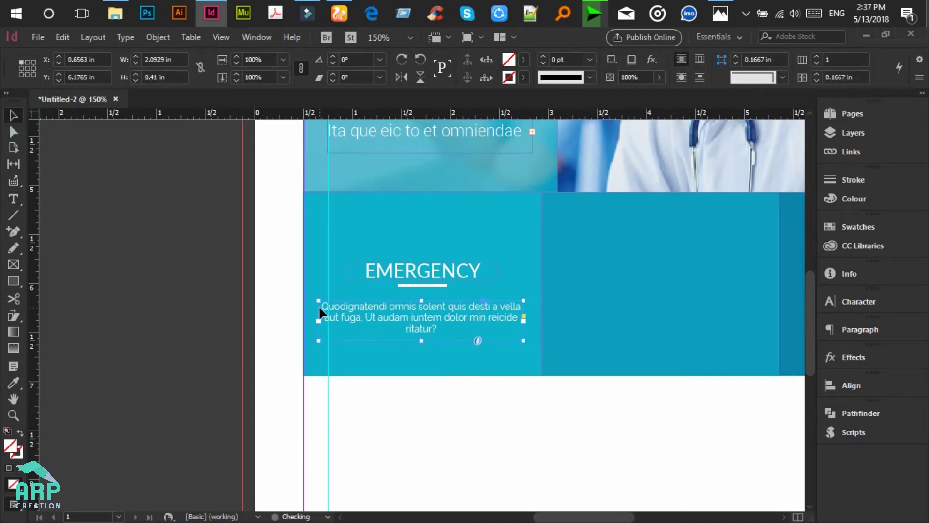
left_click(278, 305)
left_click_drag(289, 304, 361, 318)
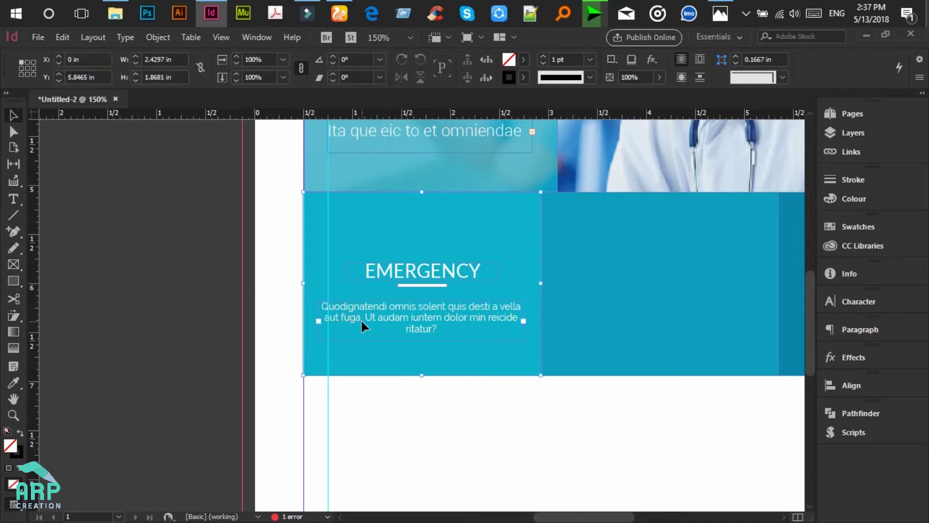
left_click(861, 385)
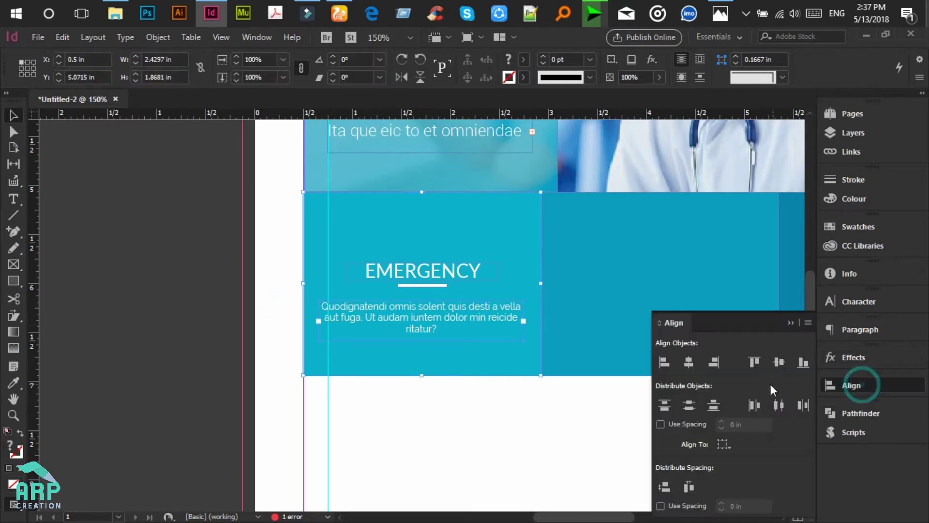
left_click(693, 363)
left_click(187, 257)
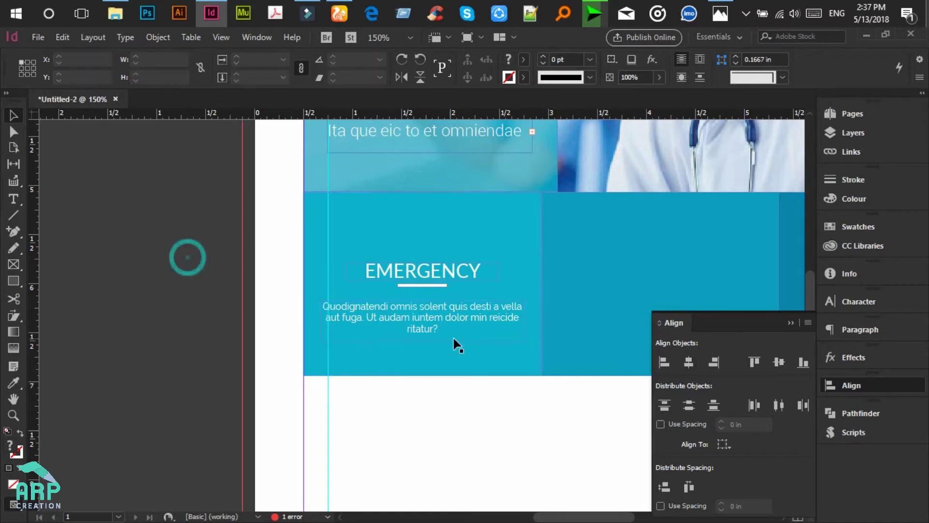
left_click_drag(457, 319, 454, 311)
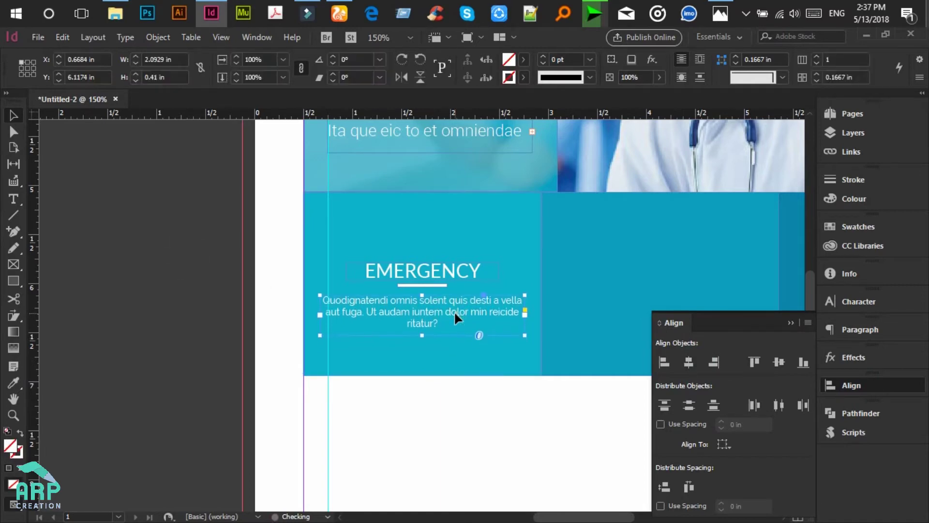
Step: Collapse the Align panel and switch over to UC Browser
left_click(429, 357, "shift")
left_click(450, 298)
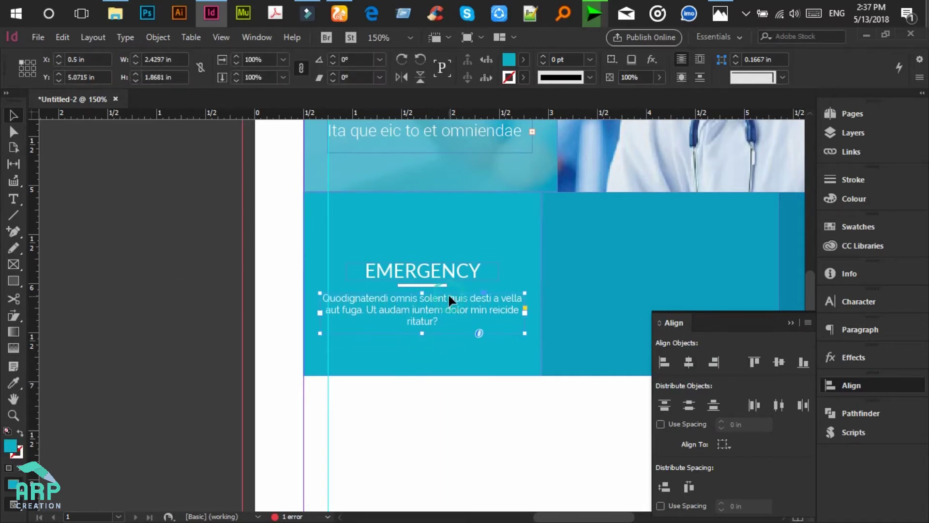
left_click(279, 277)
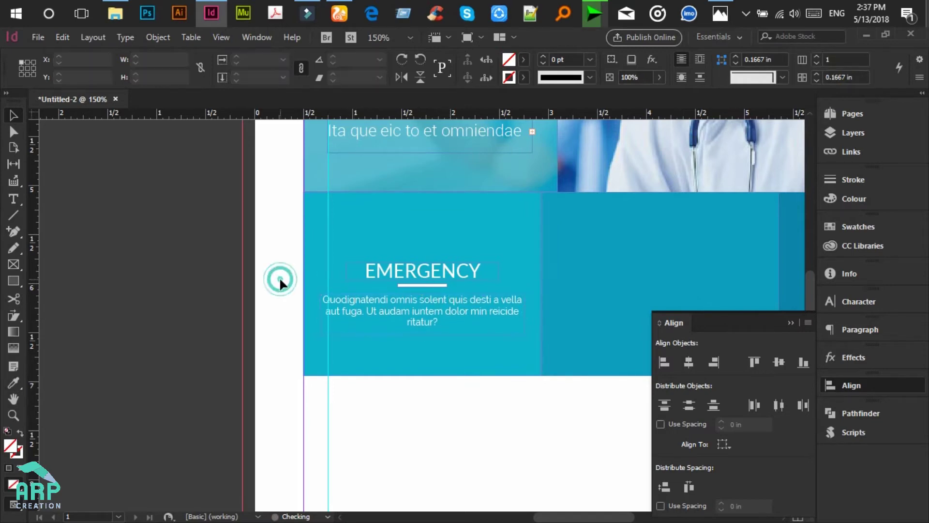
left_click(790, 326)
scroll(572, 353, "up", 2)
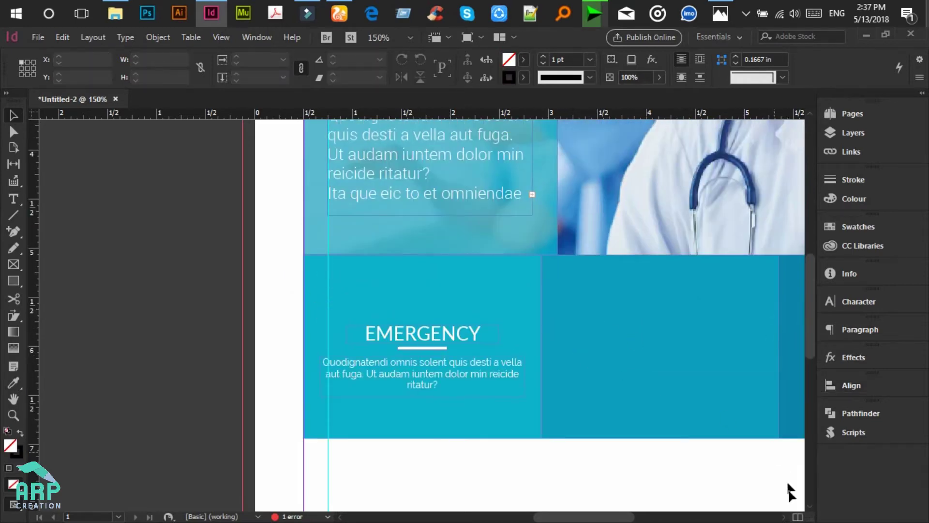
left_click_drag(585, 517, 598, 519)
left_click(340, 13)
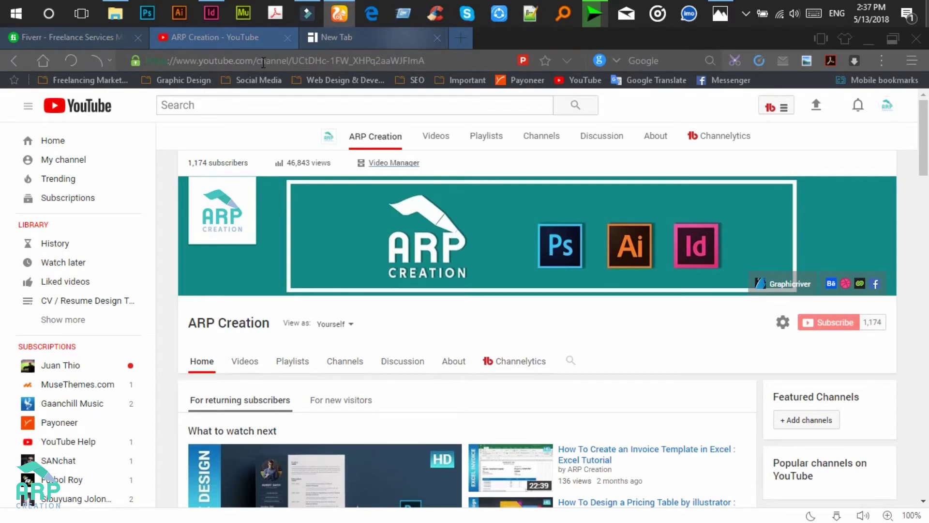
Step: Search 'vecotr ico for medical' in a new tab, skim the icon results, then minimize the browser
key("ctrl+Tab")
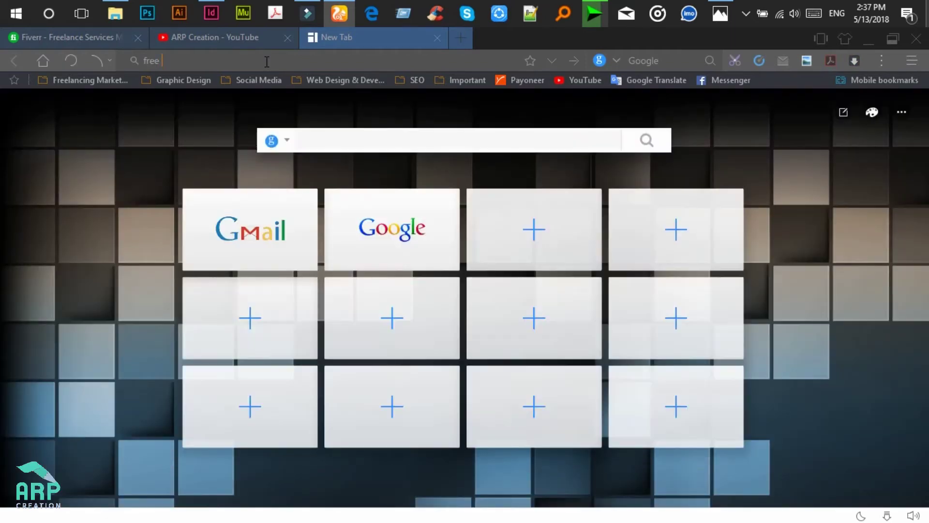
type("vecotr")
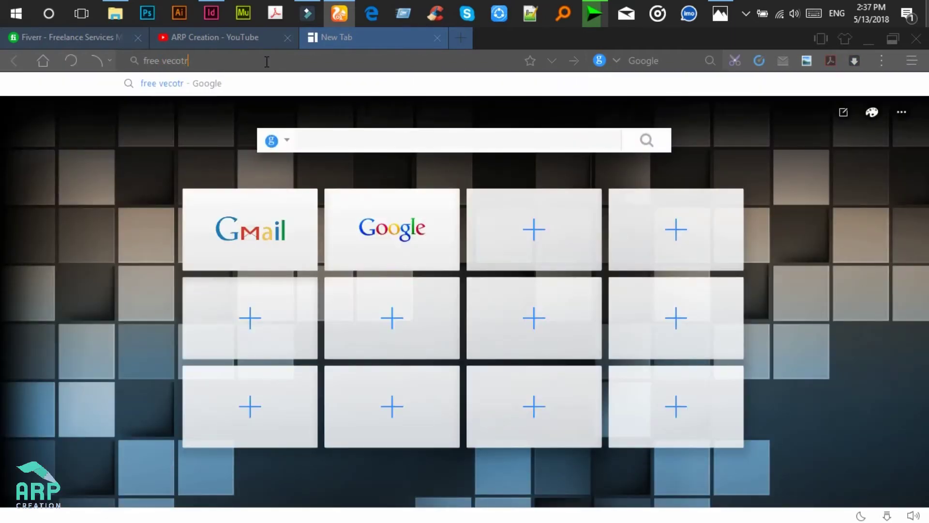
type(" ico for medi")
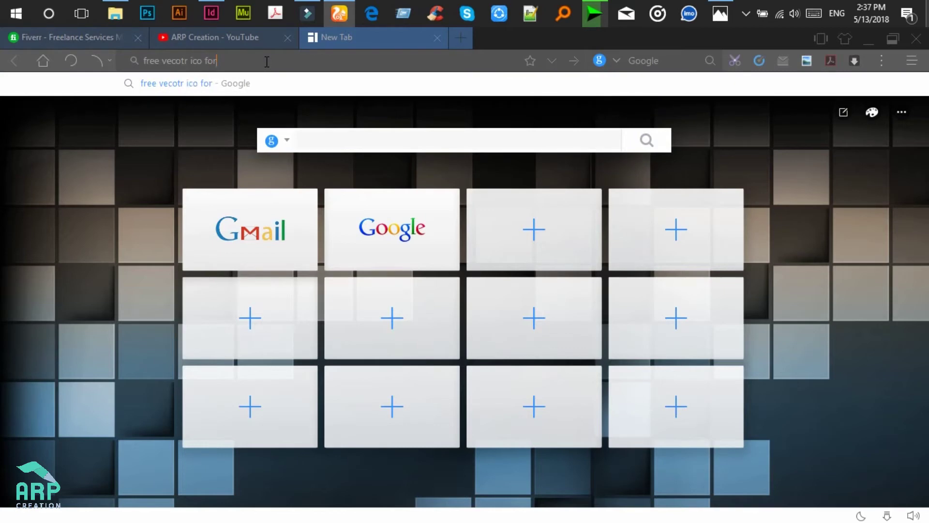
type("cal")
key("Return")
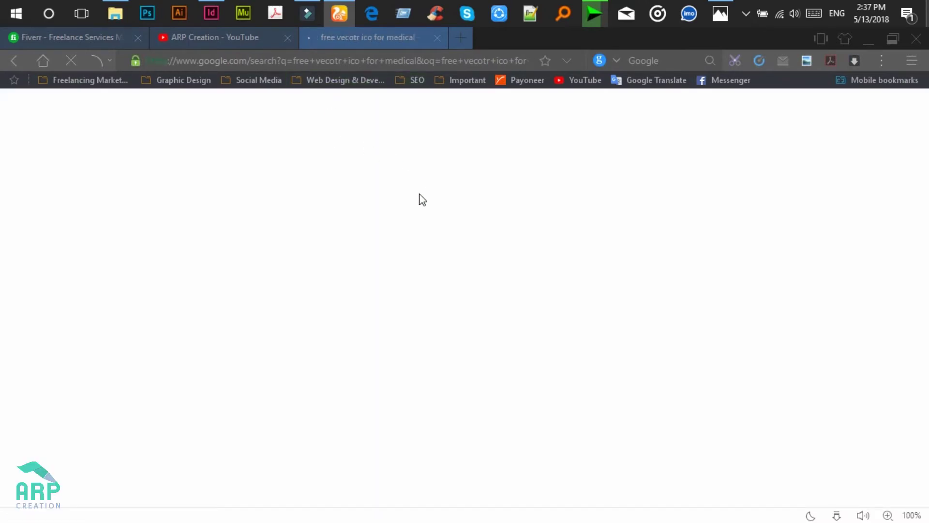
scroll(196, 267, "down", 3)
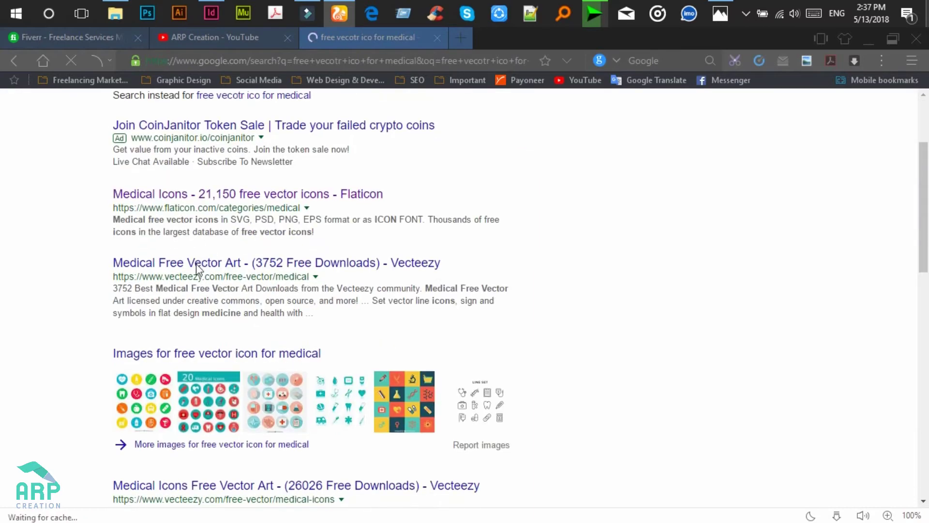
scroll(197, 268, "down", 3)
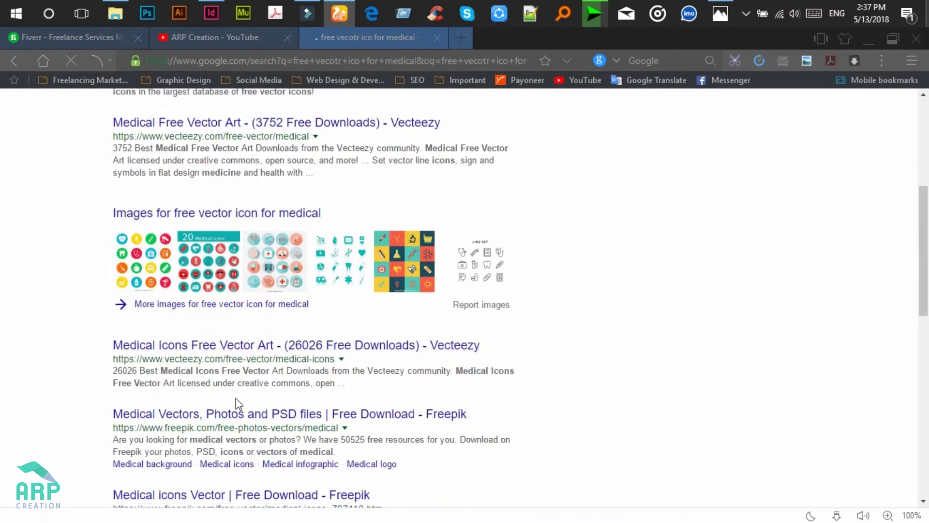
scroll(235, 404, "down", 1)
scroll(527, 207, "up", 6)
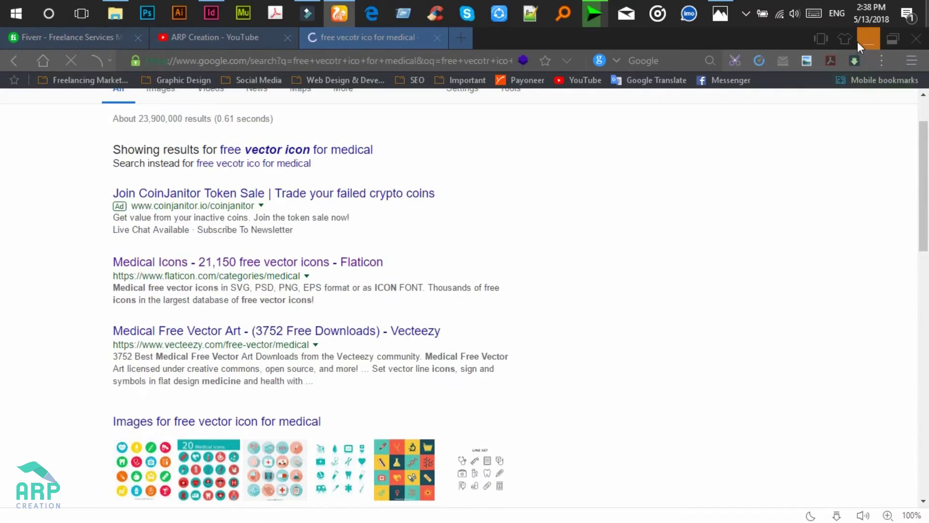
left_click(869, 39)
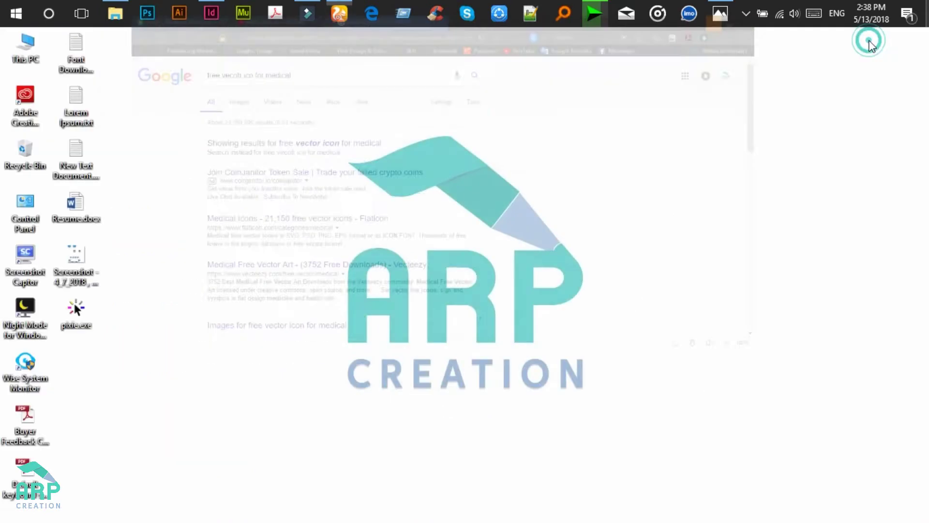
Step: Return to the InDesign flyer and open the CC Libraries icon set
left_click(211, 13)
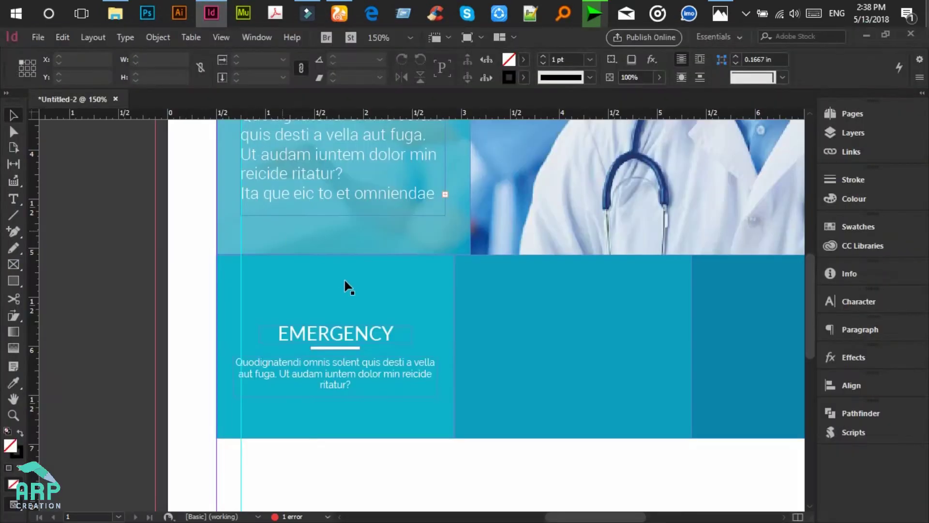
scroll(334, 279, "down", 1)
scroll(547, 286, "up", 1)
scroll(548, 287, "down", 1)
left_click(462, 426)
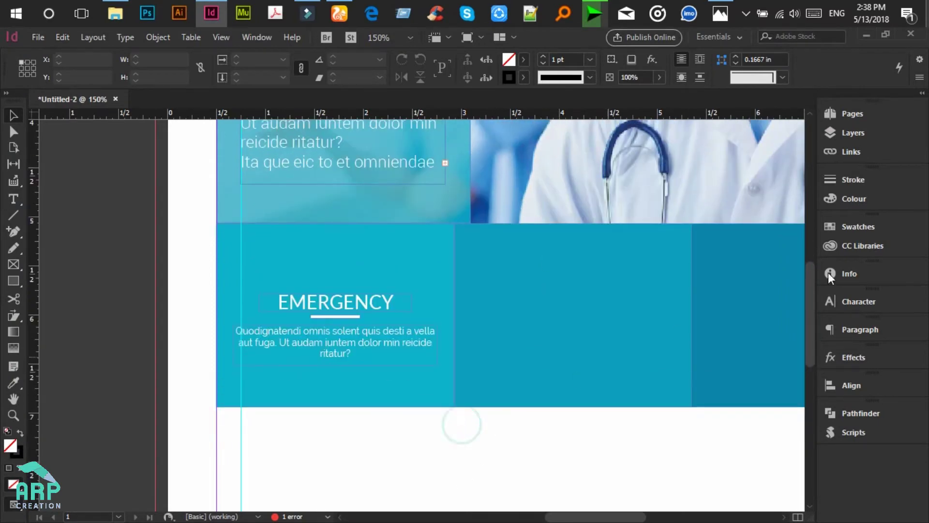
left_click(861, 242)
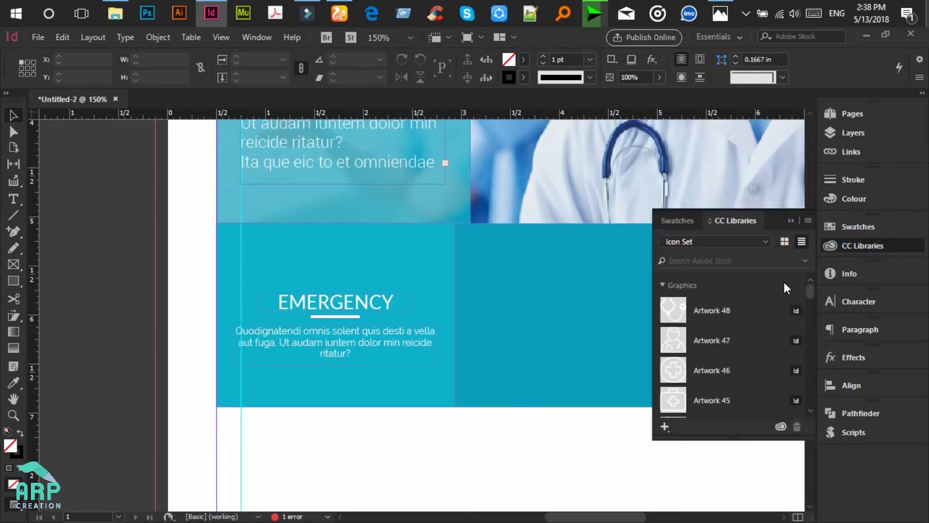
Step: Place the white truck icon (Artwork 40) above EMERGENCY, sized to 0.5182 × 0.3333 in
scroll(722, 334, "down", 2)
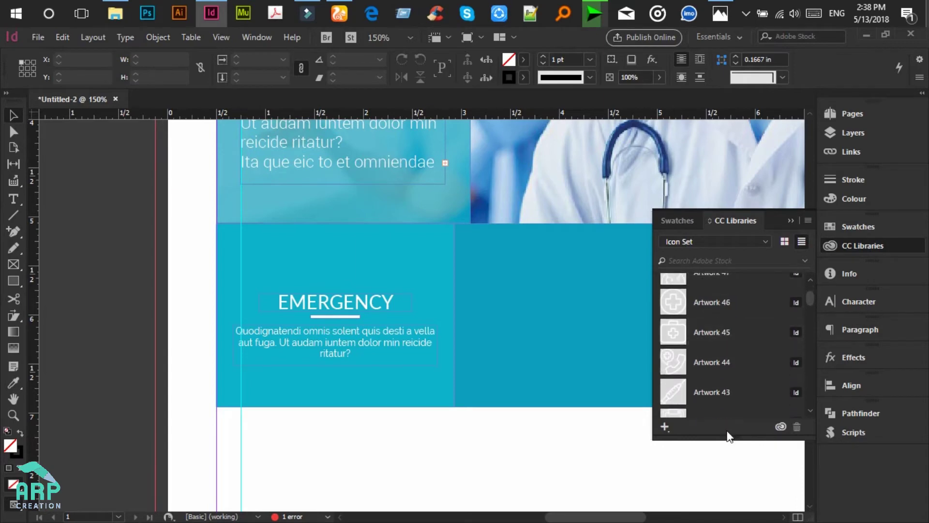
left_click_drag(725, 439, 720, 481)
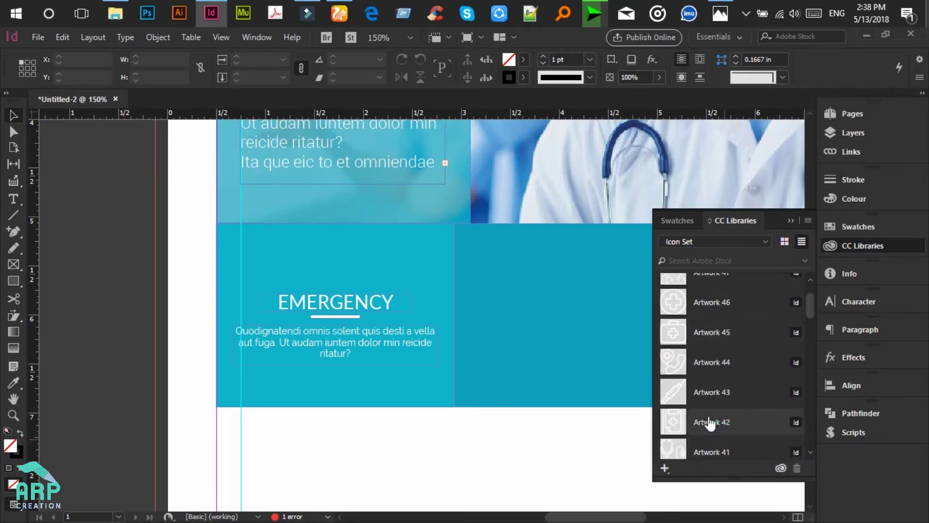
scroll(710, 422, "down", 2)
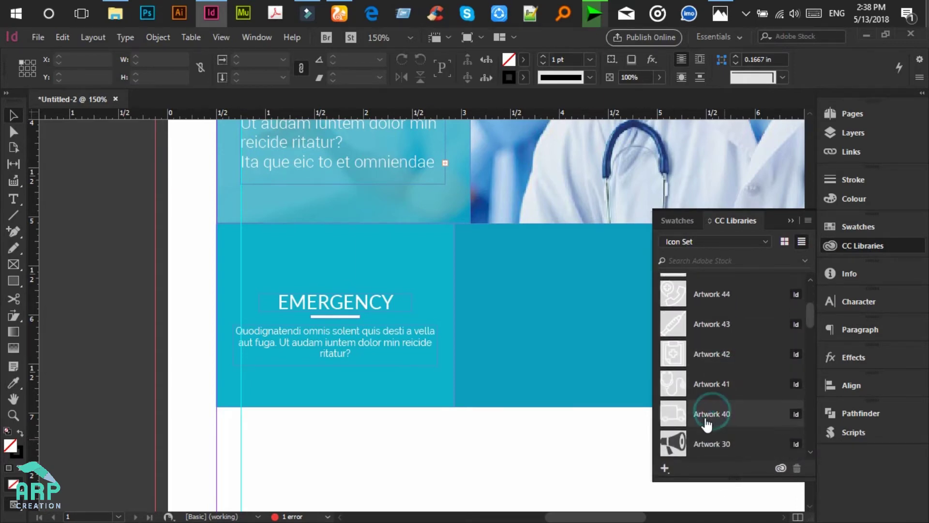
left_click_drag(713, 412, 318, 246)
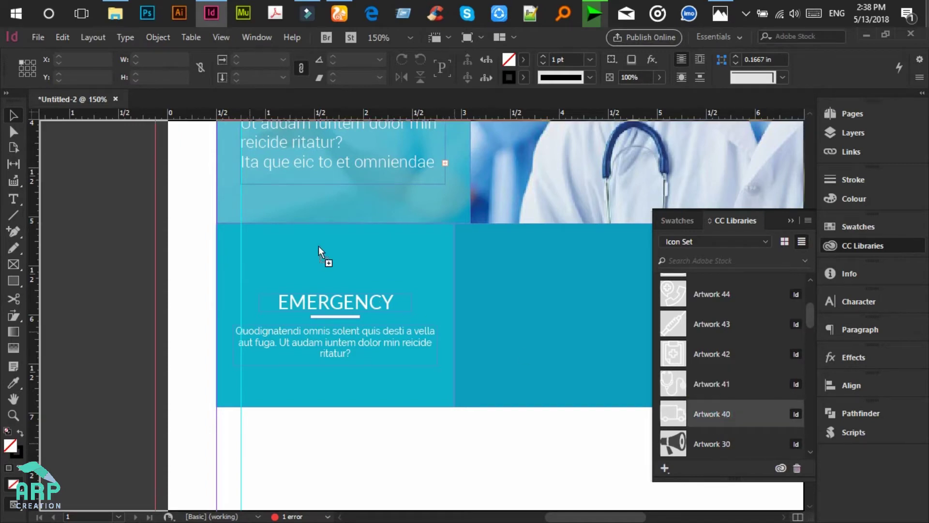
left_click_drag(319, 246, 318, 246)
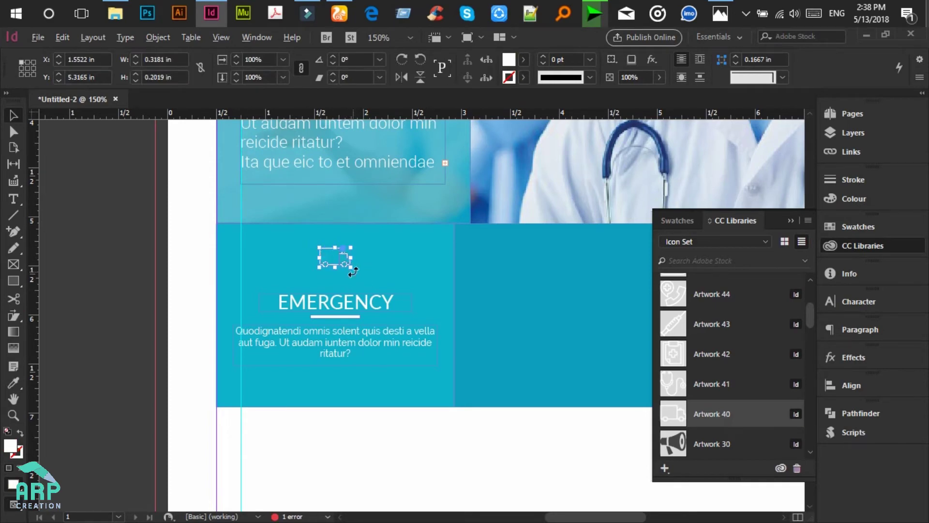
left_click_drag(353, 265, 367, 277)
left_click_drag(366, 238, 348, 257)
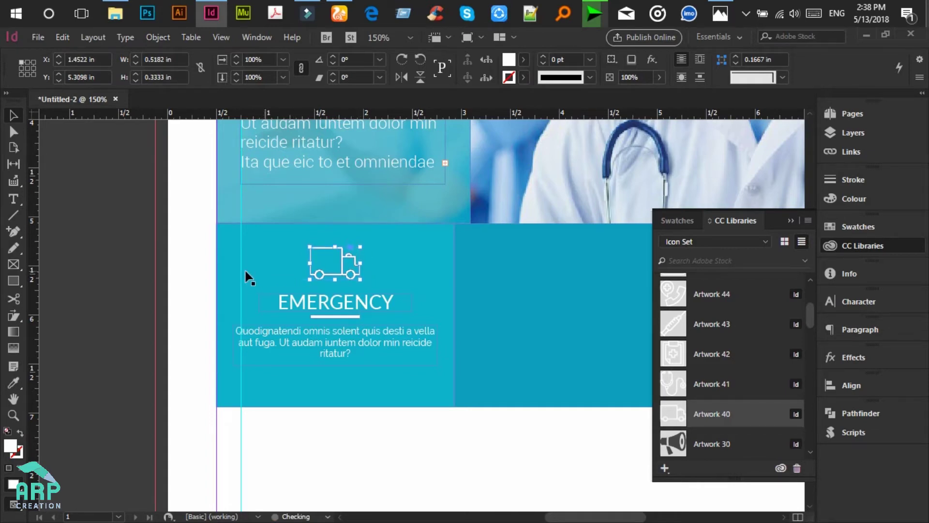
Step: Narrow the blue headline panel from its right edge and collapse the library panels
left_click(152, 281)
scroll(207, 285, "up", 2)
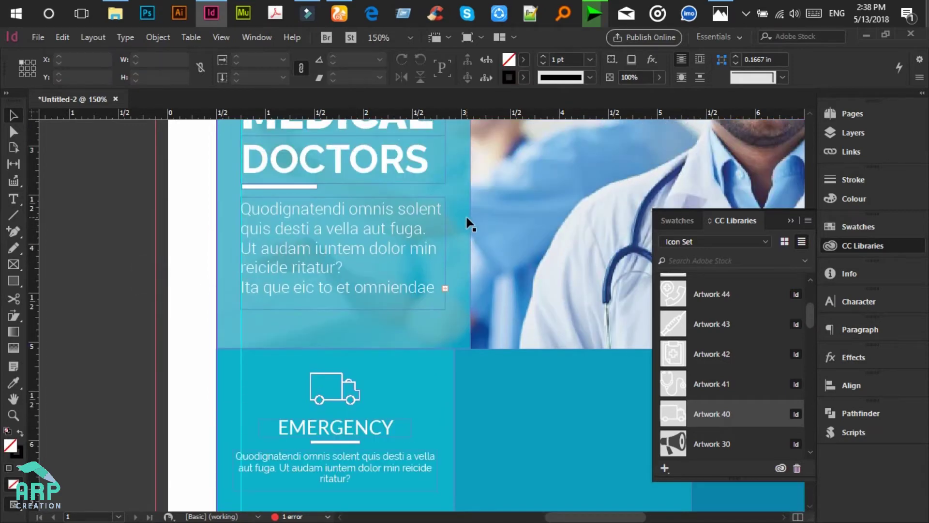
left_click(467, 218)
scroll(467, 217, "up", 2)
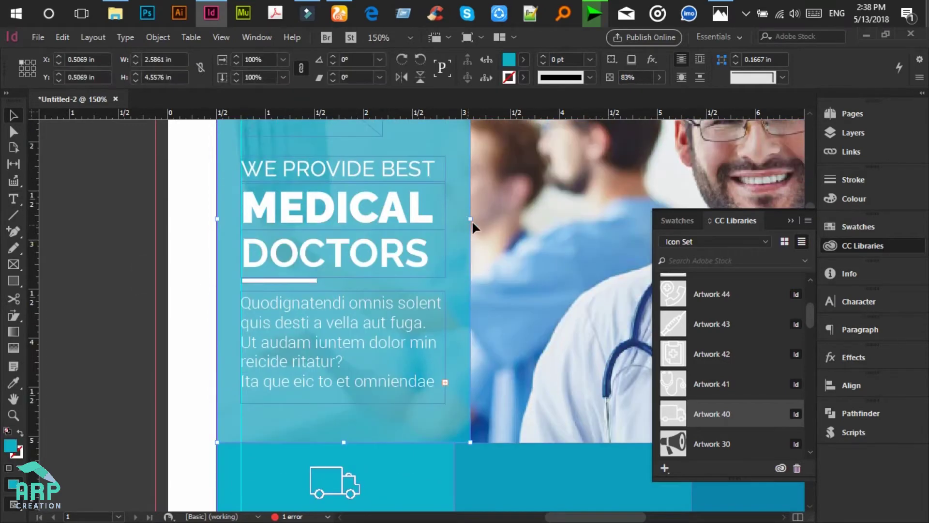
left_click_drag(468, 219, 453, 230)
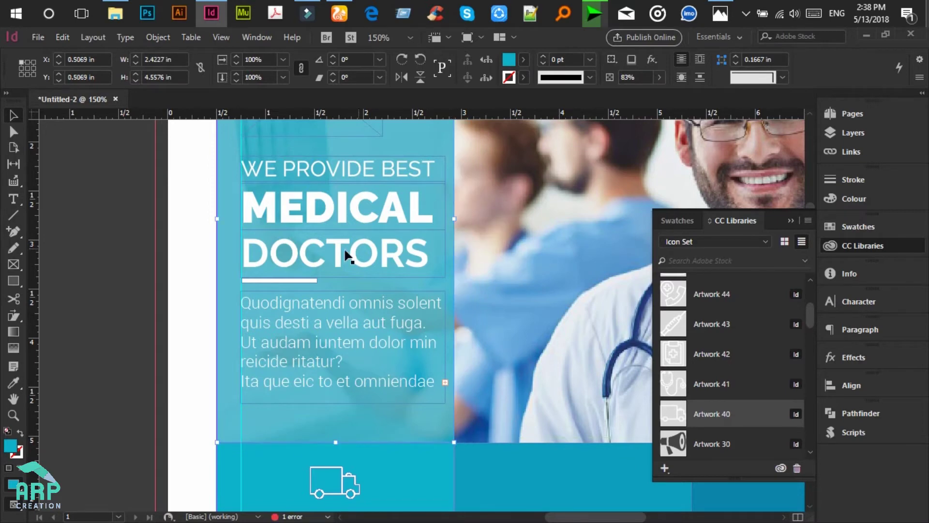
left_click(179, 242)
scroll(272, 264, "down", 3)
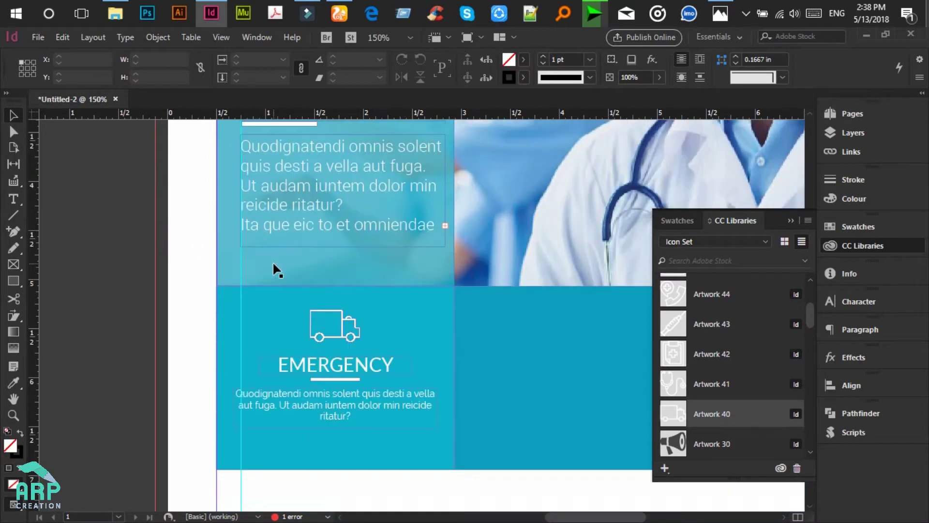
scroll(314, 289, "down", 1)
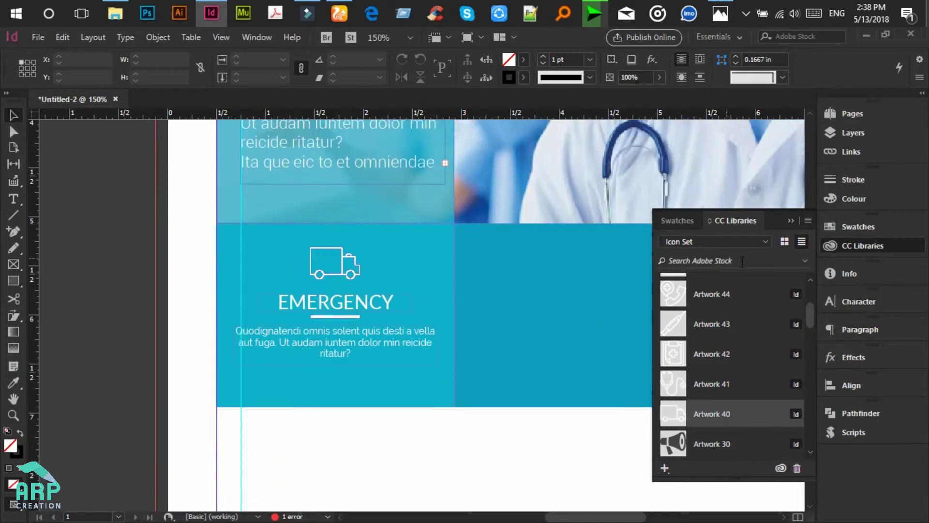
left_click(791, 221)
Step: Move the left vertical guide to X 0.7 in
scroll(290, 265, "up", 6)
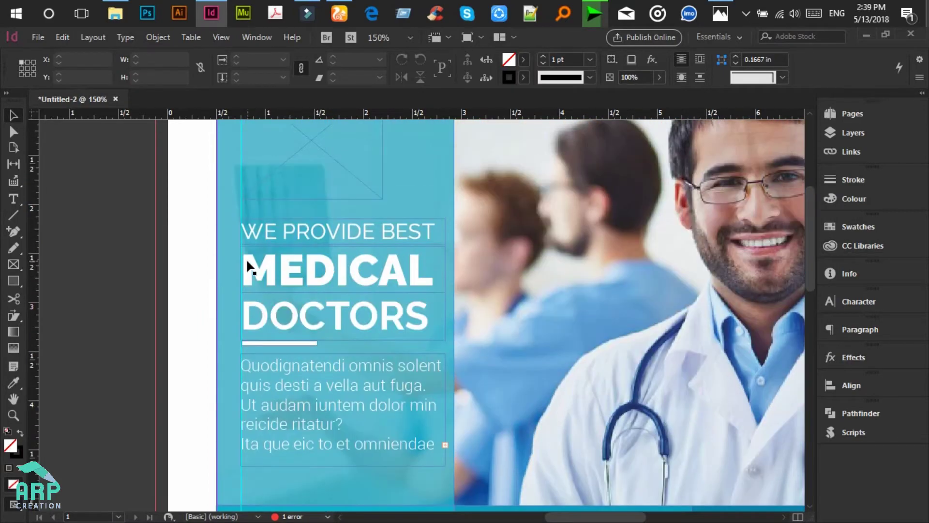
scroll(244, 164, "down", 7)
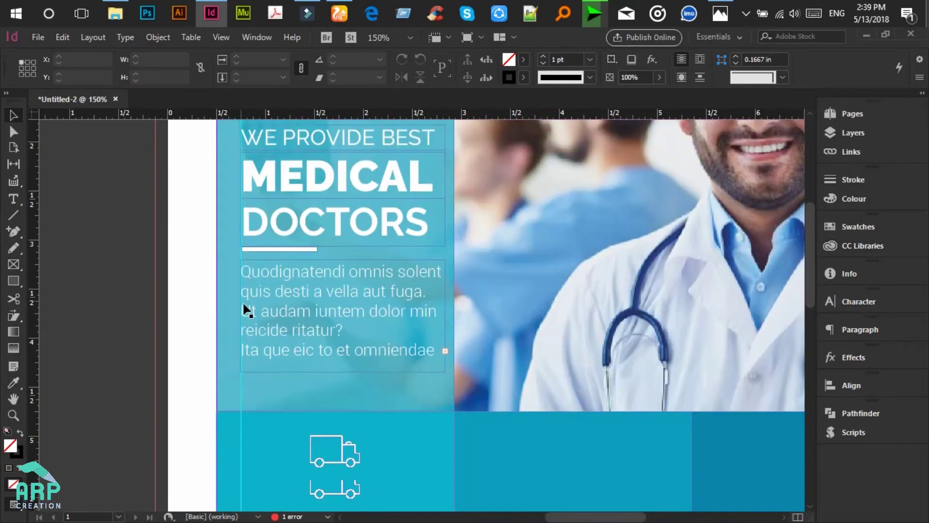
scroll(250, 230, "down", 2)
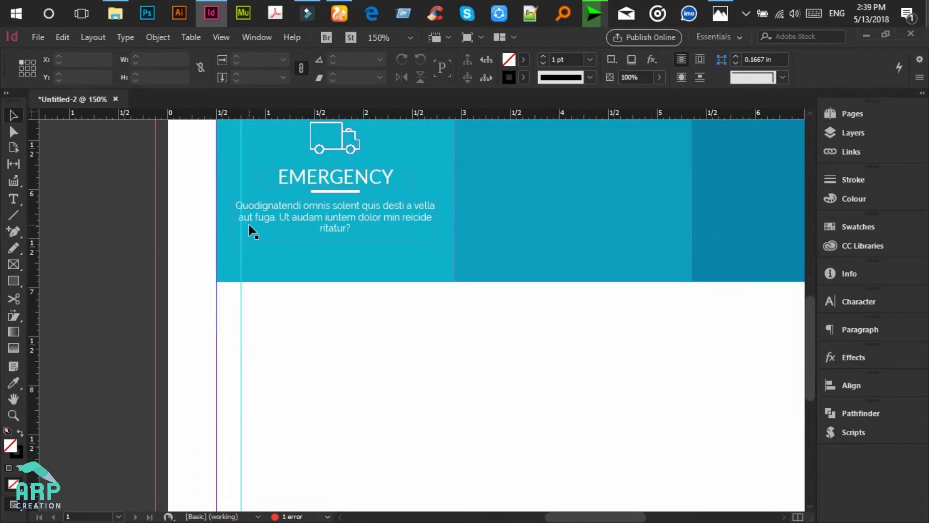
scroll(252, 231, "up", 3)
left_click_drag(242, 250, 235, 270)
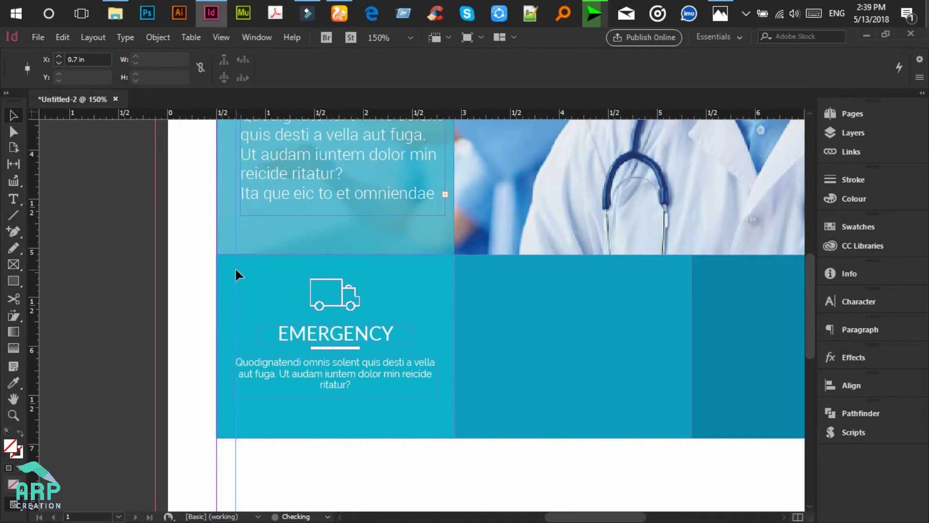
Step: Marquee-select everything in the headline panel area
scroll(247, 253, "up", 6)
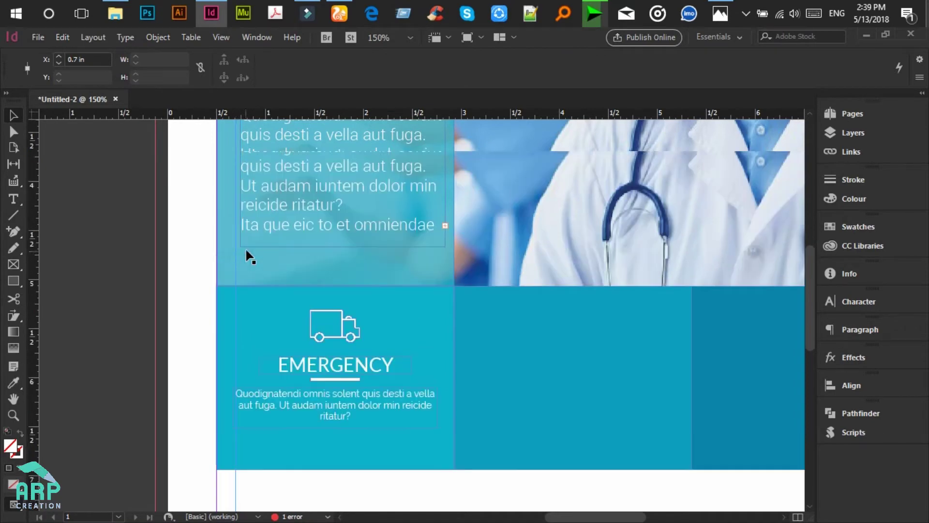
scroll(219, 199, "down", 1)
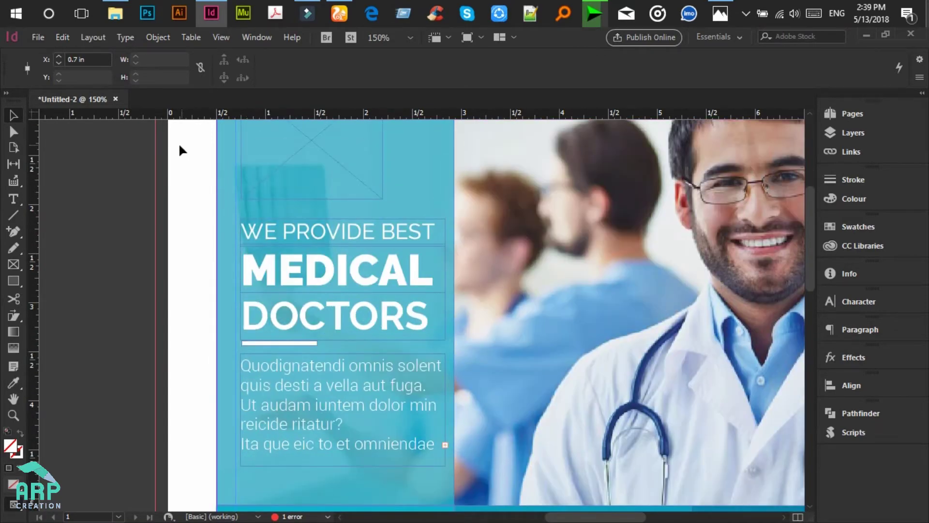
left_click_drag(126, 144, 359, 439)
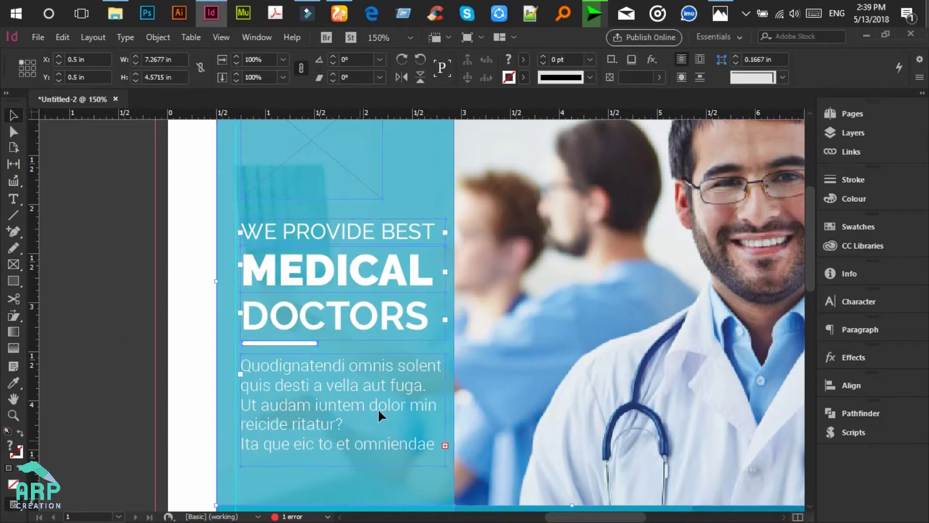
Step: Drop the doctor photo and blue panel from the selection, then nudge the headline and body text left
scroll(494, 288, "down", 3)
left_click(500, 280, "shift")
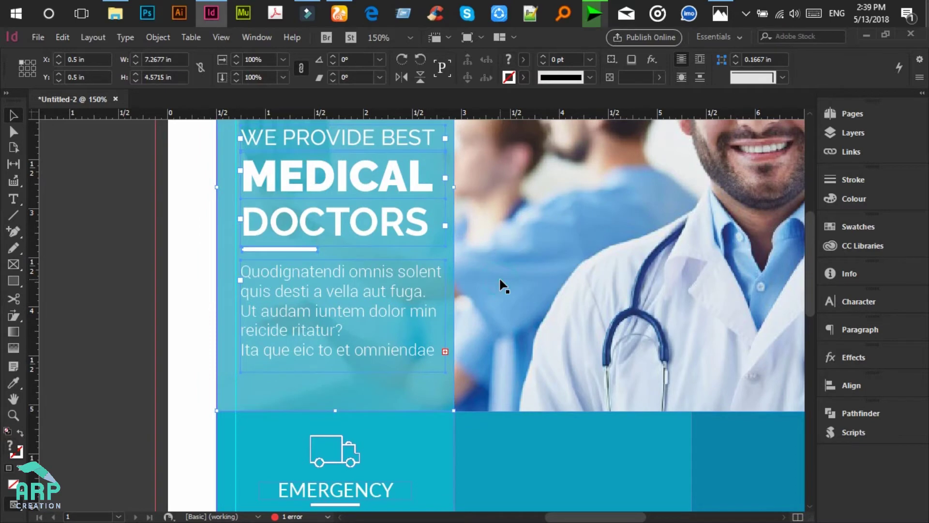
left_click(227, 292, "shift")
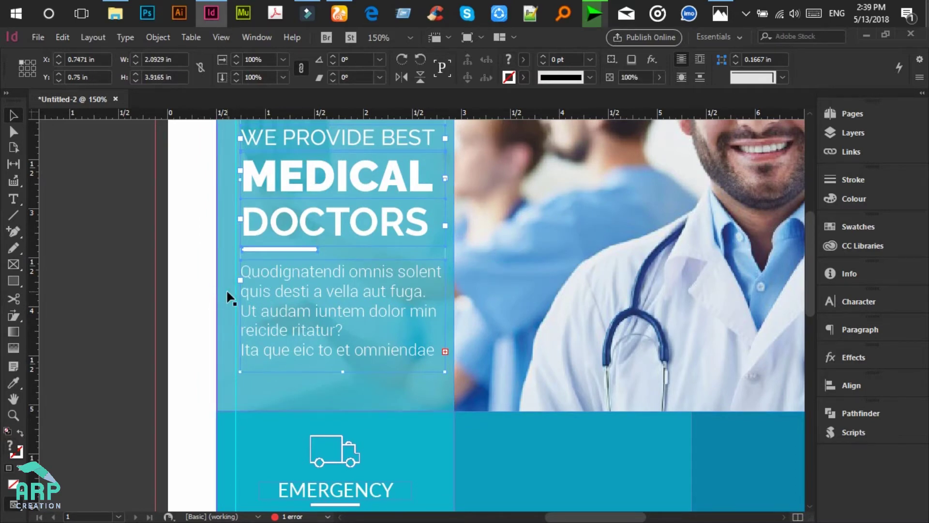
key("Left")
key("Left")
key("Left")
key("Left")
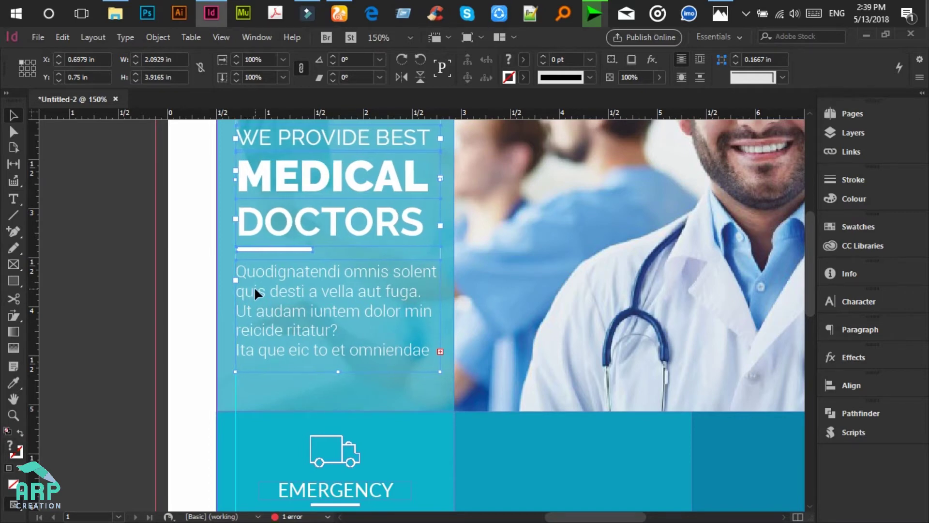
scroll(255, 286, "down", 2)
left_click(144, 301)
scroll(144, 301, "down", 3)
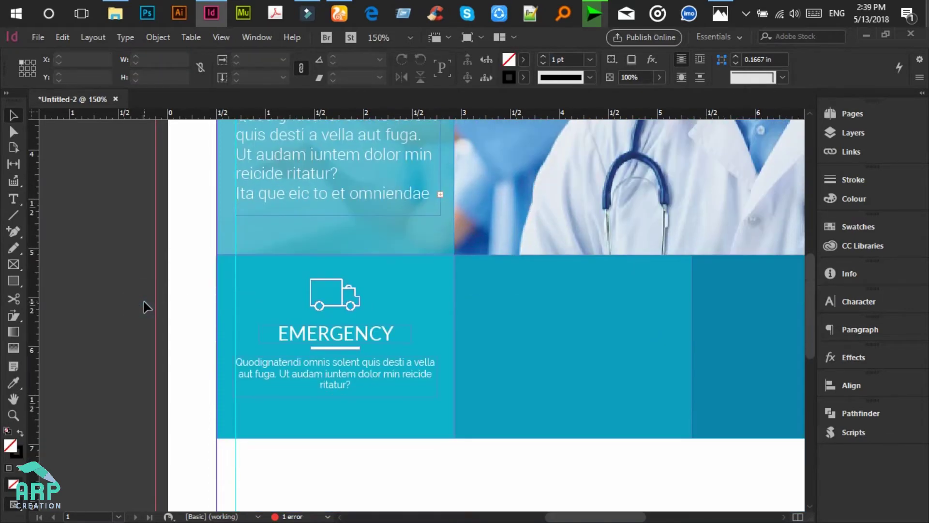
scroll(144, 301, "down", 2)
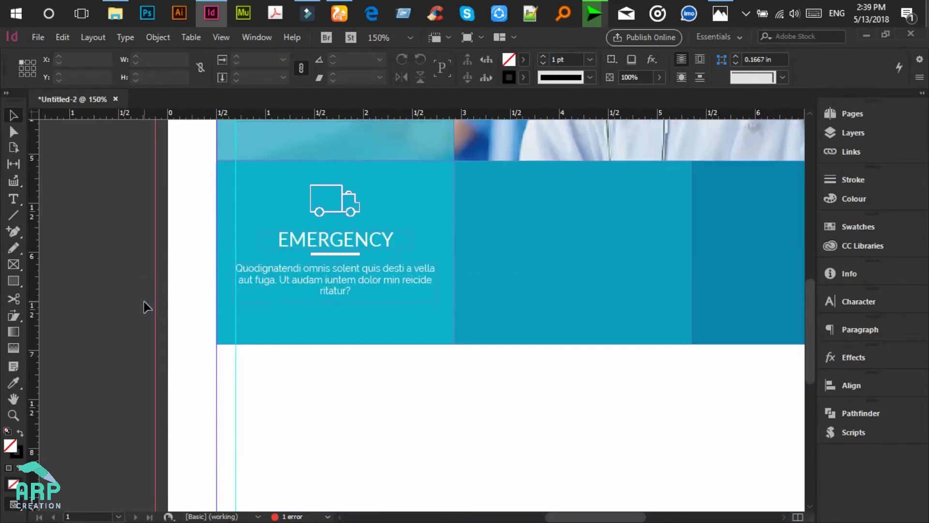
Step: Move the EMERGENCY heading and body text group over to the right
left_click(348, 242)
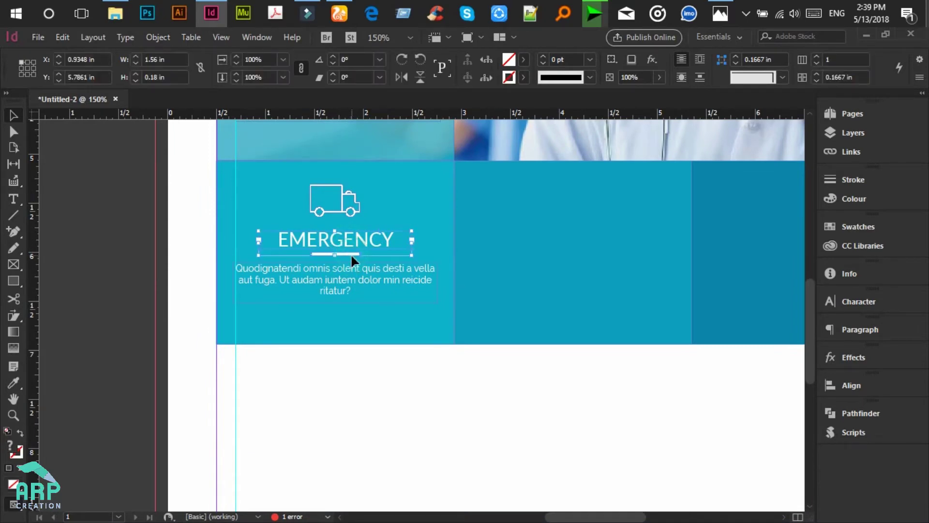
left_click(353, 270, "shift")
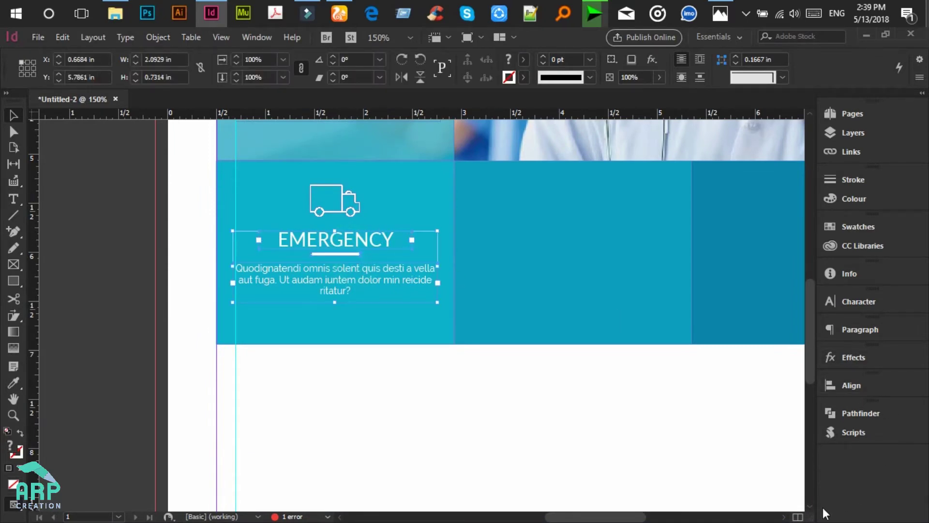
left_click(783, 517)
left_click(783, 517)
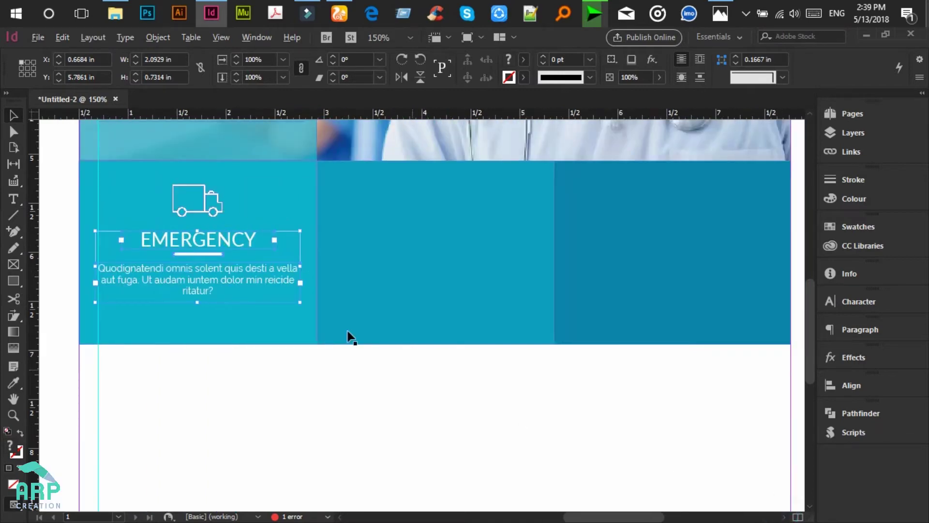
left_click_drag(231, 244, 697, 242)
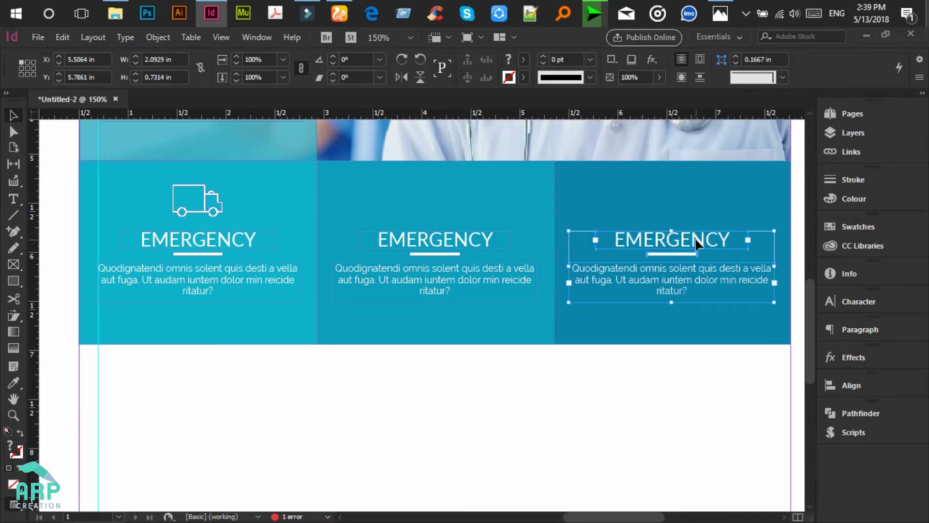
left_click(532, 383)
Step: Raise the bottom edge of all three teal boxes to about 1.665 in height, checking the mockup
left_click_drag(713, 382, 248, 315)
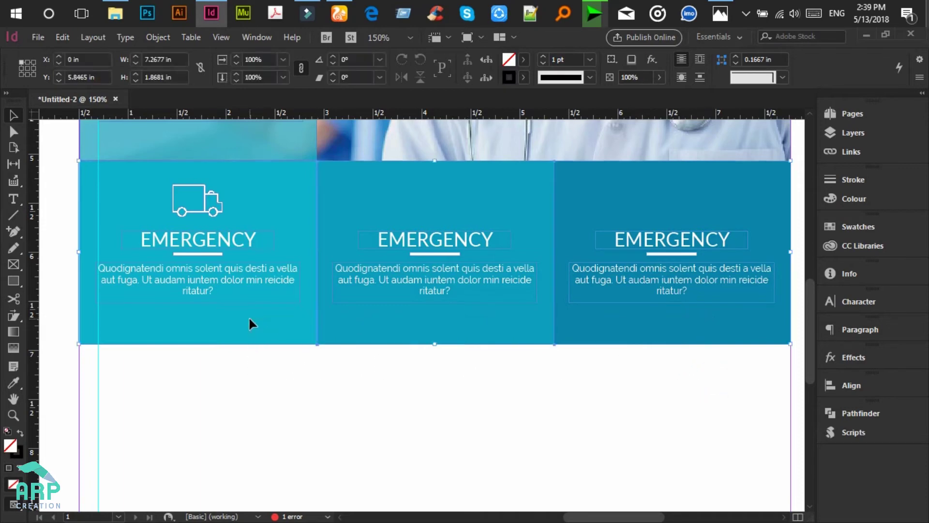
left_click_drag(436, 345, 438, 316)
left_click(435, 357)
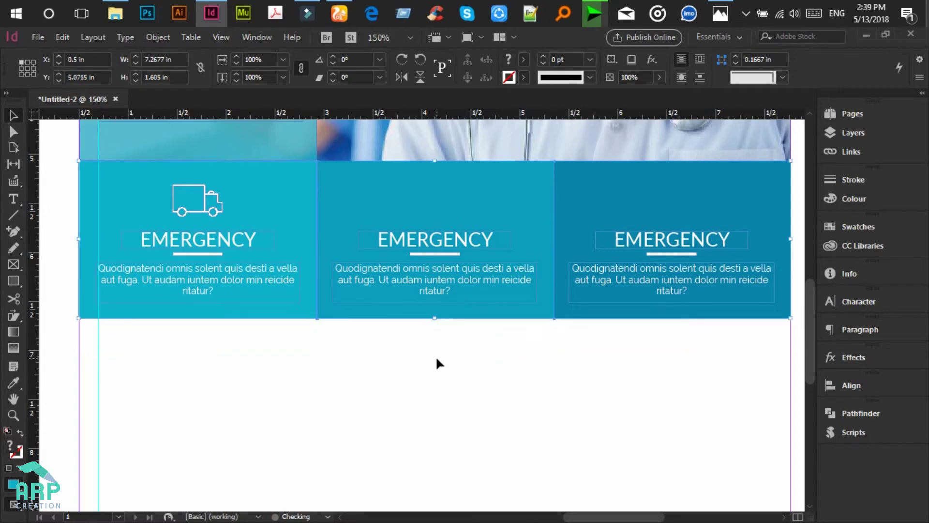
scroll(209, 332, "up", 3)
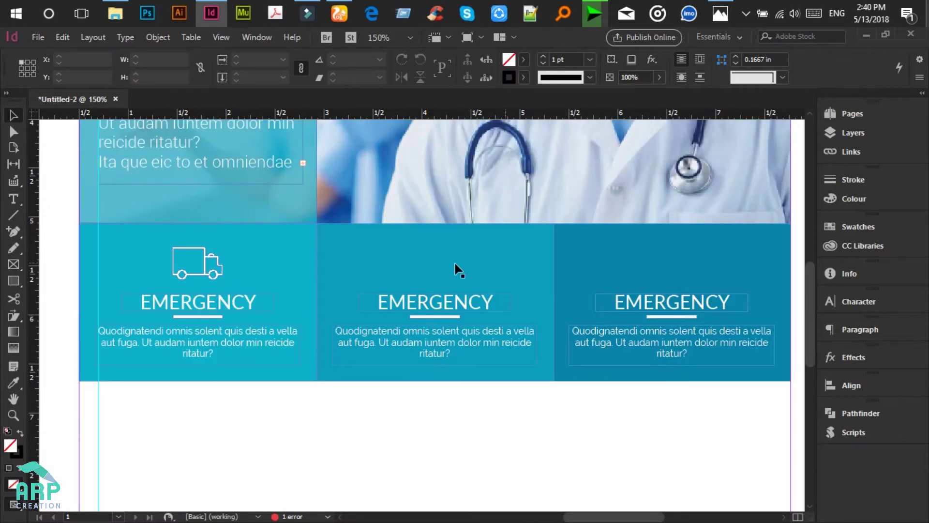
left_click(731, 9)
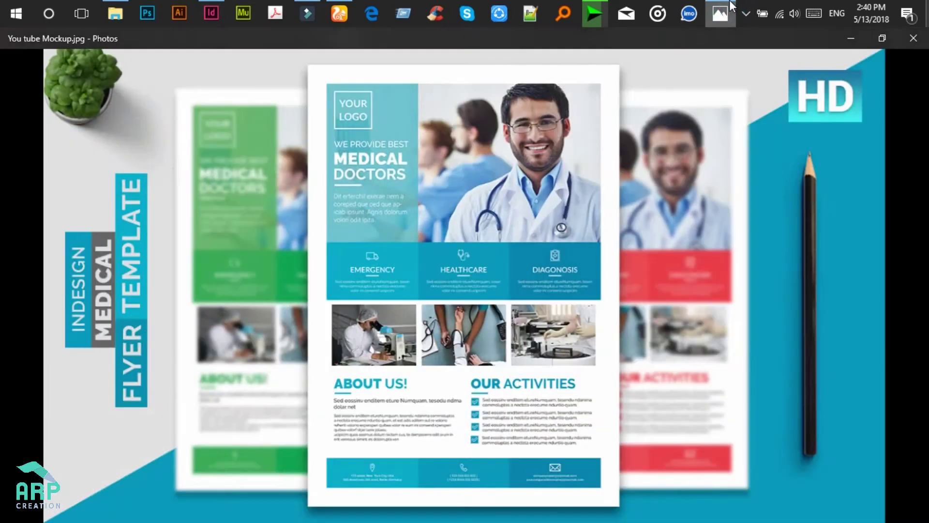
left_click(720, 14)
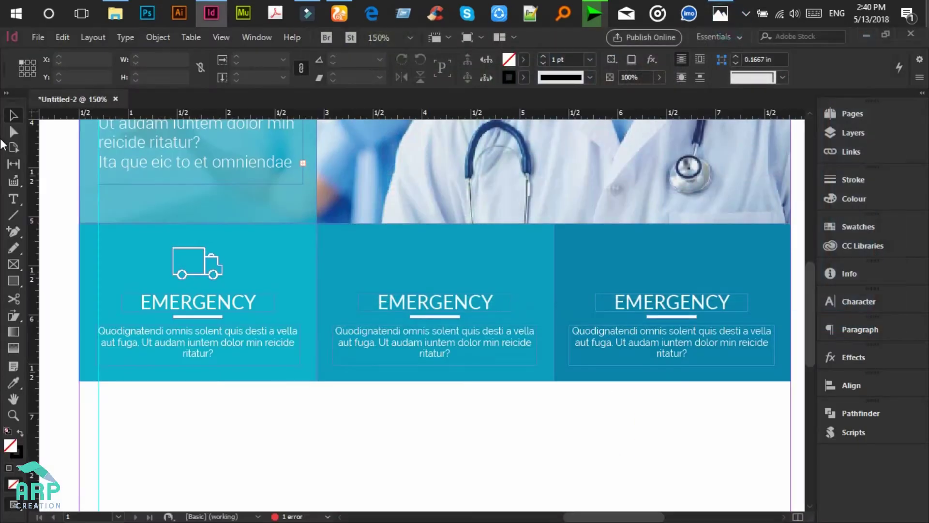
left_click(13, 201)
Step: Retype the middle box's heading as HEALTHCARE
double_click(454, 300)
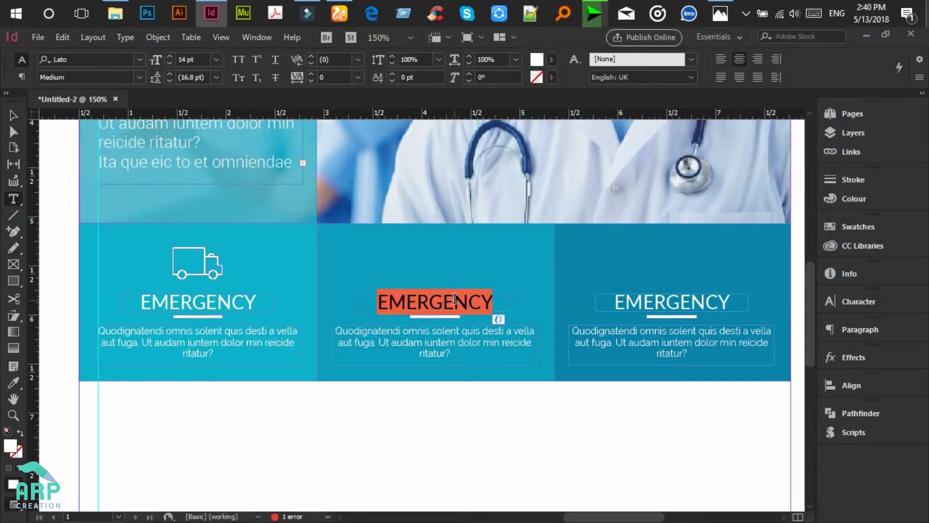
type("HEALTHCARE")
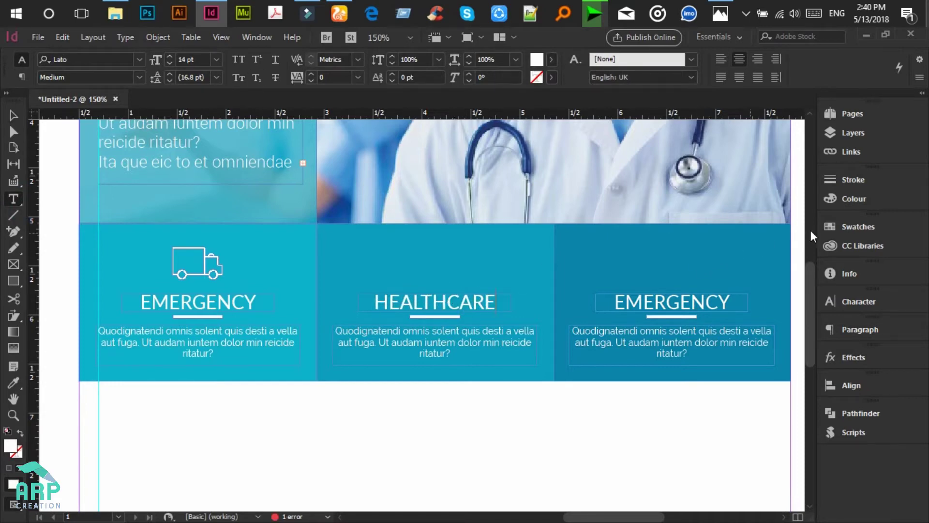
left_click(10, 118)
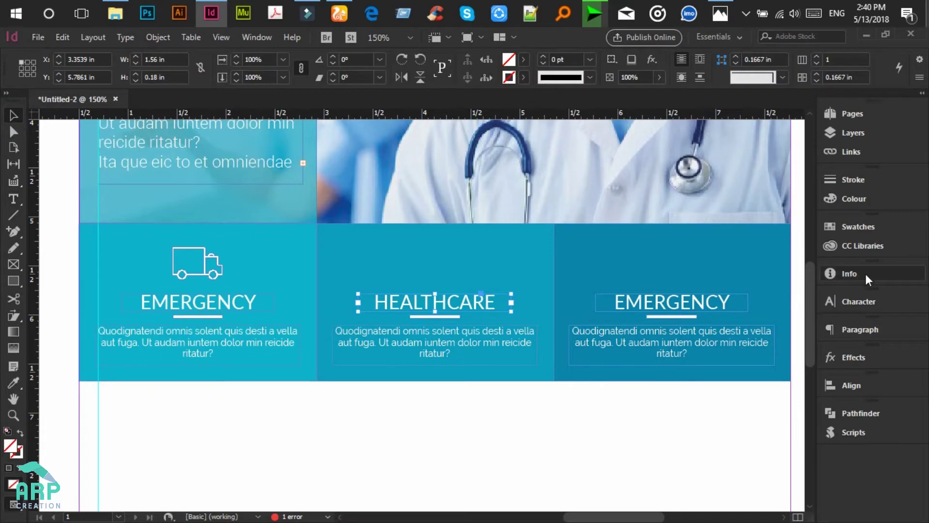
Step: Place the white stethoscope icon (Artwork 41) above HEALTHCARE, sized to about 0.51 in wide
left_click(859, 247)
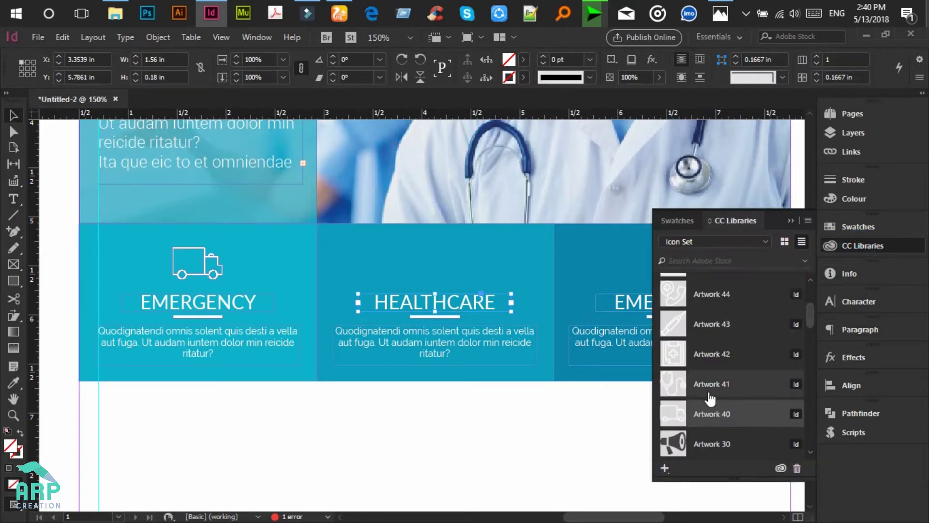
left_click(720, 13)
left_click(719, 6)
left_click_drag(694, 386, 424, 257)
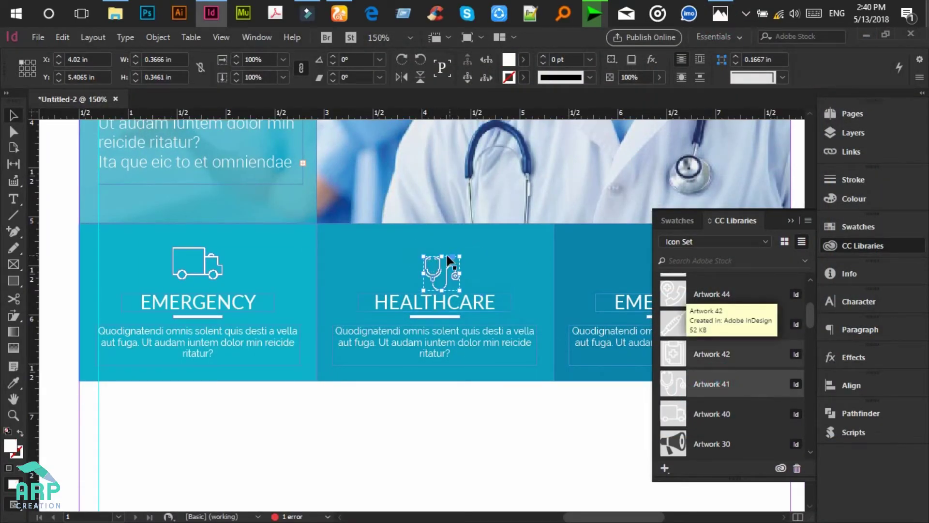
left_click_drag(459, 256, 465, 250)
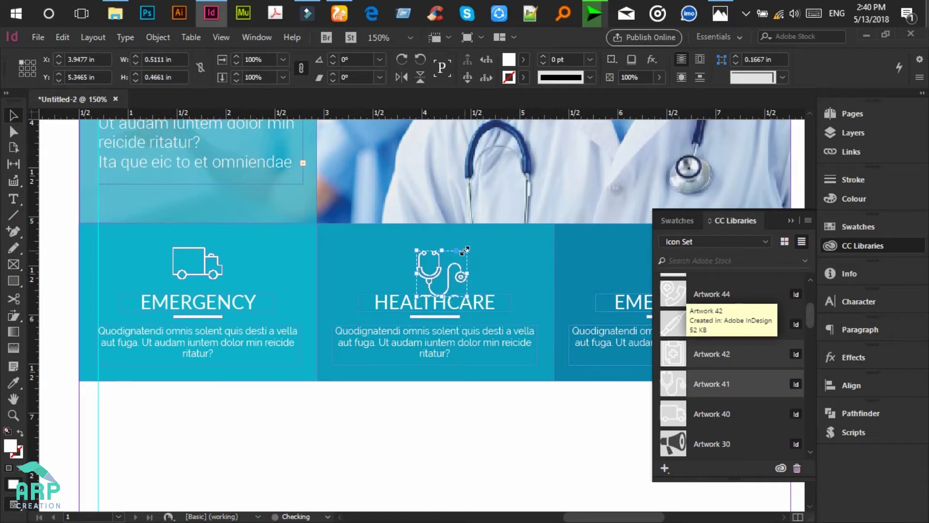
key("Up")
key("Up")
key("Up")
key("Up")
key("Up")
key("Up")
key("Up")
key("Up")
key("Up")
key("Up")
key("Up")
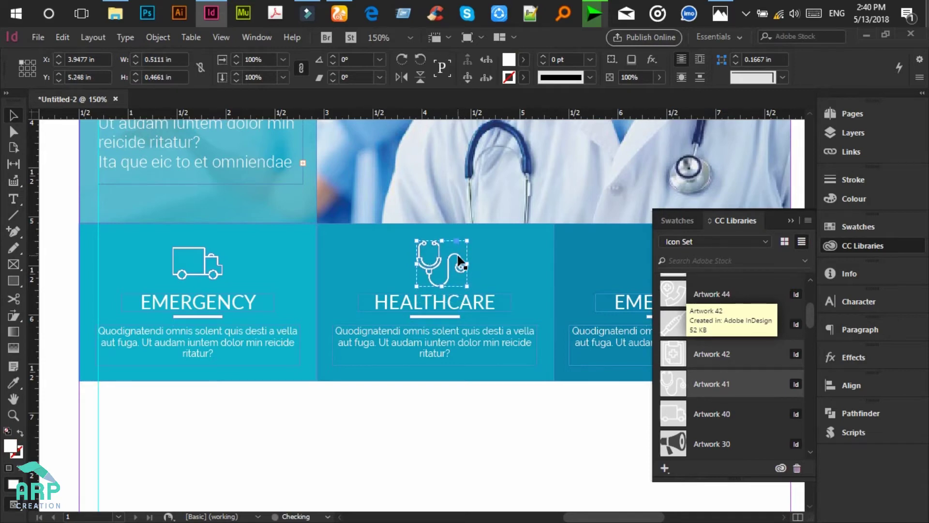
left_click_drag(467, 236, 465, 244)
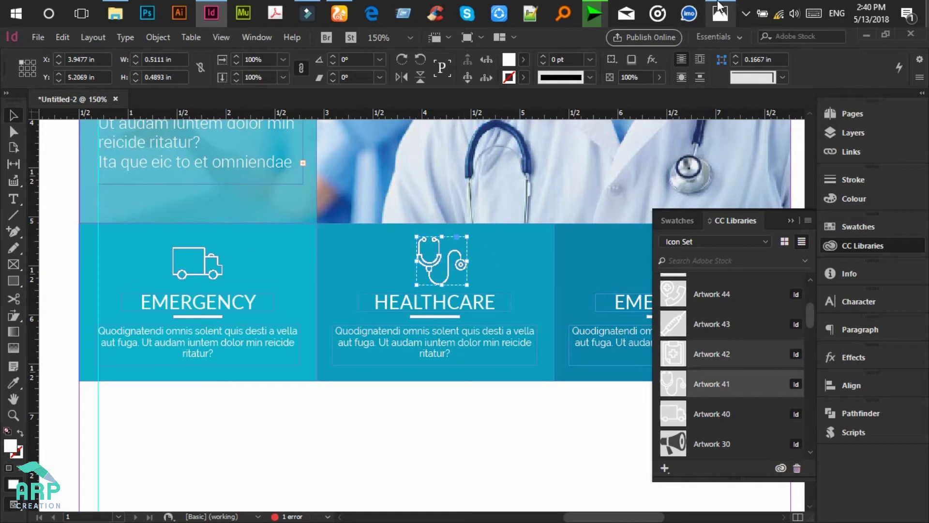
left_click(719, 13)
left_click(719, 13)
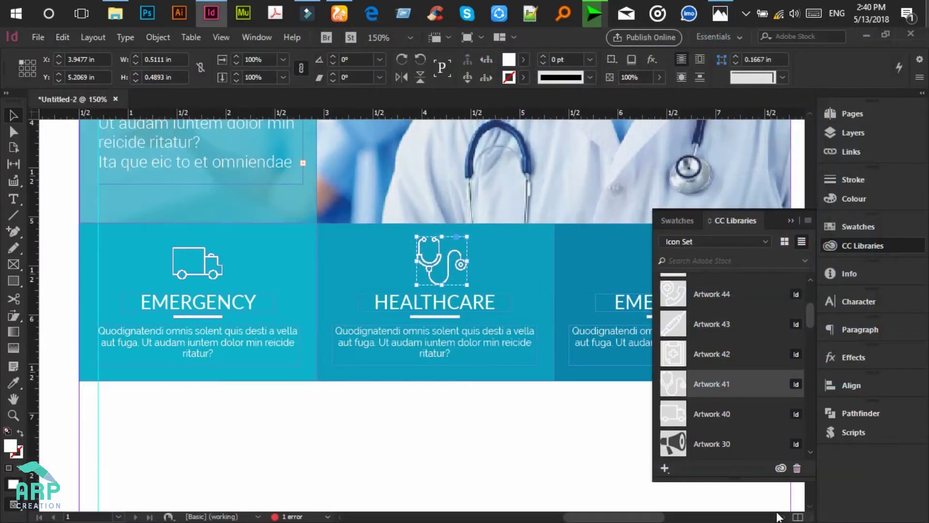
Step: Retype the right box's heading as DIAGONOSIS
left_click(780, 516)
left_click(14, 199)
double_click(472, 301)
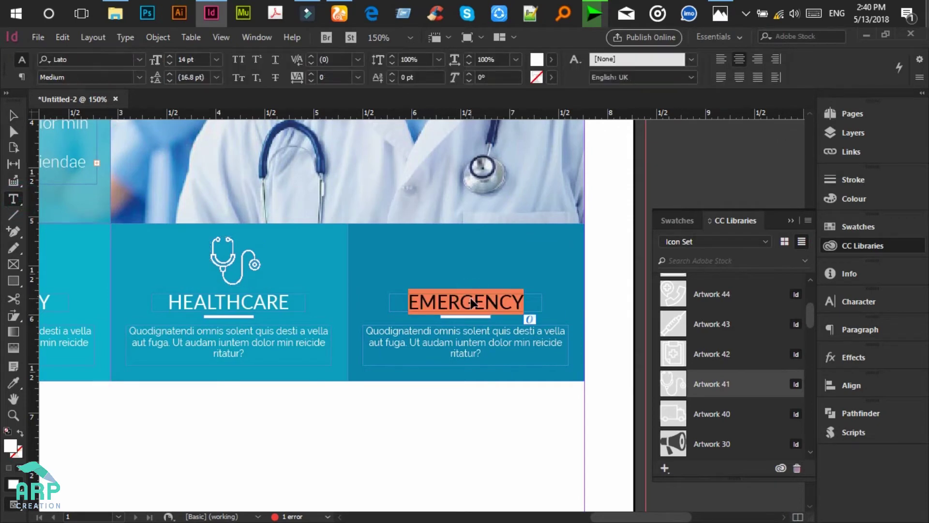
type("DIA")
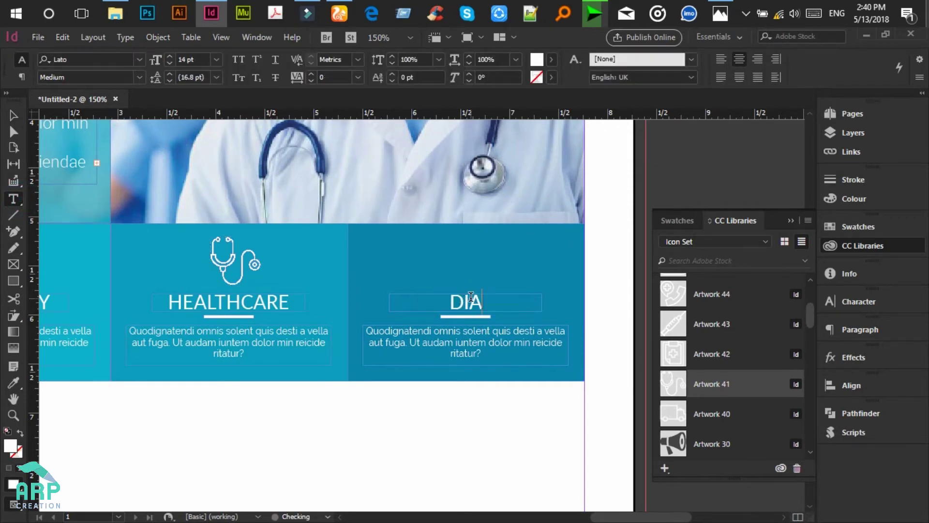
type("GONOSIS")
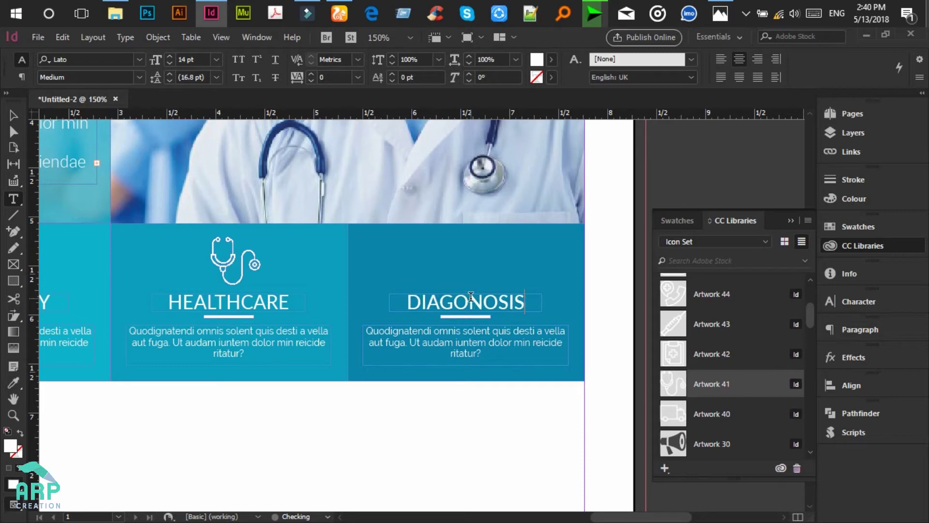
Step: Place the clipboard-with-cross icon (Artwork 42) above DIAGONOSIS, enlarged and nudged into position
left_click(723, 355)
left_click_drag(723, 356, 463, 252)
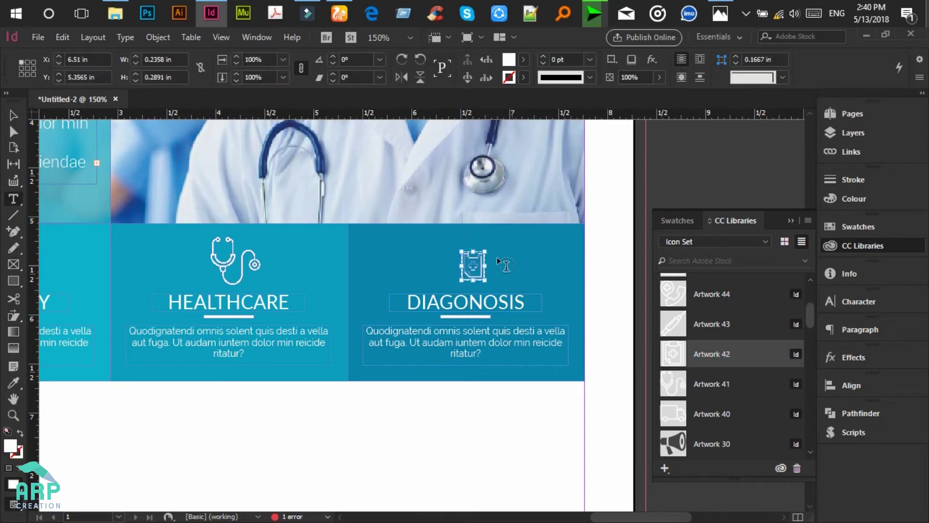
key("v")
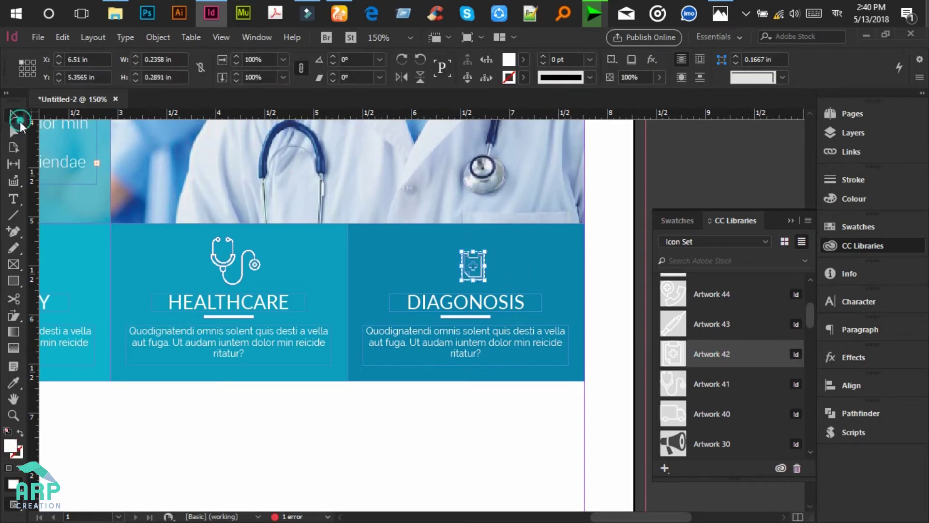
left_click_drag(486, 251, 487, 248)
key("Up")
key("Up")
key("Right")
Step: Shrink the stethoscope icon slightly, then view the page at 100%
left_click(222, 269)
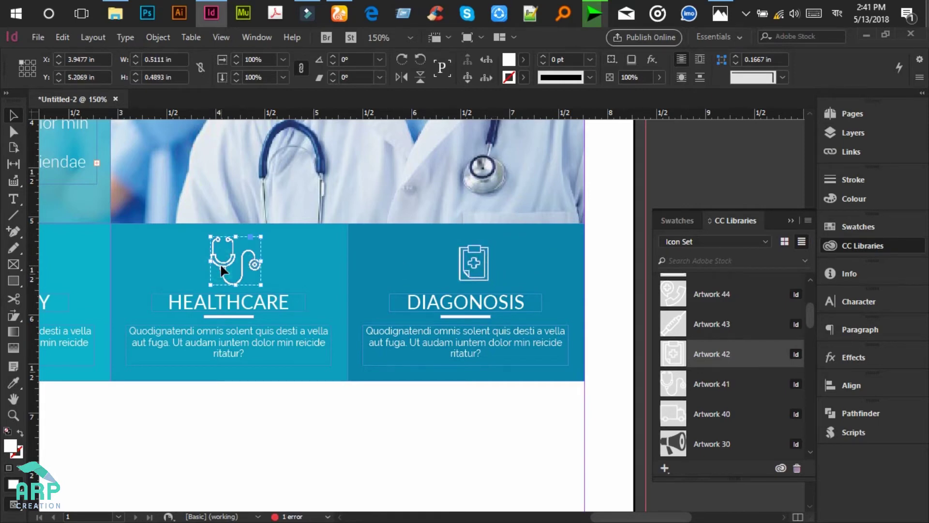
left_click_drag(260, 235, 258, 241)
left_click(307, 429)
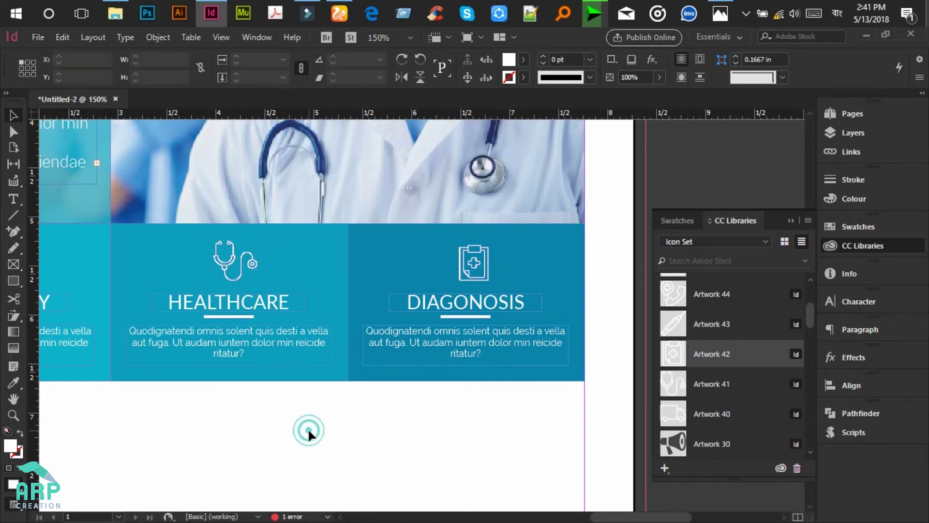
key("ctrl+1")
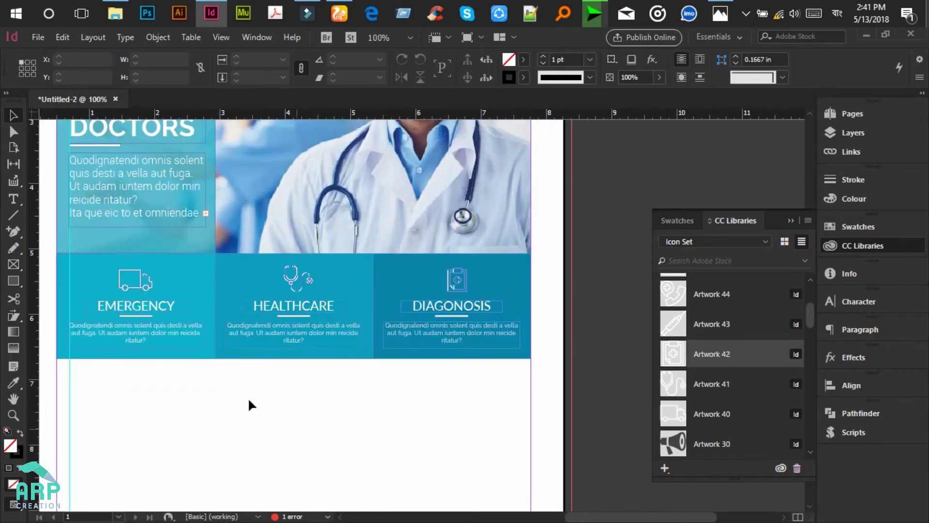
Step: Collapse the CC Libraries panel and open View > Display Performance
scroll(536, 461, "down", 1)
left_click_drag(628, 517, 613, 519)
scroll(392, 397, "up", 3)
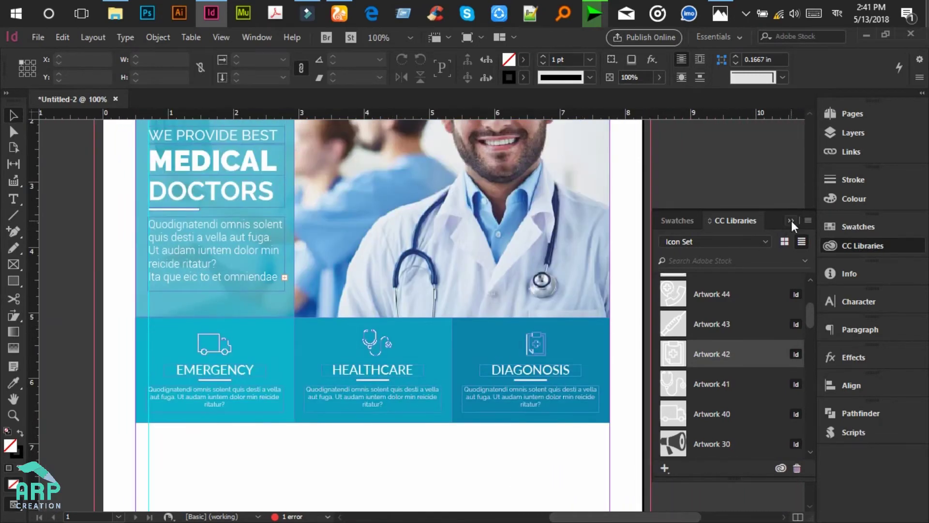
left_click(792, 221)
left_click_drag(660, 516, 645, 516)
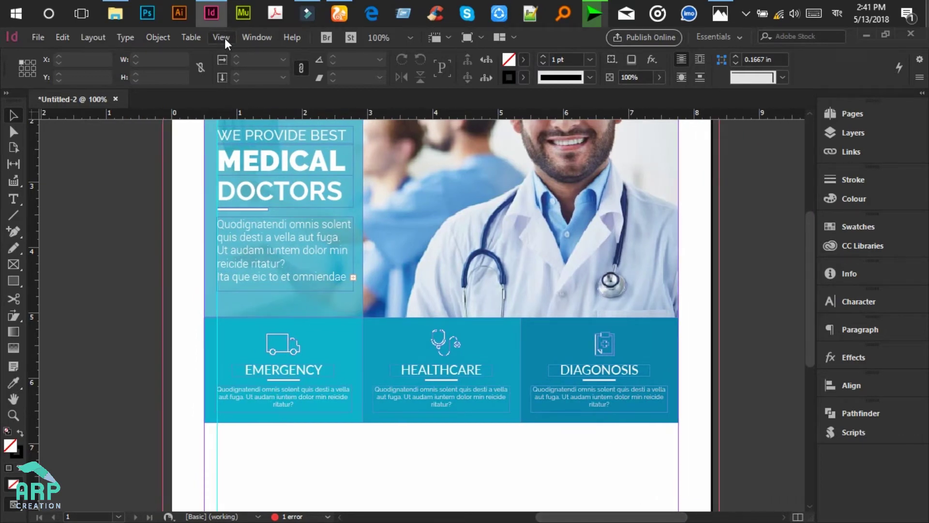
left_click(222, 37)
mouse_move(251, 256)
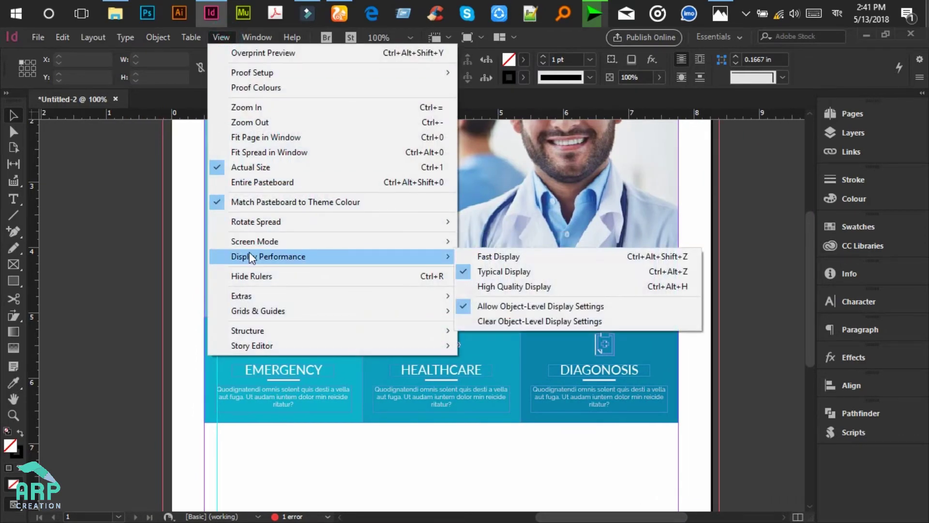
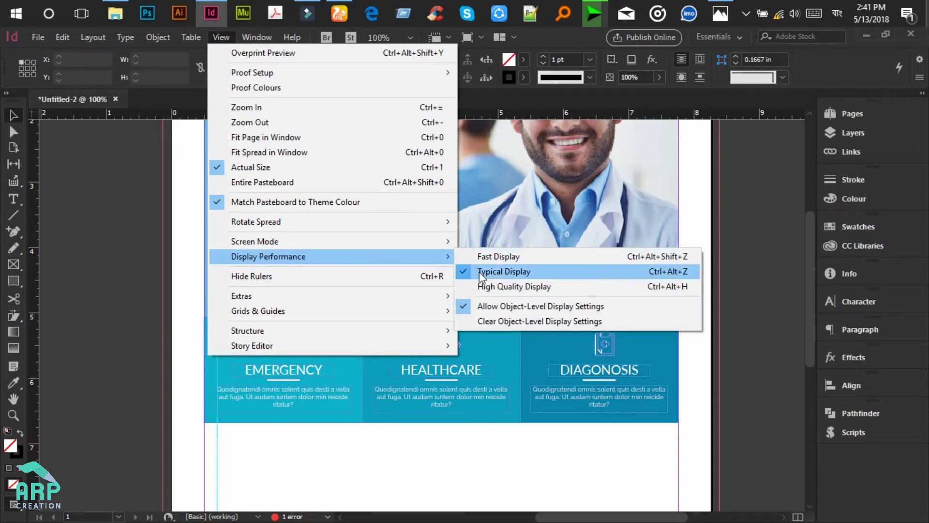
Step: Switch to High Quality Display, zoom to 125% and select the doctor image frame
left_click(509, 287)
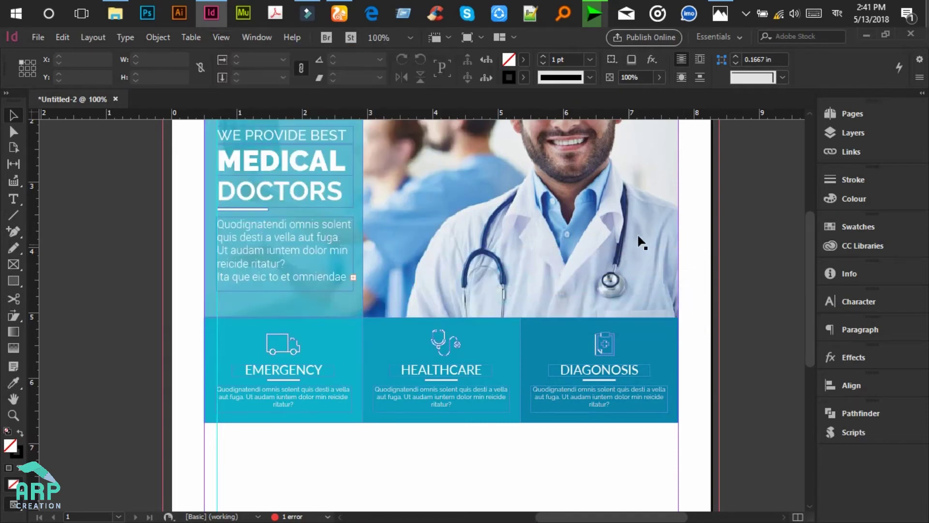
scroll(726, 189, "up", 3)
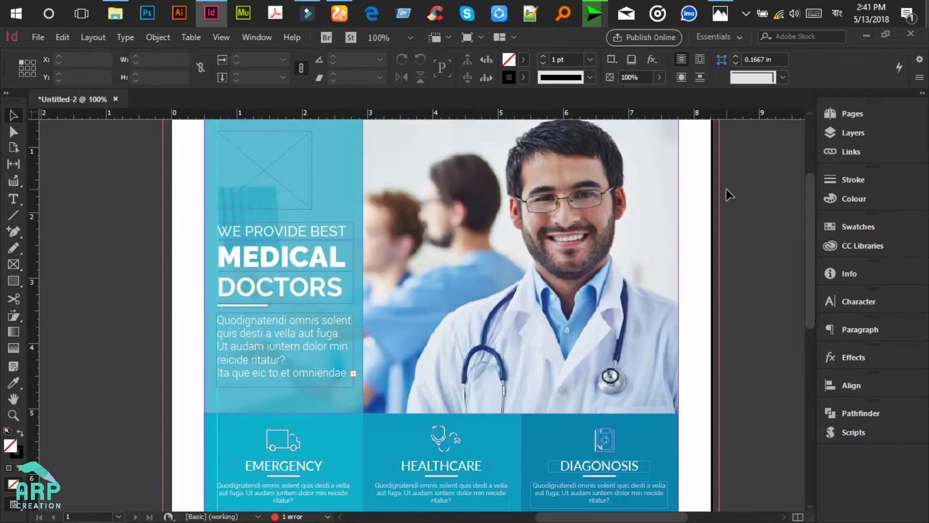
key("ctrl+equal")
scroll(726, 188, "down", 3)
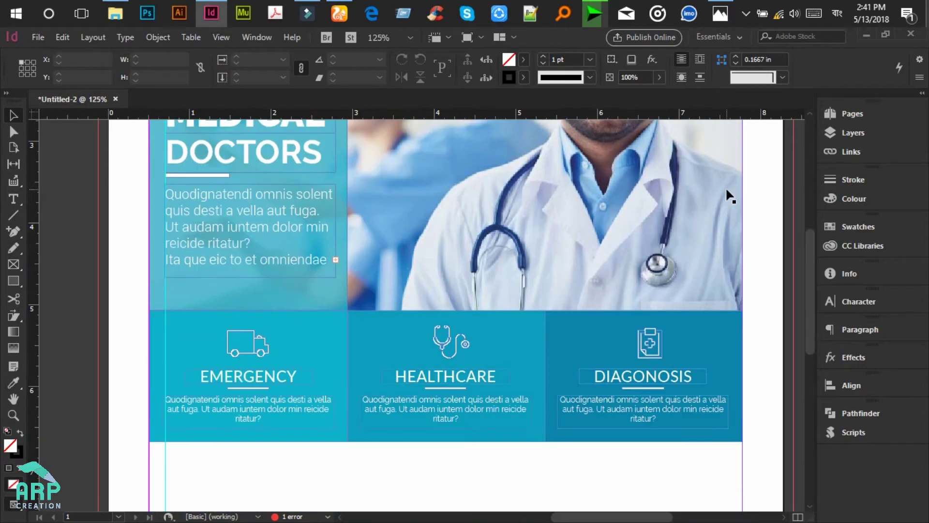
scroll(726, 189, "down", 3)
left_click(621, 187)
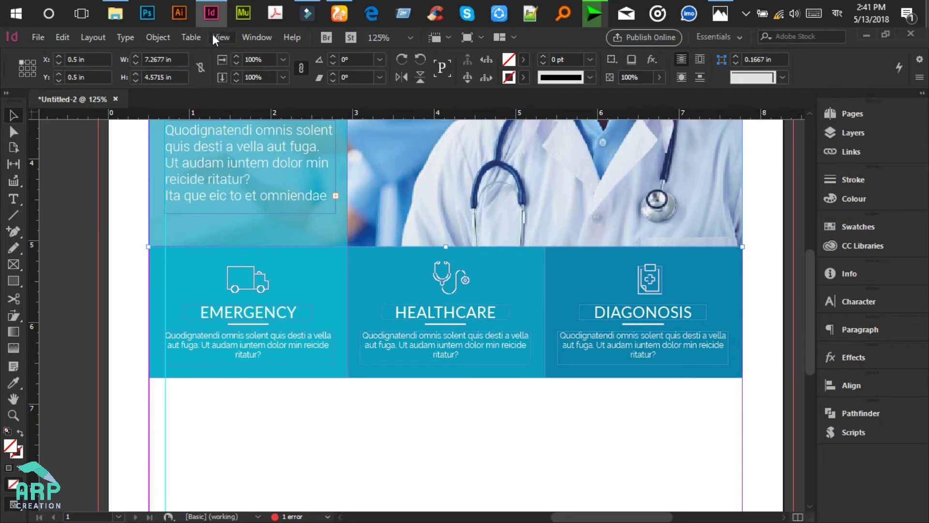
Step: Review the display performance options unchanged, compare with the reference mockup, and clear the selection
left_click(214, 35)
mouse_move(307, 257)
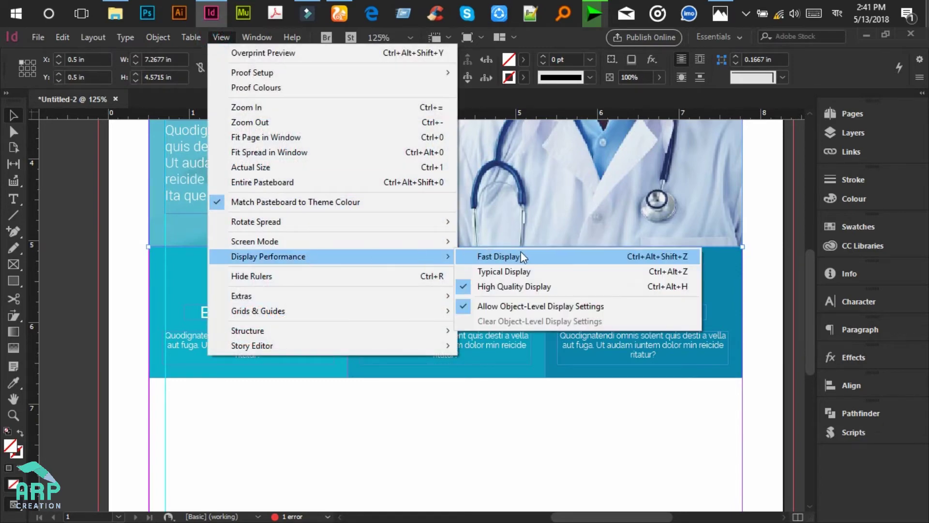
left_click(770, 178)
scroll(768, 176, "down", 3)
scroll(438, 254, "up", 3)
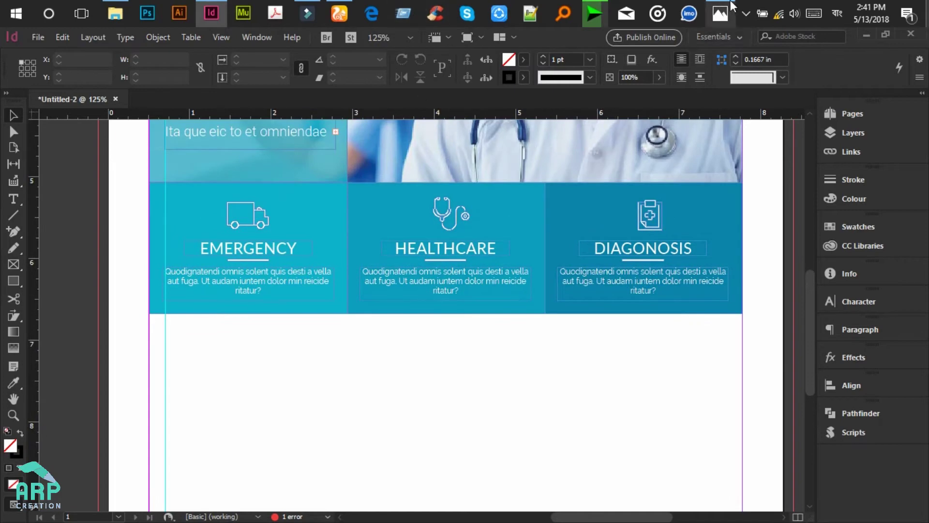
left_click(723, 10)
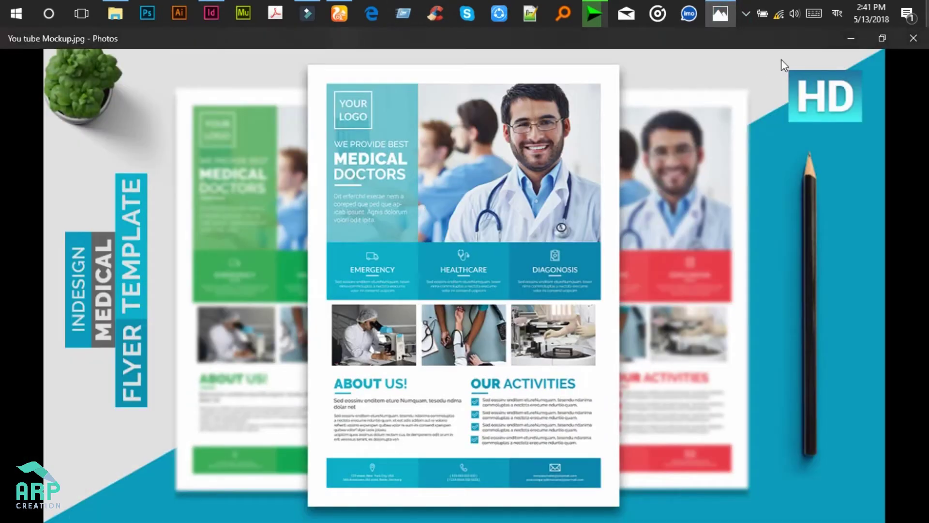
left_click(850, 37)
left_click(182, 341)
scroll(220, 289, "down", 3)
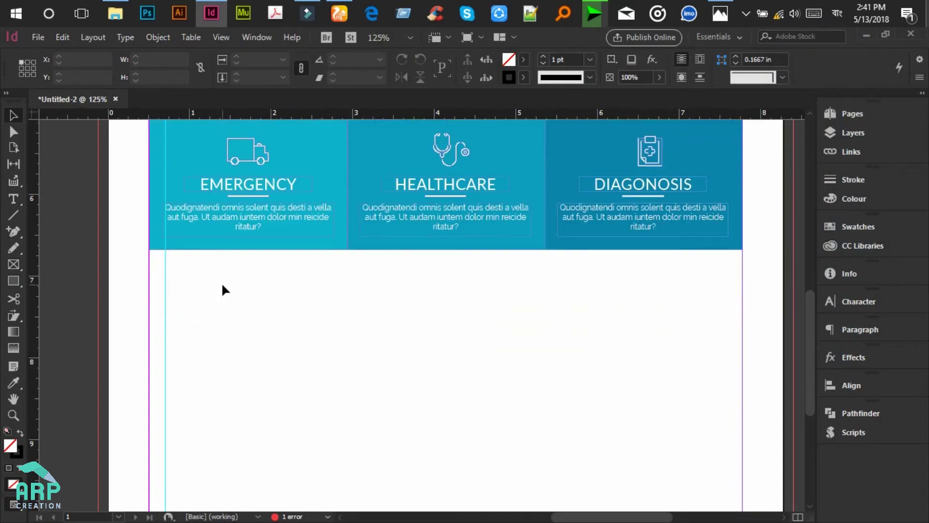
Step: Draw an image placeholder frame below the service boxes and Alt-drag a copy to its right
key("f")
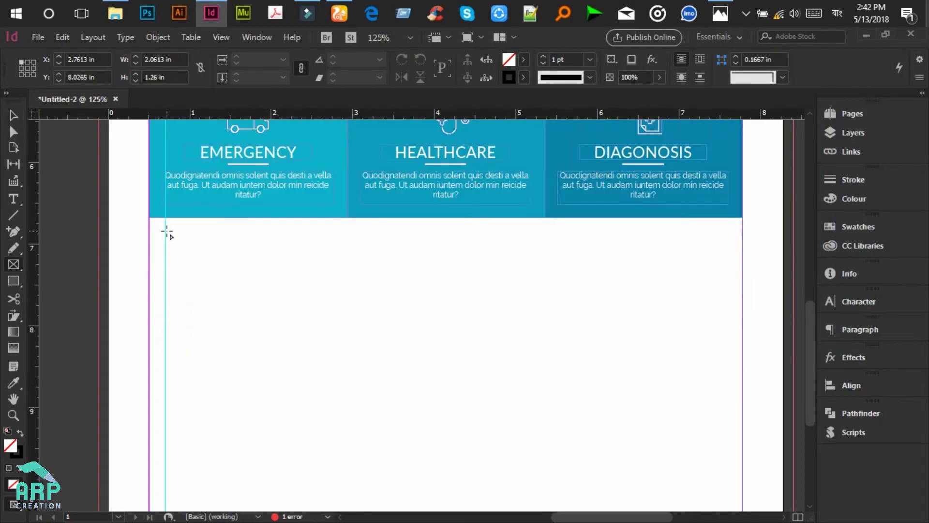
left_click_drag(163, 230, 335, 336)
left_click(17, 116)
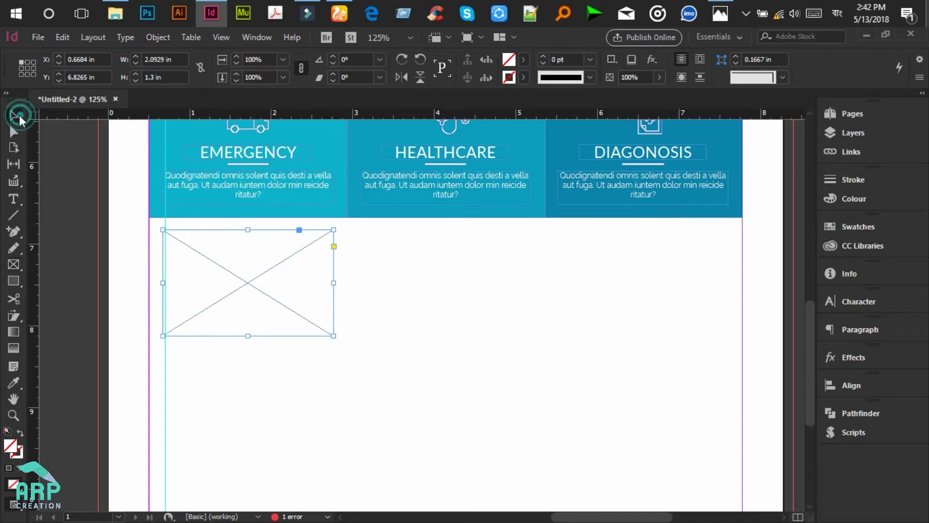
left_click_drag(274, 232, 470, 236)
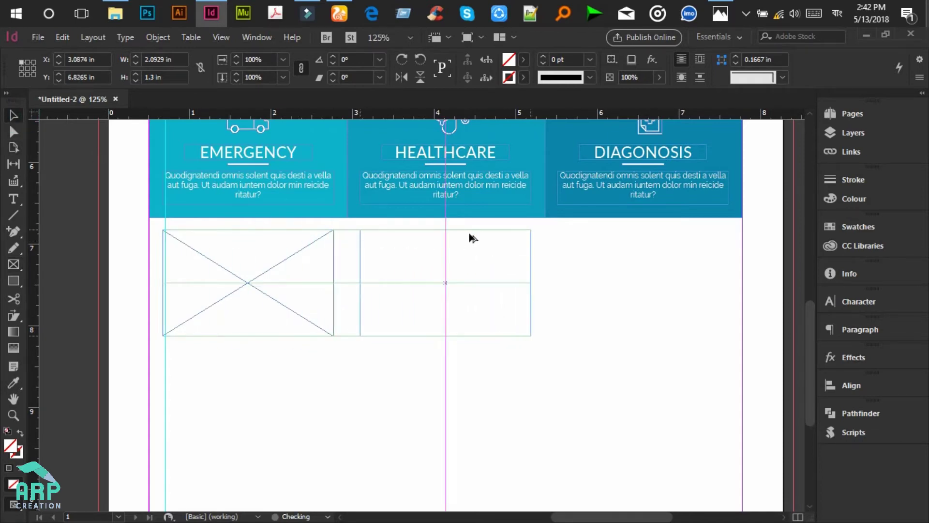
Step: After checking the mockup, delete the duplicate frame, keeping only the left placeholder
left_click(725, 7)
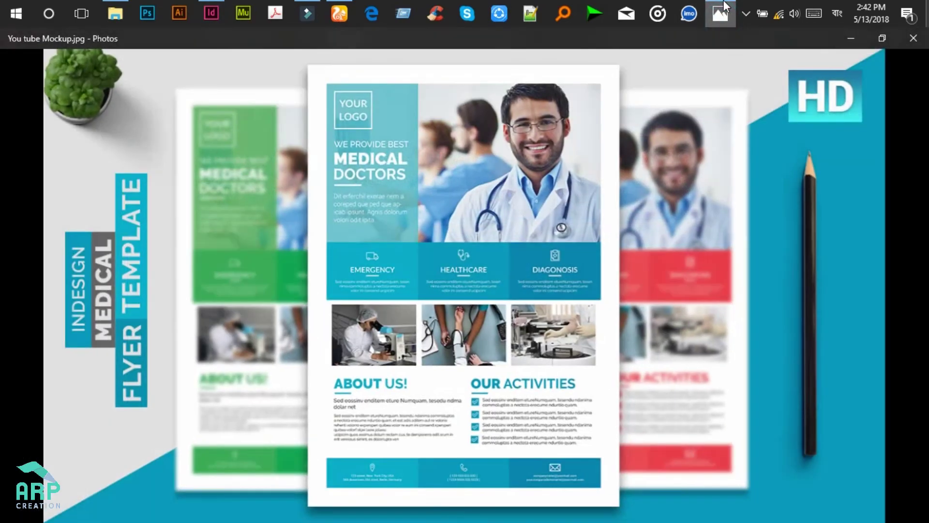
left_click(724, 6)
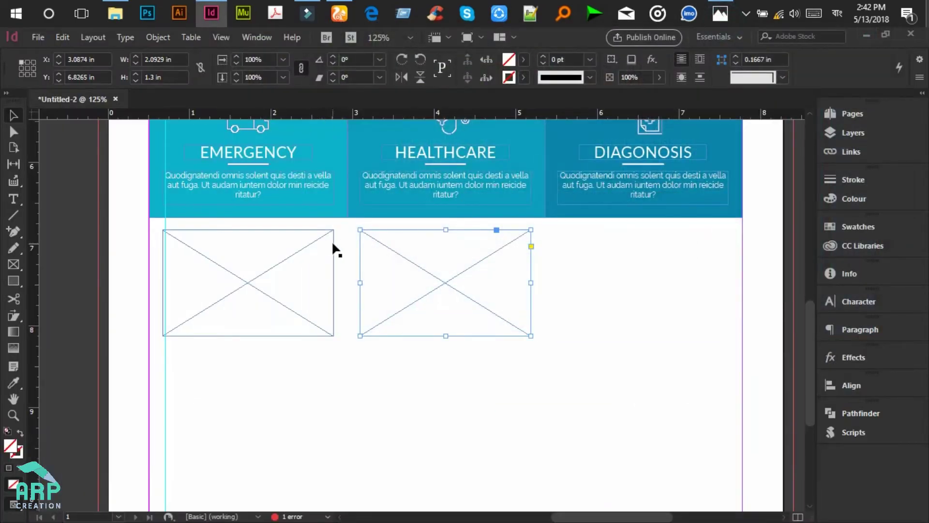
left_click(333, 248)
key("Delete")
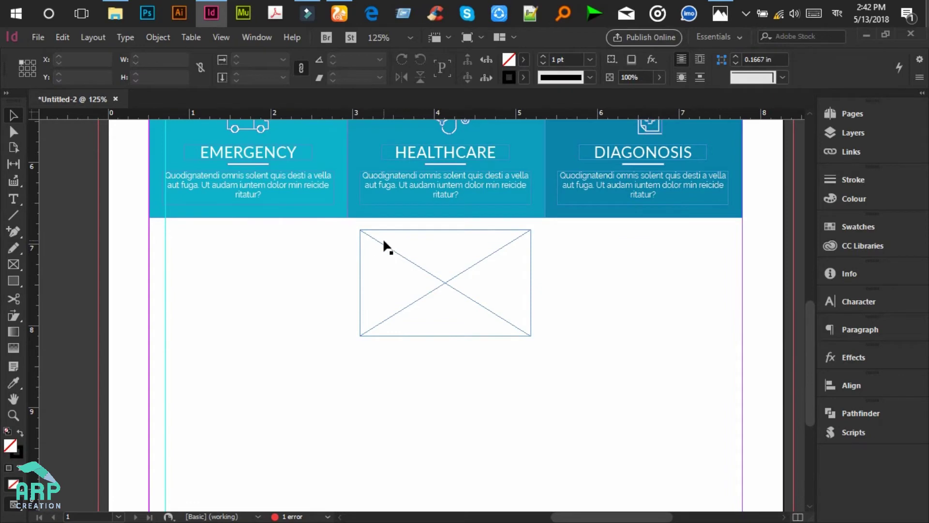
key("ctrl+z")
left_click(387, 255)
key("Delete")
Step: Widen the left frame to about 2.18 in, then duplicate it into middle (2.25 in) and right columns
left_click(332, 280)
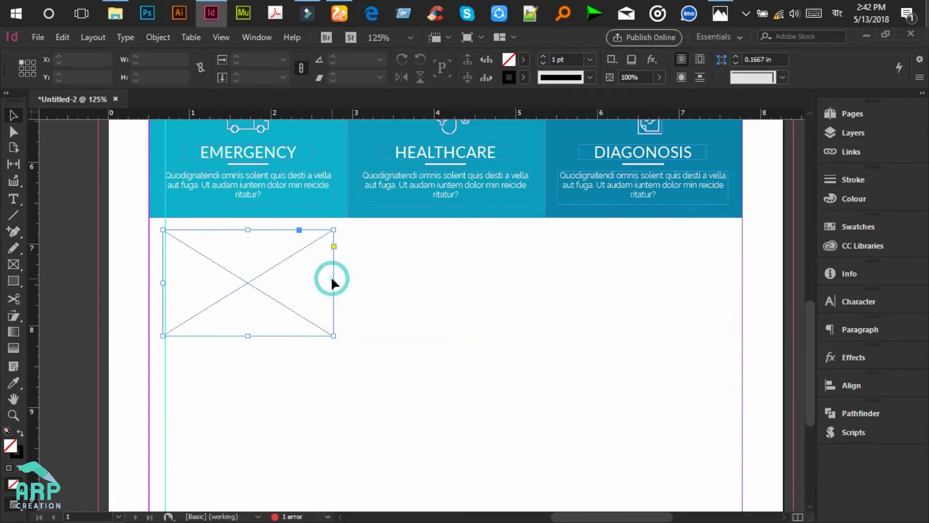
left_click_drag(334, 282, 340, 284)
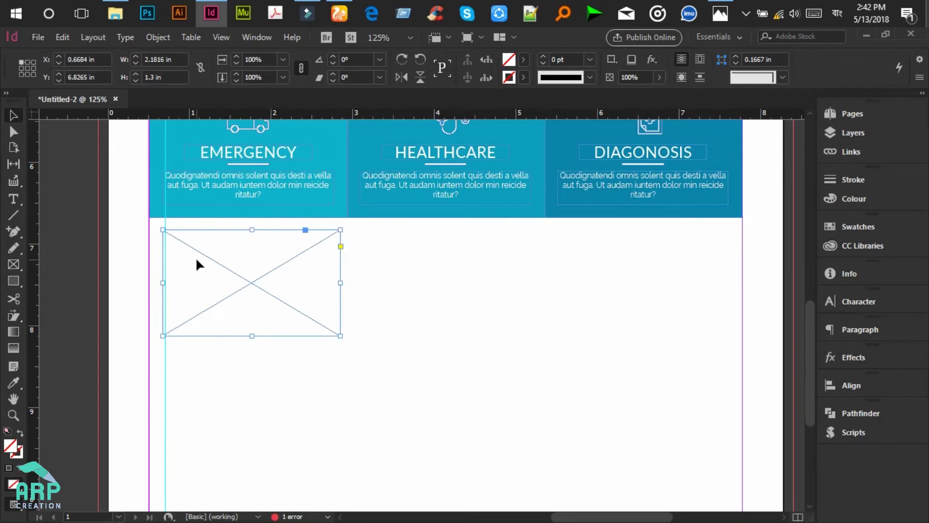
left_click_drag(223, 234, 413, 235)
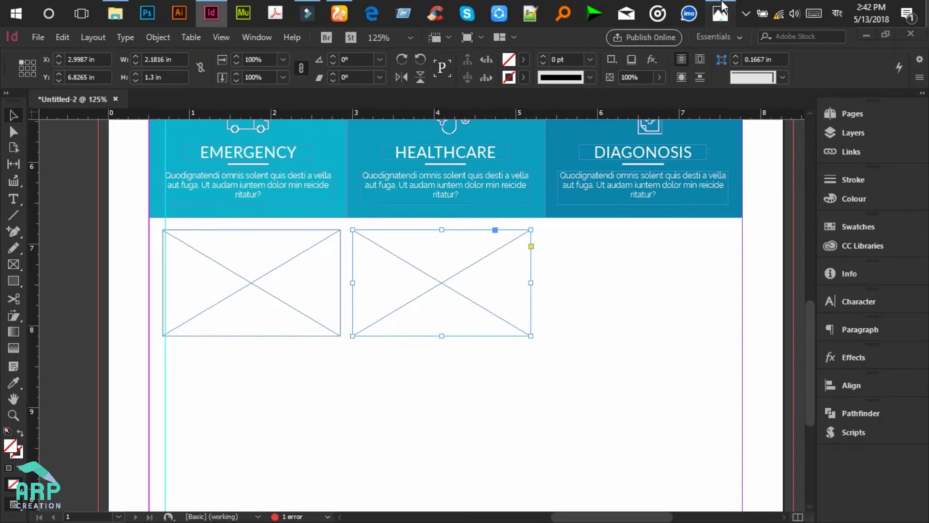
left_click(723, 7)
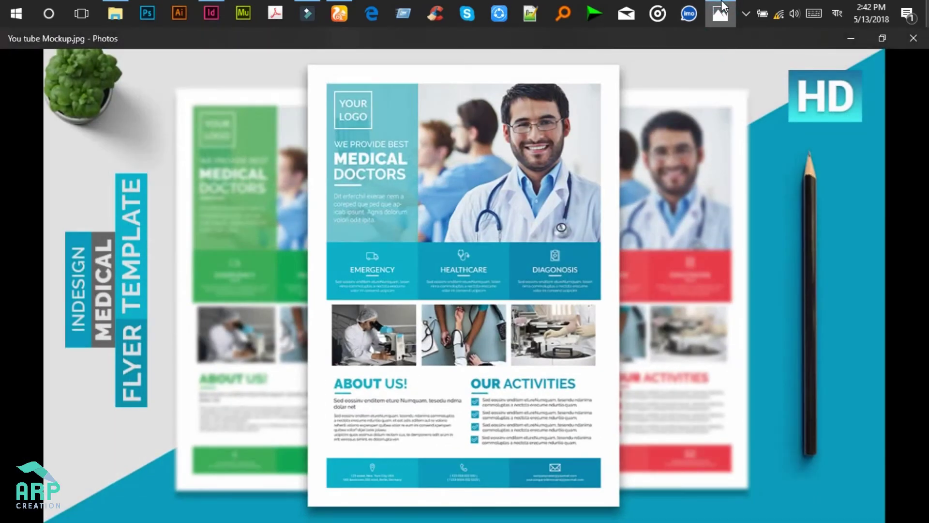
left_click(722, 8)
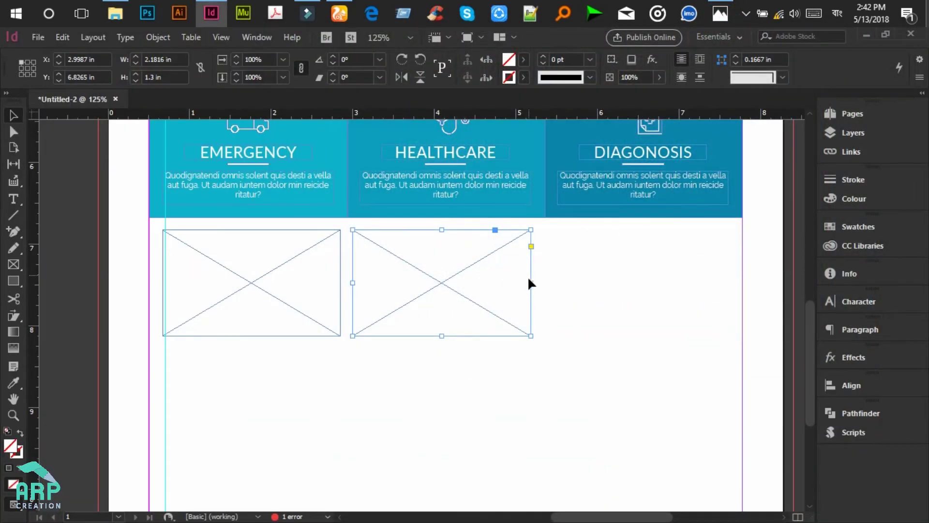
left_click_drag(533, 283, 537, 282)
left_click_drag(483, 234, 681, 234)
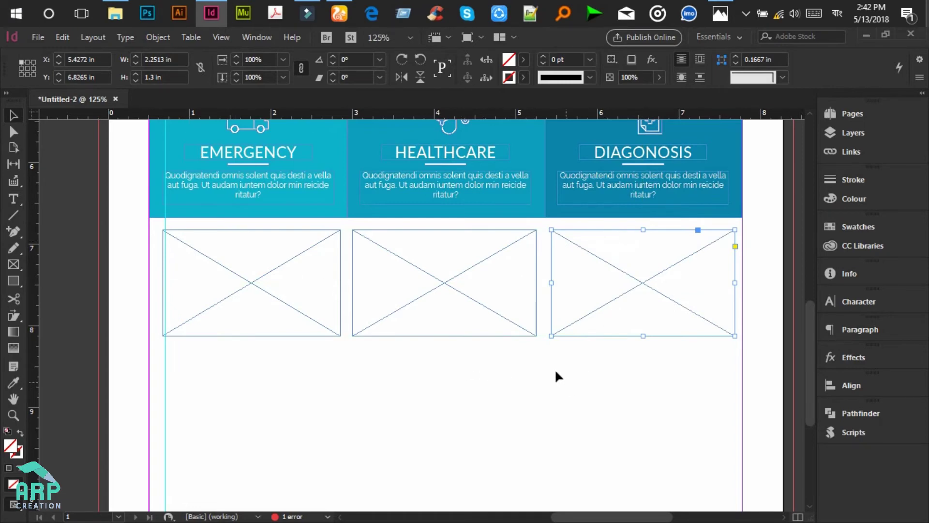
Step: Compare against the mockup and nudge the middle placeholder frame slightly right
left_click(242, 284)
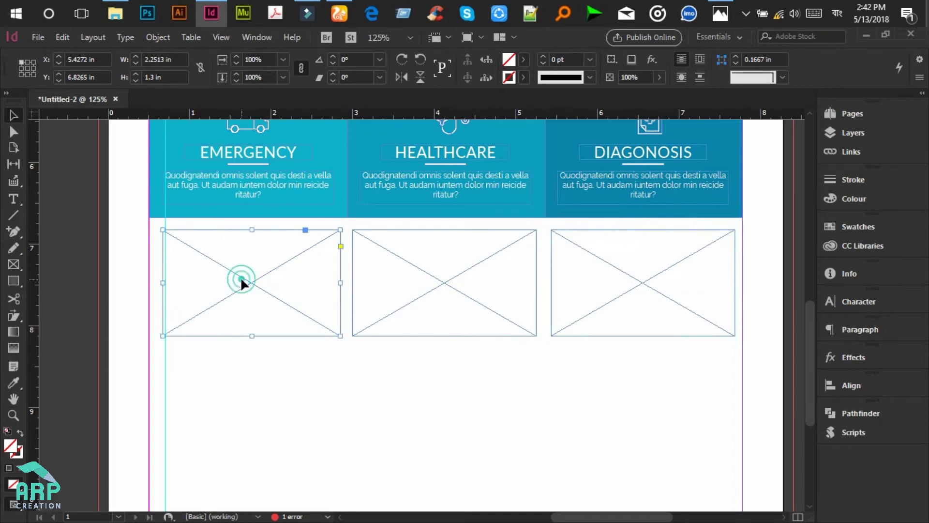
left_click(720, 13)
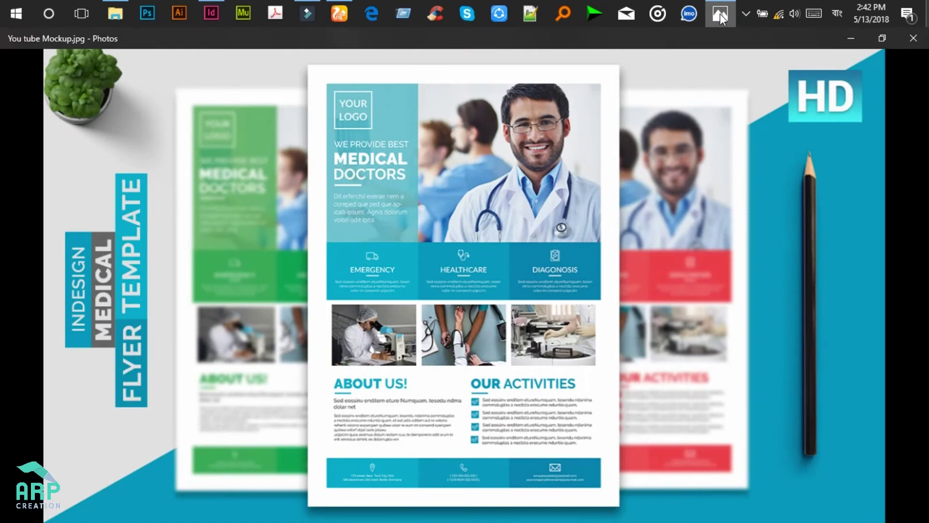
left_click(720, 14)
left_click(489, 361)
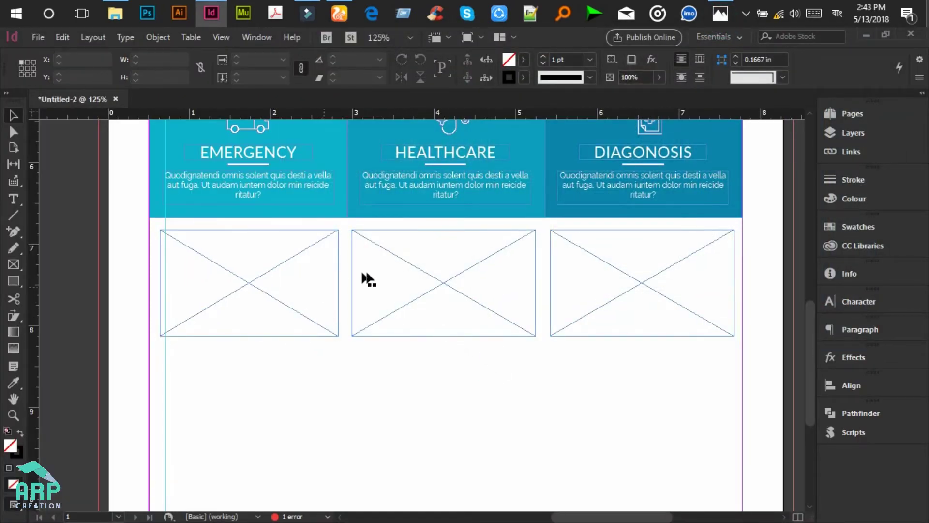
left_click(498, 269)
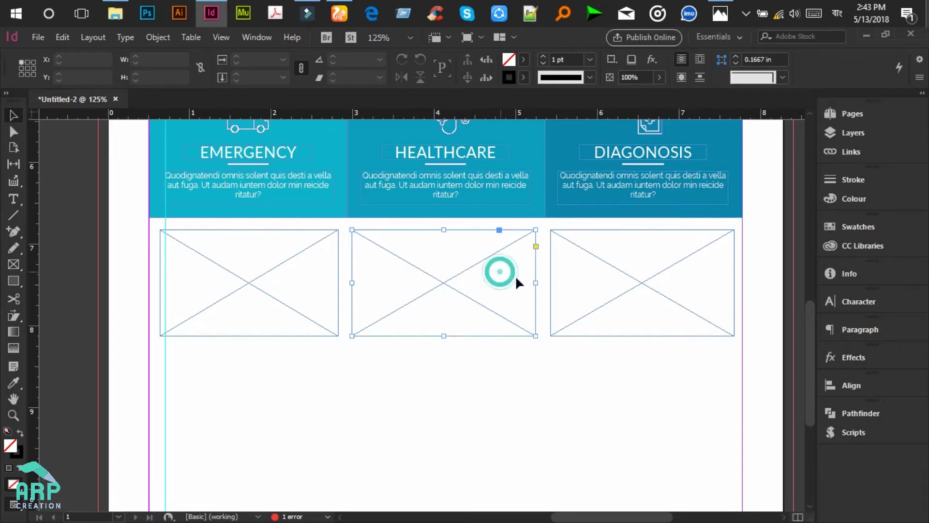
left_click_drag(536, 282, 537, 282)
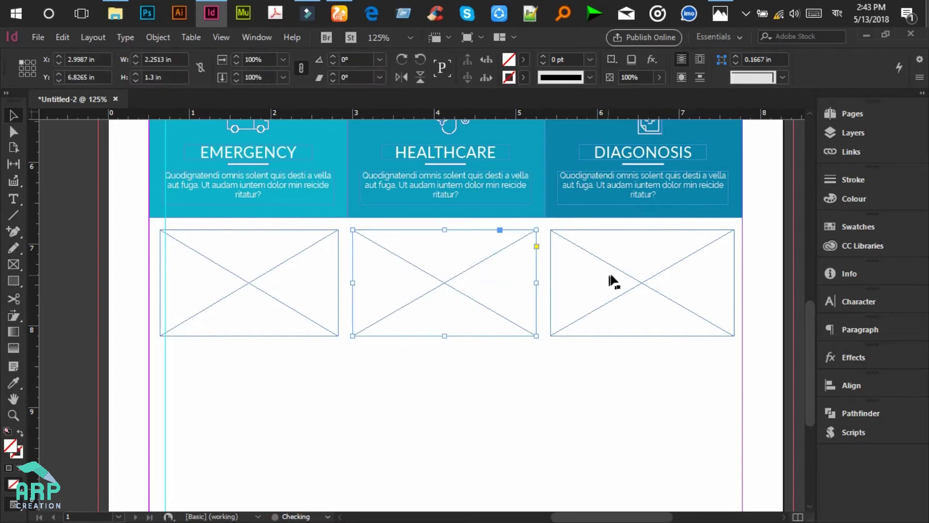
left_click(262, 274)
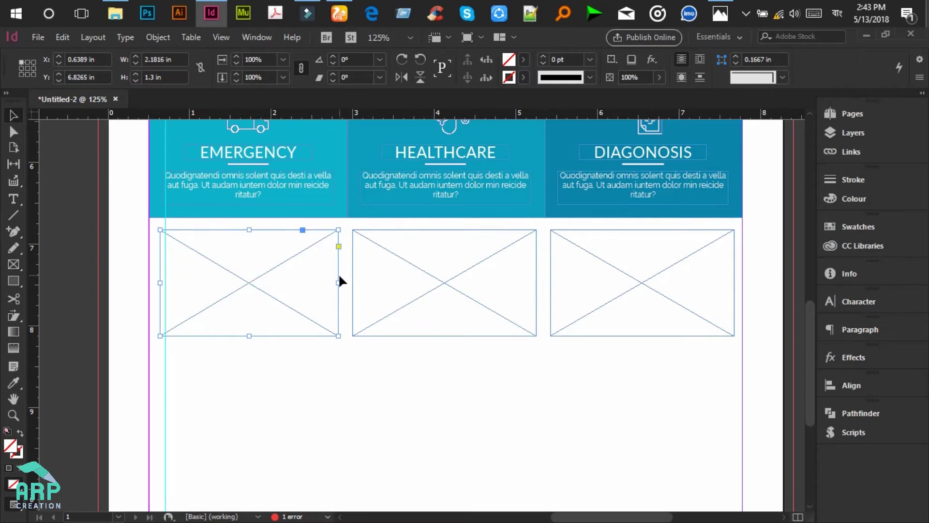
Step: Open the FREE photo folder in File Explorer and move it beside the layout
left_click(116, 14)
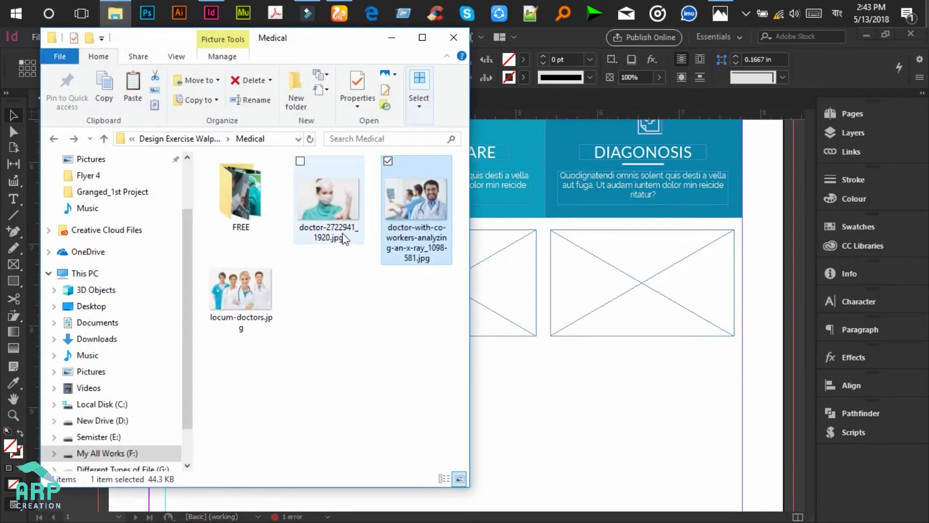
double_click(241, 193)
left_click_drag(285, 47, 696, 102)
left_click(721, 14)
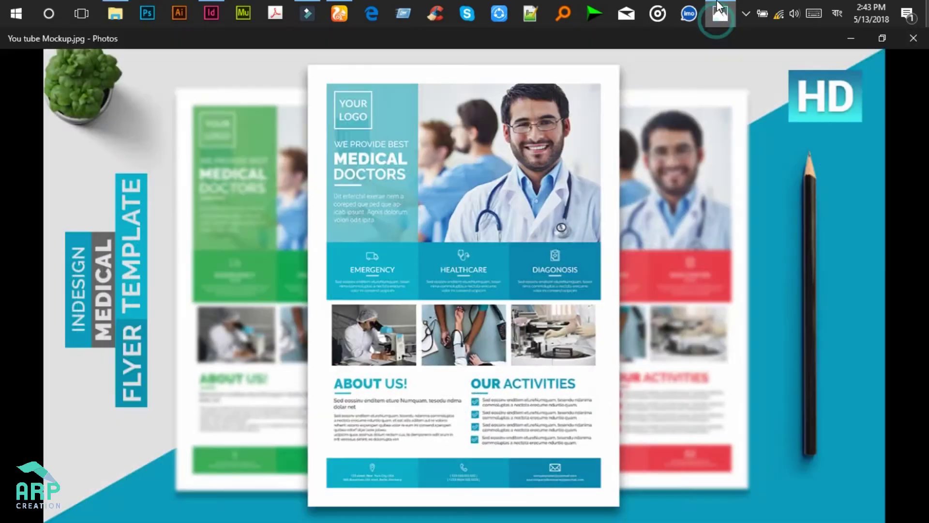
left_click(720, 13)
Step: Drag the lab photo into the left frame and arms-care-check.jpg into the middle frame
left_click(738, 234)
left_click_drag(728, 239, 289, 278)
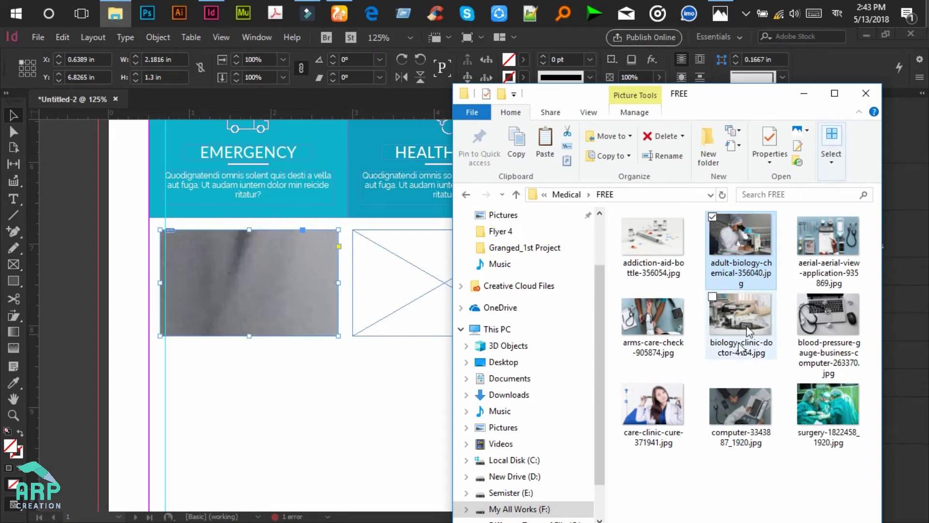
left_click(729, 6)
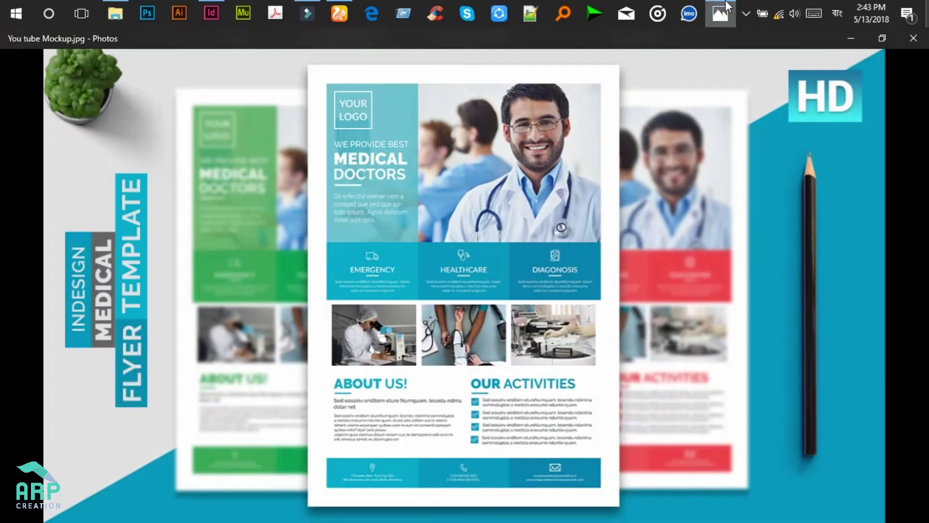
left_click(726, 6)
left_click(737, 405)
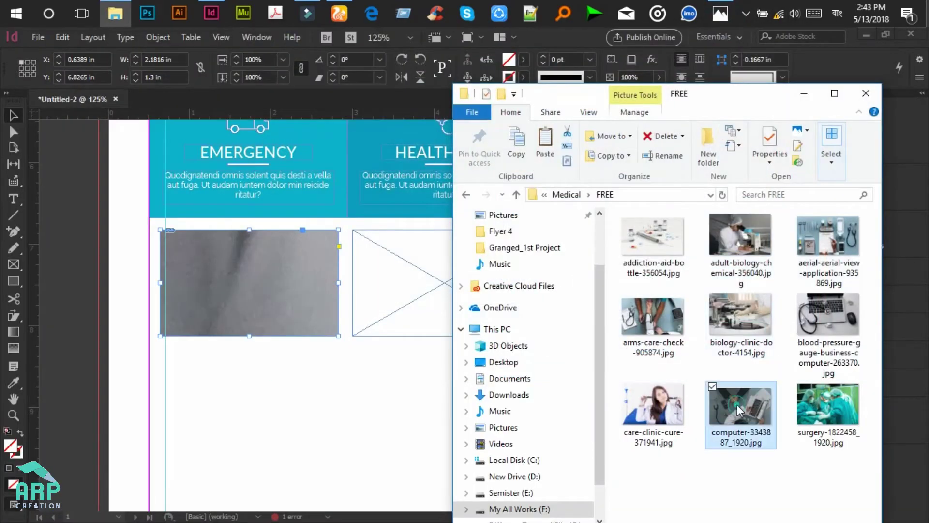
left_click_drag(670, 328, 427, 282)
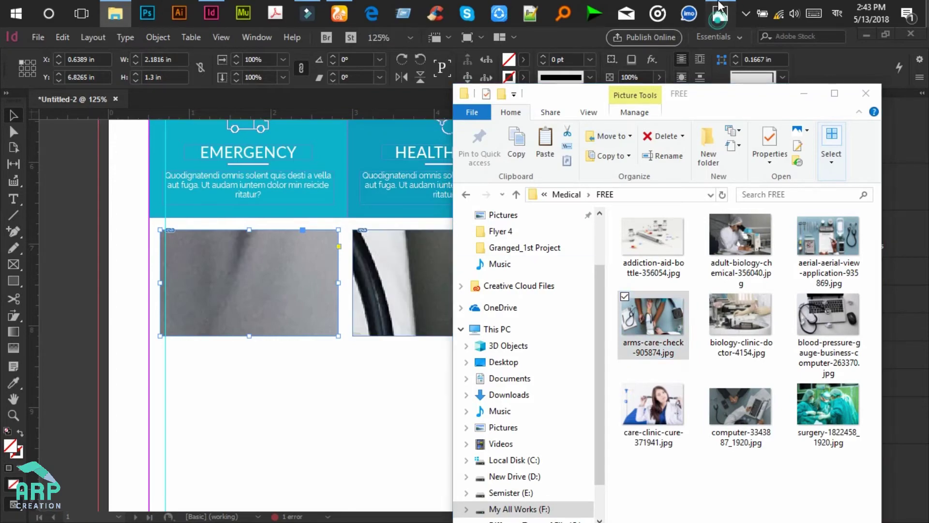
left_click(718, 19)
left_click(718, 19)
Step: Drop biology-clinic-doctor-4154.jpg into the right frame and minimise Explorer
left_click_drag(704, 95, 329, 91)
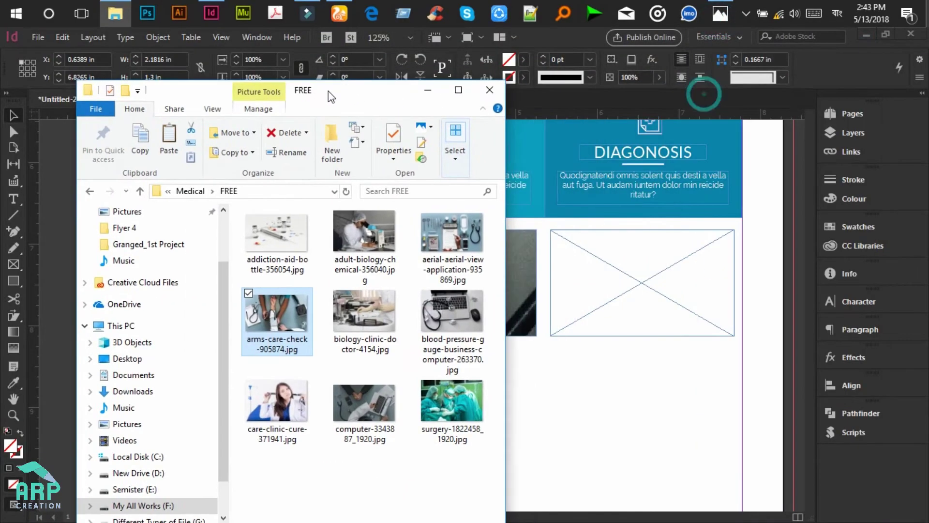
left_click(368, 318)
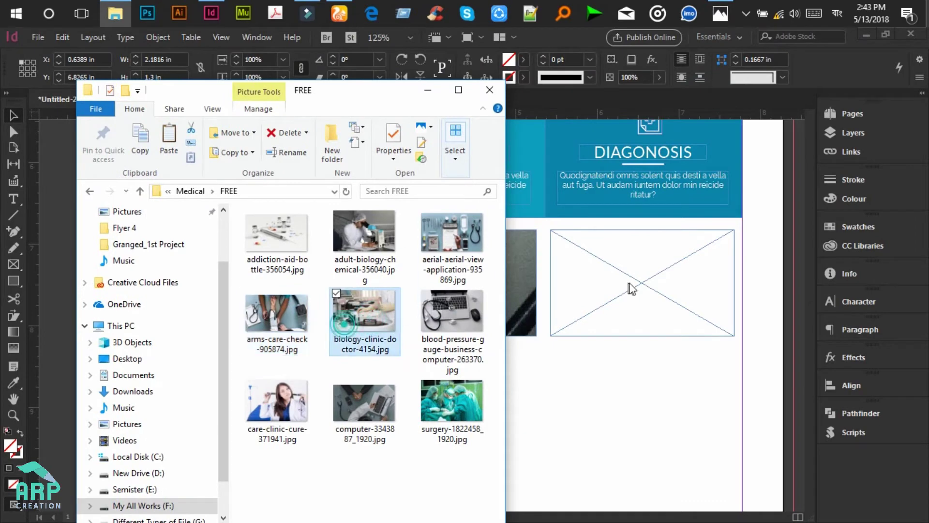
left_click_drag(636, 282, 637, 282)
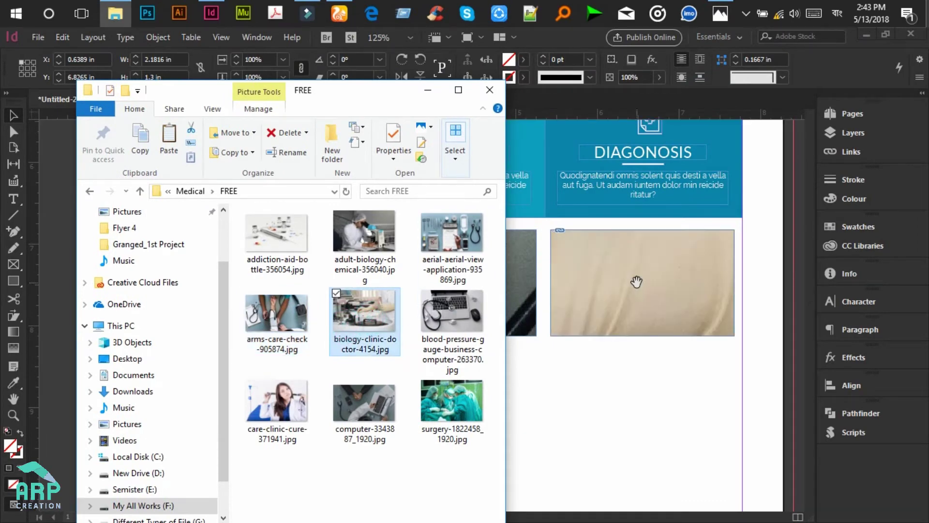
left_click(428, 90)
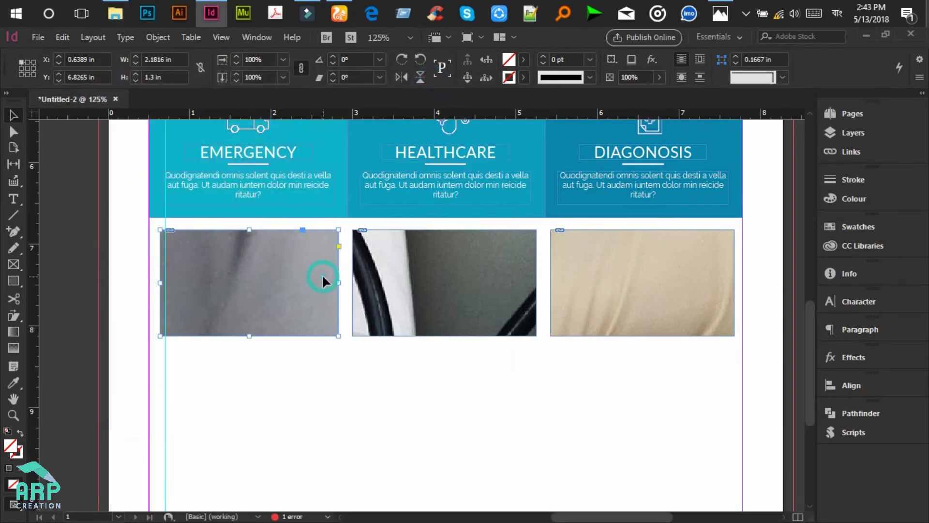
Step: Apply Fitting > Fill Frame Proportionally to the left, middle and right photo frames
right_click(323, 275)
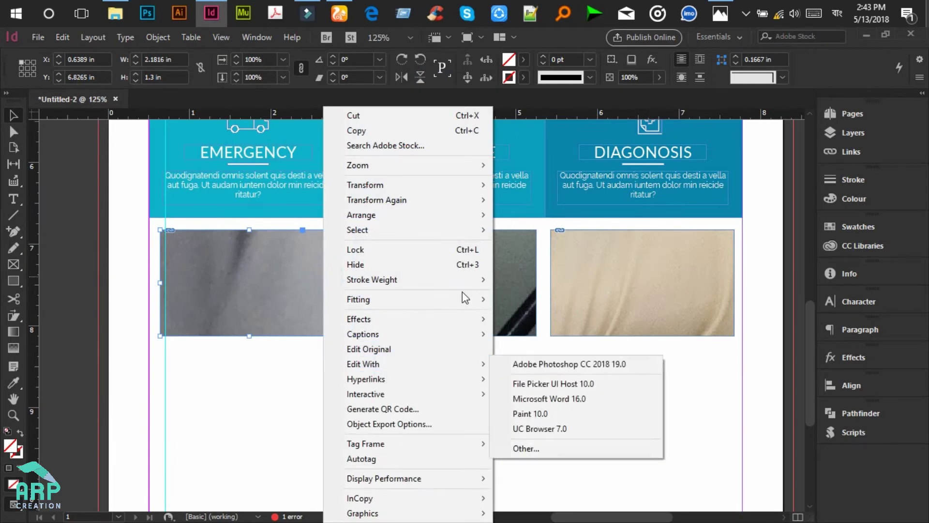
mouse_move(455, 296)
left_click(559, 299)
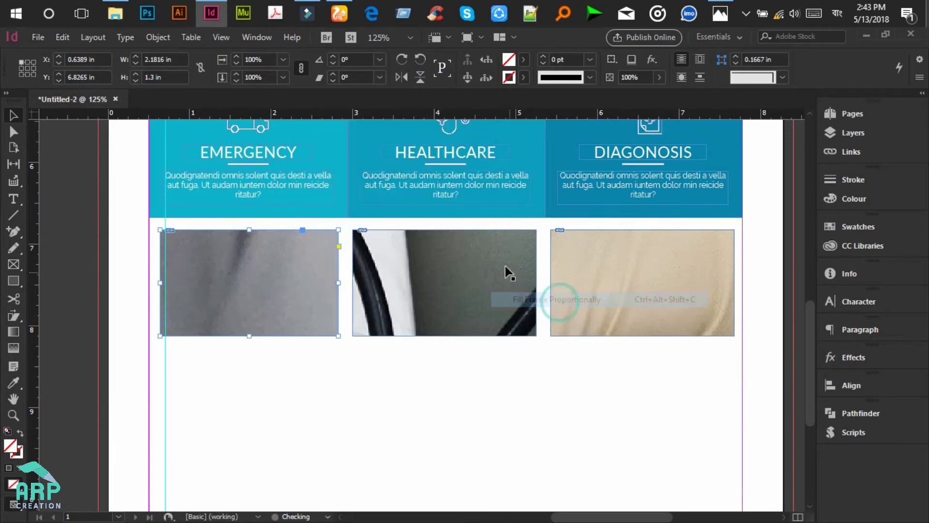
right_click(501, 262)
mouse_move(555, 304)
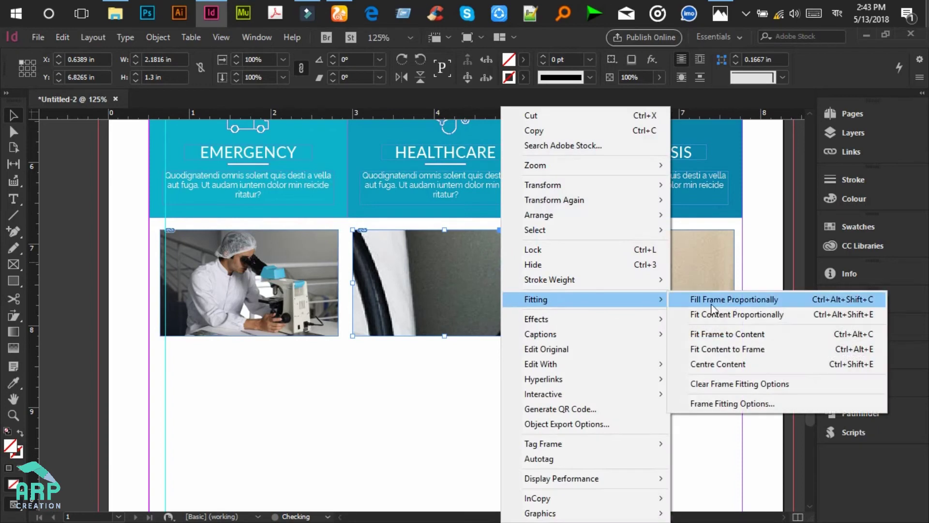
left_click(731, 304)
right_click(685, 258)
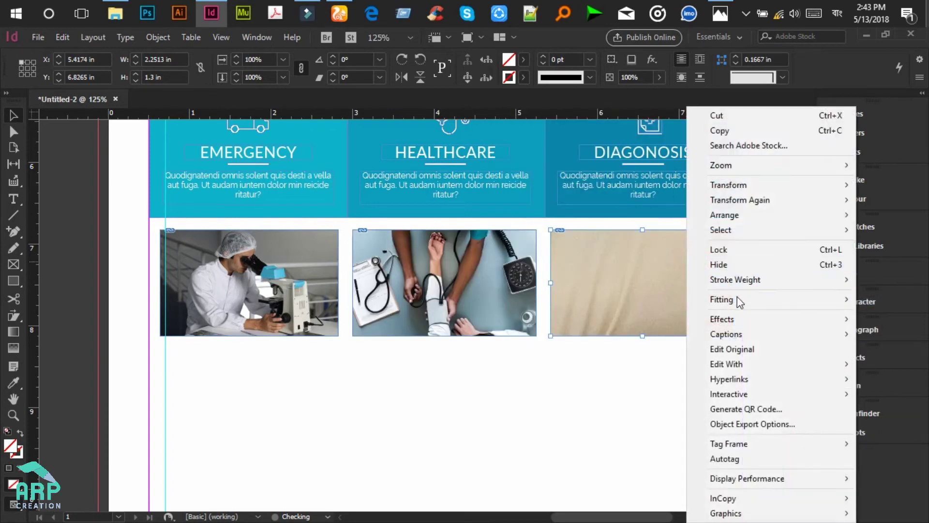
mouse_move(739, 300)
left_click(618, 299)
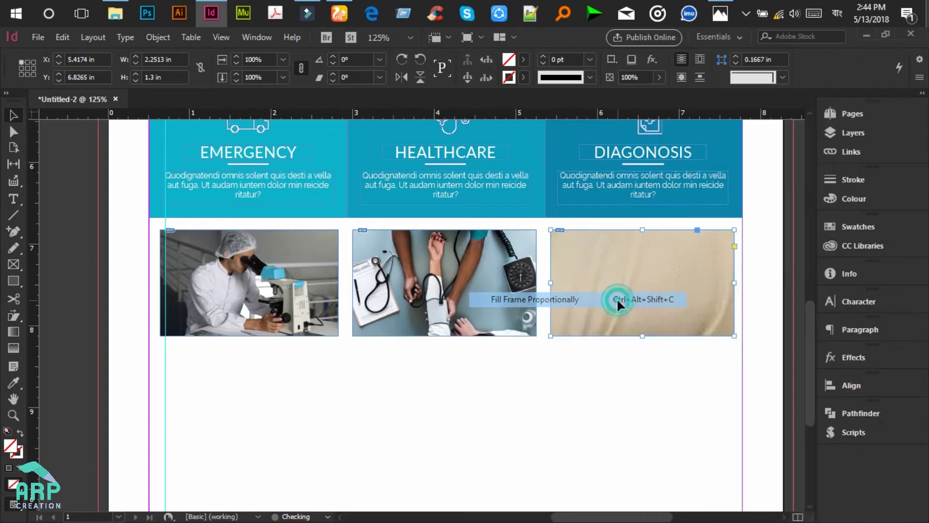
left_click(563, 388)
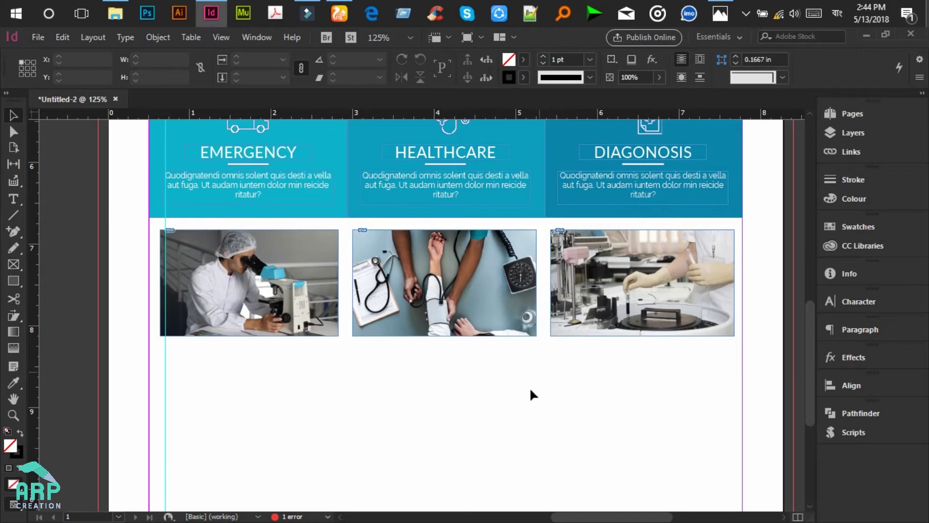
scroll(581, 396, "down", 2)
Step: Draw a text frame under the left photo and start typing 'ABOU' for the heading
key("alt+Tab")
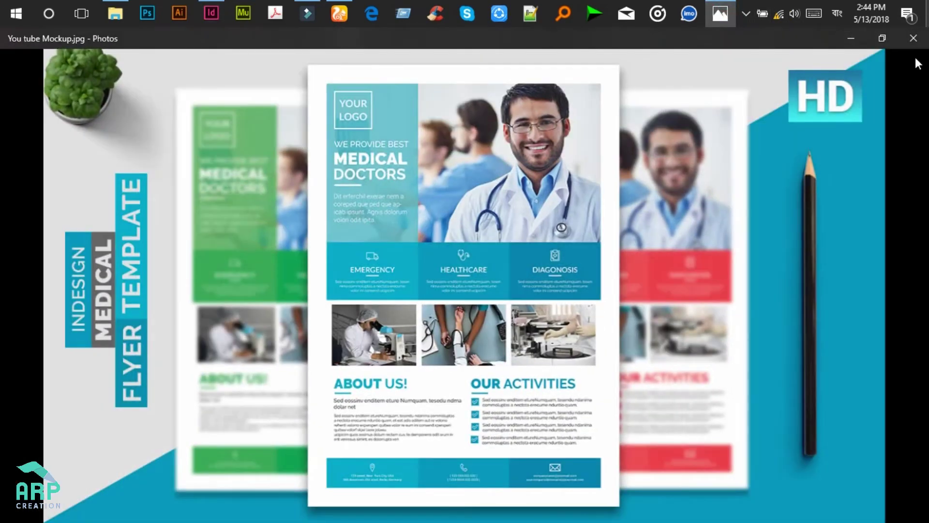
left_click(852, 36)
scroll(340, 377, "up", 2)
scroll(340, 377, "down", 2)
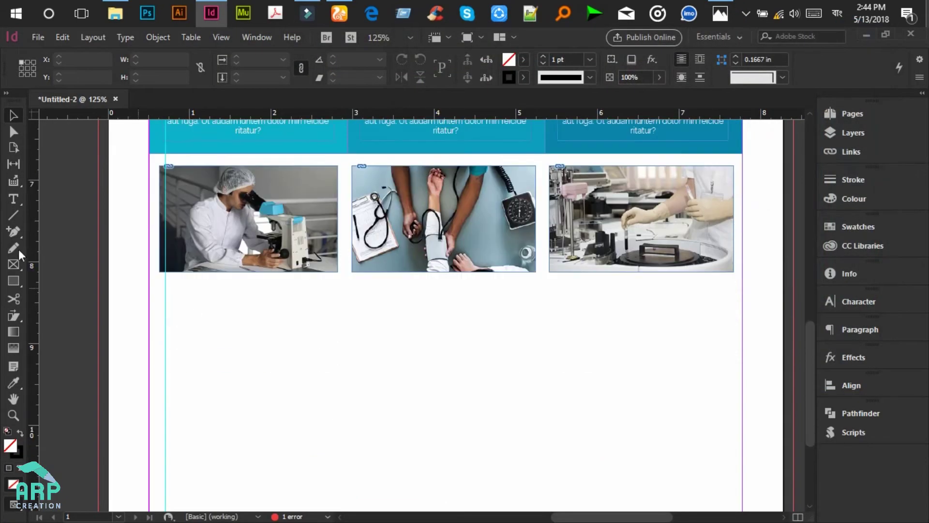
left_click(13, 199)
left_click_drag(163, 299, 334, 336)
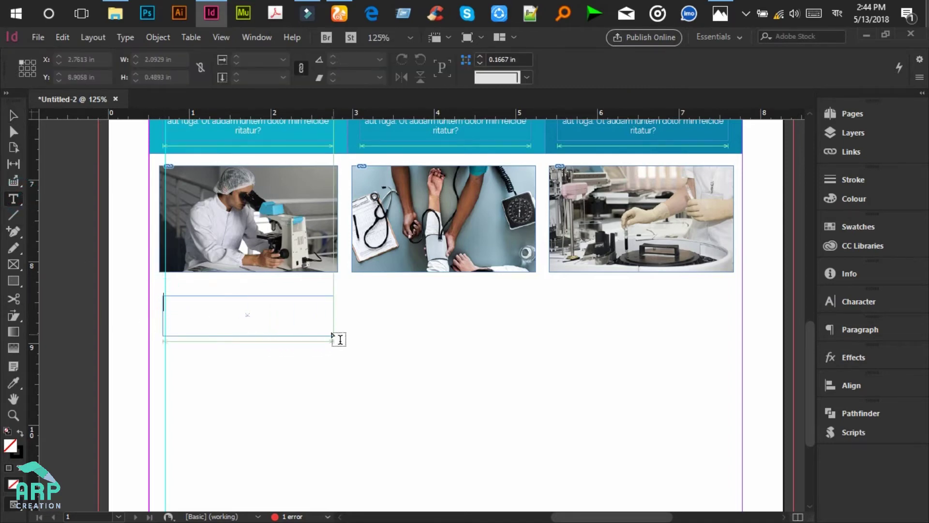
key("alt+shift")
left_click(181, 311)
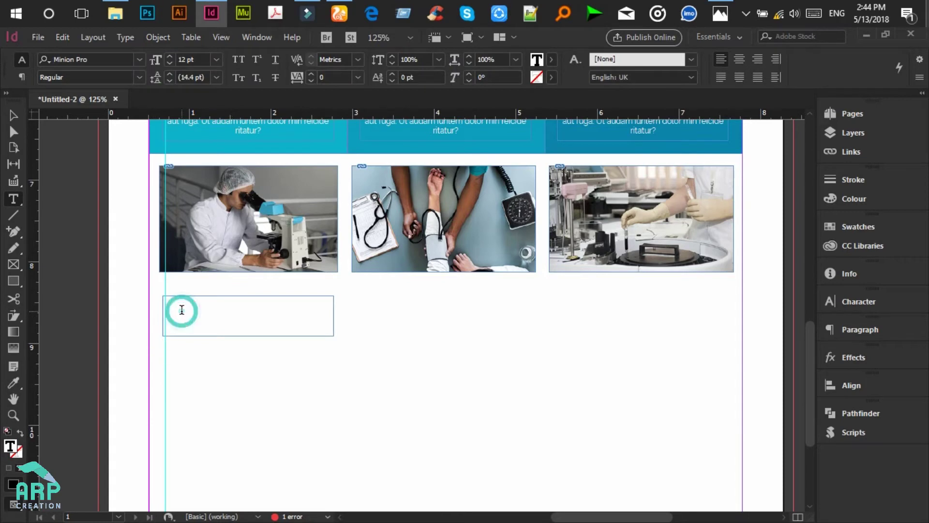
type("ABOUT US")
Step: Set the ABOUT US heading to Raleway Black at 26 pt
key("ctrl+a")
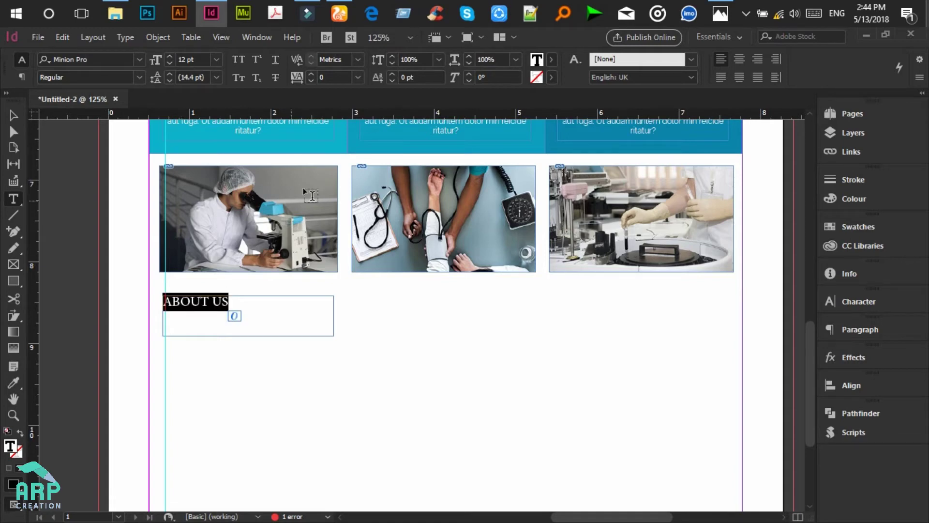
left_click(93, 59)
type("R")
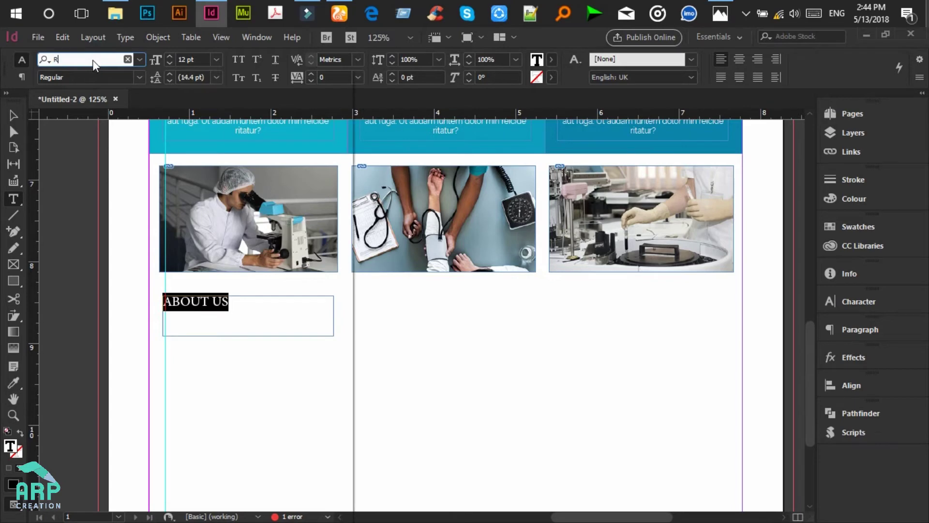
type("aleway")
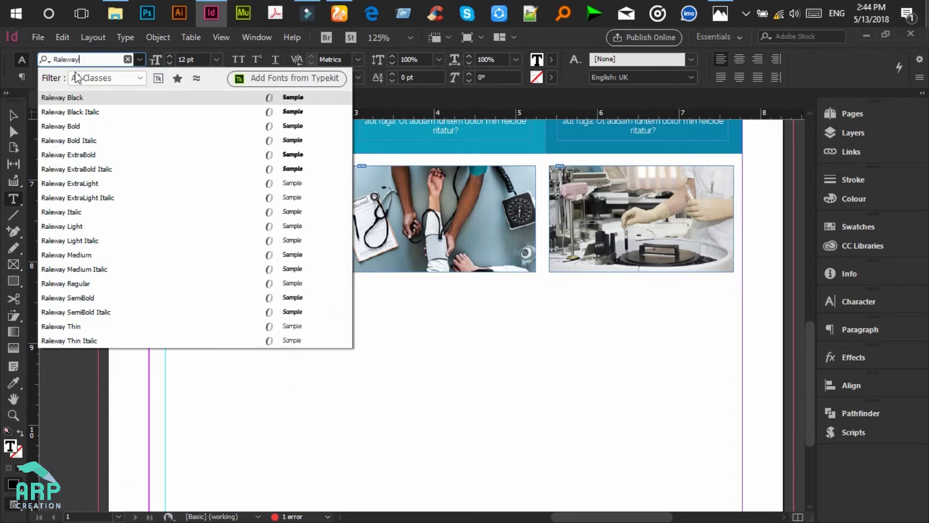
left_click(78, 97)
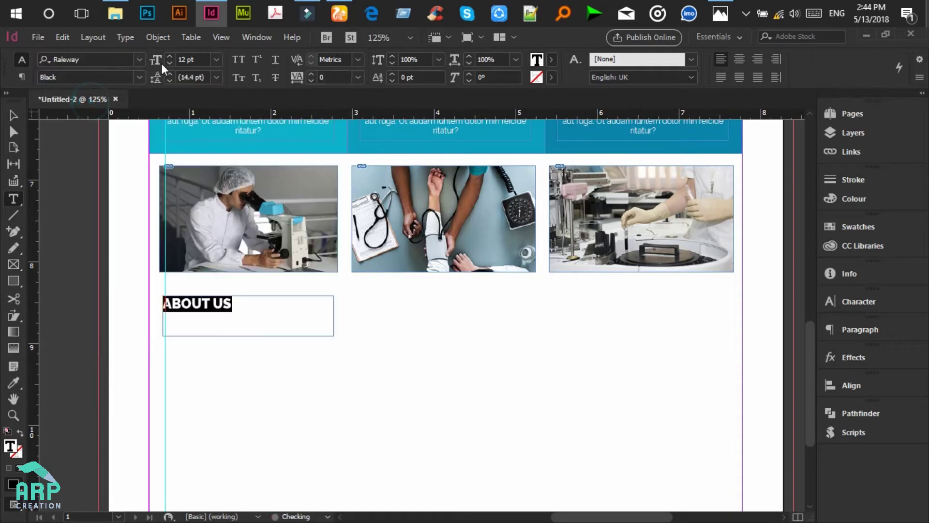
left_click(185, 60)
key("BackSpace")
key("BackSpace")
type("26")
key("Return")
key("Escape")
scroll(377, 274, "up", 2)
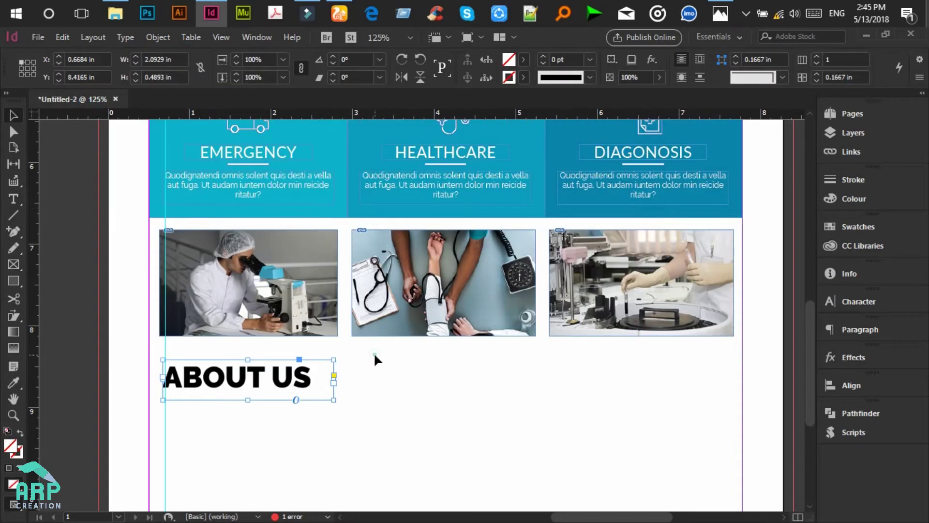
left_click(375, 356)
left_click(305, 386)
Step: Inspect the EMERGENCY box's fill colour values without changing them
left_click(321, 216)
double_click(12, 446)
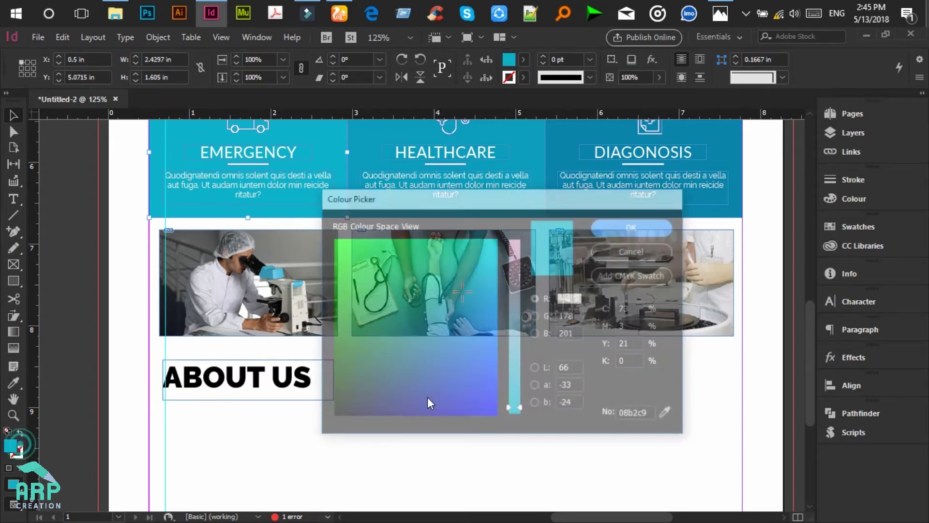
double_click(631, 414)
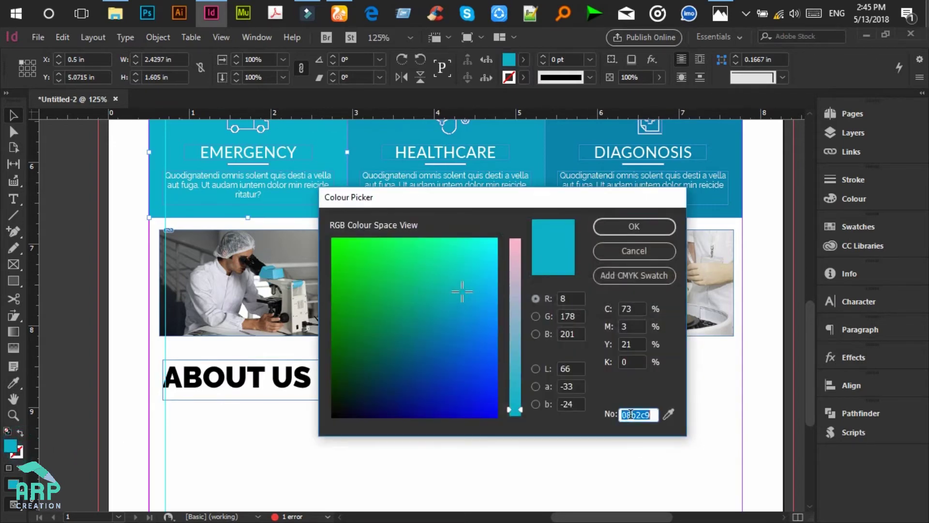
left_click(641, 251)
Step: Colour the ABOUT US heading text teal 00b2c5
left_click(14, 199)
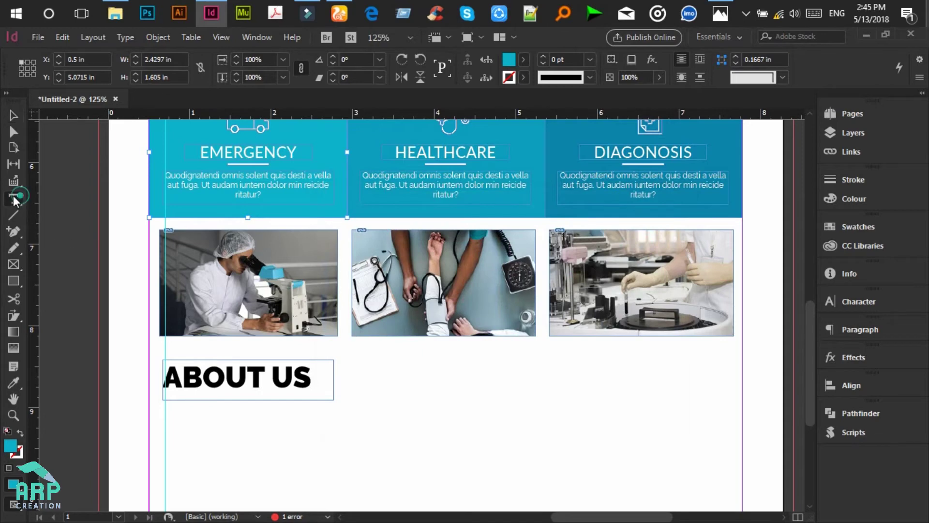
left_click(238, 386)
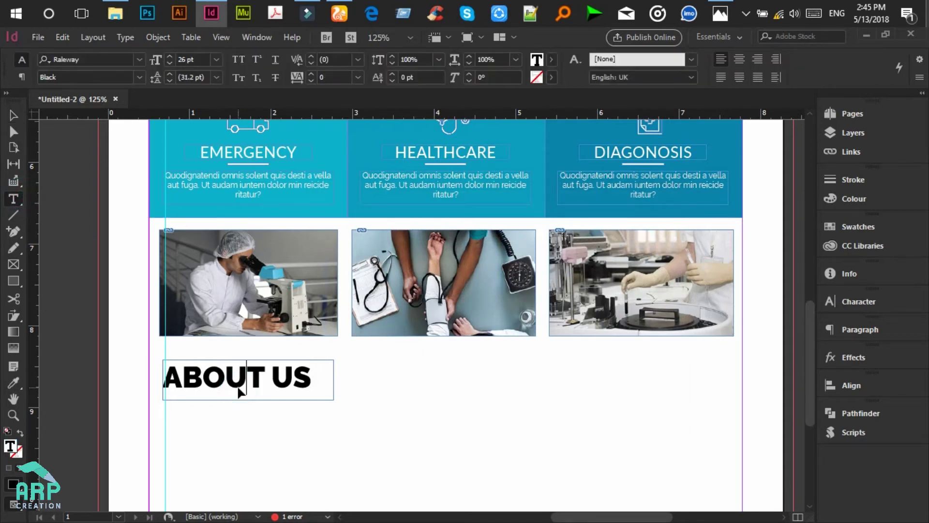
key("ctrl+a")
double_click(11, 448)
double_click(636, 414)
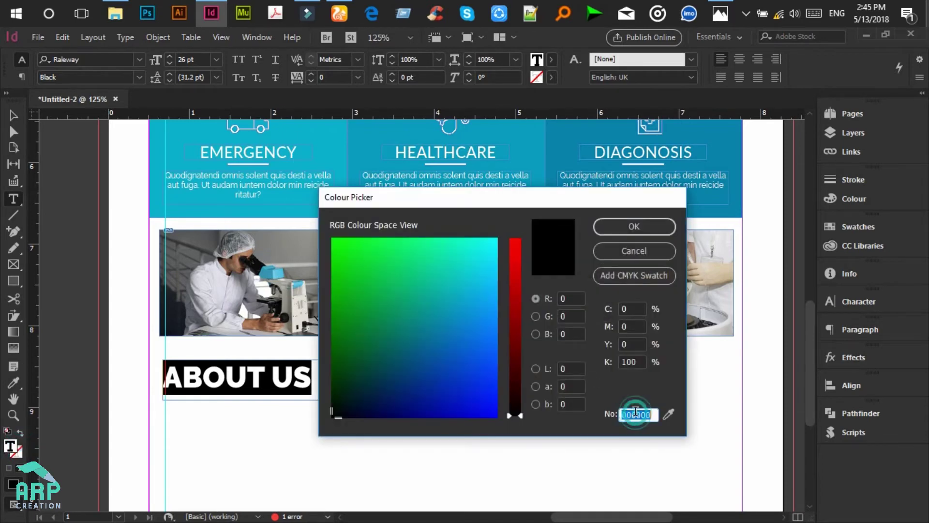
type("00b2c5")
left_click(634, 226)
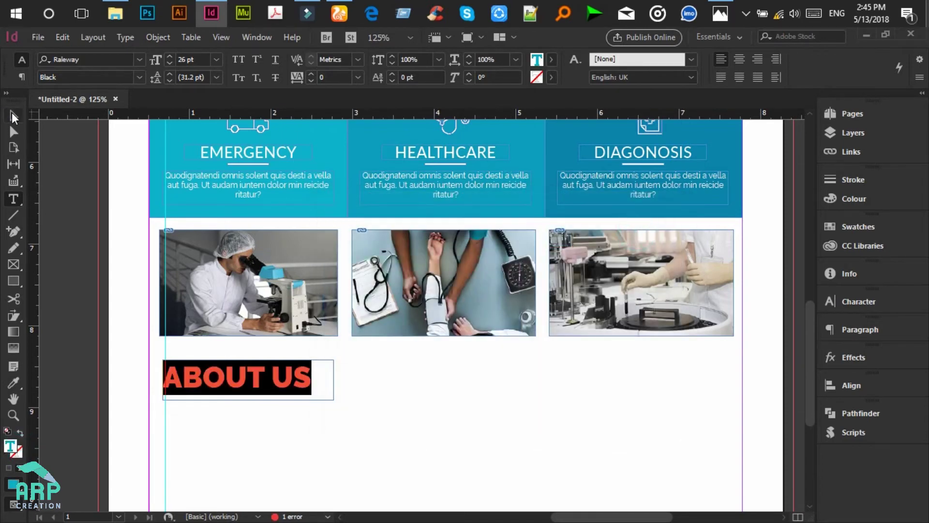
left_click(13, 116)
left_click(423, 360)
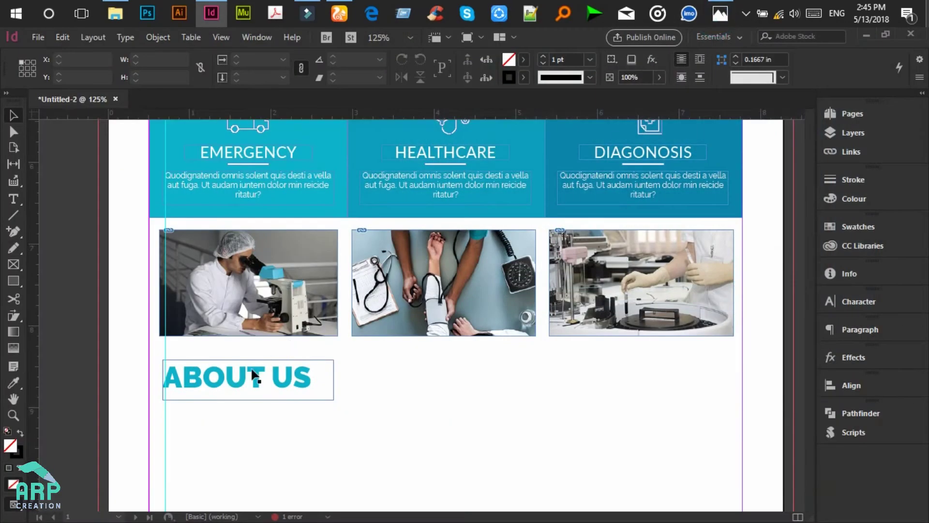
left_click(239, 375)
Step: Trim the ABOUT US frame to the heading and draw a thin bar beneath it
left_click_drag(248, 400, 248, 396)
scroll(248, 394, "up", 3)
scroll(248, 395, "down", 3)
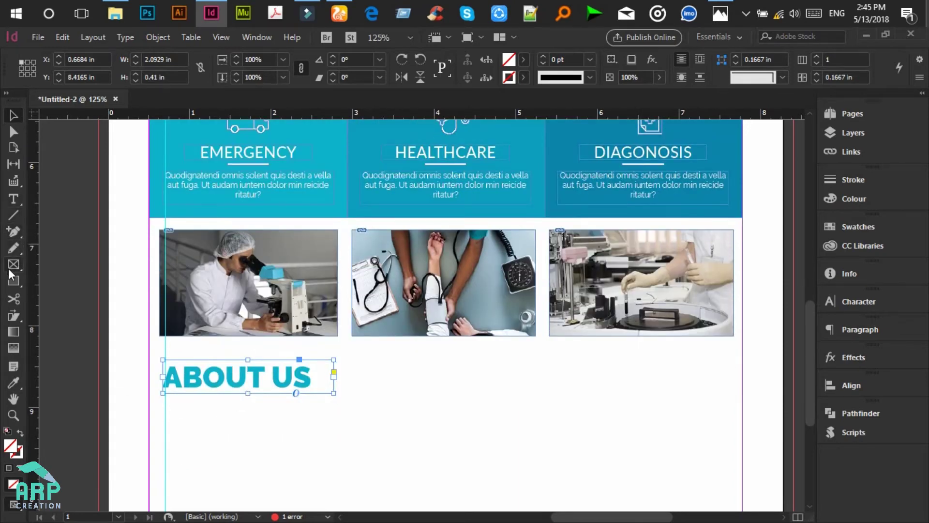
left_click(13, 281)
left_click_drag(163, 400, 216, 408)
Step: Remove the bar's stroke and give it a Paper fill, cancelling the stray size dialog
left_click(19, 432)
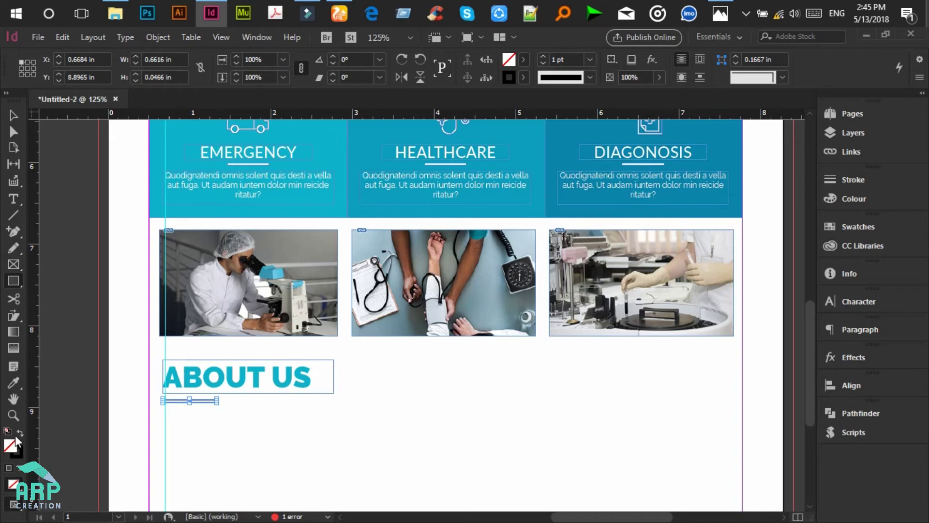
left_click(523, 59)
left_click(412, 129)
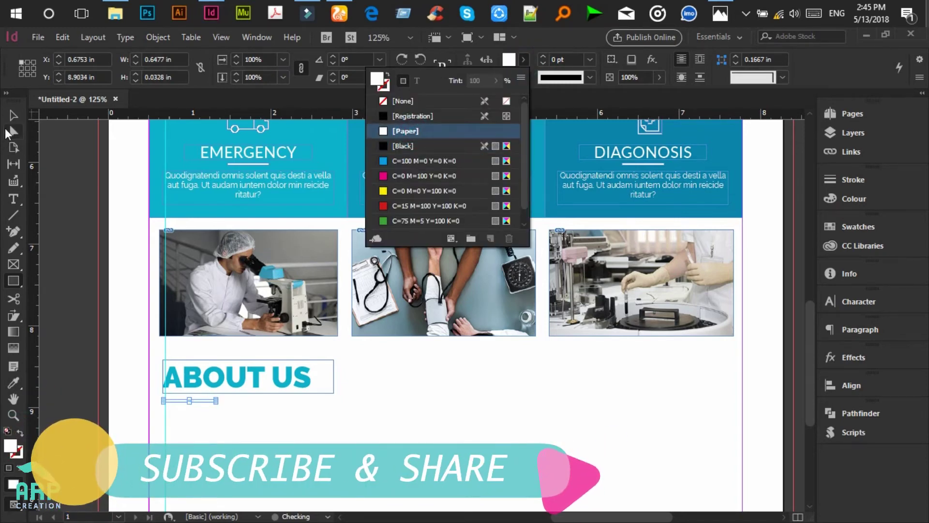
left_click(414, 414)
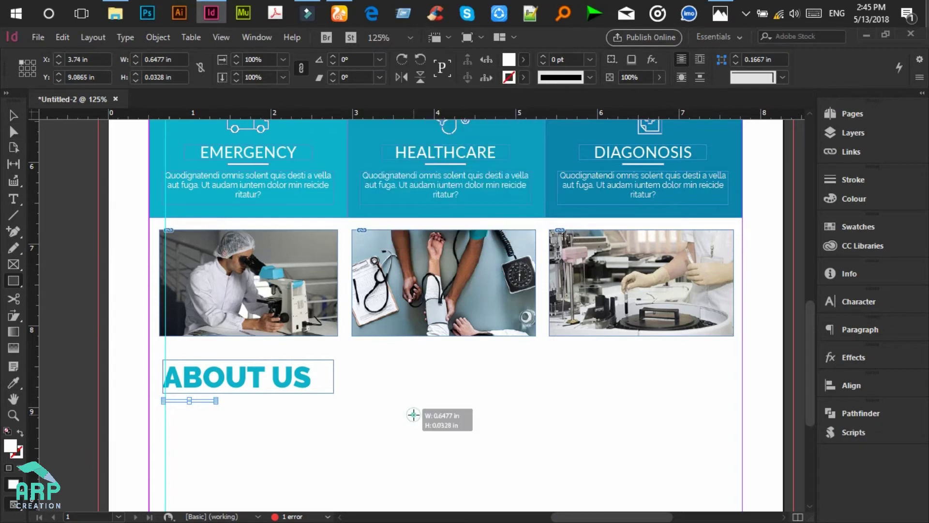
left_click(555, 288)
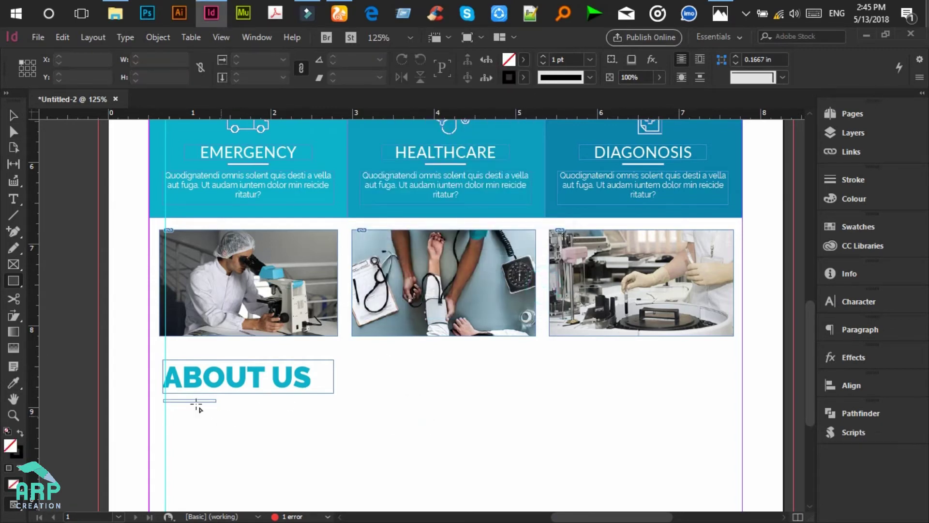
Step: Fill the bar with the flyer's teal using the Eyedropper
left_click(11, 112)
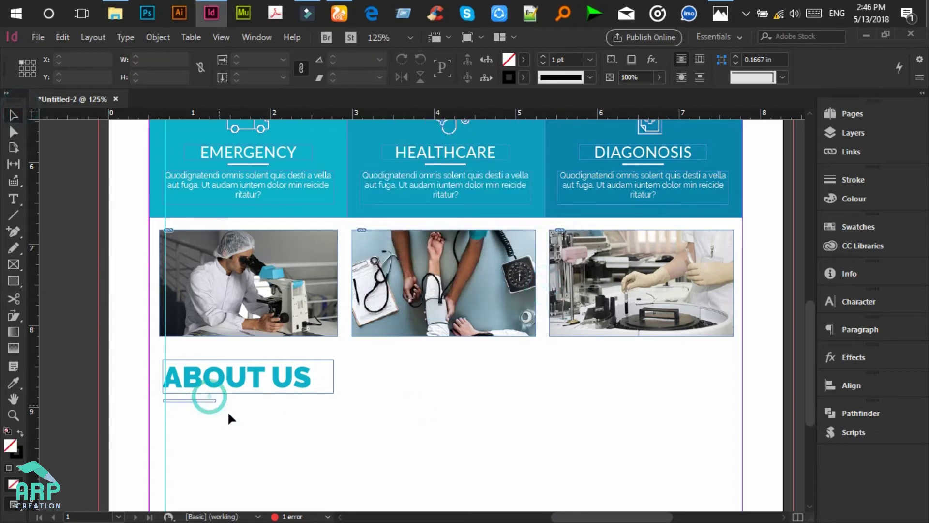
left_click_drag(206, 401, 203, 400)
left_click(203, 401)
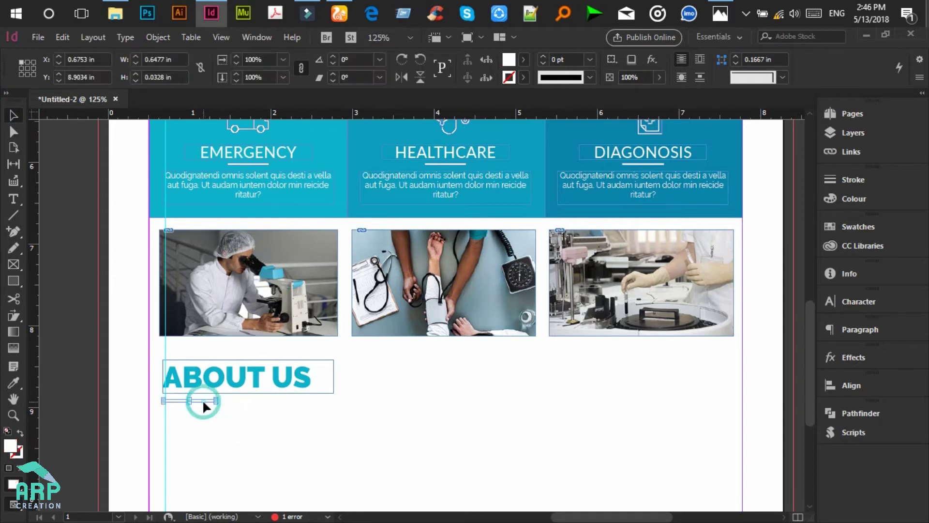
key("i")
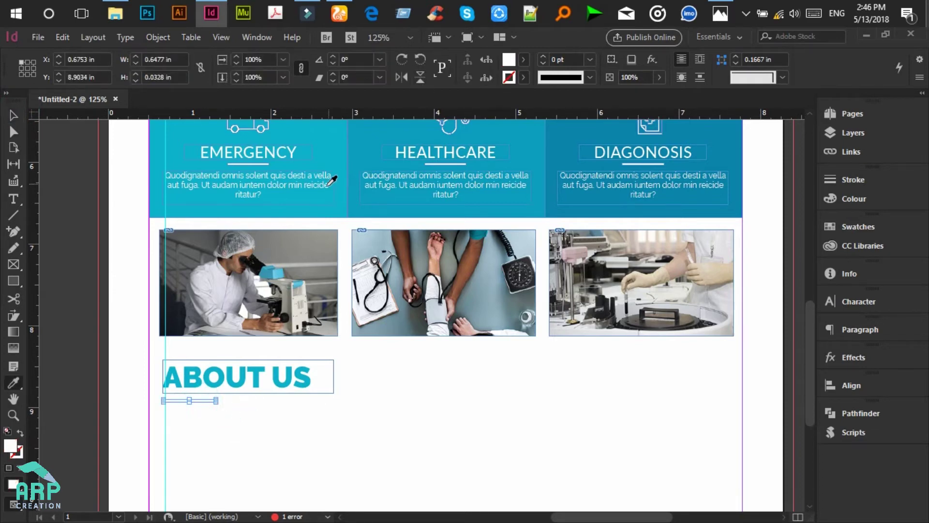
left_click(317, 210)
left_click(14, 115)
left_click(367, 417)
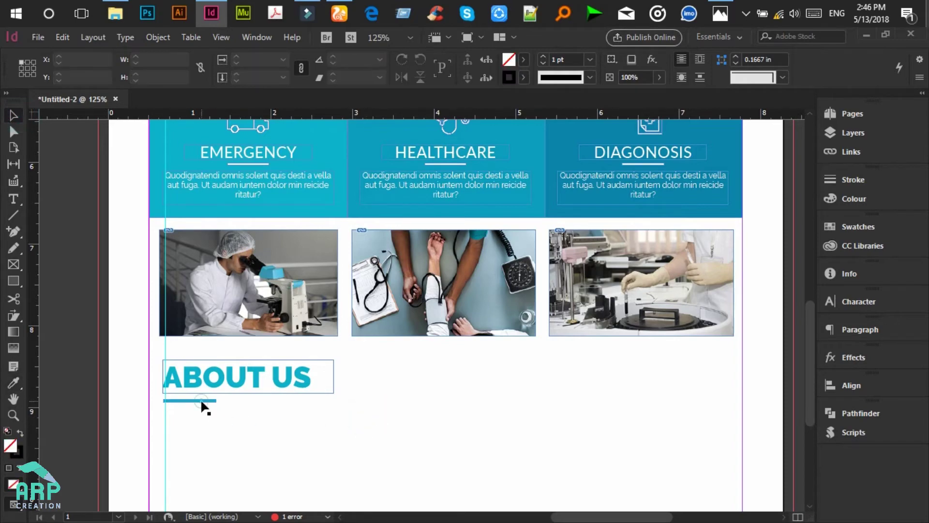
Step: Compare with the mockup and select the EMERGENCY body text frame
left_click(719, 11)
left_click(718, 10)
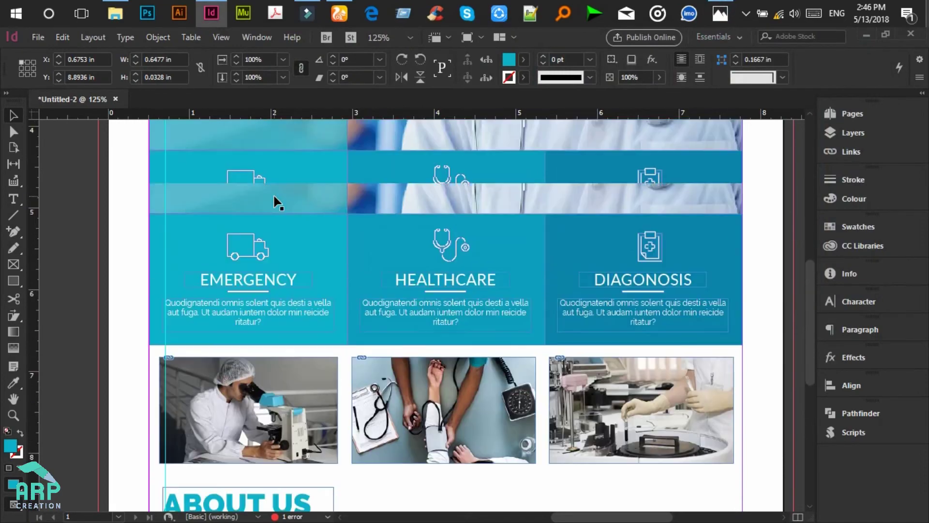
scroll(277, 202, "down", 3)
left_click(242, 221)
scroll(241, 220, "down", 1)
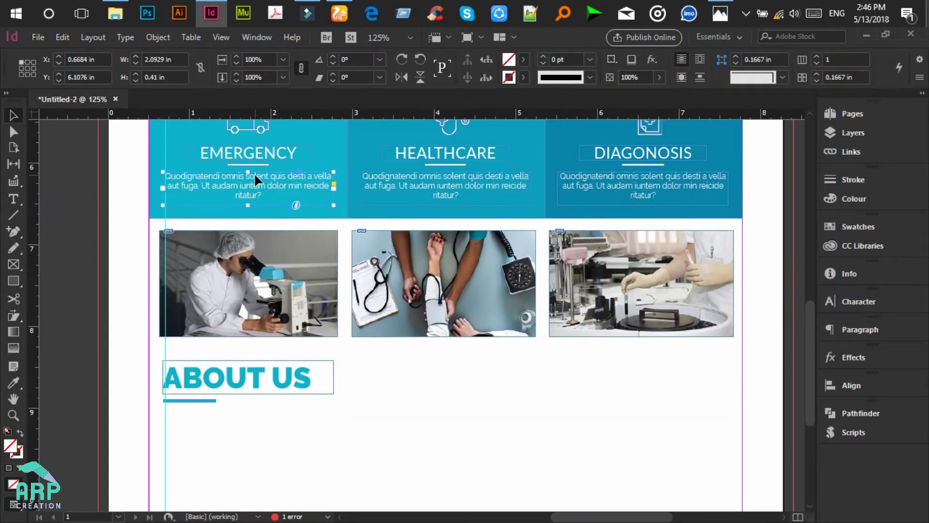
Step: Copy the EMERGENCY paragraph below the teal bar, recolour it dark grey 252525 and left-align it
left_click_drag(243, 189, 242, 424)
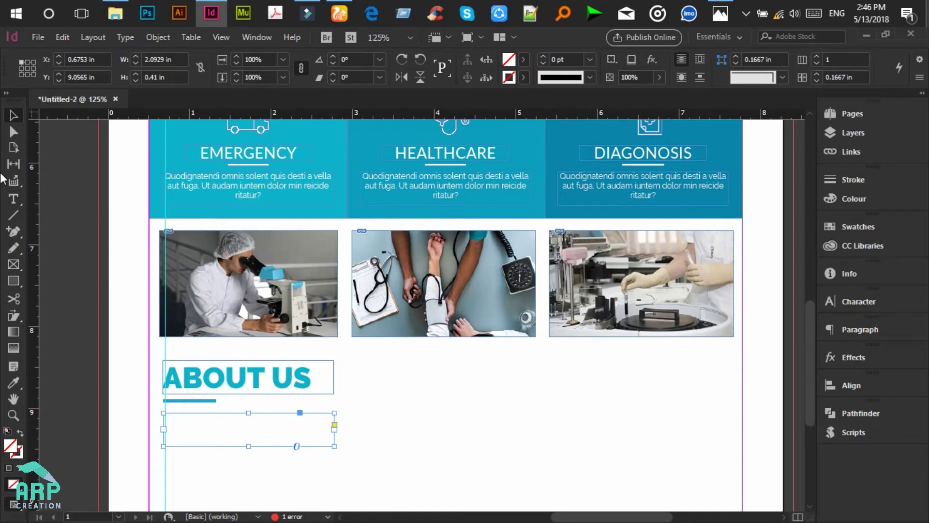
left_click(13, 200)
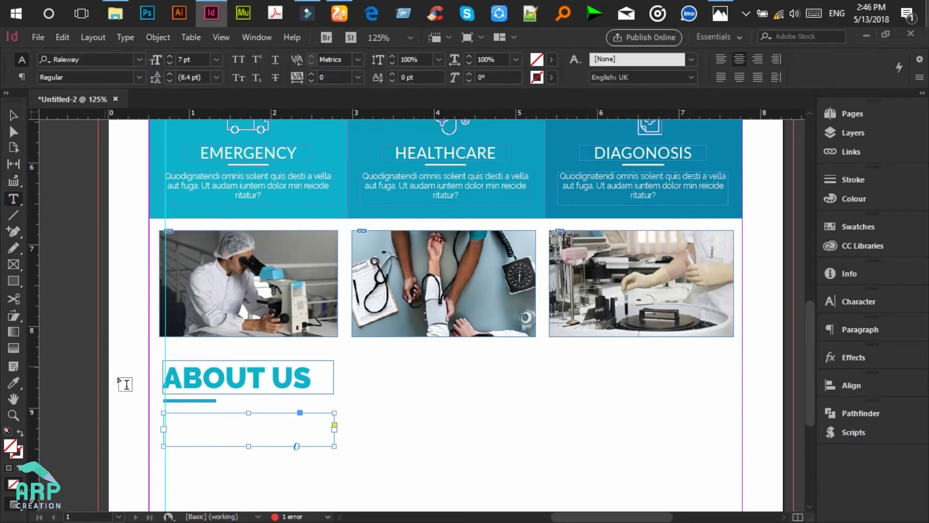
triple_click(285, 426)
double_click(11, 444)
left_click(544, 374)
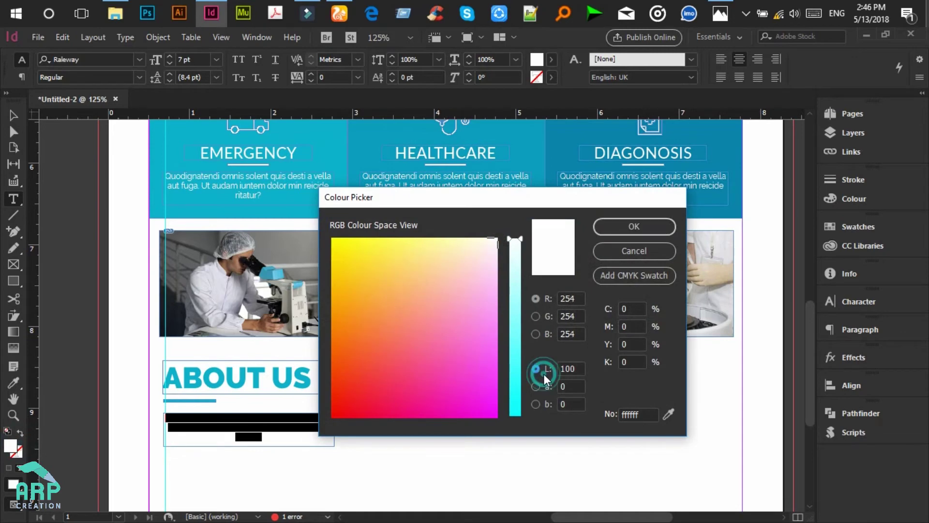
left_click_drag(518, 367, 518, 390)
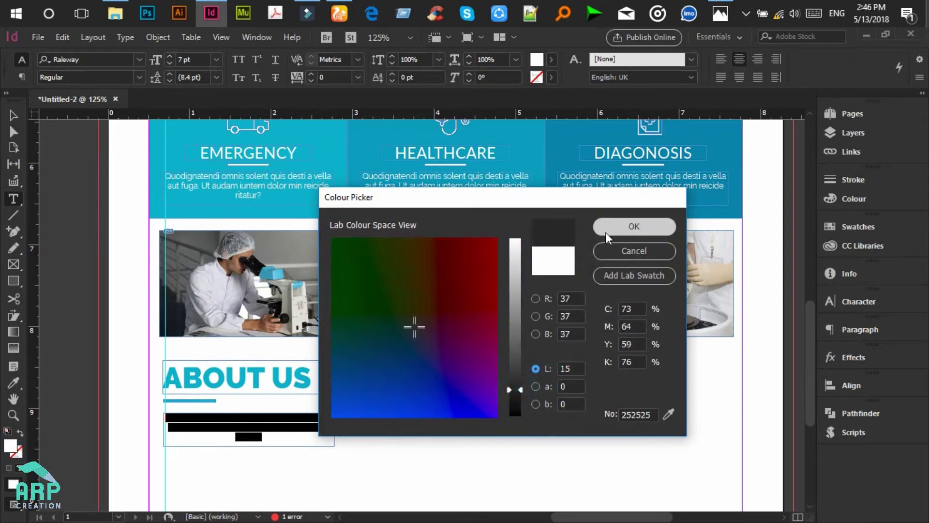
left_click(606, 231)
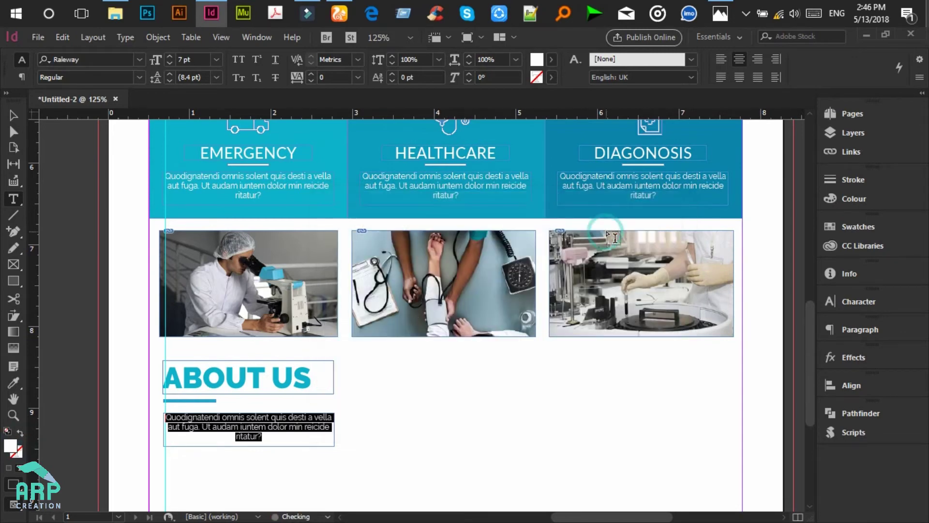
left_click(720, 60)
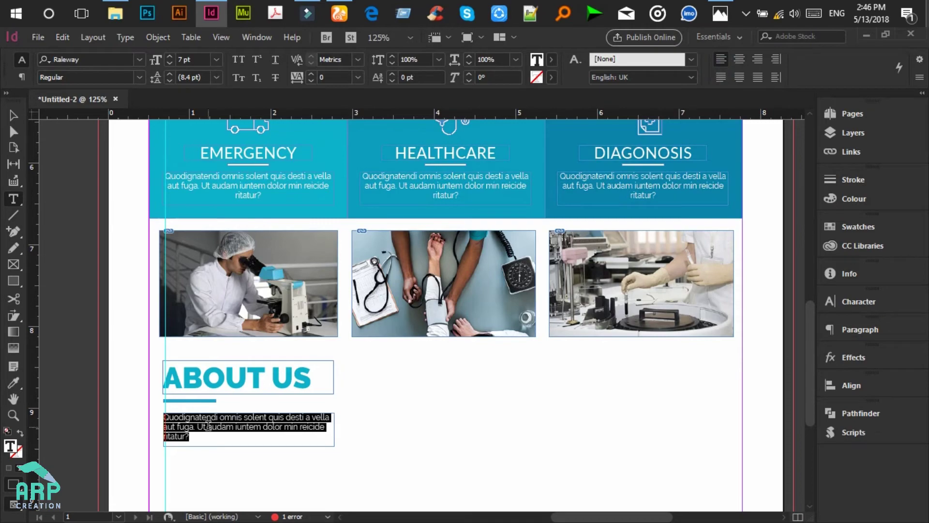
Step: Check the mockup and select the About Us body text frame
scroll(208, 426, "down", 3)
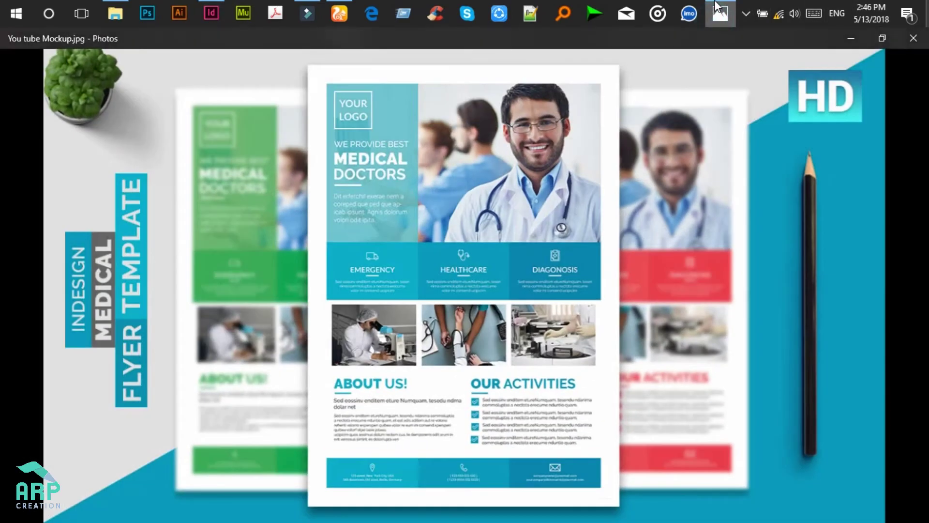
left_click(719, 13)
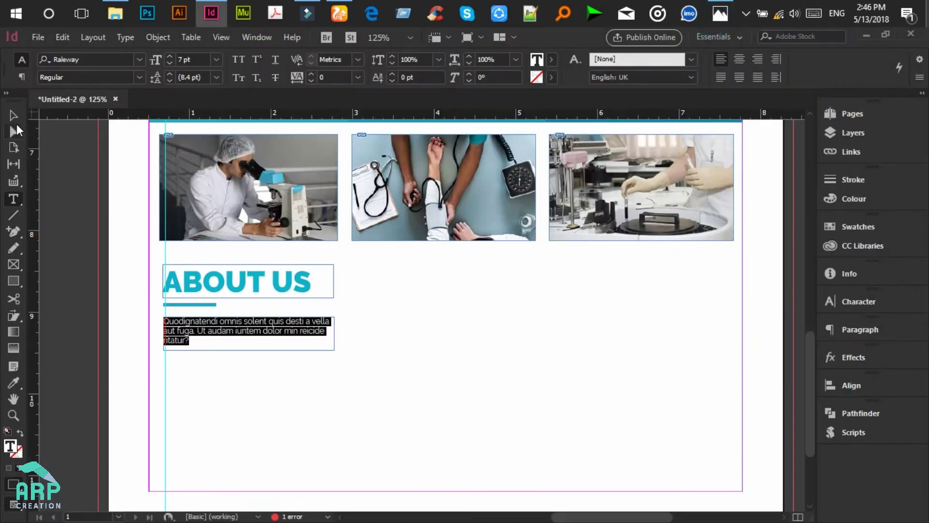
left_click(14, 116)
left_click(332, 330)
Step: Widen the About Us paragraph frame and set its text in Raleway Medium at 10 pt
left_click_drag(334, 332, 448, 331)
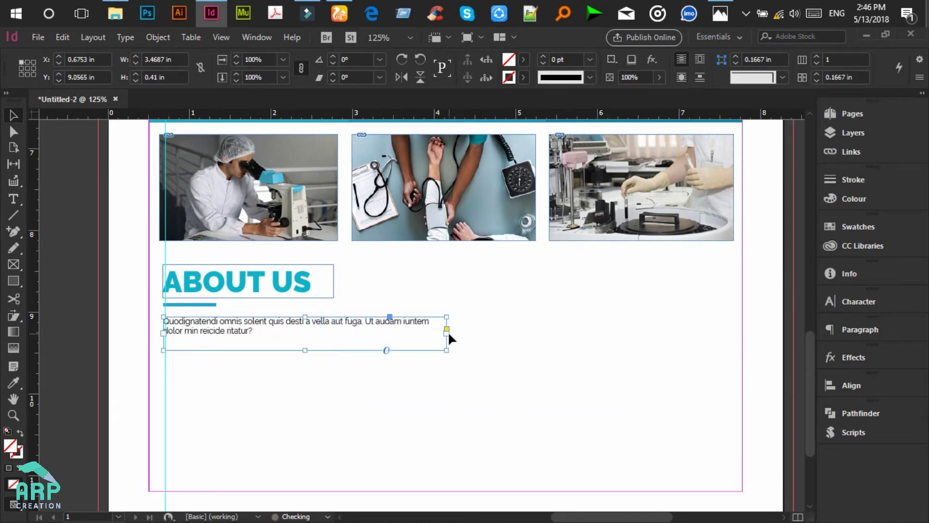
left_click(13, 199)
left_click(197, 325)
key("ctrl+a")
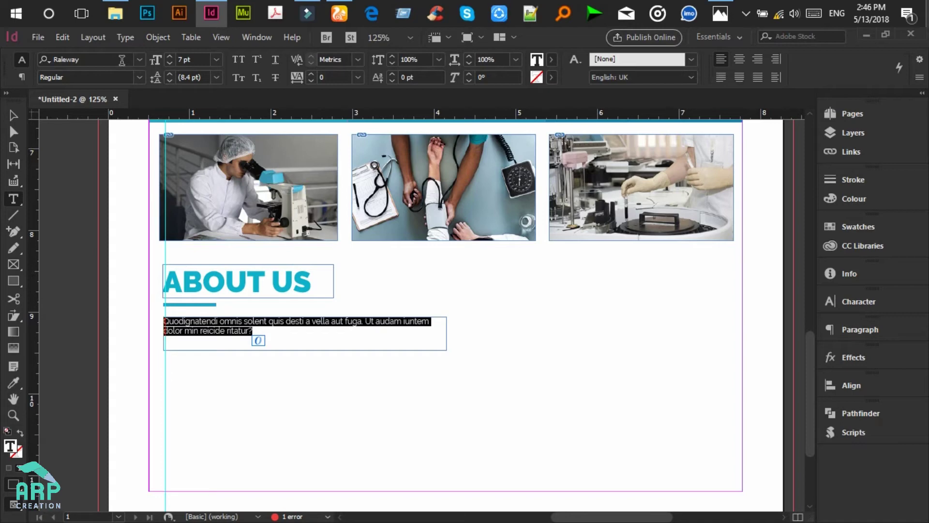
left_click(138, 76)
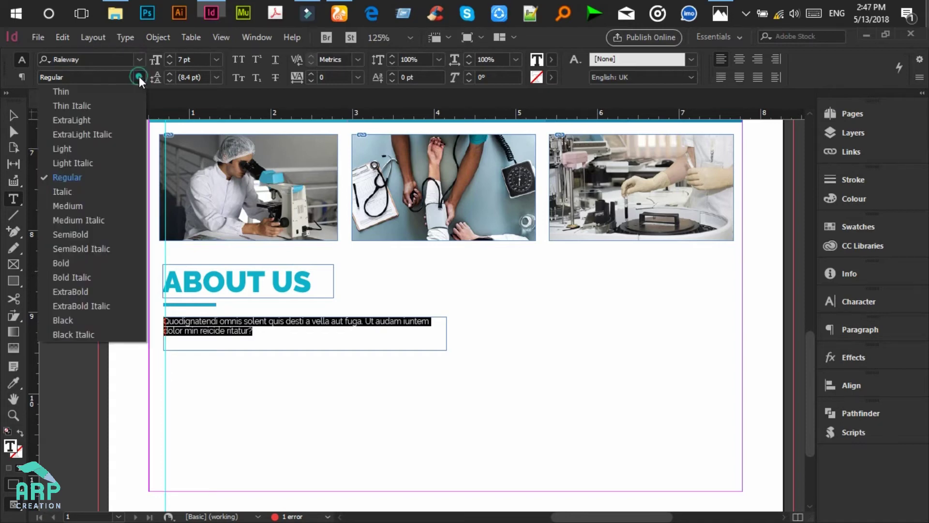
left_click(82, 201)
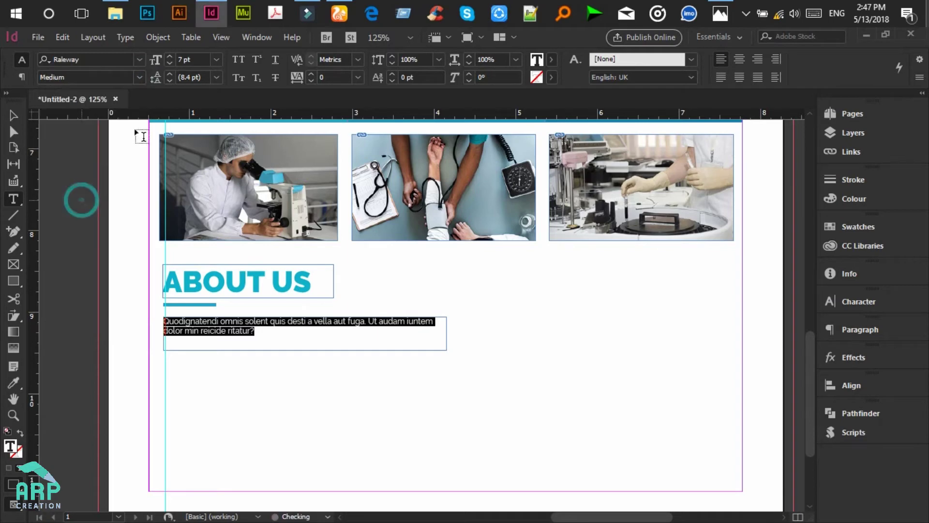
left_click(185, 58)
key("BackSpace")
type("10")
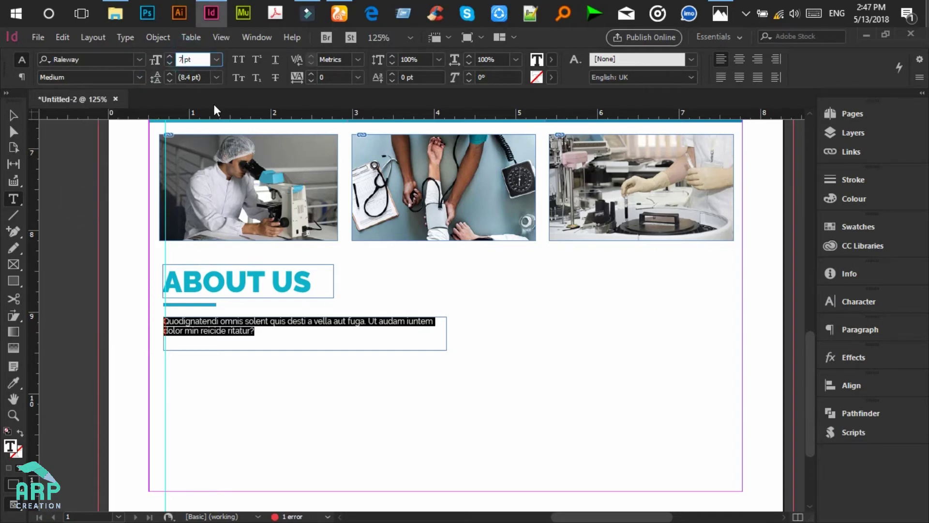
key("Return")
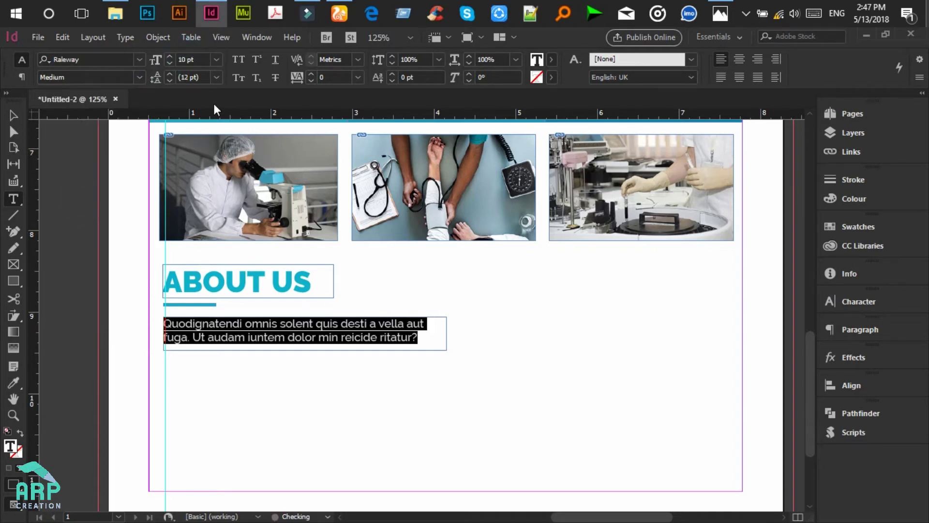
left_click(14, 116)
scroll(223, 354, "down", 2)
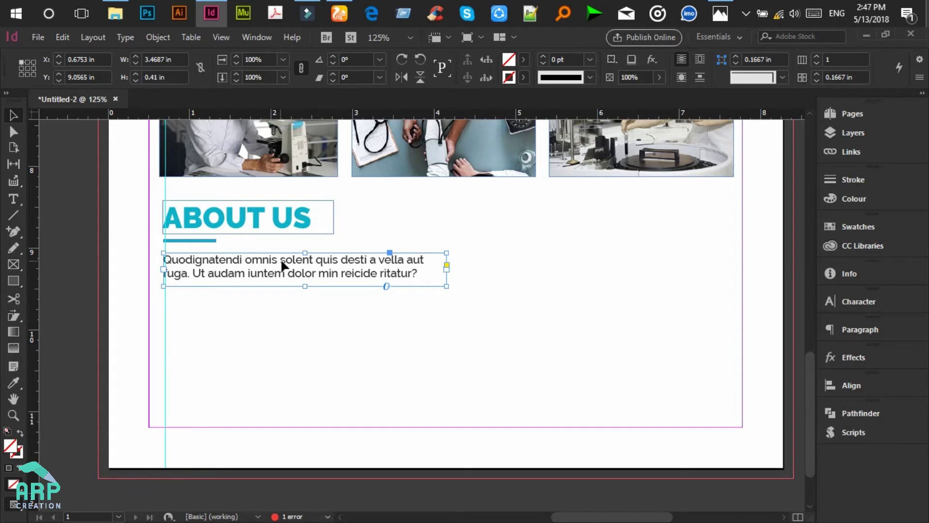
Step: Duplicate the About Us paragraph frame just below the original
left_click_drag(289, 260, 307, 375)
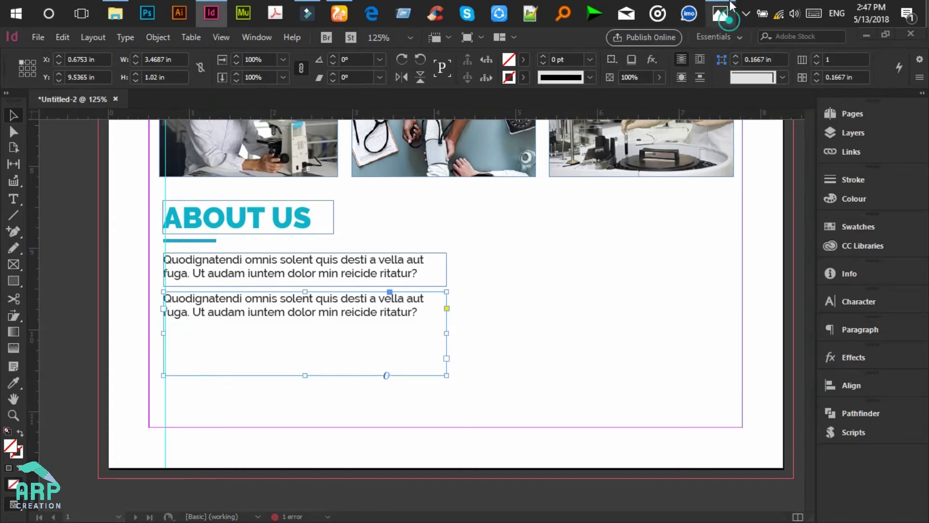
left_click(730, 6)
left_click(731, 7)
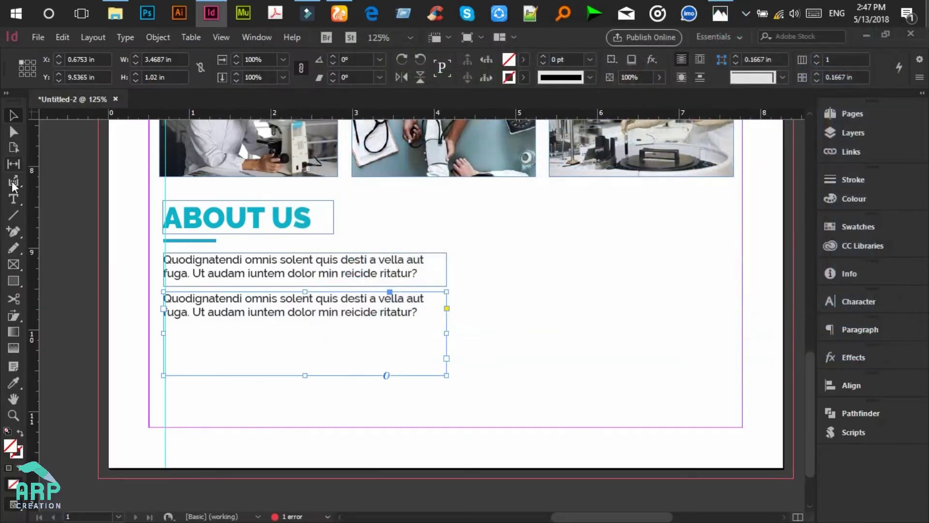
Step: Fill the duplicate frame with placeholder text and set it to 7 pt
left_click(13, 199)
left_click(259, 309)
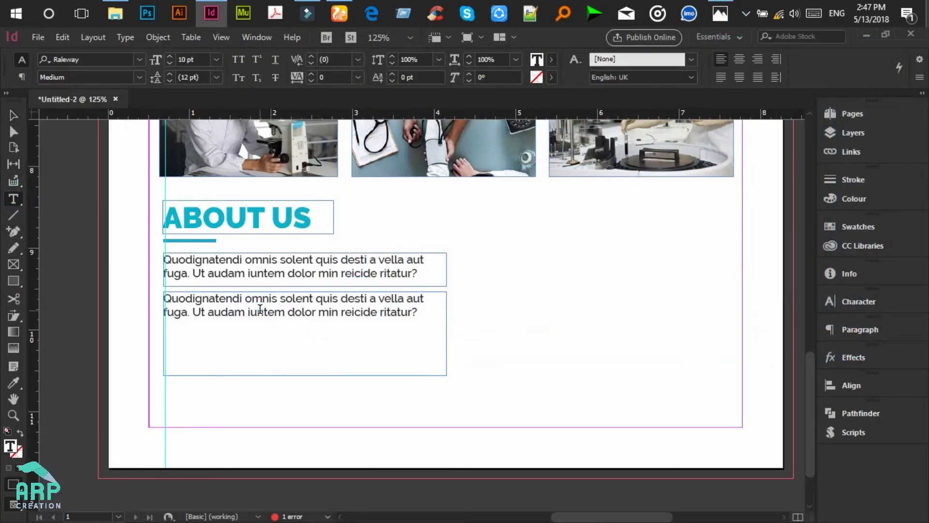
key("ctrl+a")
left_click(126, 37)
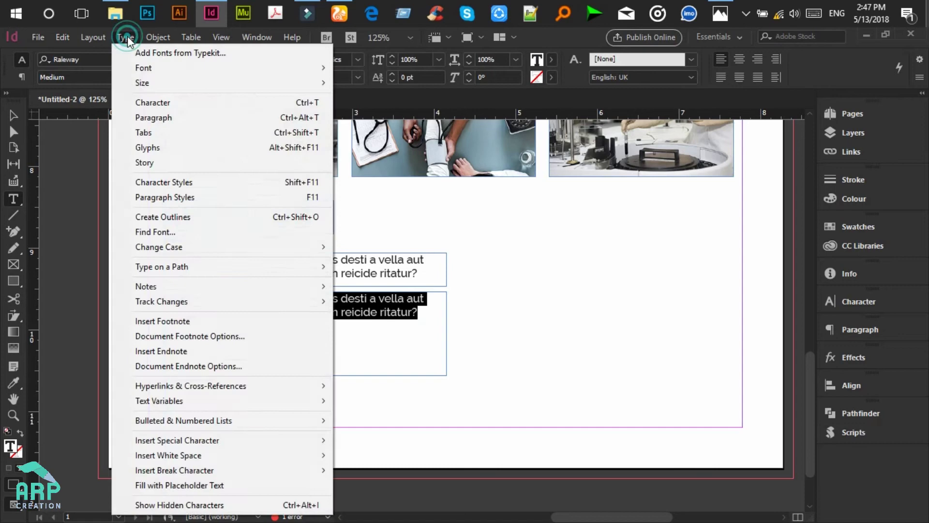
left_click(158, 482)
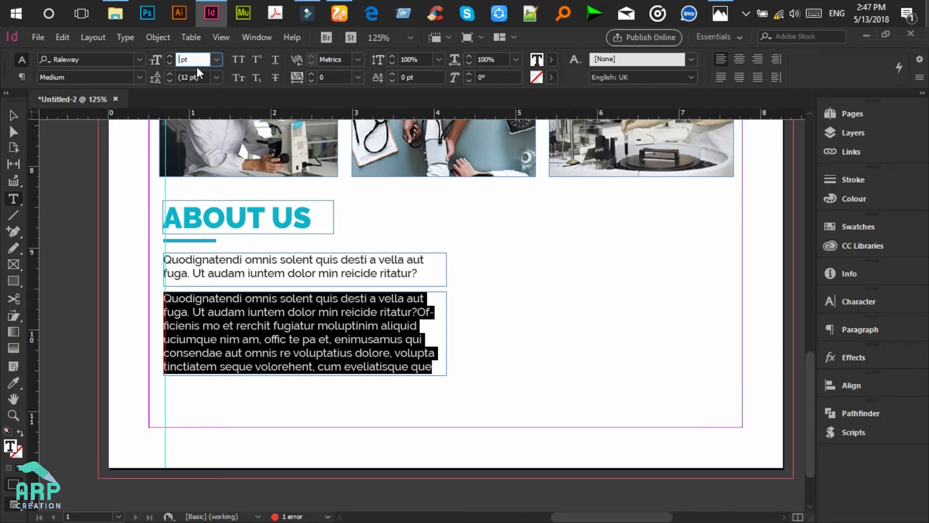
key("Return")
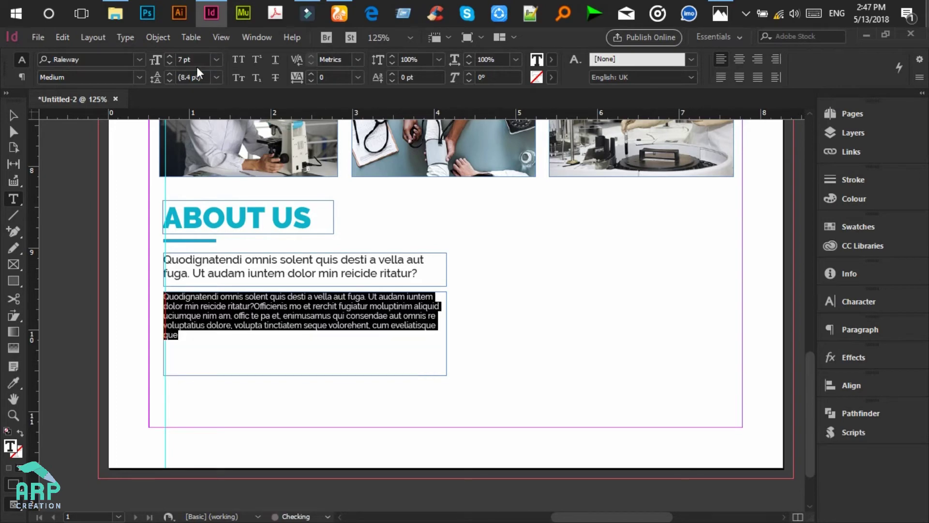
left_click(13, 115)
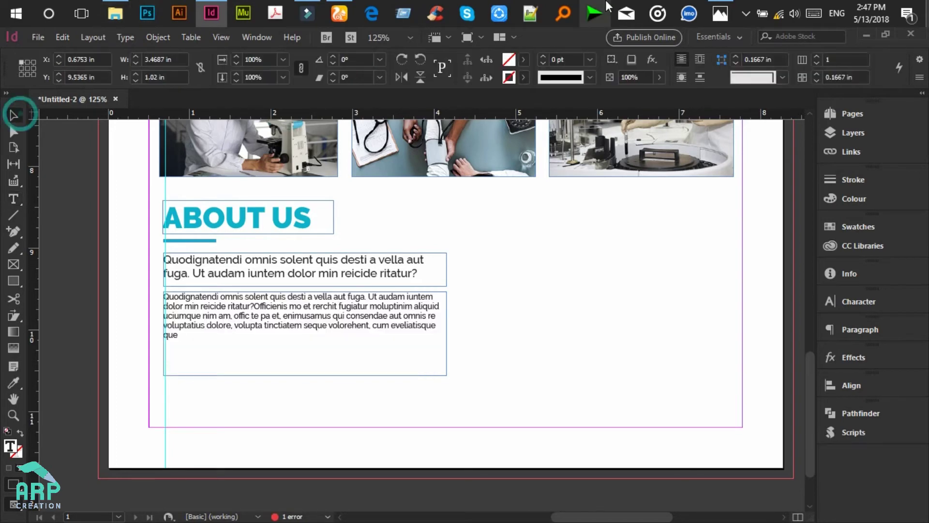
left_click(720, 10)
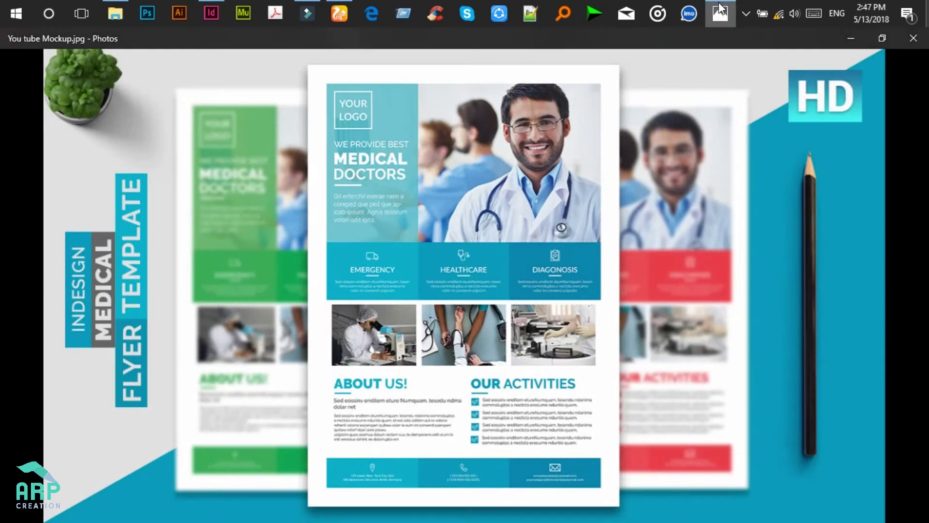
left_click(720, 11)
left_click(18, 201)
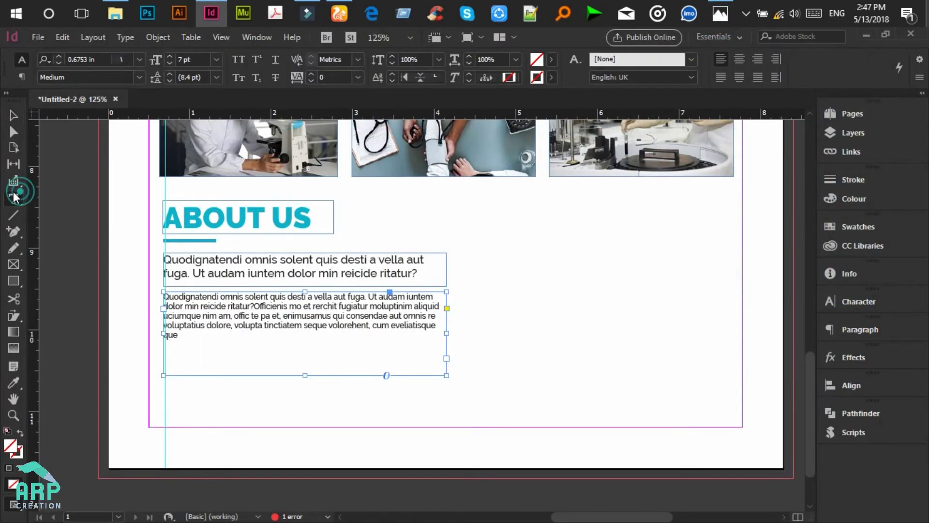
Step: Paste a repeat of the last two body-text lines at the end of the paragraph
left_click(726, 7)
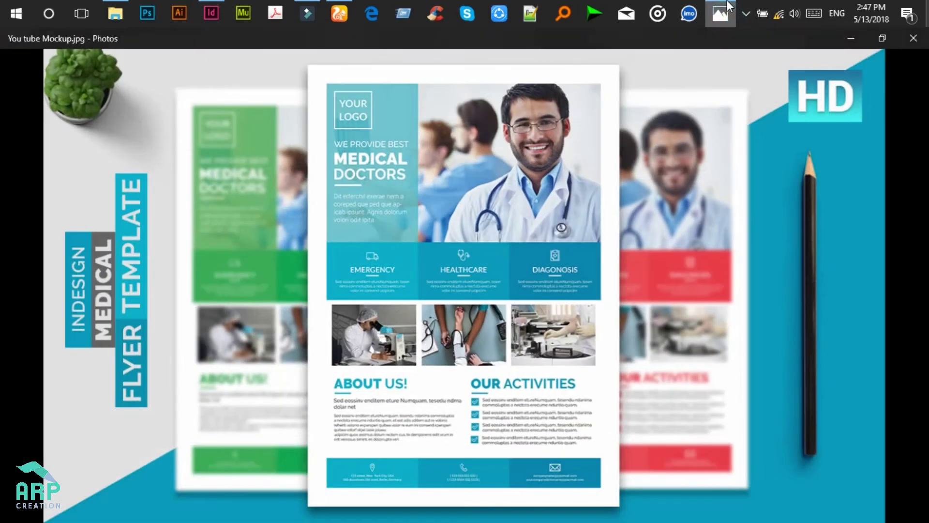
left_click(721, 12)
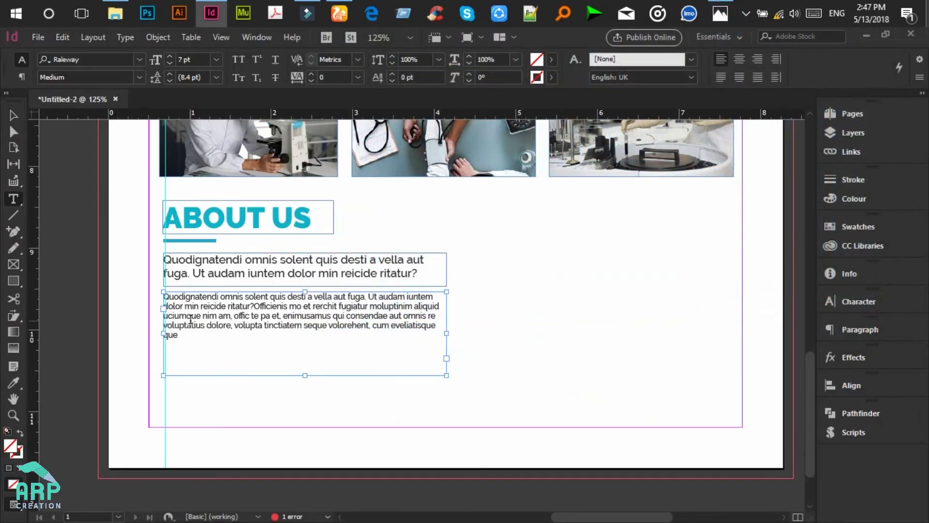
left_click_drag(180, 337, 160, 323)
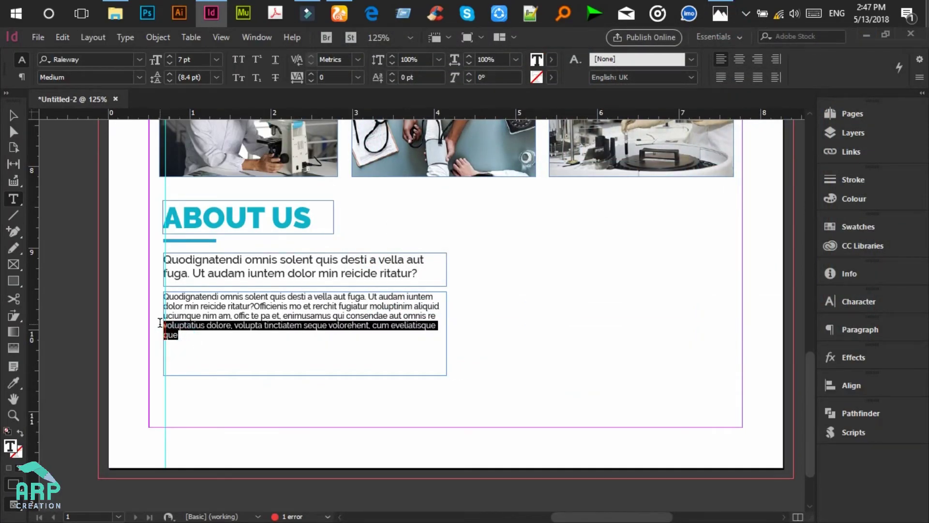
left_click(193, 335)
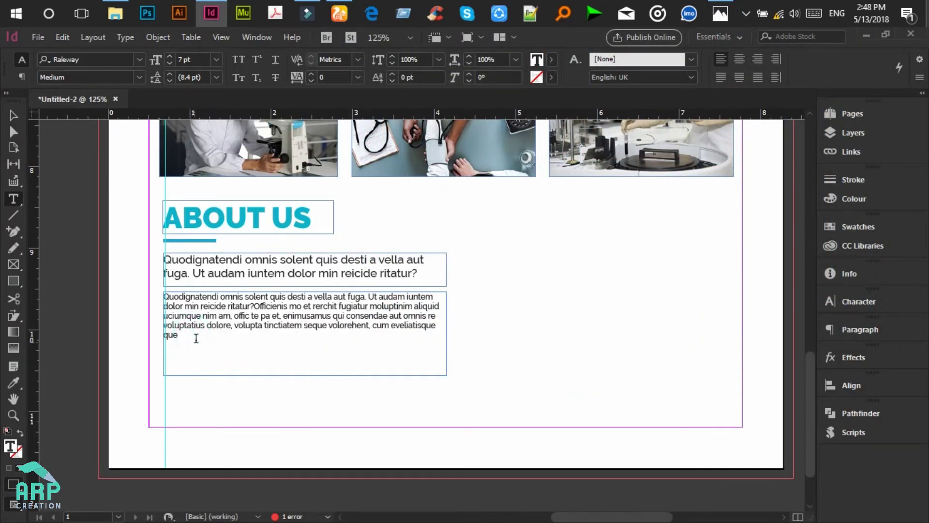
left_click_drag(183, 335, 160, 323)
key("ctrl+c")
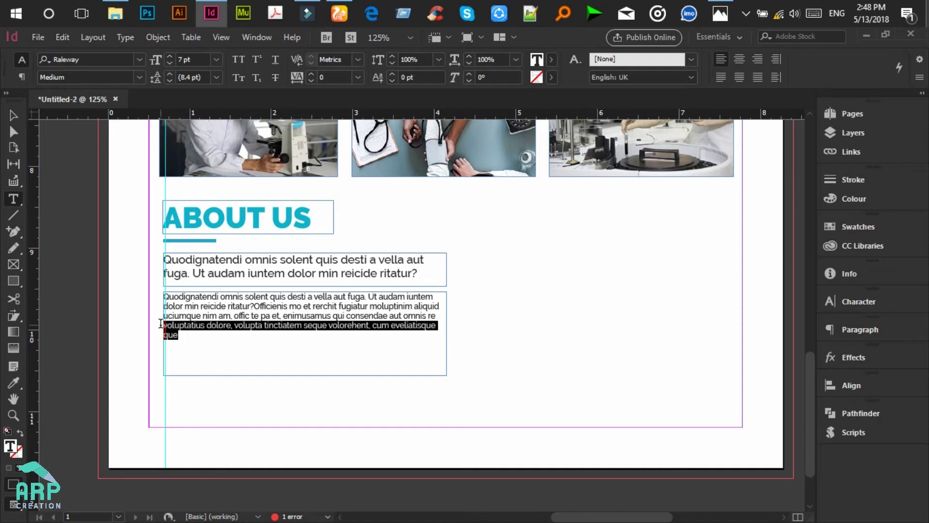
left_click(191, 335)
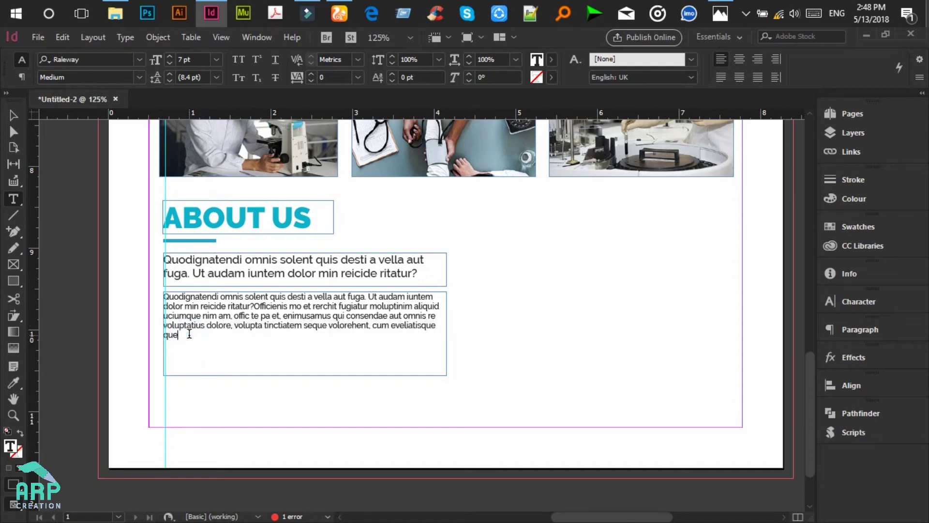
key("Return")
key("ctrl+v")
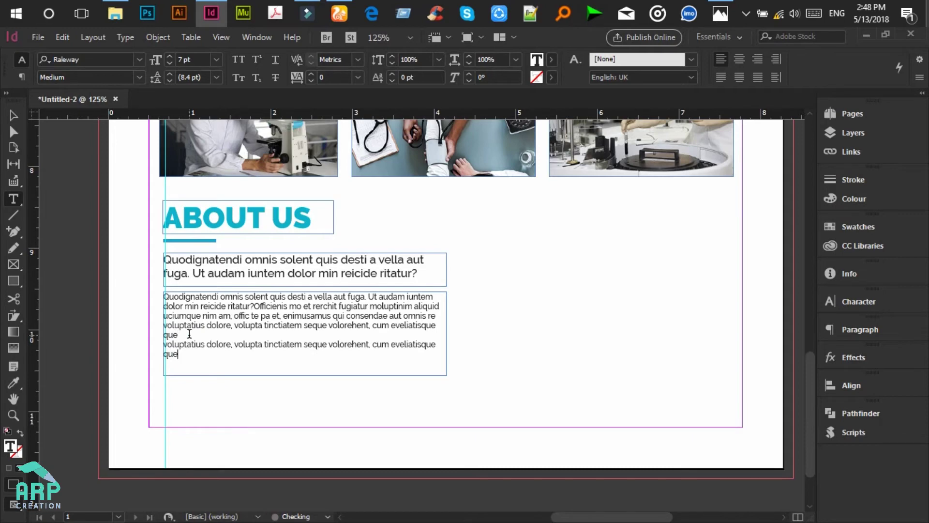
Step: Shorten the body text frame to 0.89 in tall so it fits its text
left_click(13, 116)
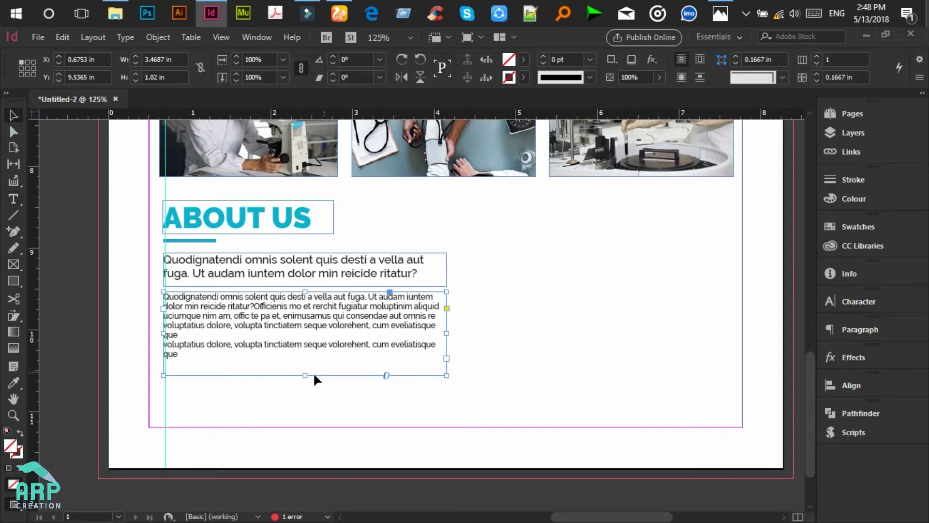
left_click_drag(306, 365, 306, 364)
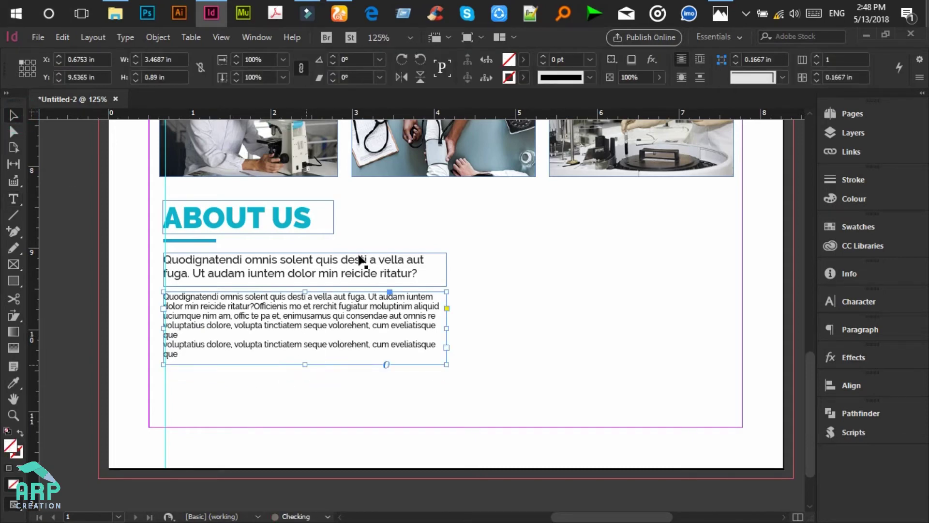
left_click(382, 225)
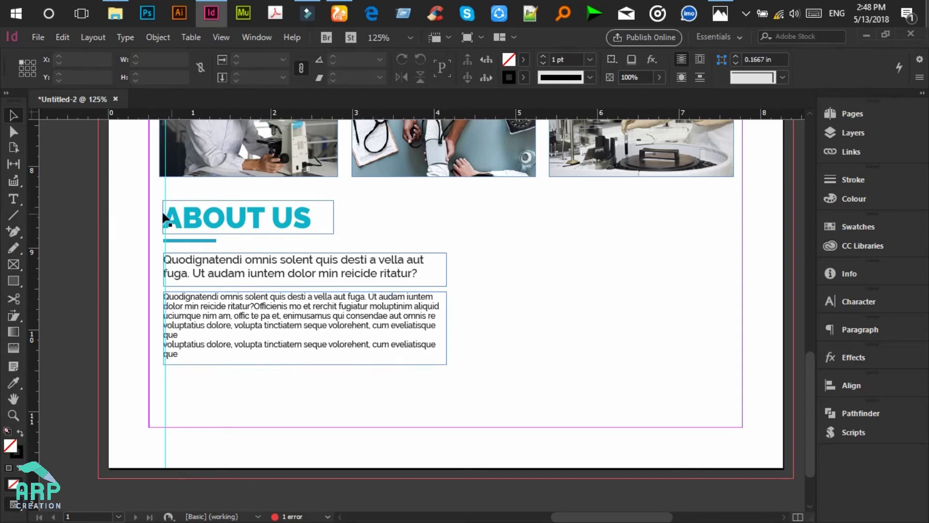
left_click_drag(147, 202, 531, 218)
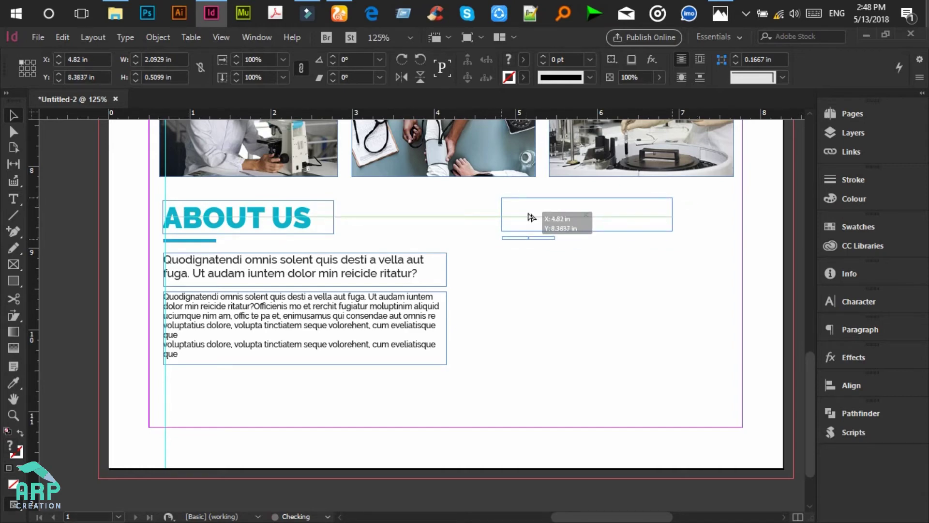
Step: Add a column-edge guide and copy the ABOUT US heading and underline into the right column
left_click_drag(531, 218, 531, 217)
key("ctrl+z")
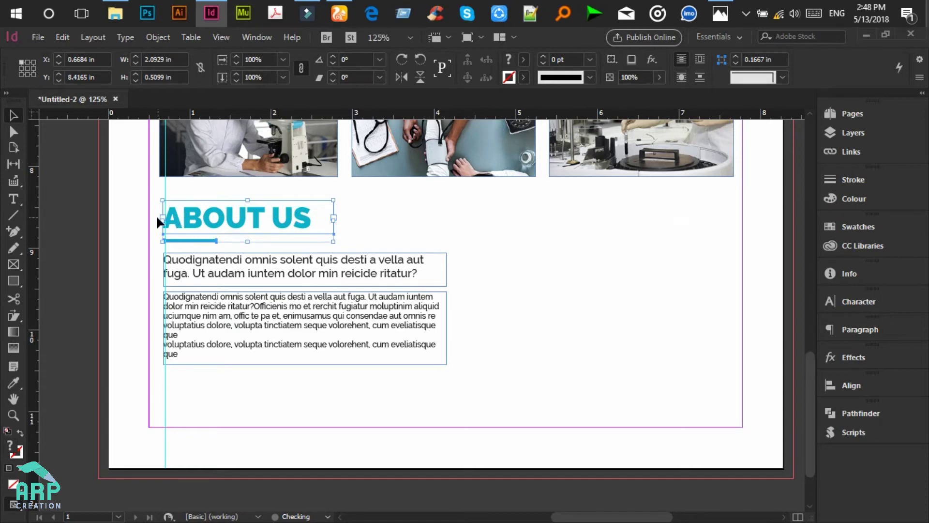
left_click_drag(38, 181, 447, 207)
left_click(202, 211)
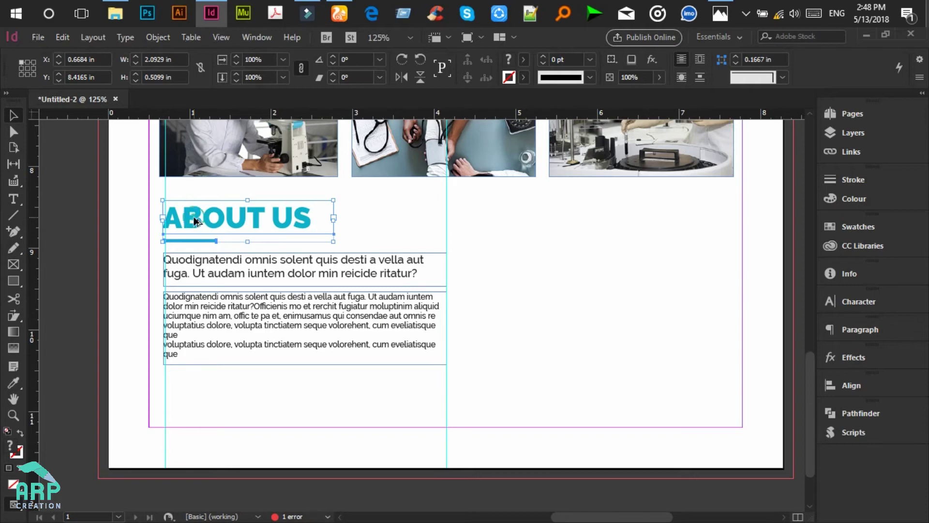
left_click_drag(194, 221, 480, 221)
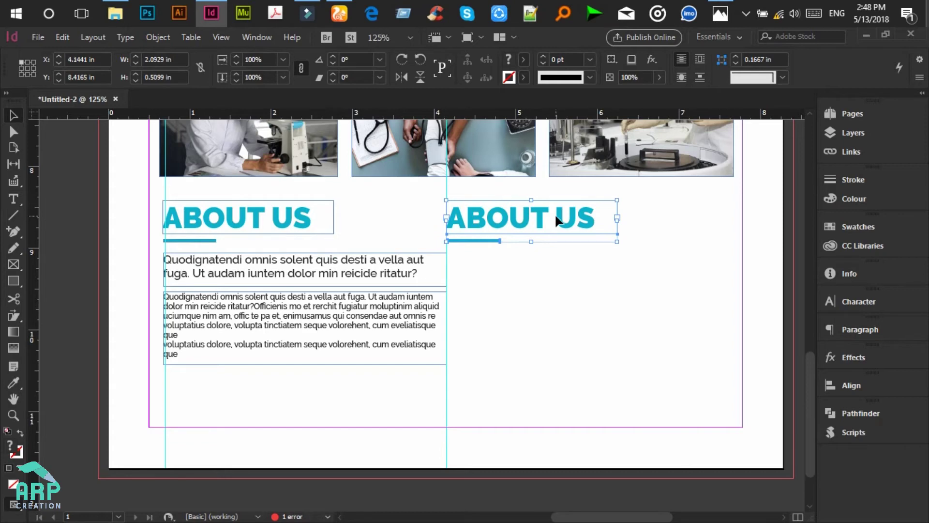
key("Right")
key("Right")
key("Right")
key("Right")
key("Right")
key("Right")
key("Right")
key("Right")
key("Right")
key("Right")
key("Right")
key("Right")
key("Right")
Step: Retype the copied heading as ACTIVITIES and view the reference mockup
left_click(14, 198)
left_click(491, 208)
left_click_drag(482, 218, 689, 215)
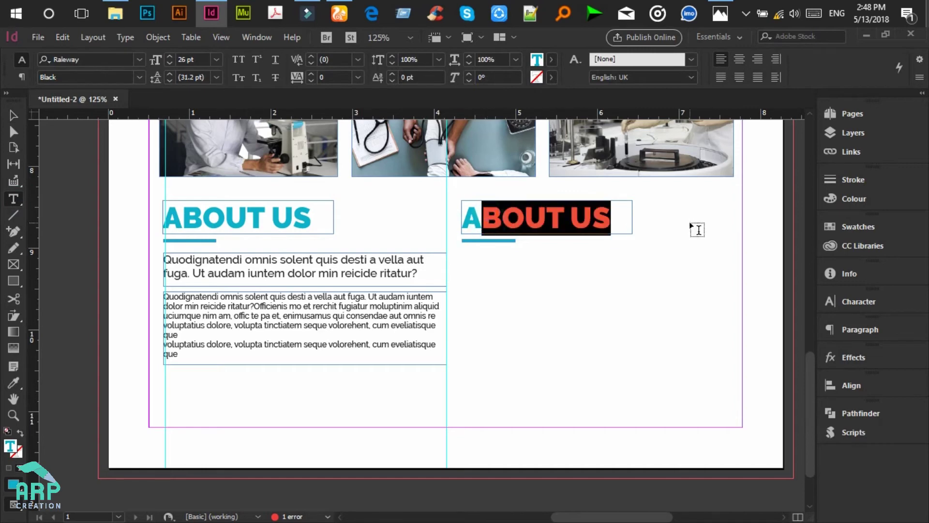
type("CTIVI")
type("TIE")
key("BackSpace")
type("IES")
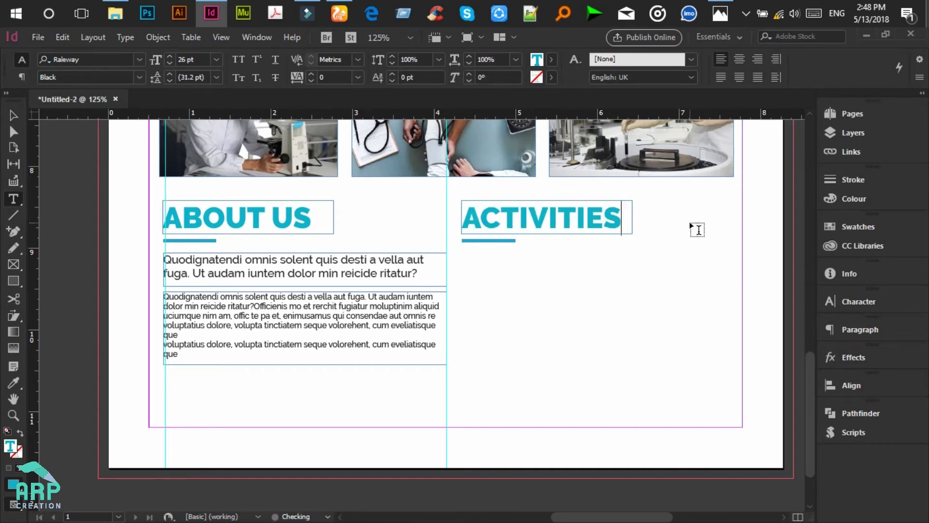
left_click(720, 13)
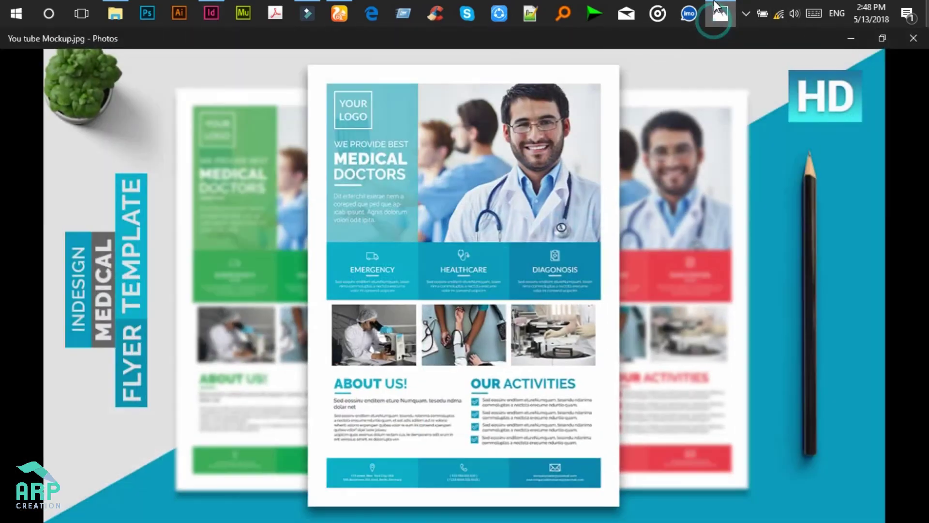
Step: Widen the heading frame and change its text to OUR ACTIVITIES
left_click(720, 13)
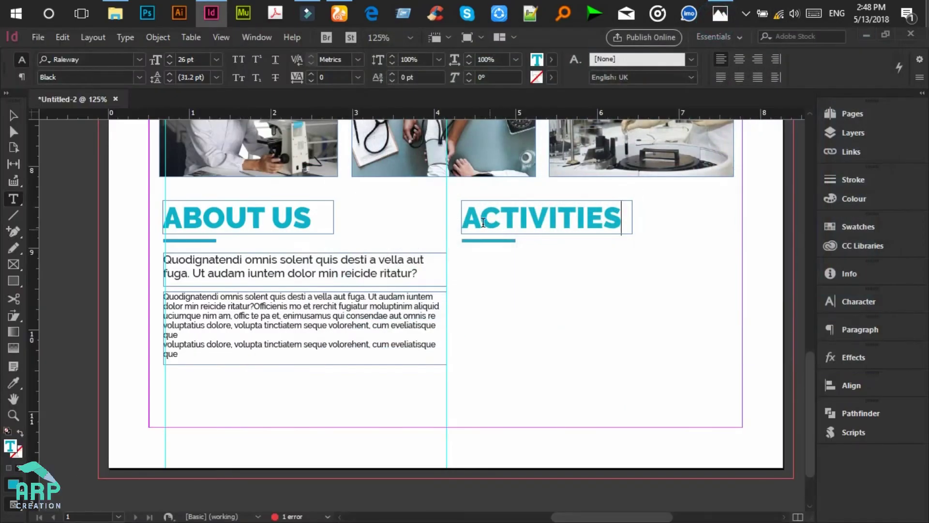
left_click(13, 115)
left_click(632, 210)
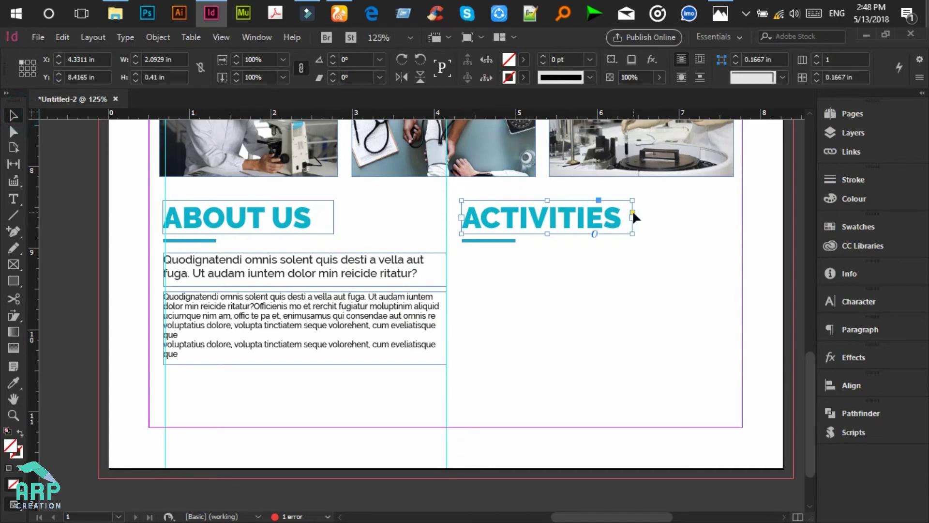
left_click_drag(632, 216, 721, 216)
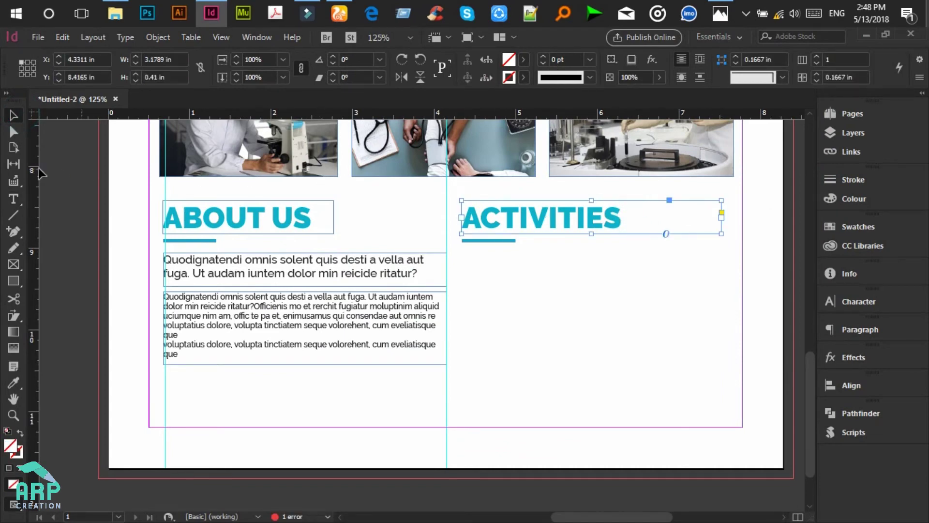
left_click(13, 199)
double_click(501, 218)
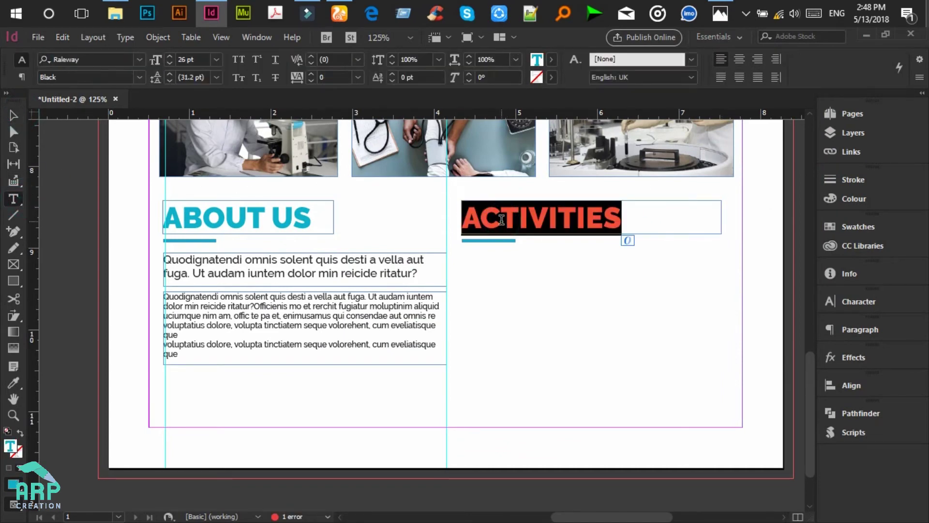
type("OUR ACTIVITIES")
Step: Set the word ACTIVITIES to Raleway Bold, leaving OUR in Black
left_click_drag(531, 218, 692, 219)
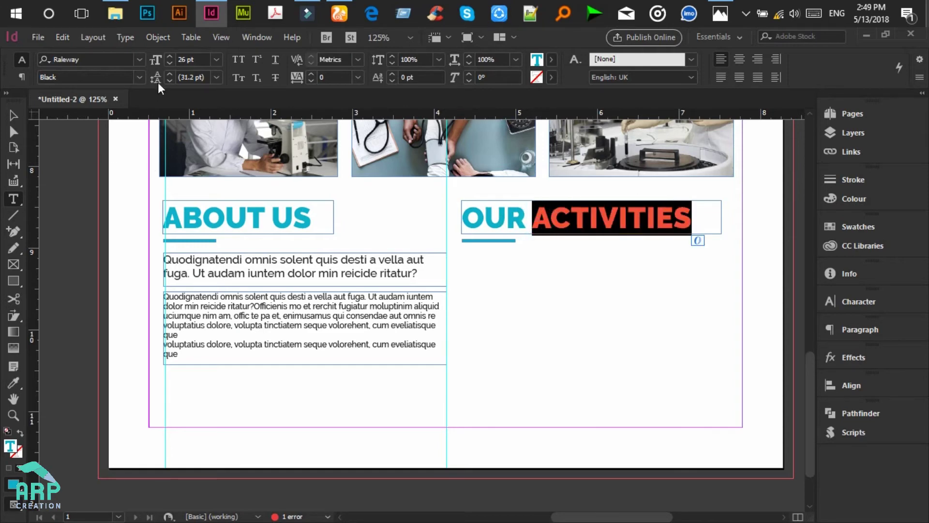
left_click(139, 77)
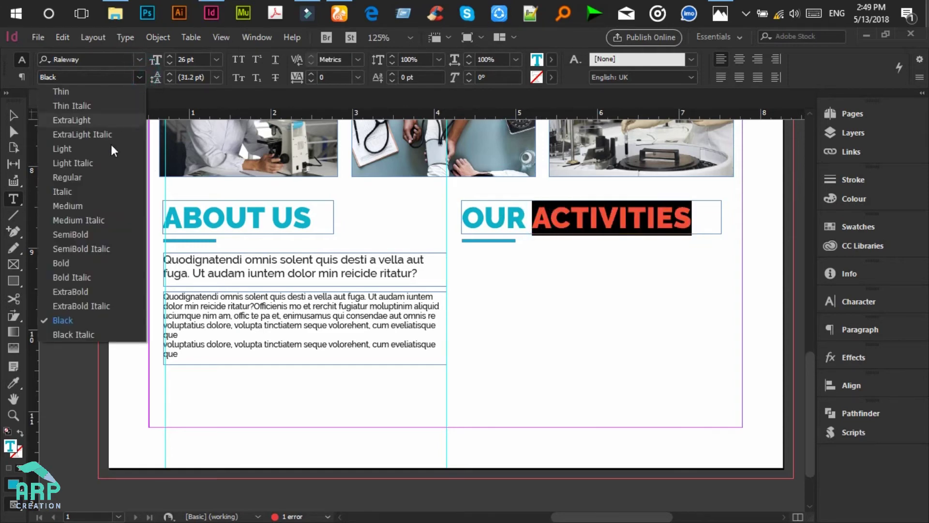
left_click(80, 262)
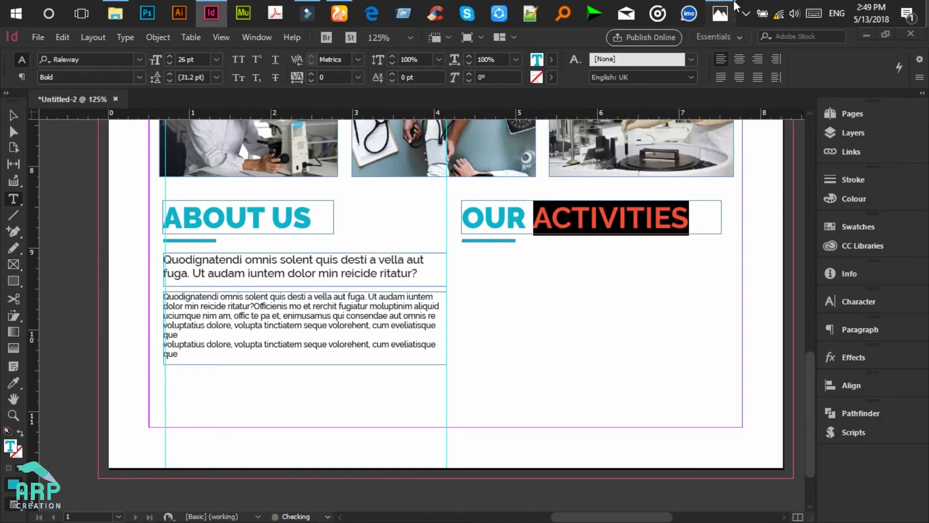
left_click(731, 9)
left_click(721, 14)
left_click(629, 205)
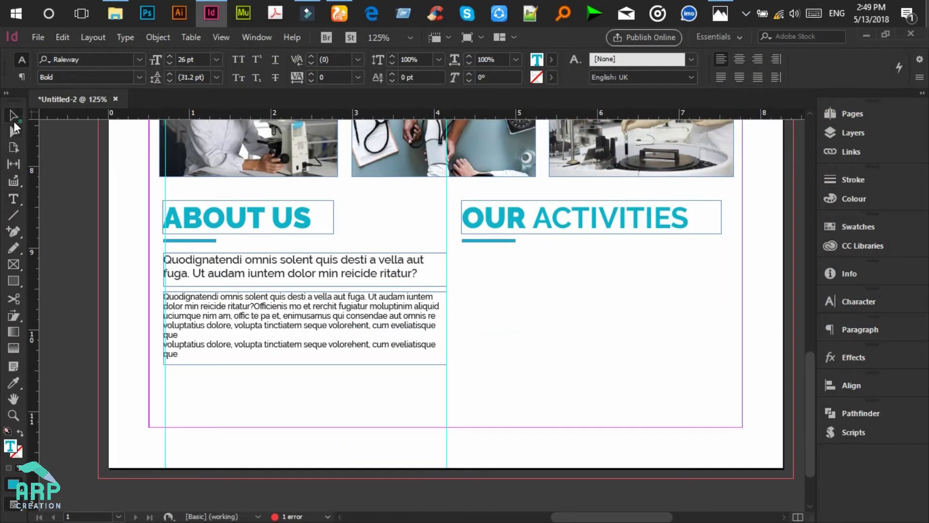
left_click(13, 115)
left_click(519, 283)
left_click(17, 279)
Step: Draw a small square on a new guide under OUR ACTIVITIES and fill it with the banner blue
left_click_drag(34, 194, 462, 279)
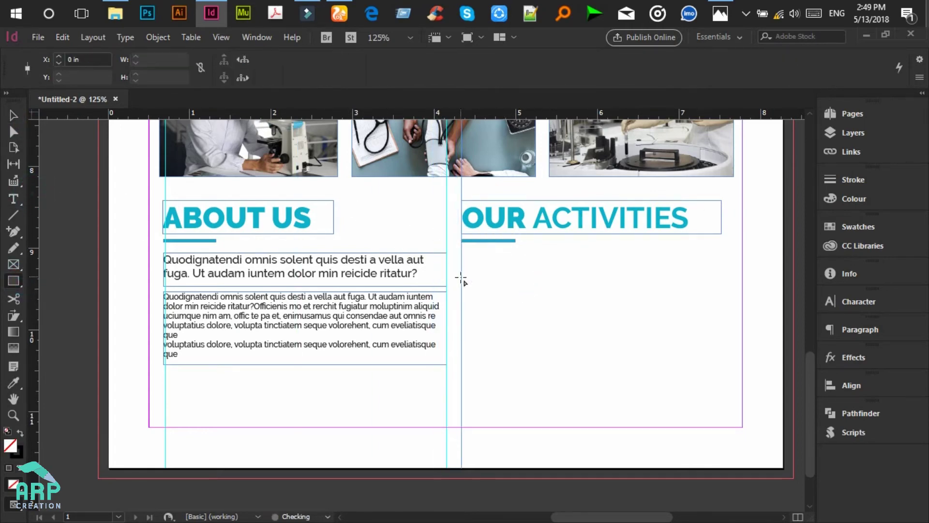
left_click_drag(461, 253, 484, 270)
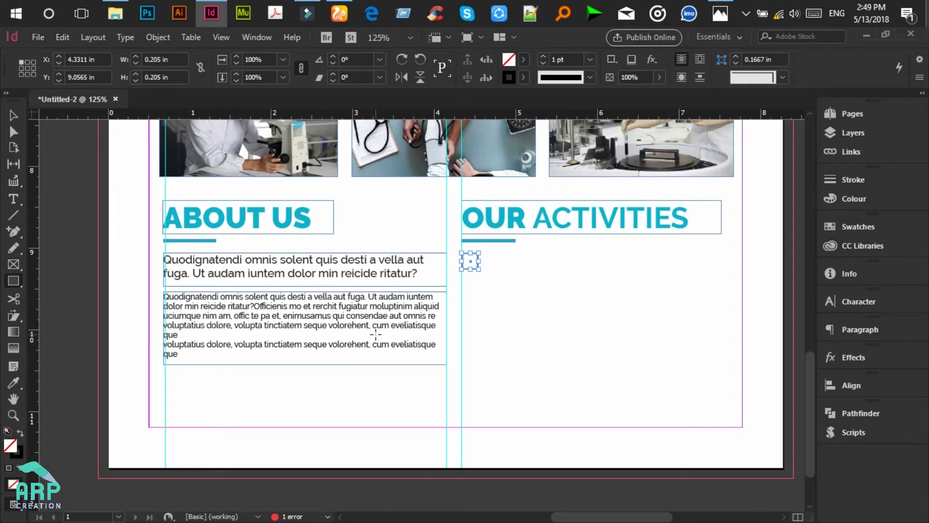
key("i")
scroll(376, 334, "up", 5)
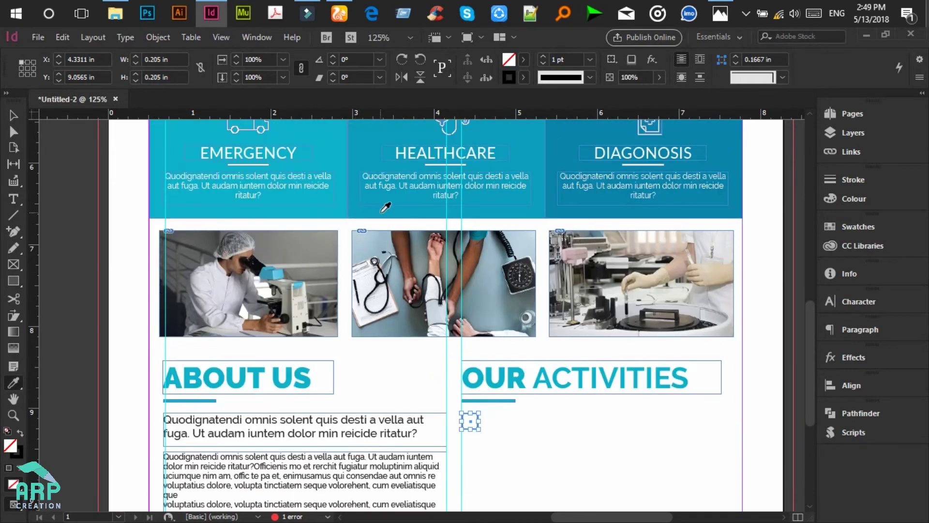
left_click(562, 210)
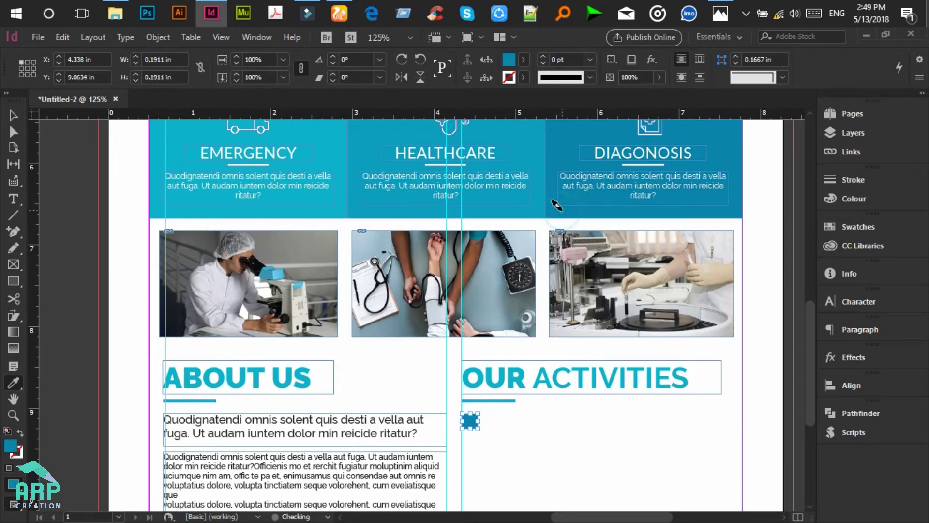
left_click(11, 118)
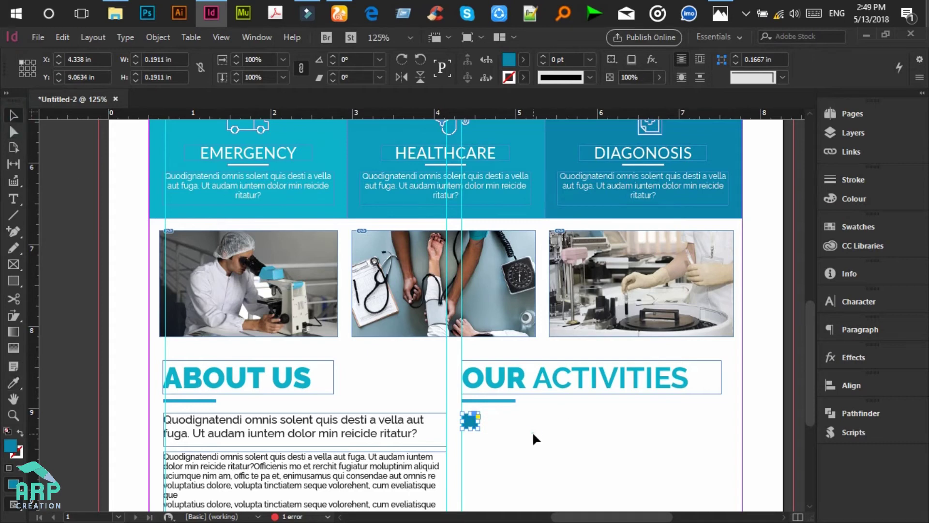
left_click(533, 431)
scroll(534, 432, "down", 1)
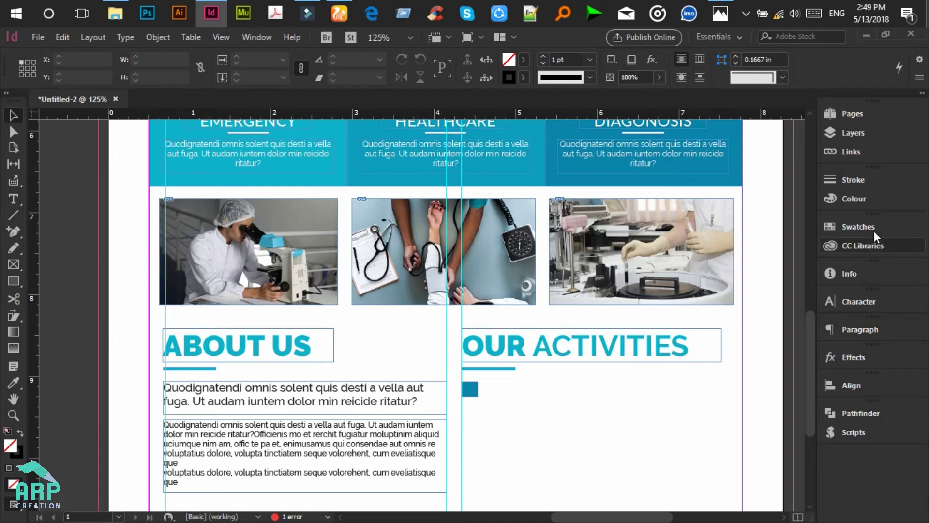
Step: Place the Artwork 12 check mark from CC Libraries onto the blue square
left_click(858, 247)
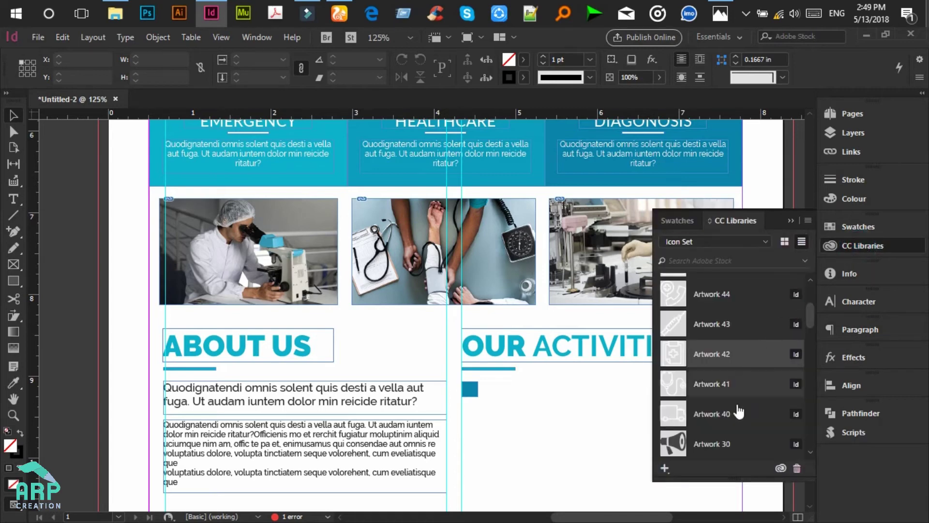
scroll(733, 421, "up", 3)
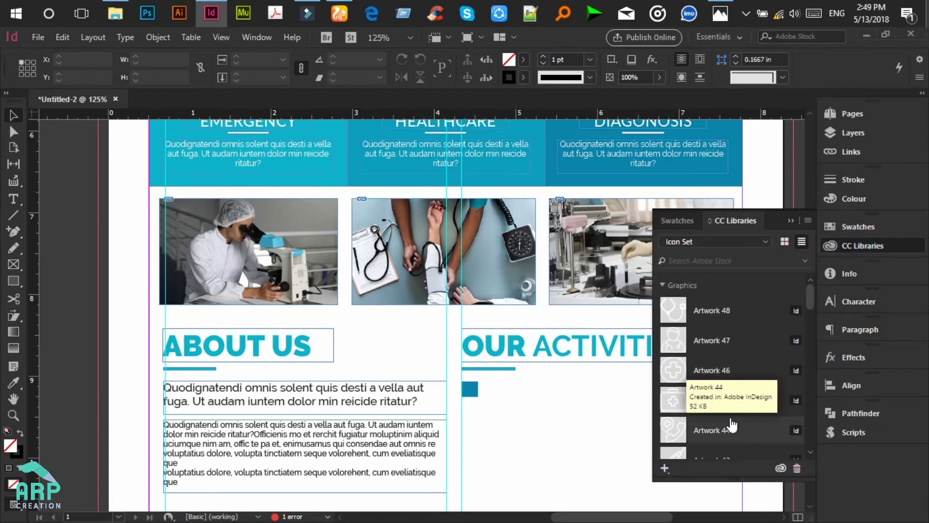
scroll(733, 425, "down", 3)
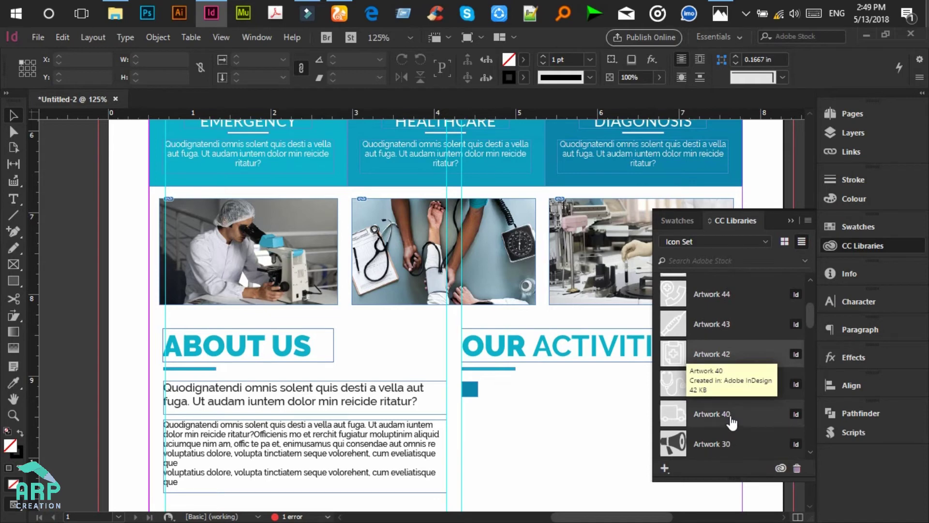
scroll(732, 422, "down", 6)
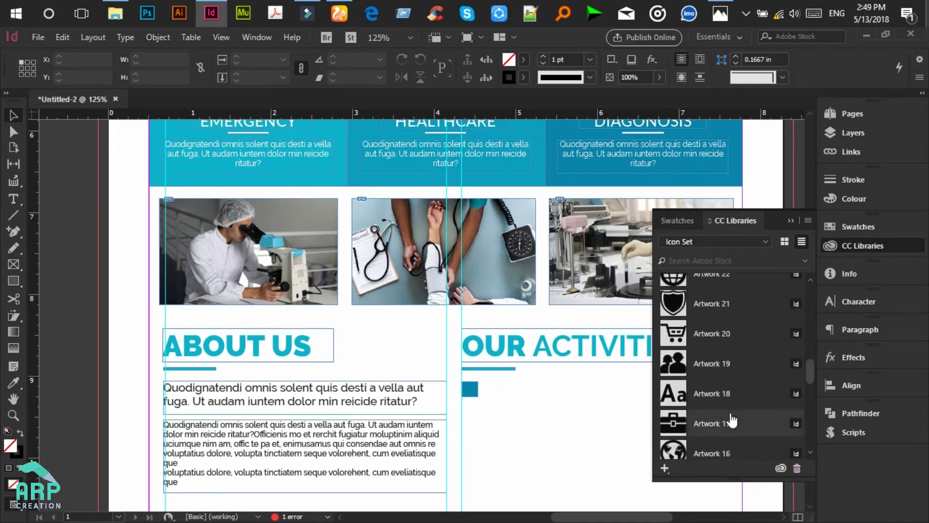
scroll(732, 421, "down", 3)
scroll(733, 421, "down", 2)
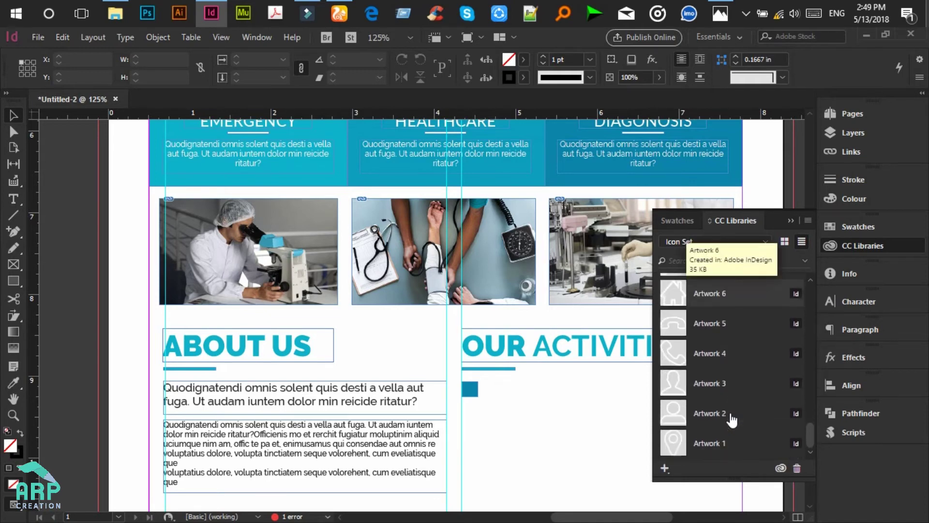
scroll(712, 382, "up", 1)
left_click_drag(706, 317, 484, 408)
left_click(464, 384)
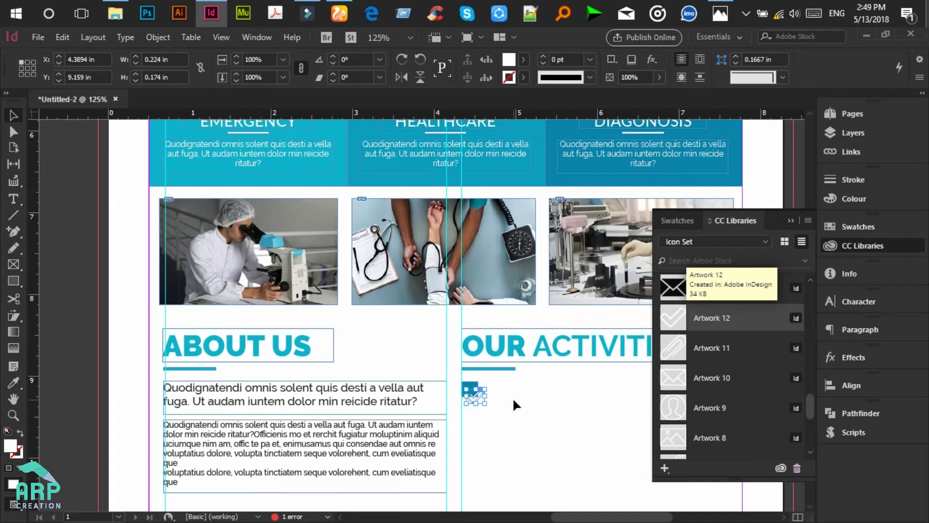
Step: Shrink the check mark to fit inside the square
key("ctrl+equal")
key("ctrl+equal")
key("ctrl+equal")
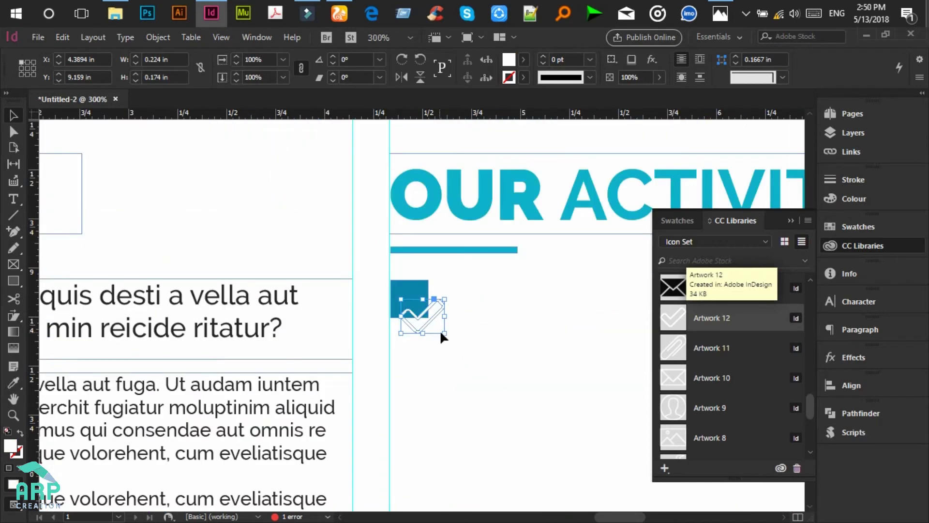
left_click_drag(446, 334, 422, 312)
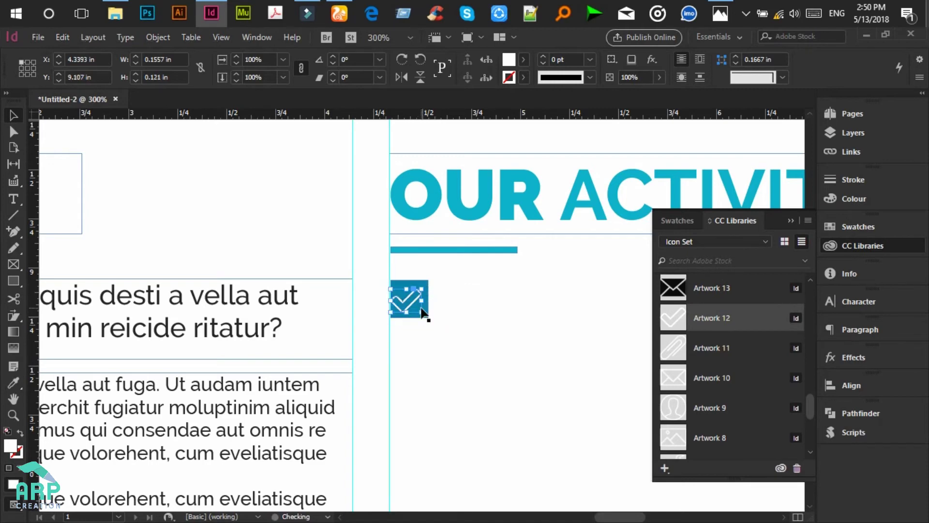
left_click(437, 318)
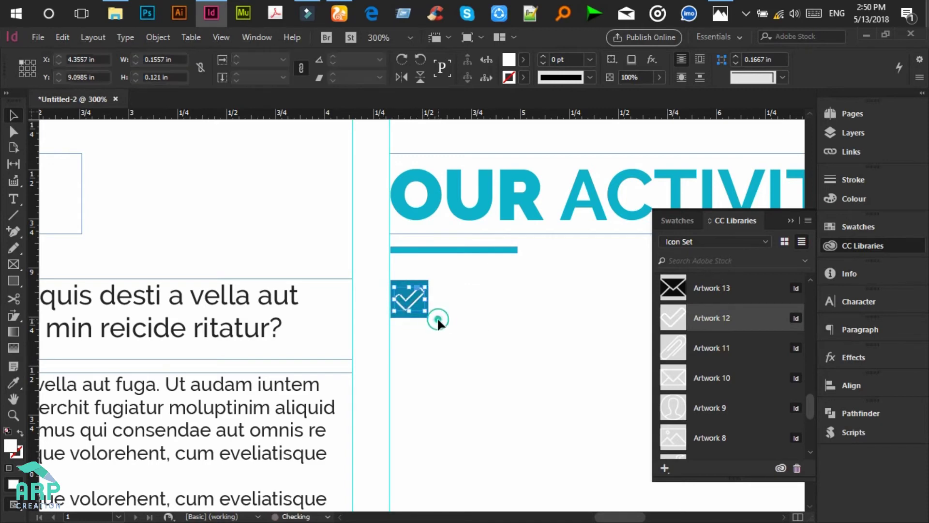
left_click(791, 221)
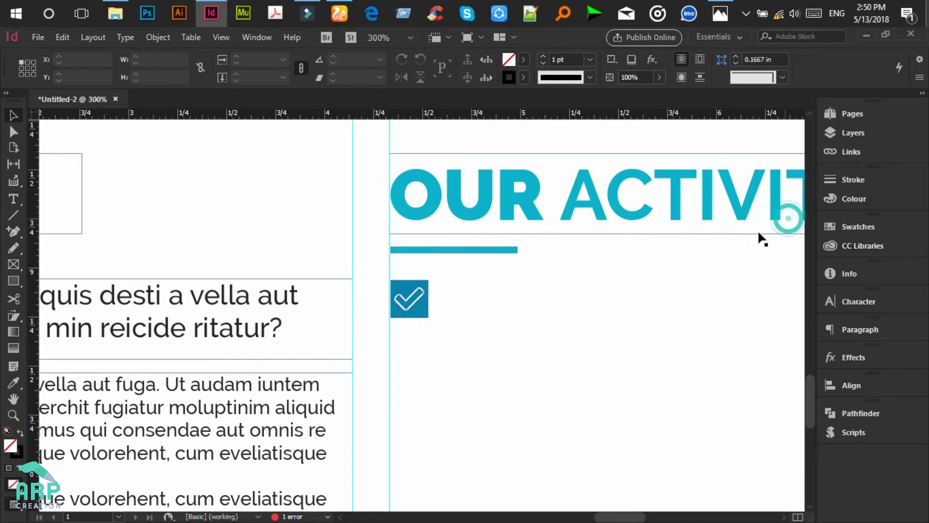
Step: Align the check mark and blue square on their vertical centres, then compare with the mockup
left_click_drag(467, 332, 402, 278)
left_click(437, 329)
left_click_drag(457, 325, 397, 283)
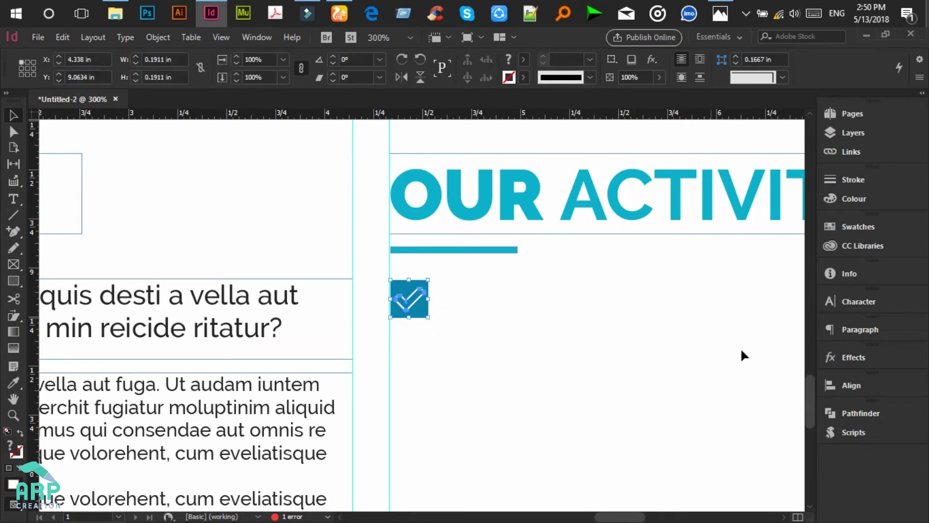
left_click(850, 388)
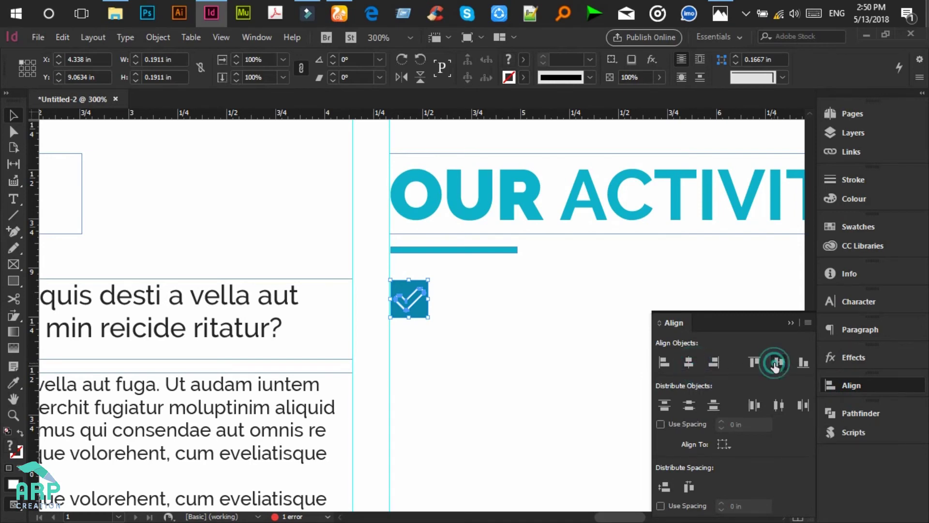
left_click(791, 322)
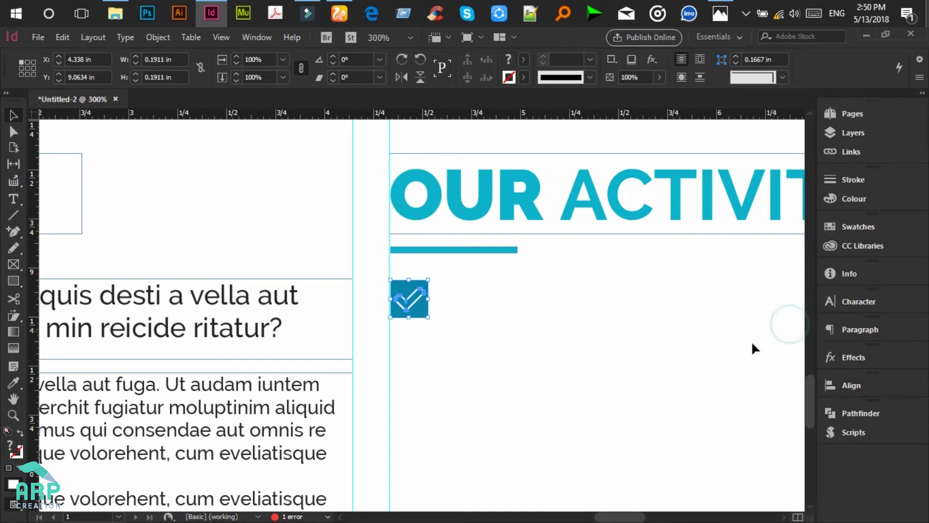
key("ctrl+minus")
key("ctrl+minus")
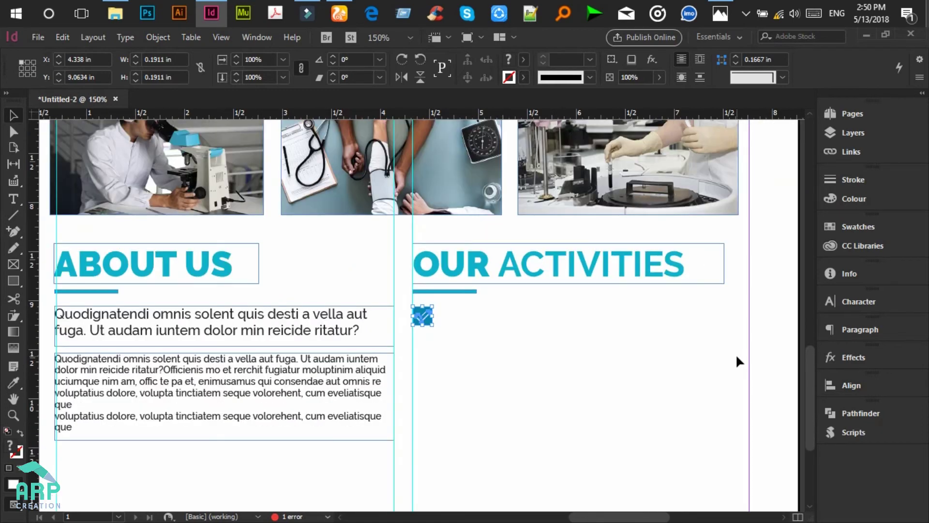
left_click(628, 382)
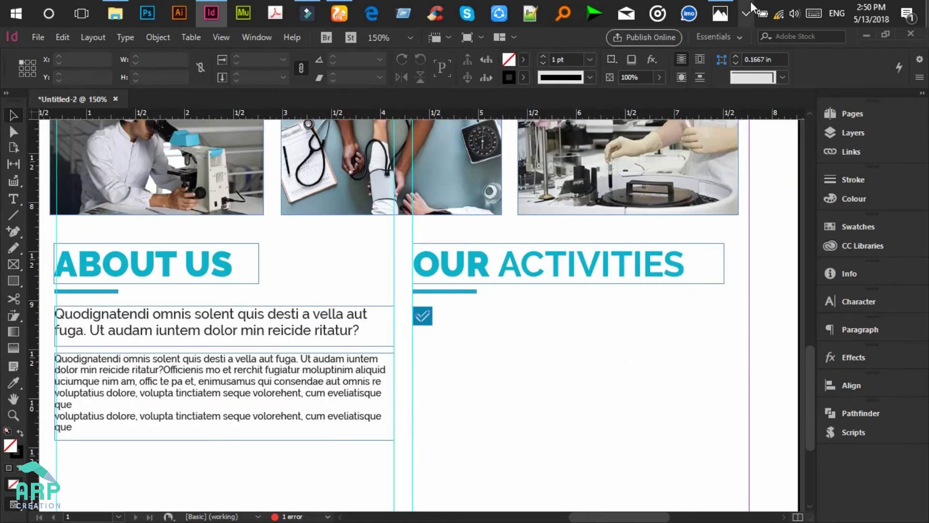
left_click(725, 7)
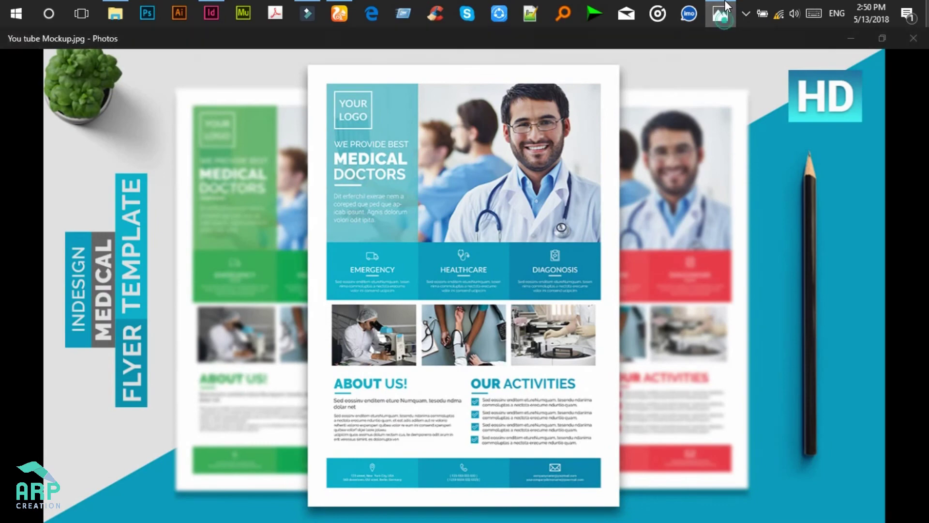
left_click(725, 7)
Step: Copy the About Us subtitle text beside the check mark and narrow it to the column
left_click(164, 317)
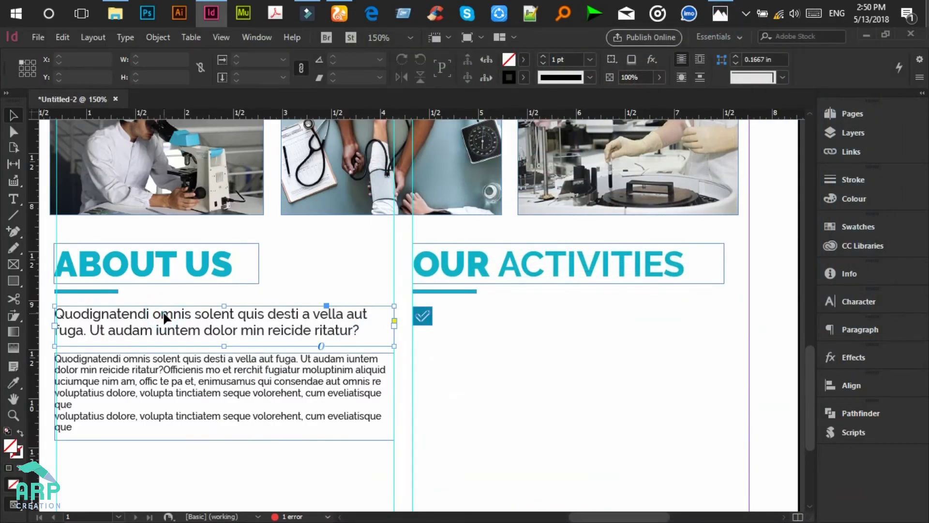
left_click_drag(180, 315, 571, 314)
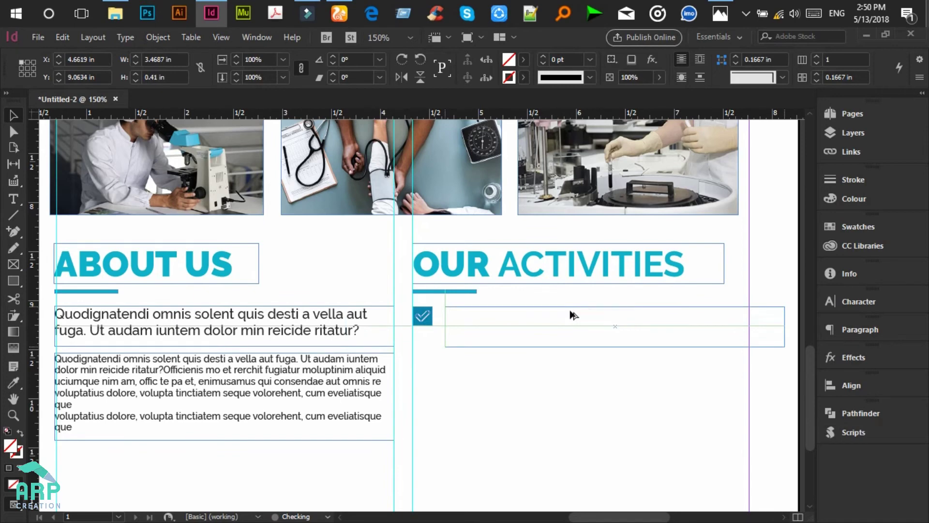
left_click_drag(785, 322, 737, 320)
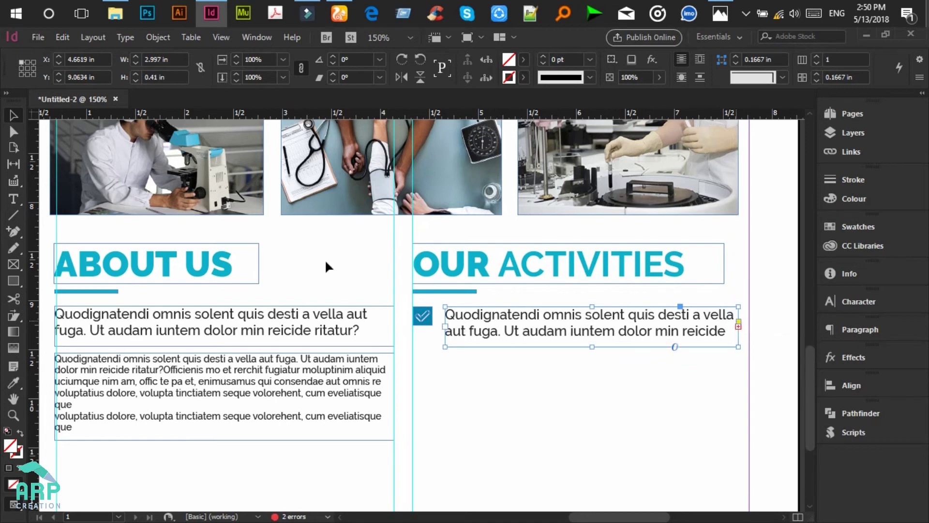
Step: Set the checklist text to 8 pt and shorten its frame to fit the lines
left_click(14, 198)
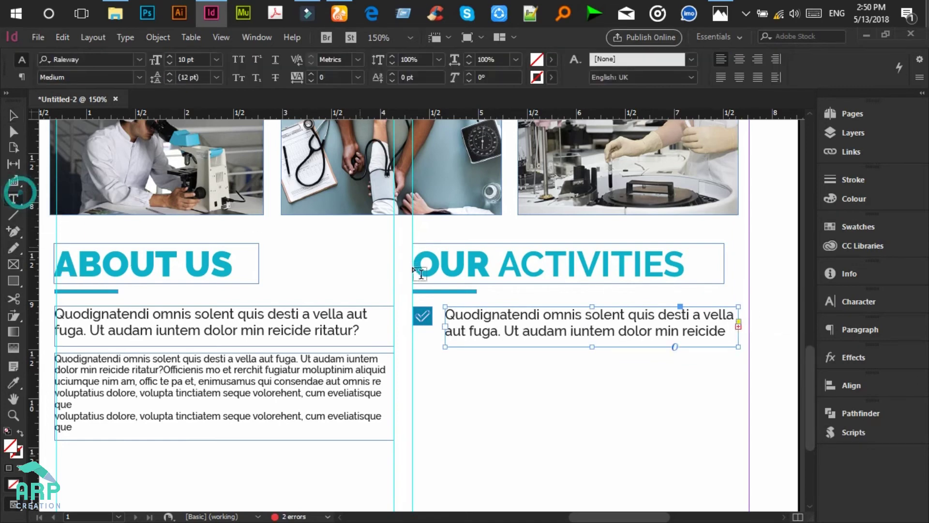
left_click(475, 323)
key("ctrl+a")
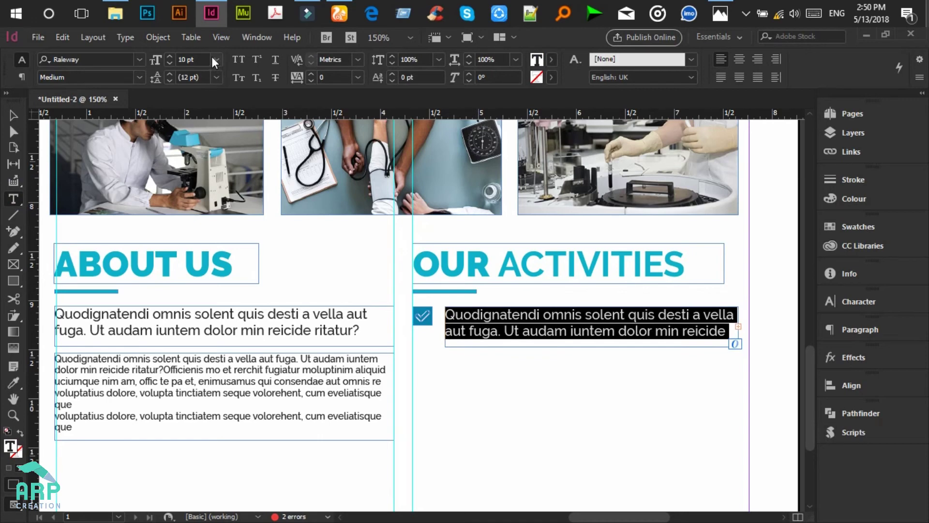
left_click(213, 58)
left_click(201, 103)
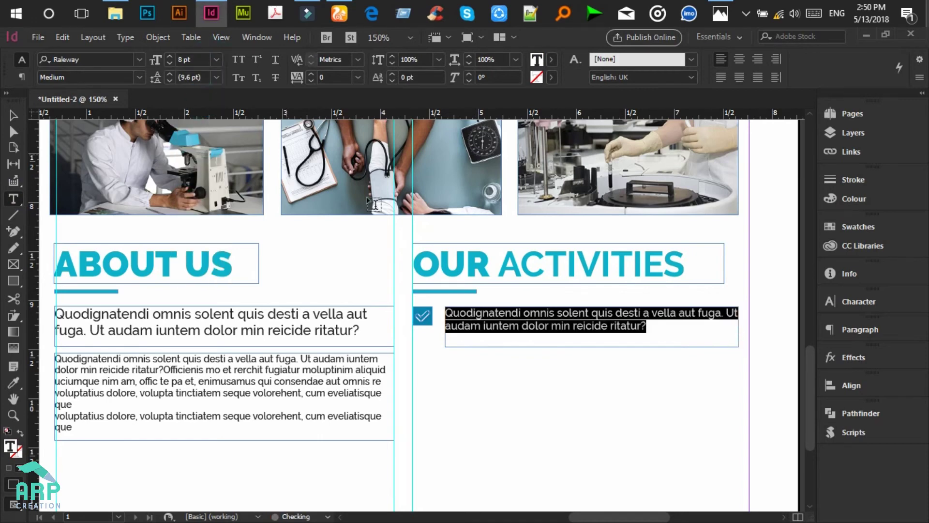
left_click(529, 308)
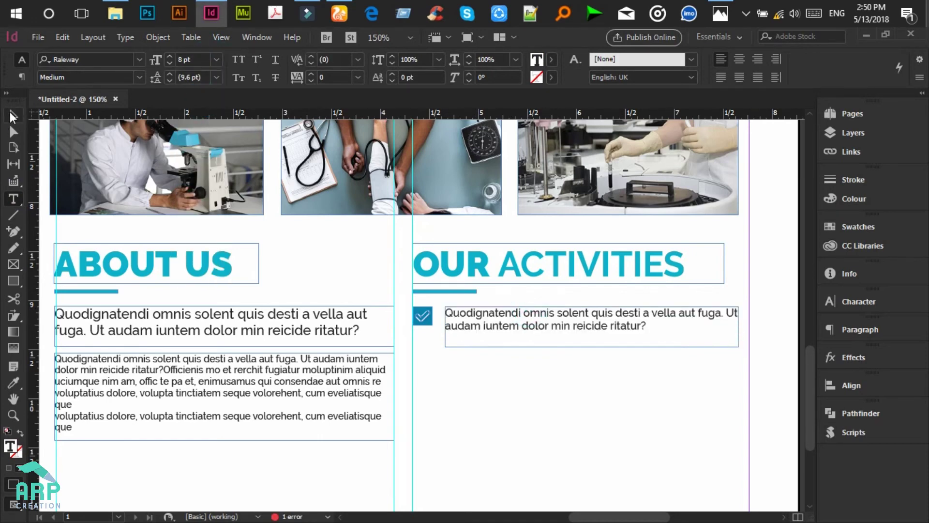
left_click(12, 116)
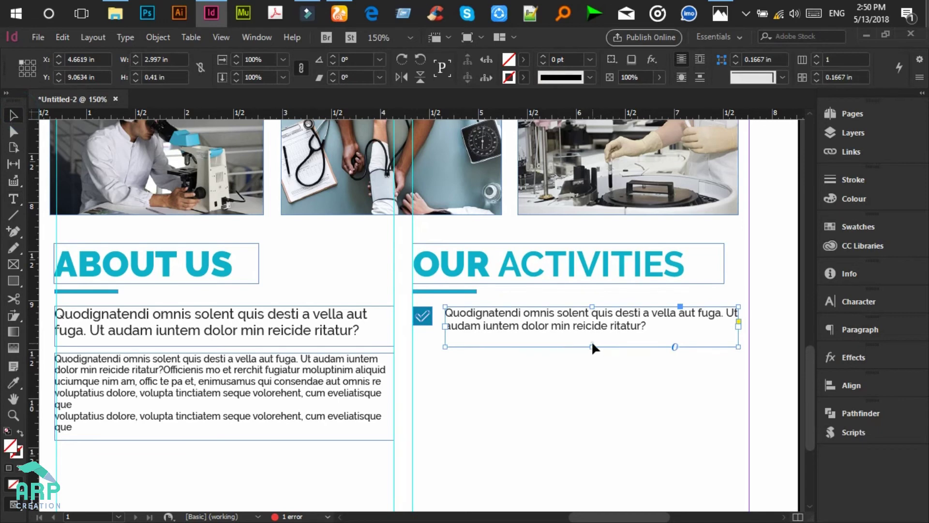
left_click_drag(592, 347, 592, 334)
left_click(520, 353)
Step: Duplicate the checkbox-and-text row into four rows and even out their spacing
left_click_drag(535, 351, 433, 349)
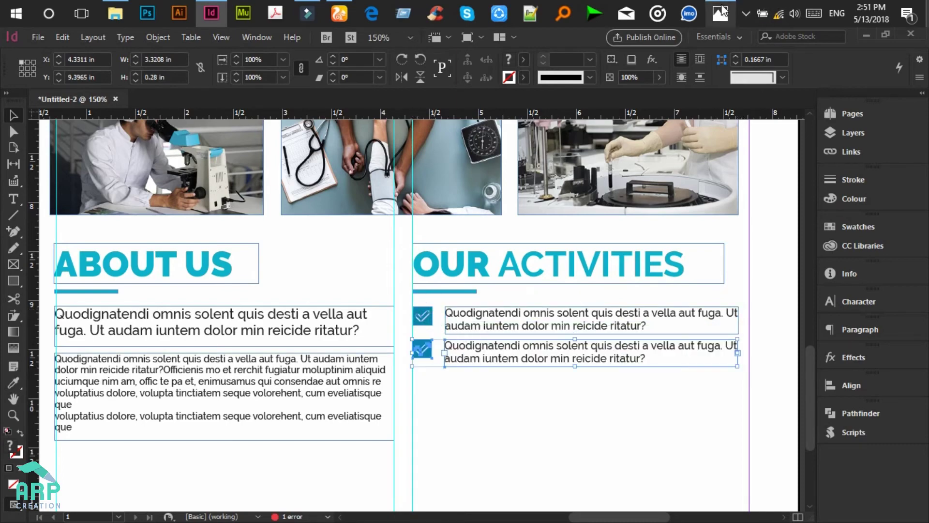
left_click(722, 13)
left_click(721, 12)
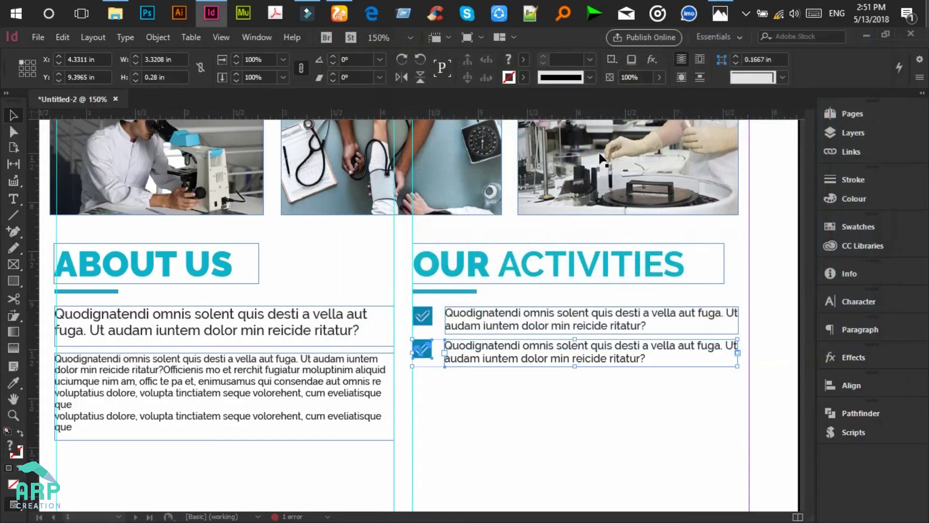
scroll(499, 310, "down", 3)
left_click_drag(486, 286, 499, 366)
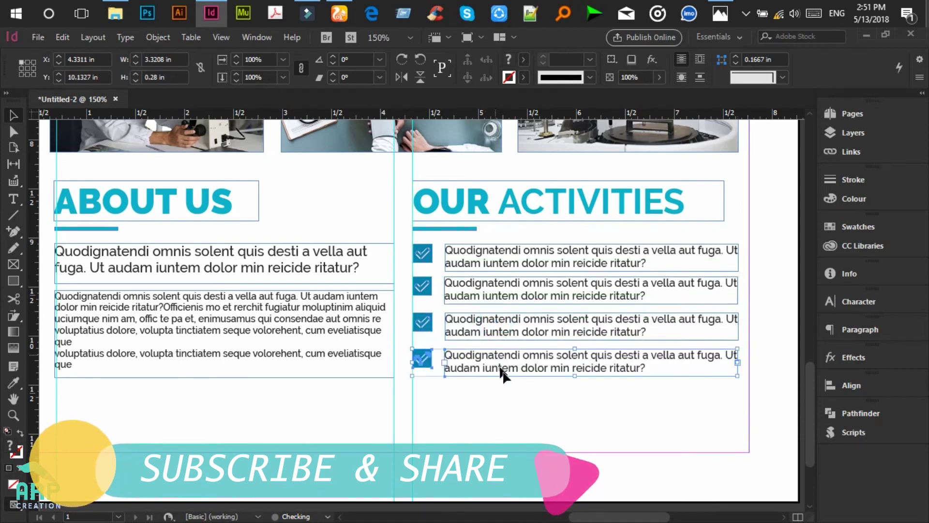
left_click(554, 423)
left_click_drag(649, 413, 419, 324)
left_click_drag(603, 403, 432, 346)
left_click(471, 389)
scroll(472, 390, "down", 2)
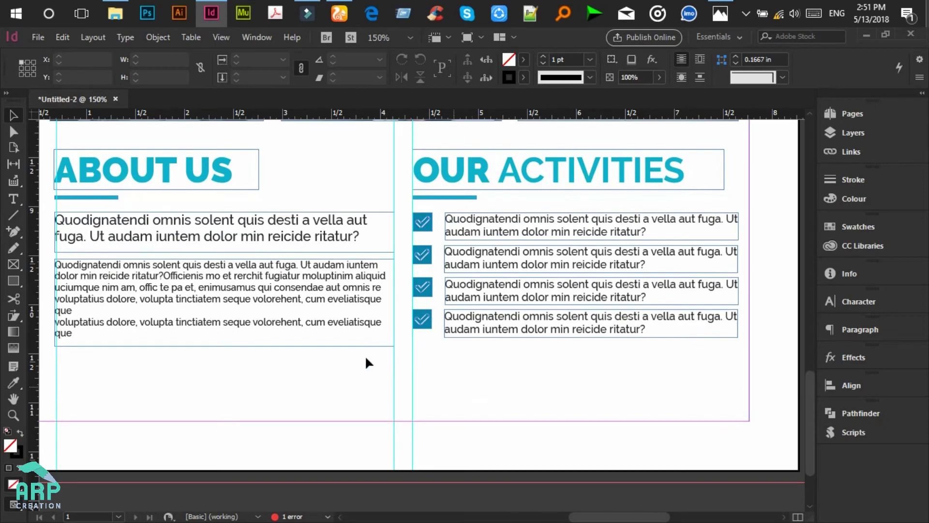
left_click(729, 6)
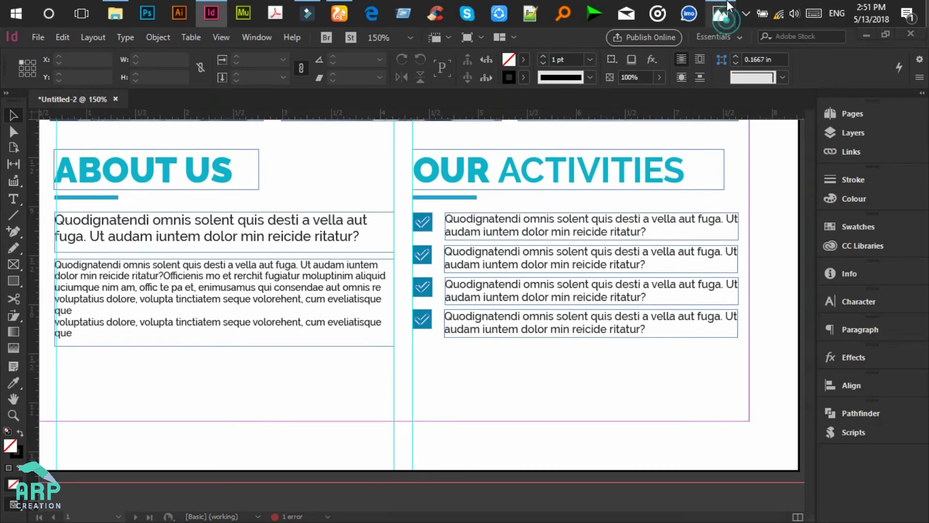
left_click(729, 6)
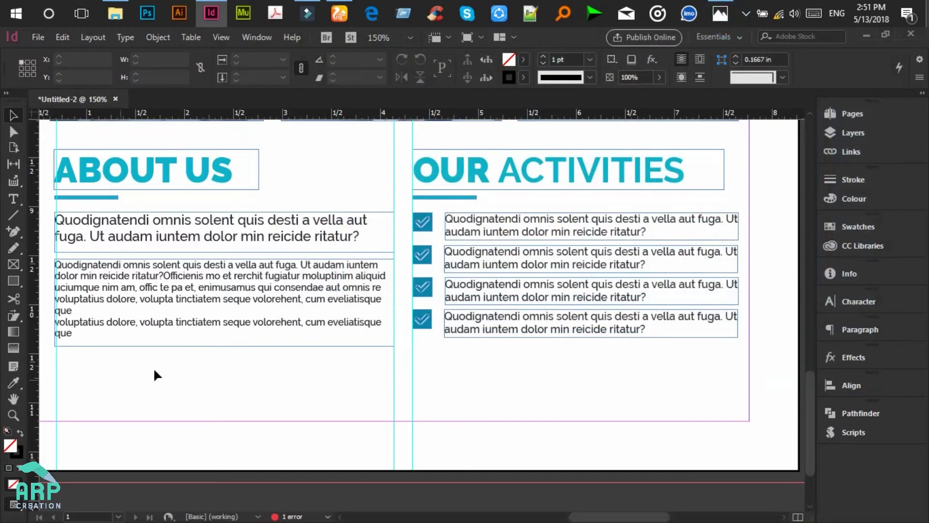
scroll(153, 368, "up", 3)
scroll(155, 372, "up", 3)
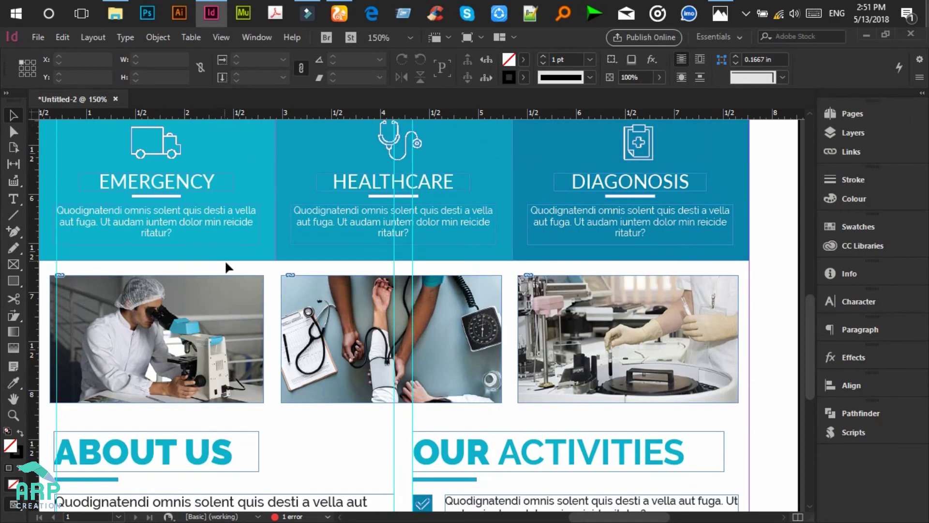
scroll(230, 270, "up", 1)
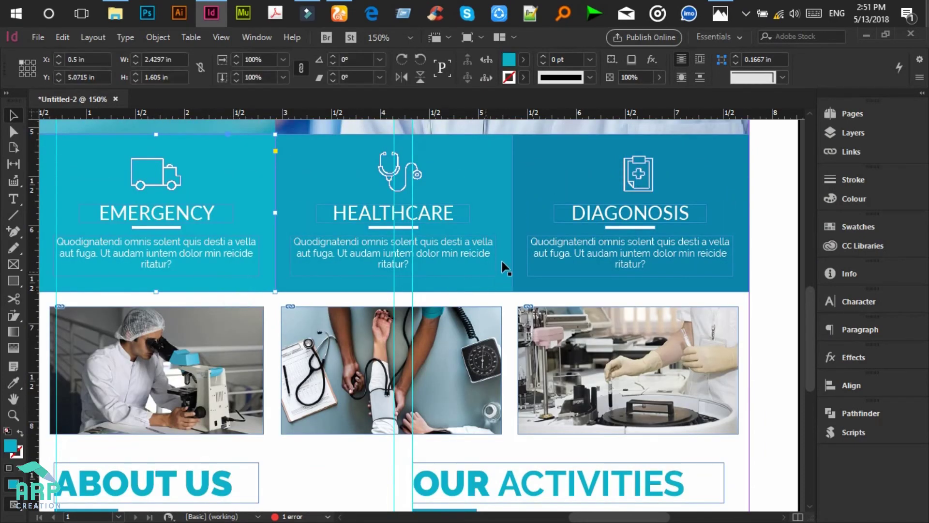
left_click(551, 163, "shift")
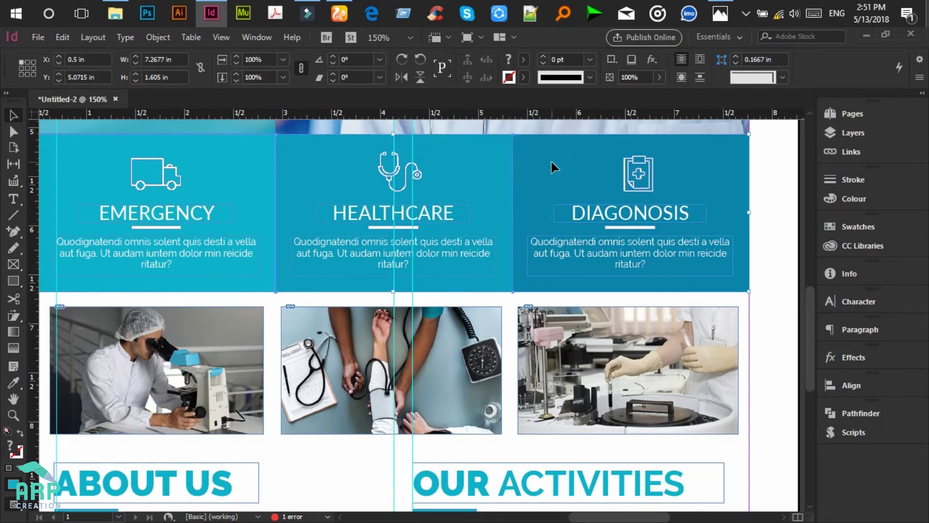
scroll(491, 295, "down", 6)
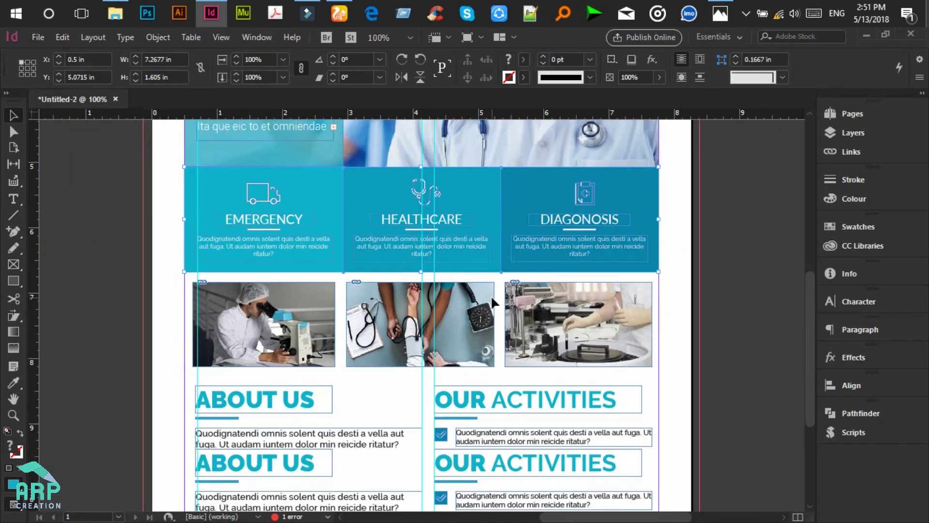
scroll(491, 295, "up", 2)
scroll(491, 294, "down", 1)
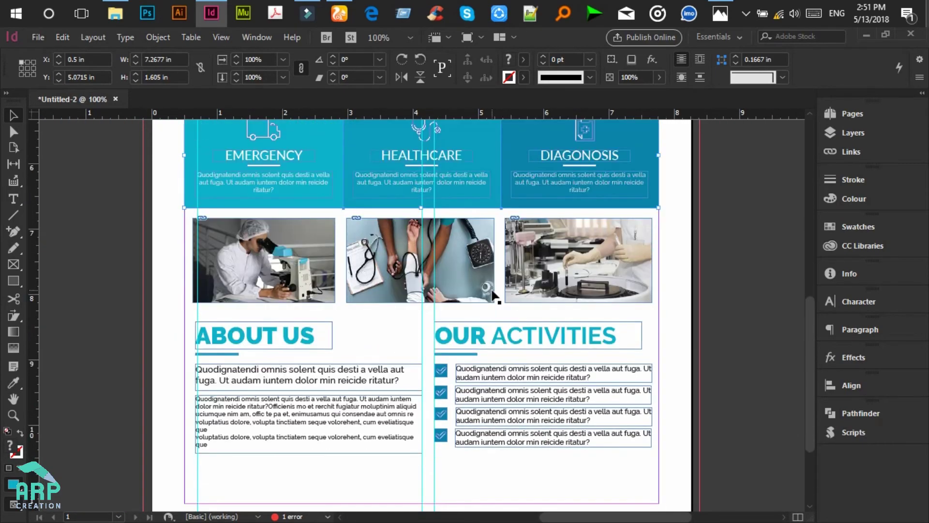
Step: Alt-drag a copy of the three blue panels to the page bottom and squash it into a 0.63 in bar
left_click_drag(500, 163, 502, 458)
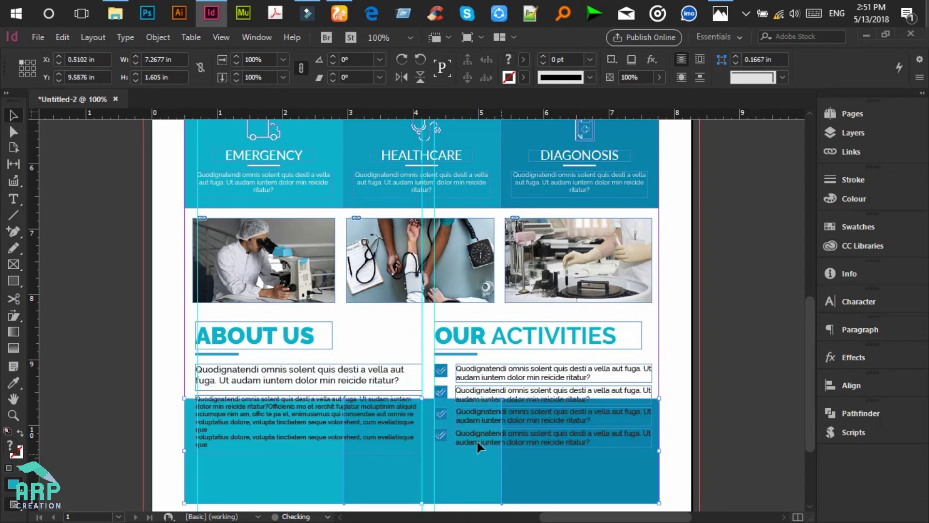
left_click_drag(424, 400, 422, 472)
scroll(423, 477, "down", 3)
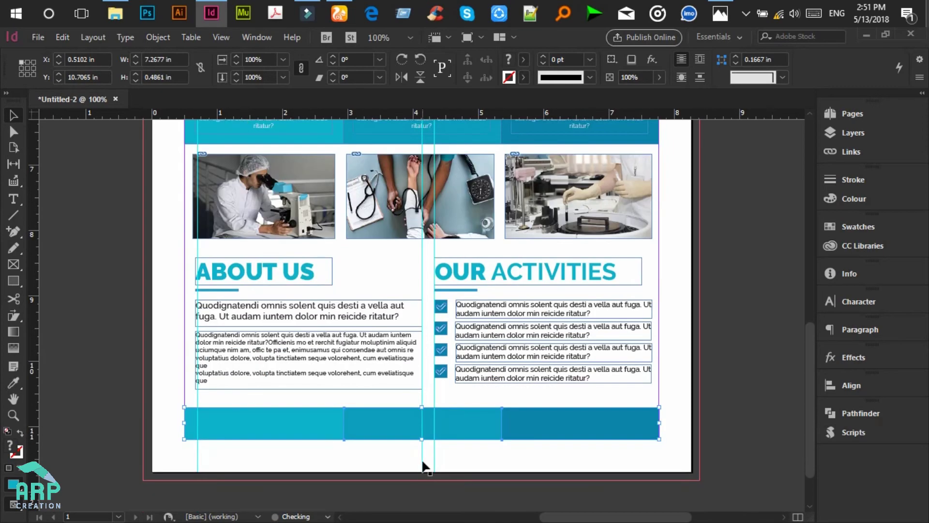
left_click_drag(425, 408, 425, 403)
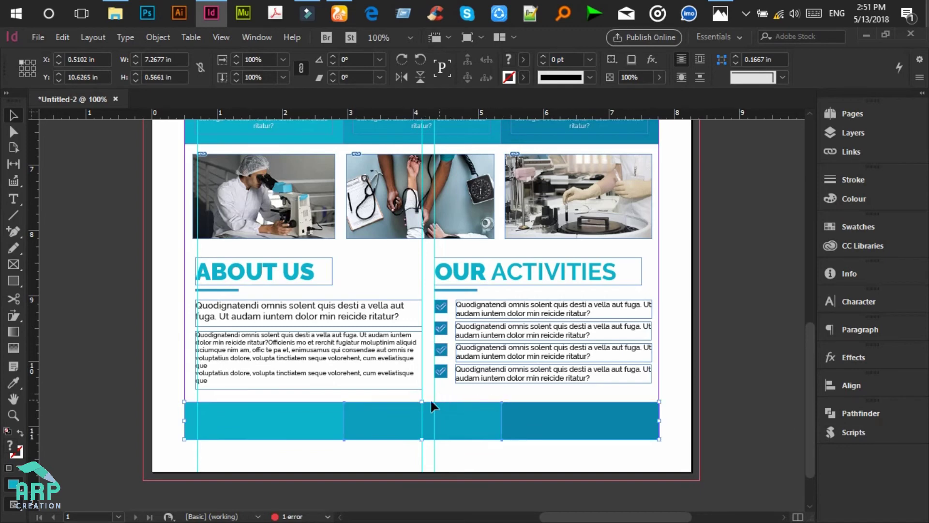
left_click_drag(422, 401, 422, 399)
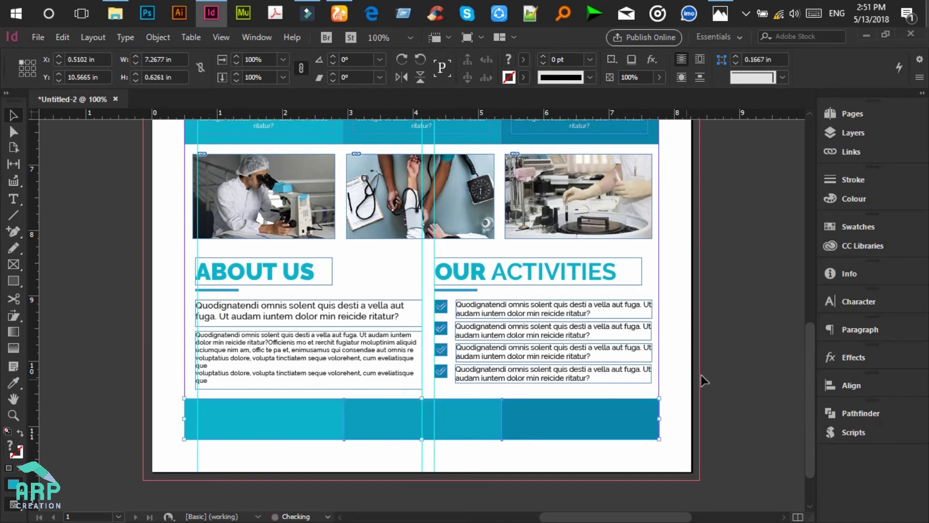
Step: Select the footer bar's left block, zoom in, and check the reference flyer mockup
left_click(701, 373)
left_click(260, 411)
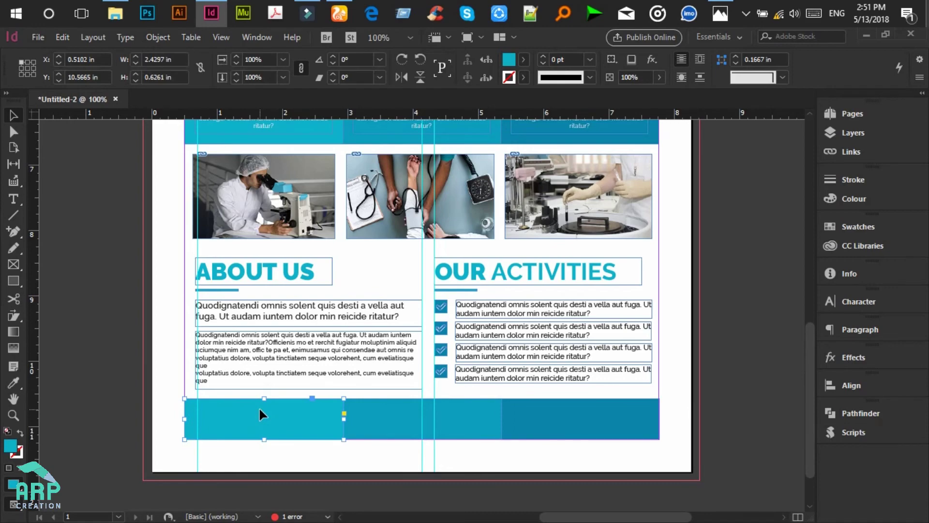
key("ctrl+equal")
left_click_drag(587, 517, 598, 516)
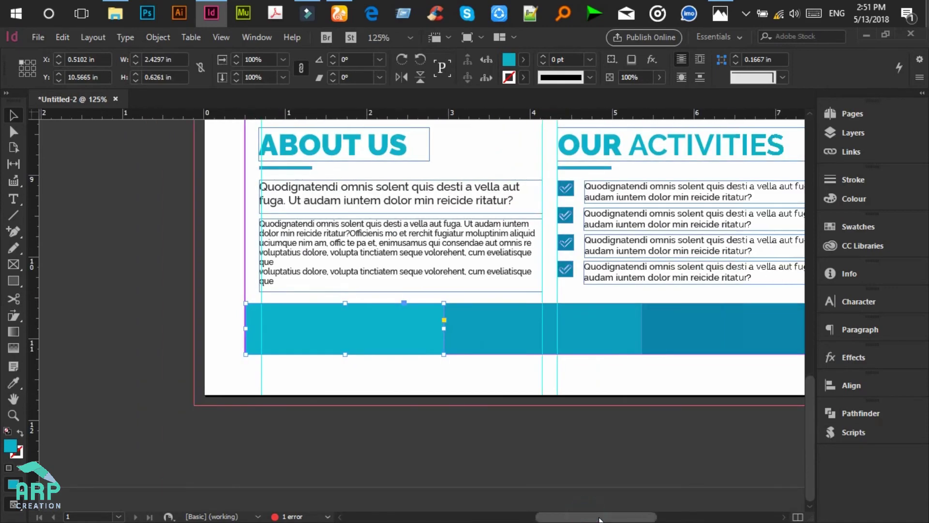
left_click(720, 13)
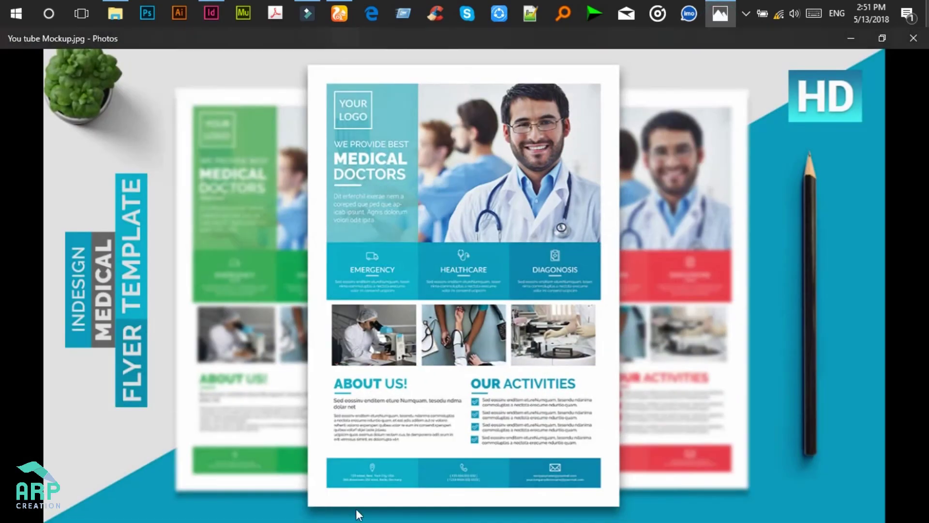
scroll(384, 481, "up", 3)
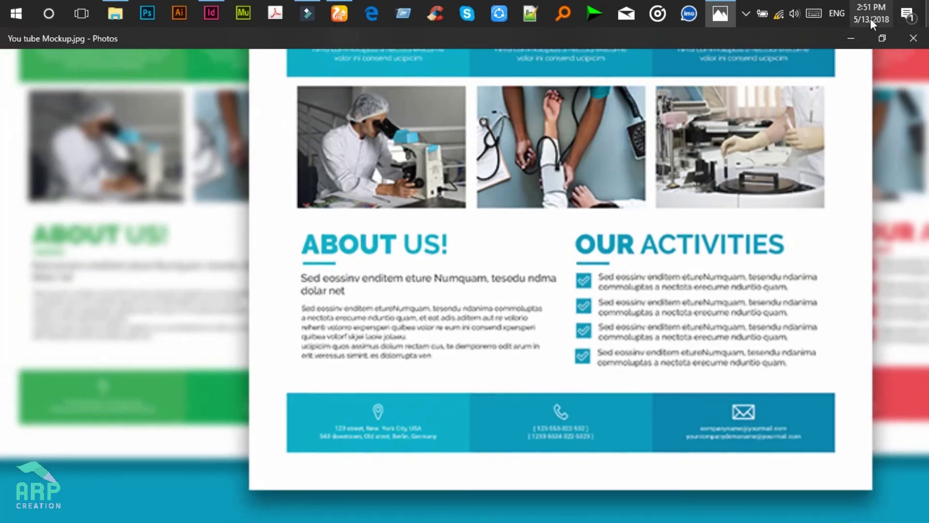
left_click(855, 37)
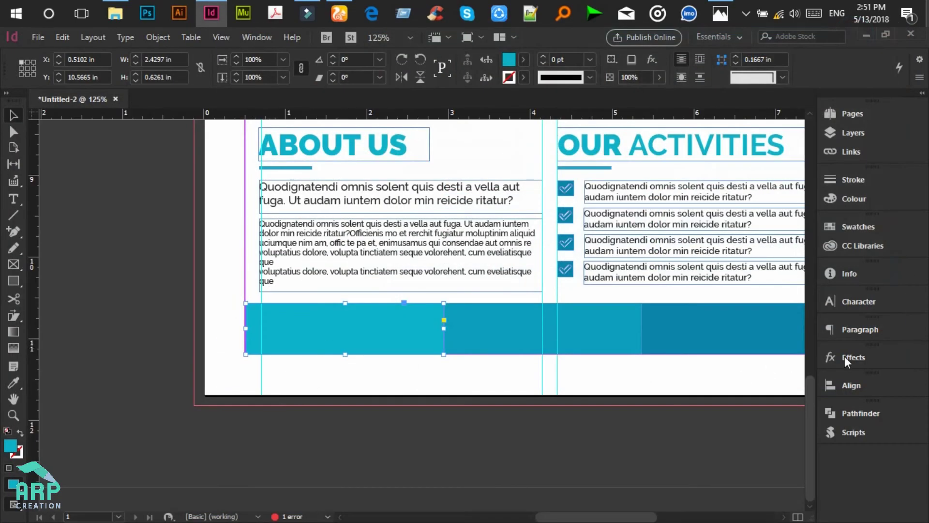
Step: Drag the location pin icon from CC Libraries onto the footer's left block
left_click(872, 247)
scroll(707, 426, "down", 5)
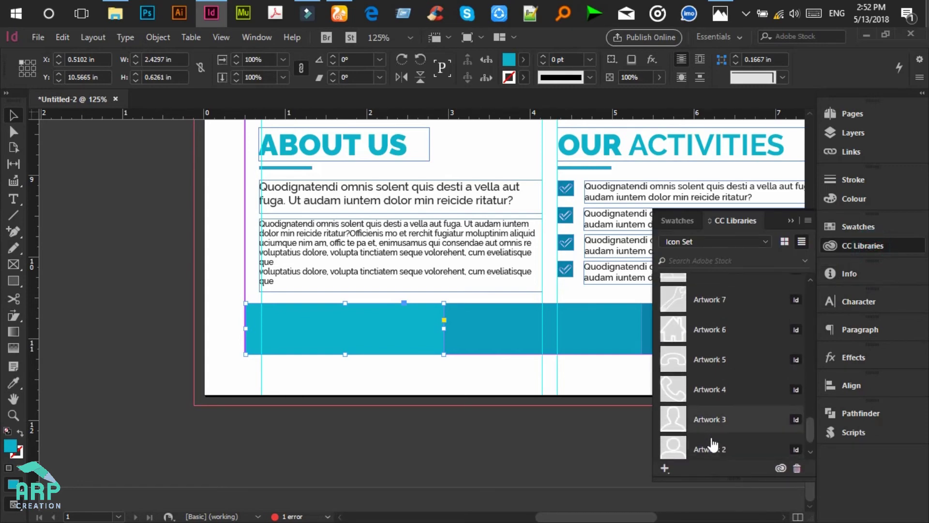
scroll(712, 442, "down", 1)
left_click_drag(709, 443, 362, 321)
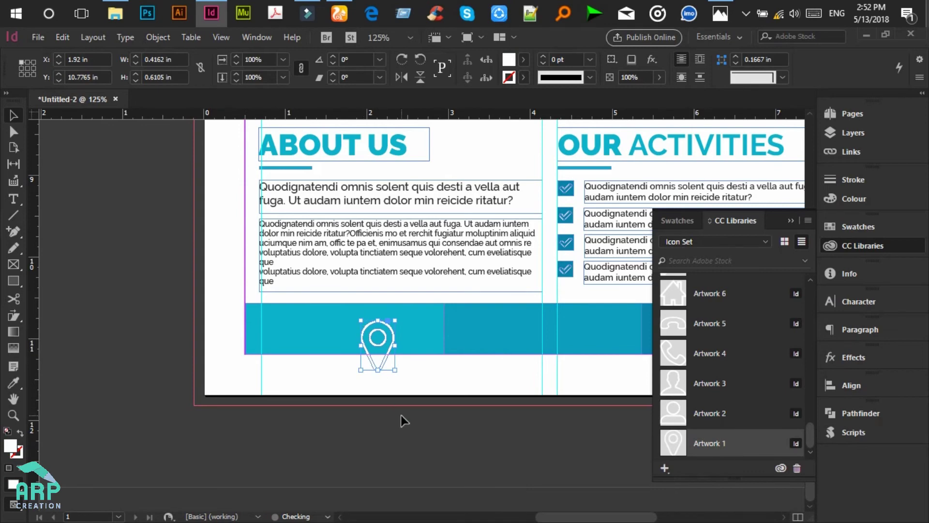
key("ctrl+z")
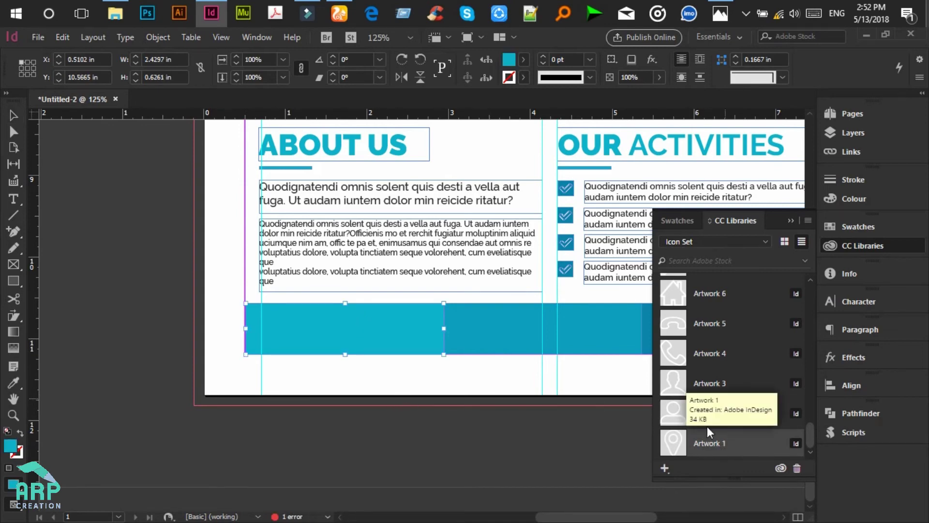
left_click_drag(707, 442, 329, 324)
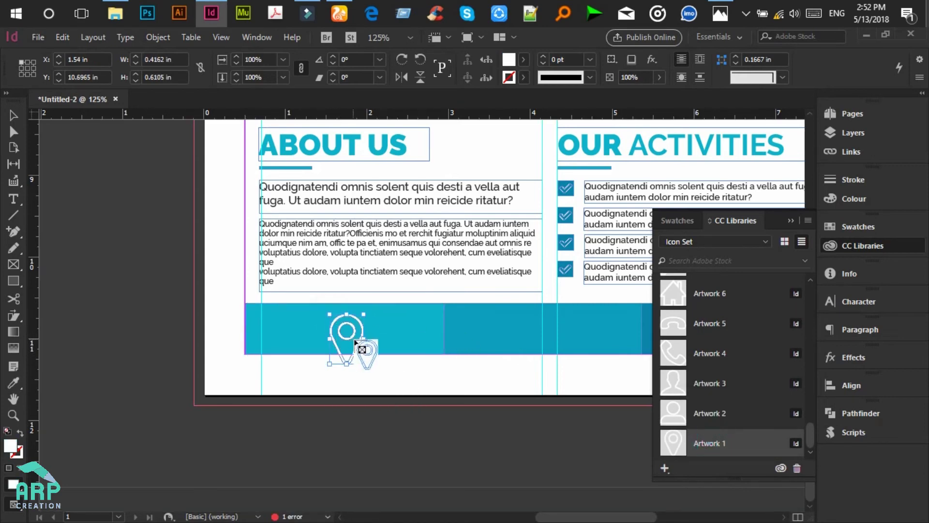
left_click(15, 116)
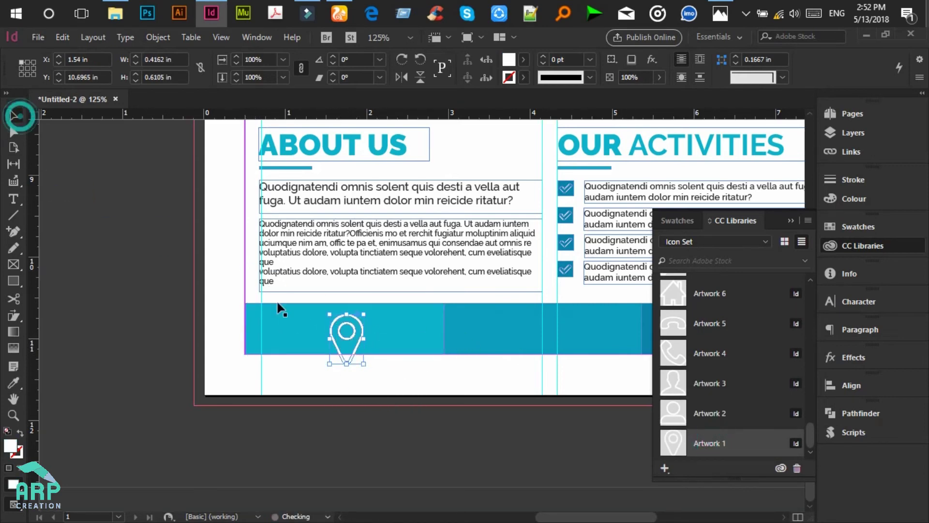
Step: Shrink the pin icon and nudge it up into its final spot in the band
left_click_drag(363, 362, 352, 348)
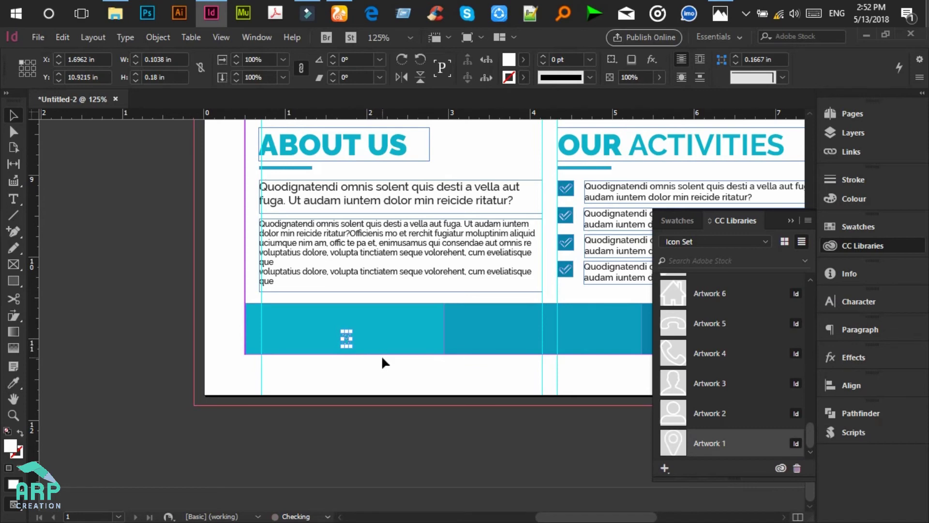
key("Up")
key("Up")
key("Up")
key("Up")
key("Up")
key("Up")
key("Up")
key("Up")
key("Up")
key("Up")
key("Up")
key("Up")
key("Up")
key("Up")
key("Up")
key("Up")
key("Up")
key("Up")
left_click_drag(345, 316, 345, 315)
left_click(396, 400)
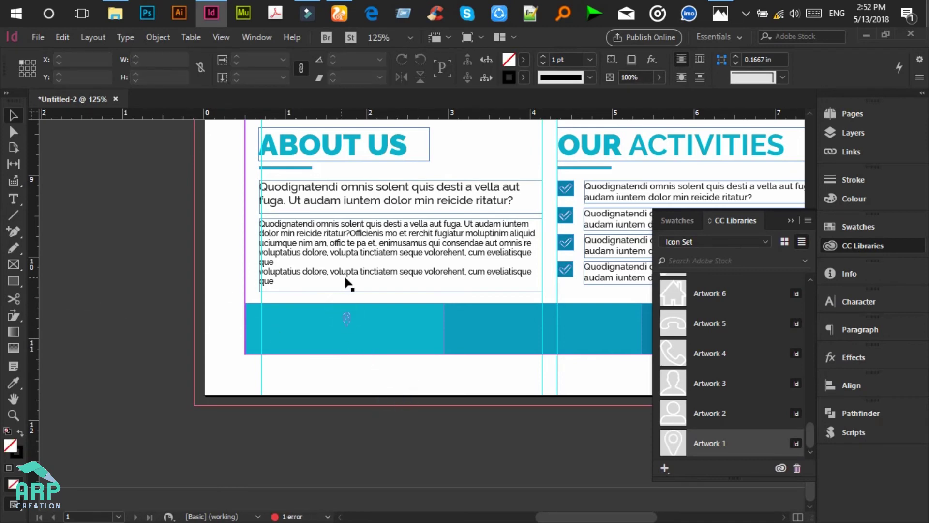
left_click(346, 317)
left_click(336, 397)
left_click(332, 233)
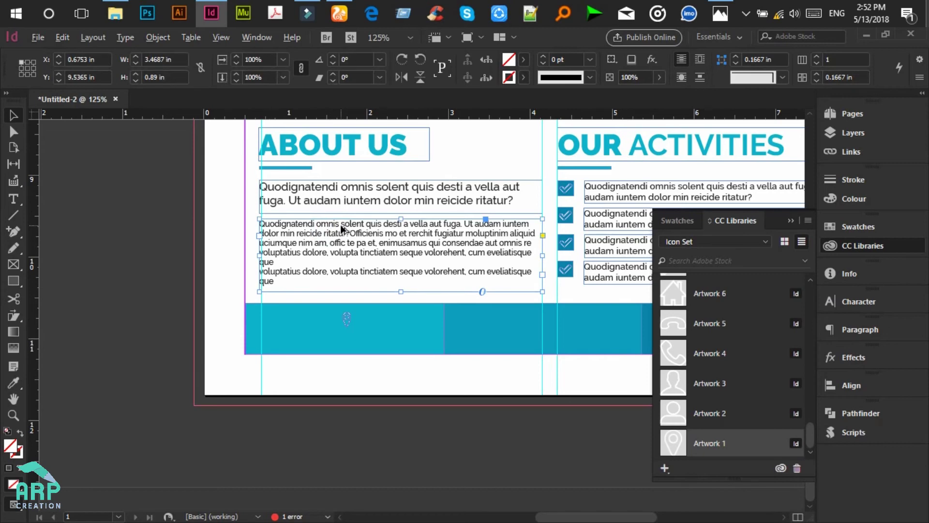
Step: Alt-drag the subheading into the footer under the pin and make its text white (Paper) and centred
left_click(342, 202)
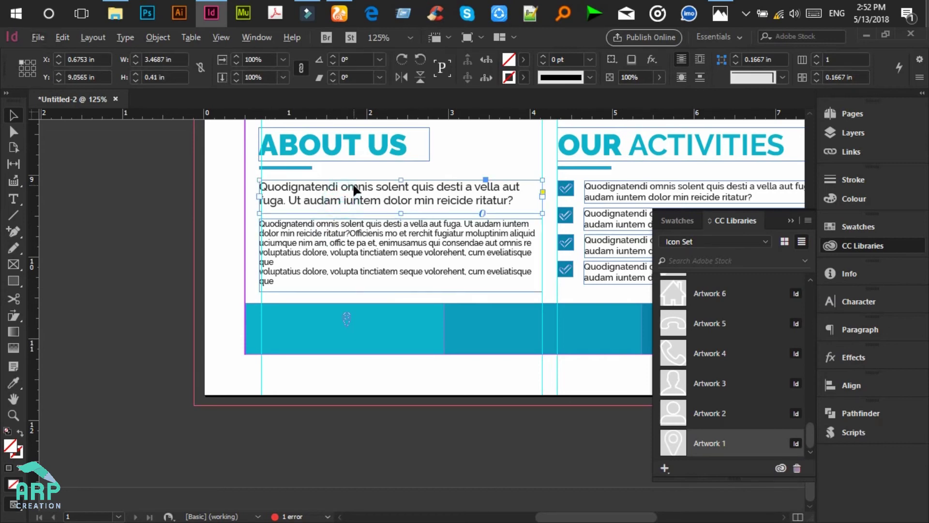
left_click_drag(355, 193, 378, 339, "alt")
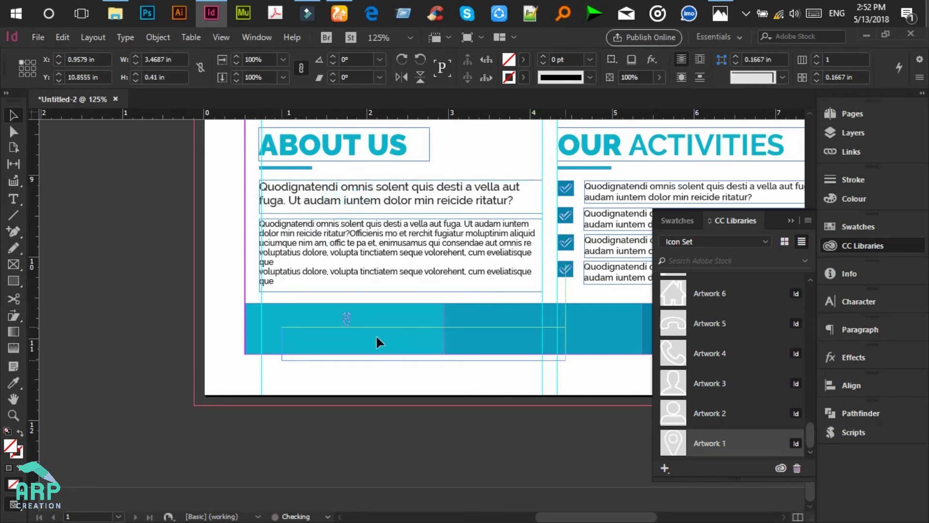
left_click(13, 200)
left_click(329, 341)
key("ctrl+a")
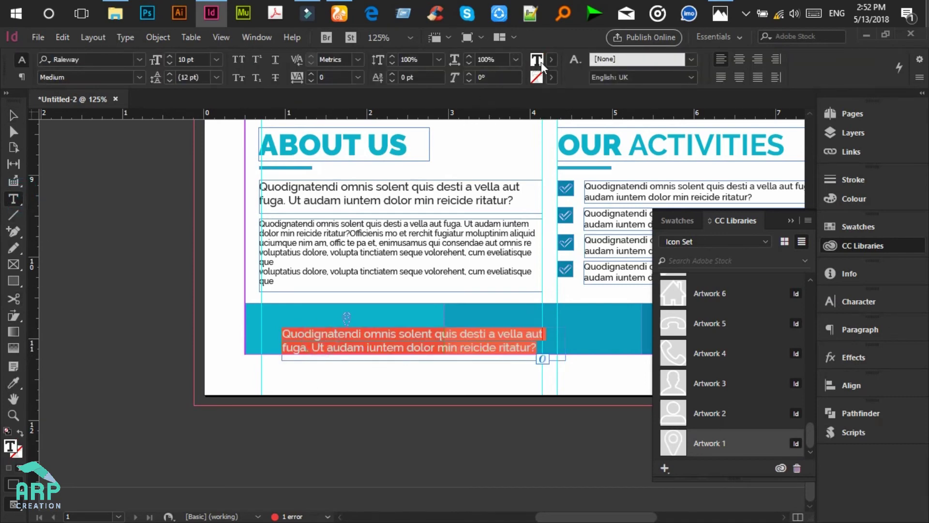
left_click(541, 62)
left_click(423, 136)
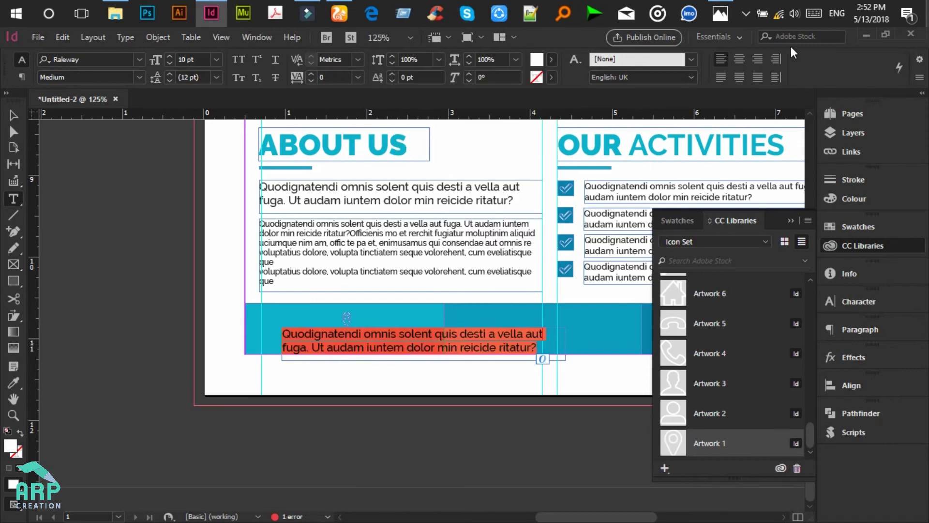
left_click(740, 59)
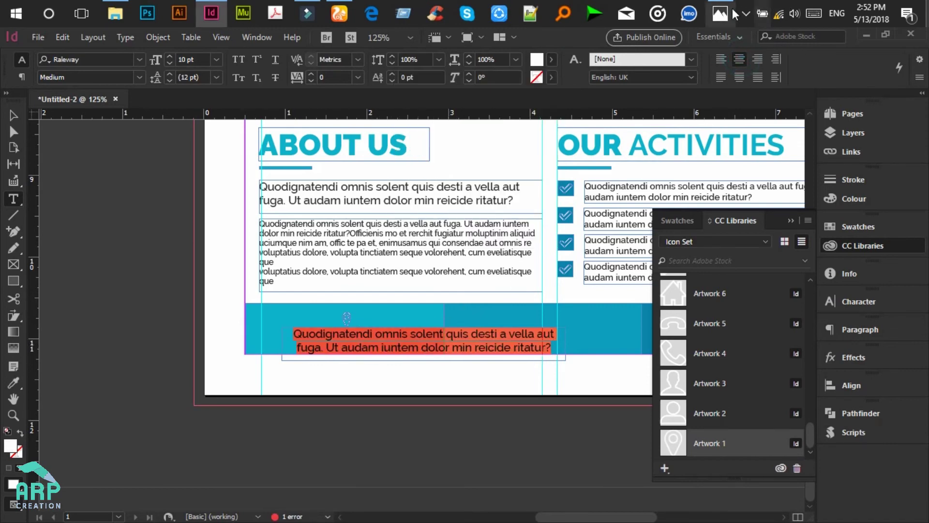
left_click(381, 346)
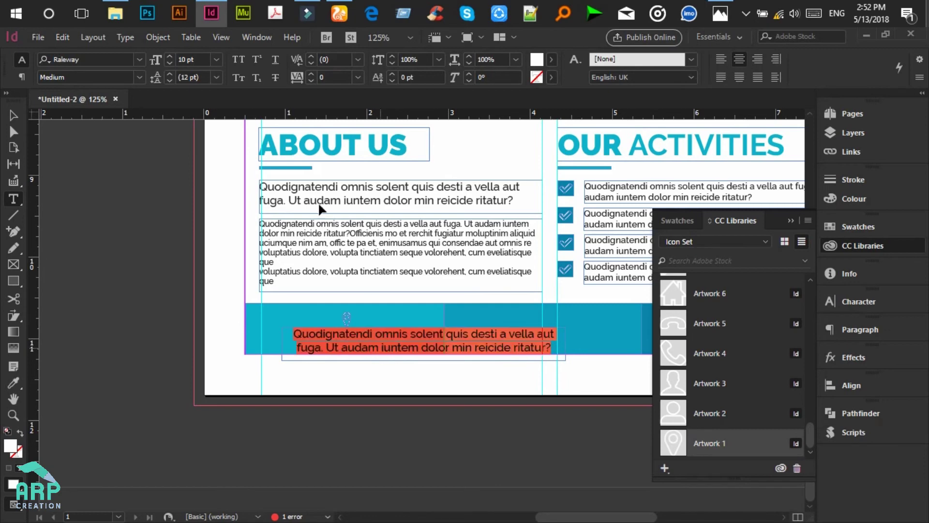
Step: Set the footer text to 6 pt Roboto Regular and narrow its frame to about 1.38 in
left_click(214, 59)
left_click(199, 90)
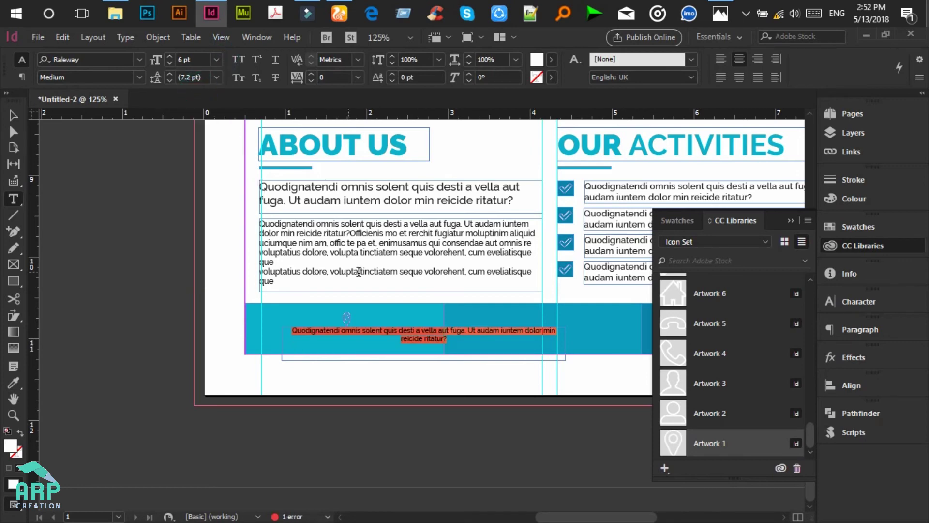
key("ctrl+equal")
key("ctrl+equal")
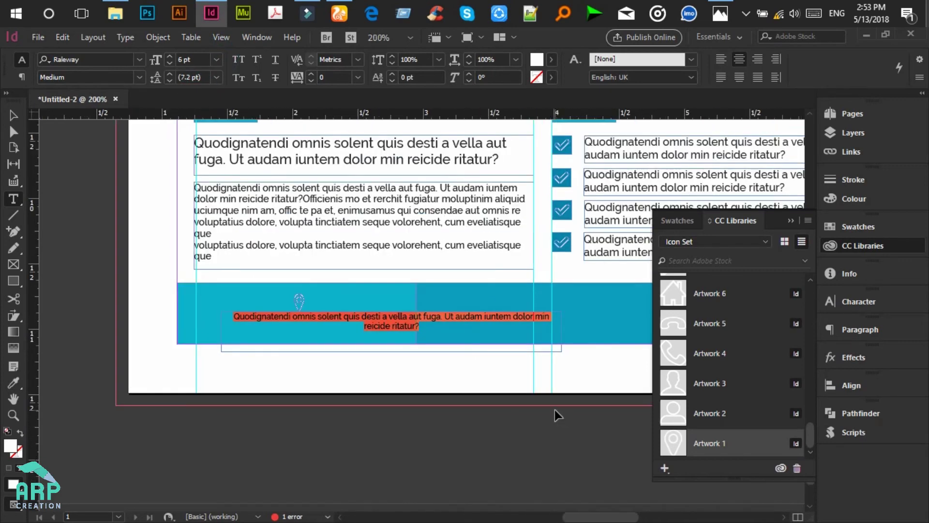
left_click(298, 315)
key("ctrl+a")
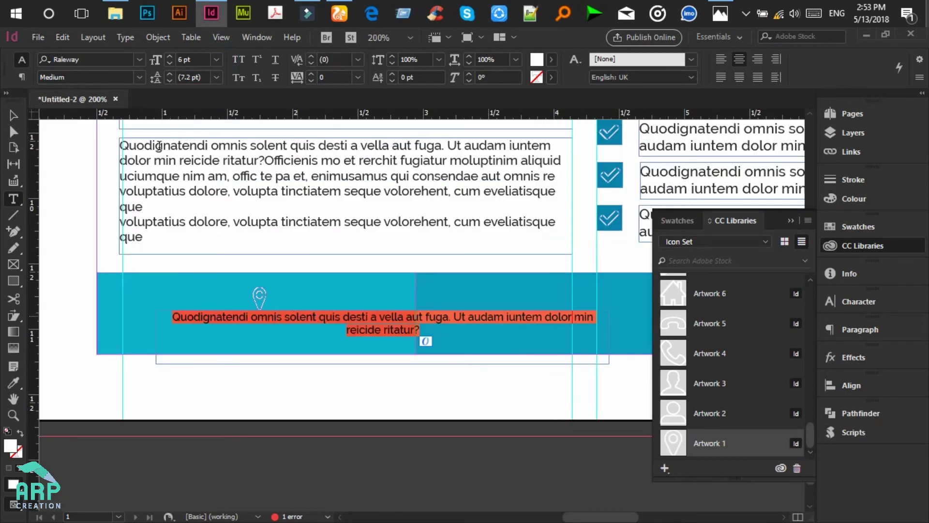
left_click(139, 60)
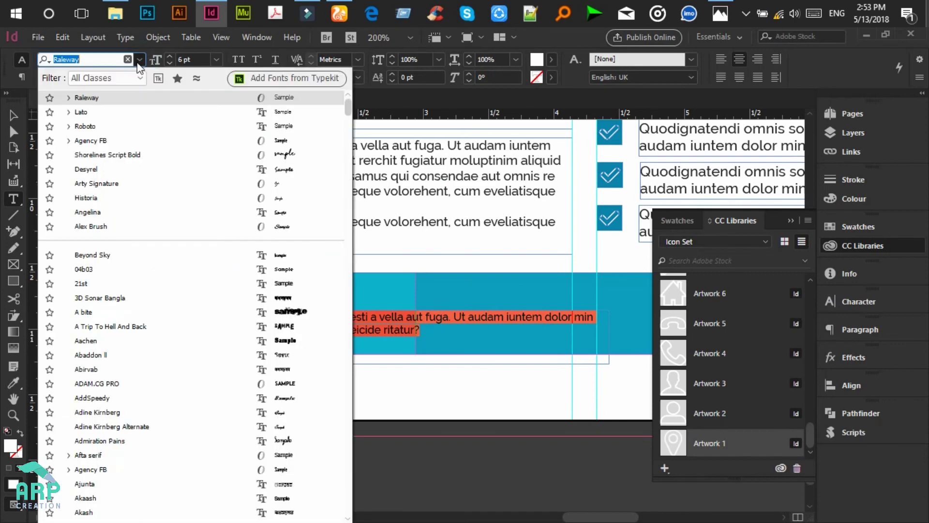
left_click(103, 127)
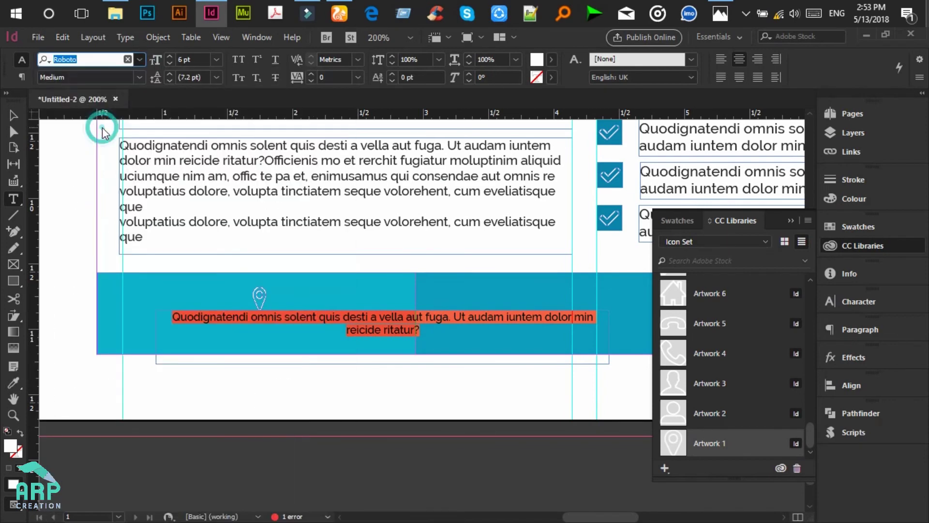
left_click(140, 75)
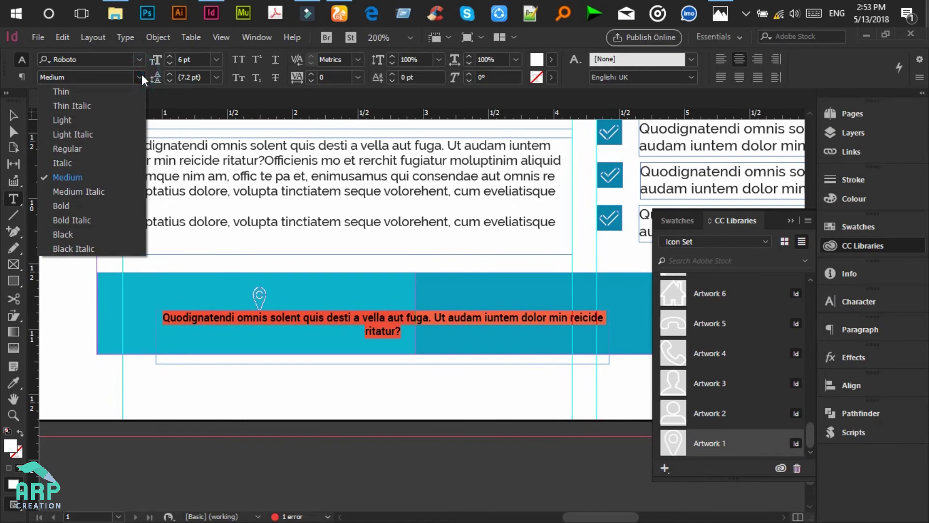
left_click(78, 143)
left_click(20, 114)
left_click(495, 319)
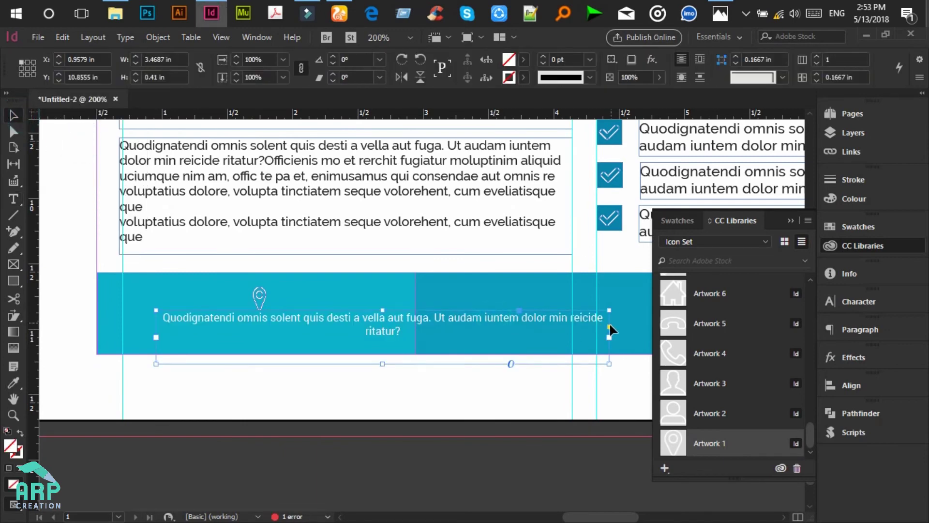
left_click_drag(608, 335, 337, 333)
Step: Replace the footer text with a placeholder street address
left_click(14, 199)
left_click(195, 338)
key("ctrl+a")
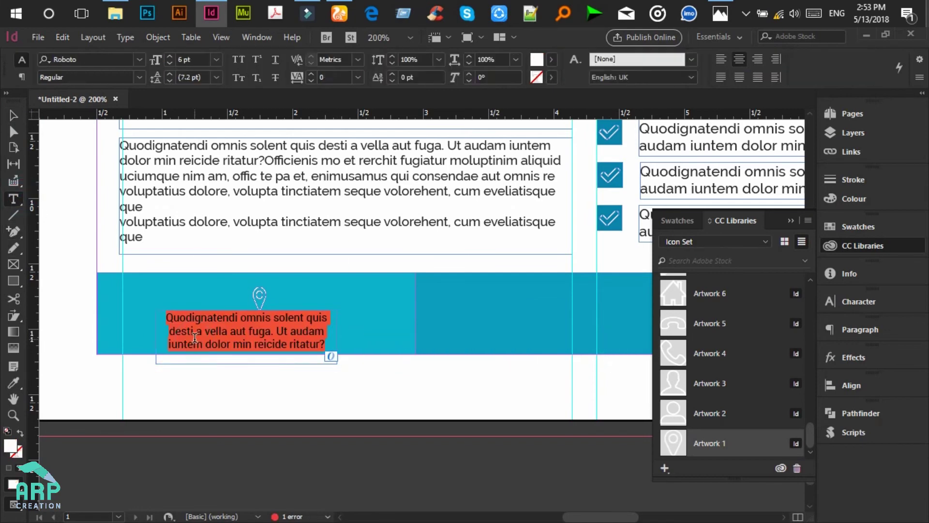
key("BackSpace")
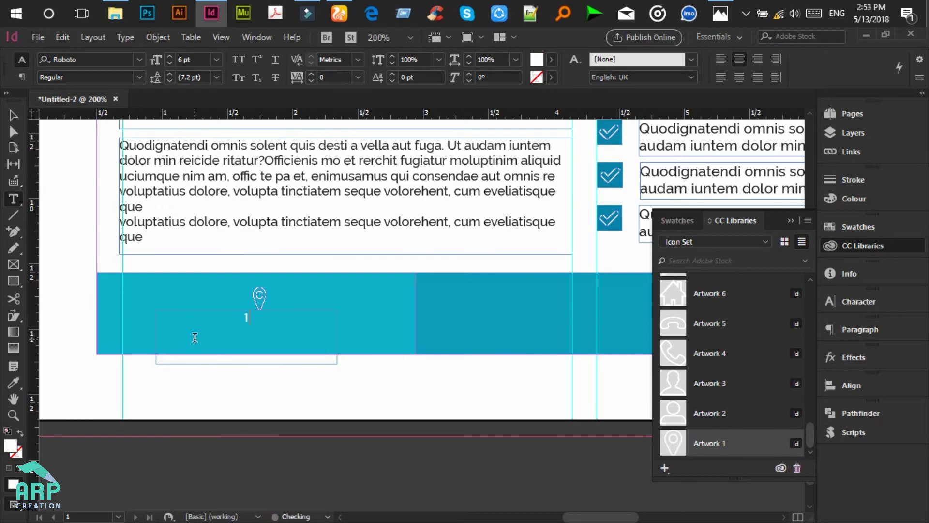
type("123 fjs")
key("BackSpace")
type("black,sterr")
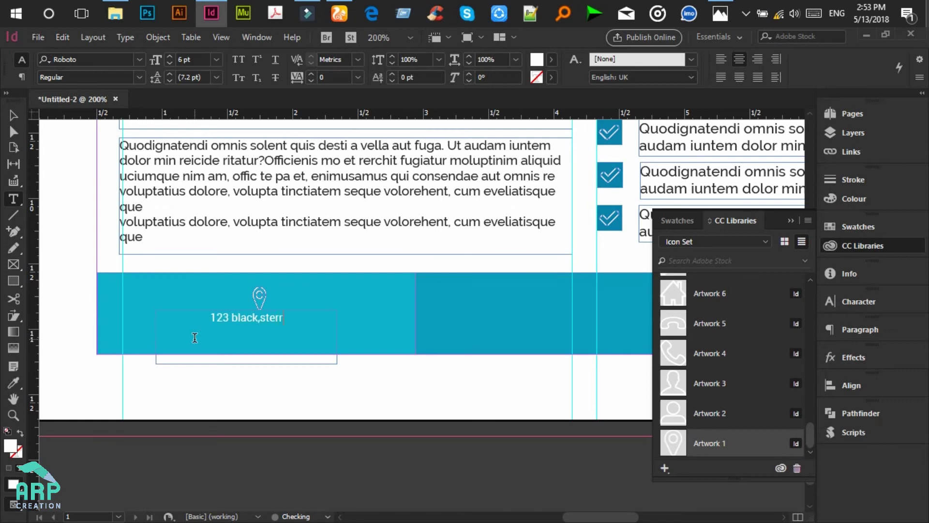
type(", new")
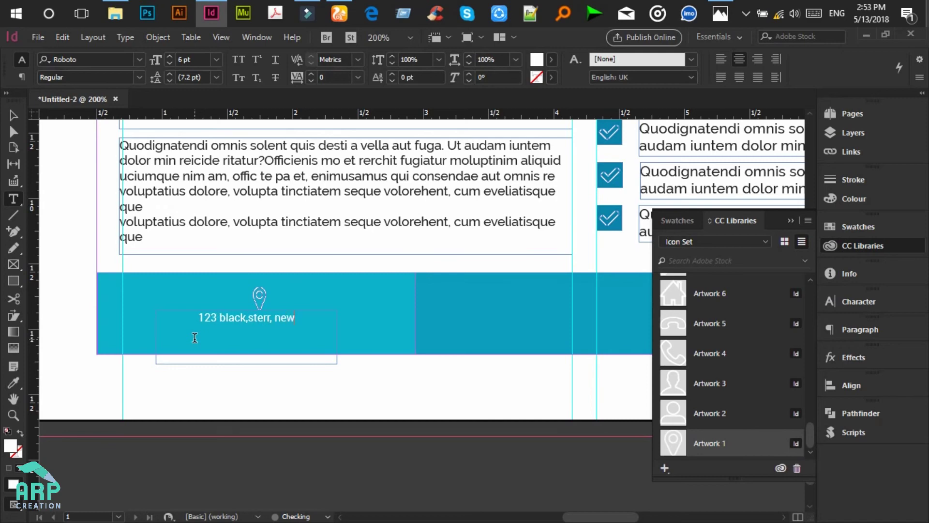
type("youk")
key("BackSpace")
key("BackSpace")
key("BackSpace")
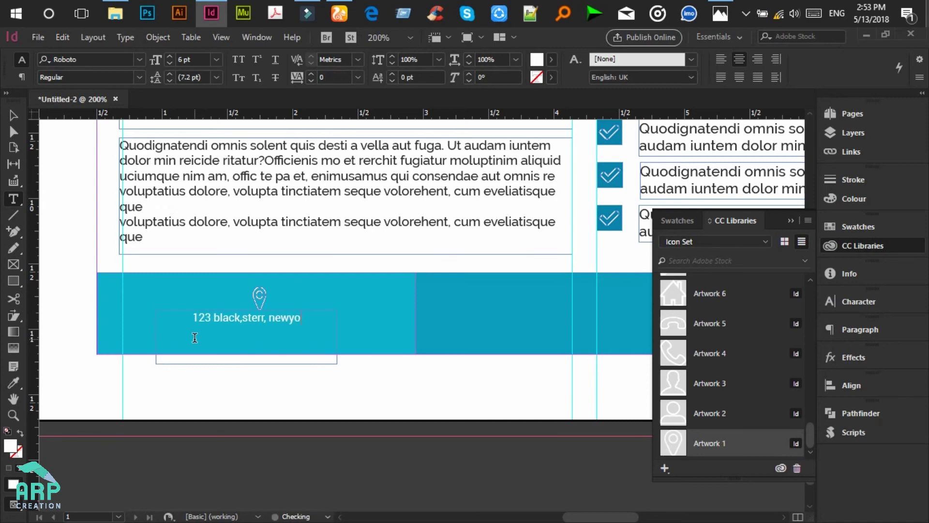
type("ork")
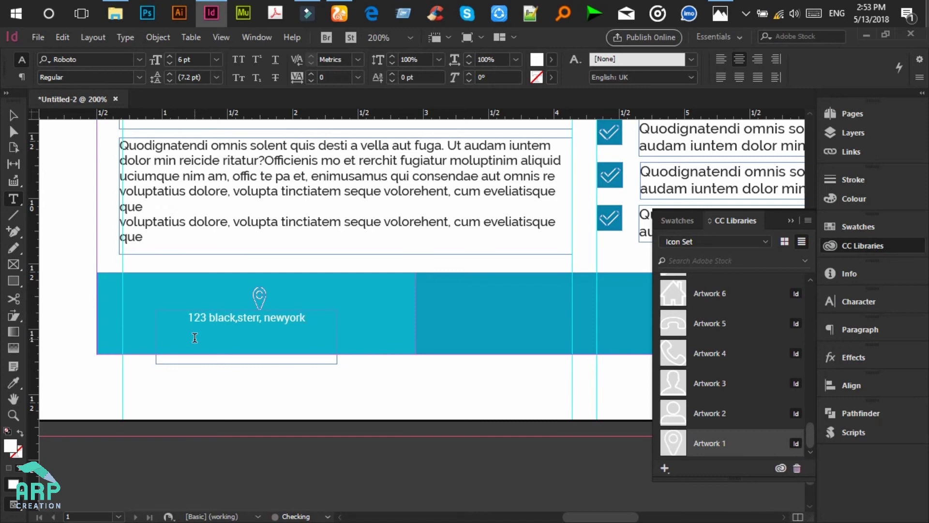
Step: Paste the address as a second line and trim the frame to 0.231 in tall
key("ctrl+a")
key("ctrl+c")
left_click(315, 319)
key("Return")
key("ctrl+v")
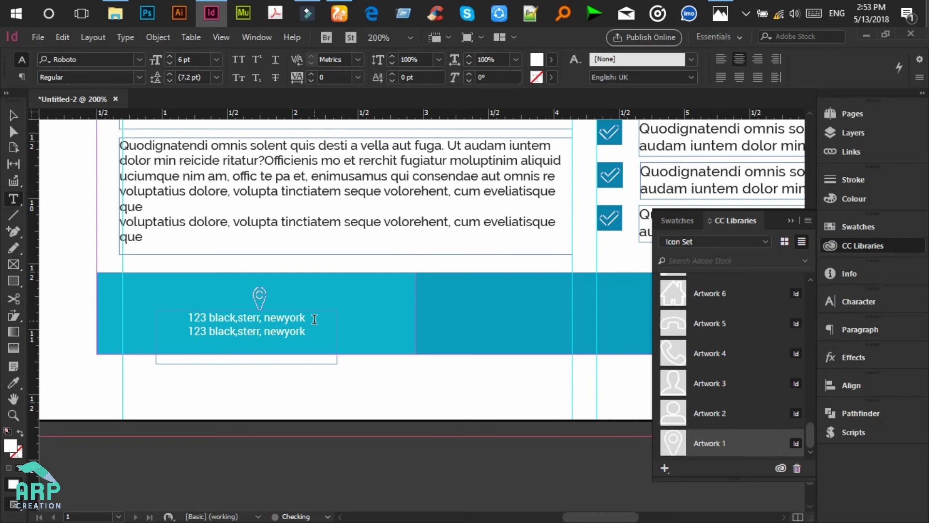
left_click(13, 116)
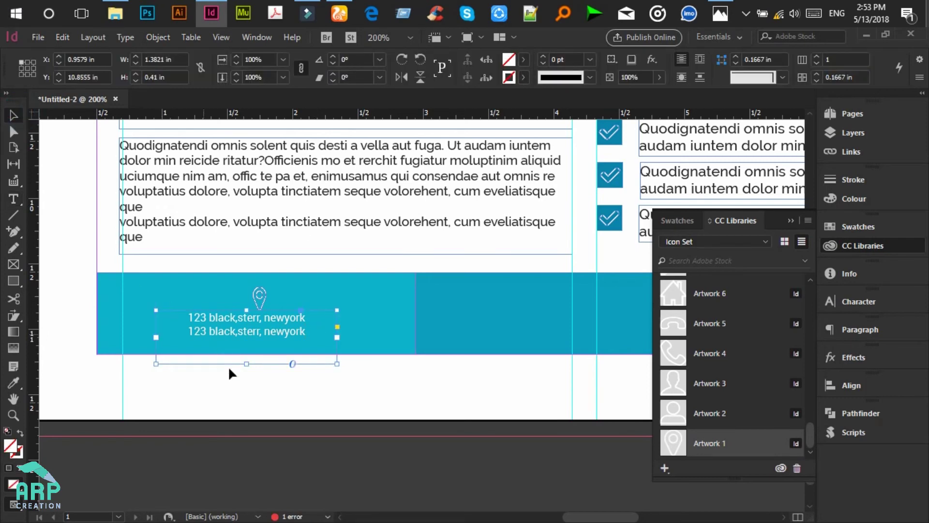
left_click_drag(253, 366, 299, 325)
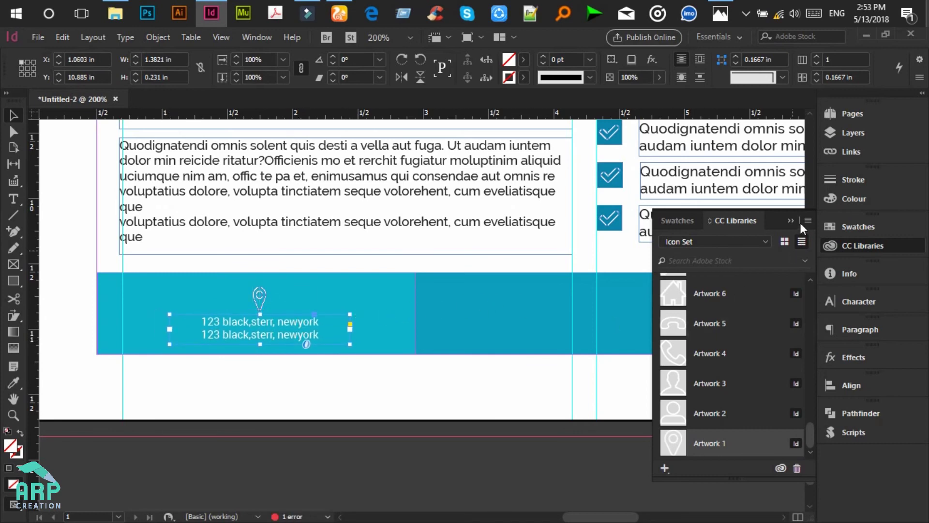
left_click(792, 221)
Step: Alt-drag copies of the address frame into the middle and right footer blocks
left_click_drag(301, 319, 627, 319)
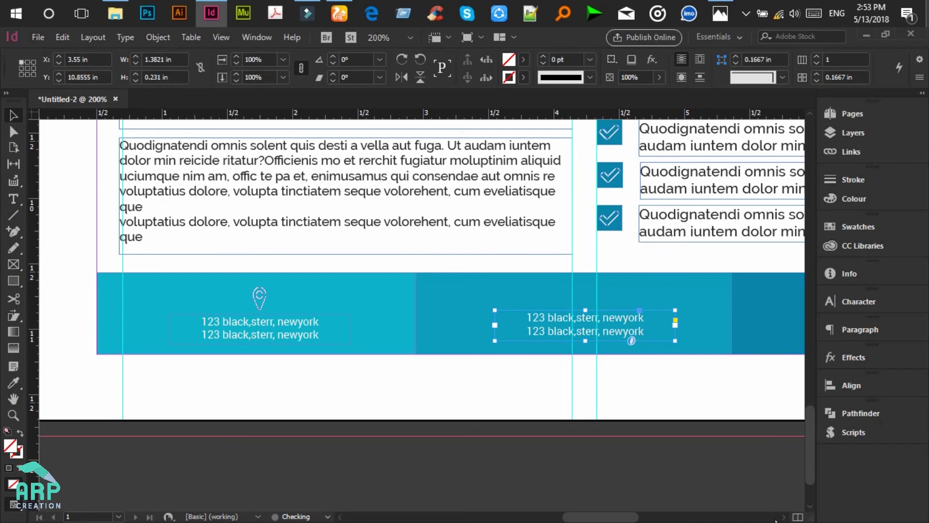
scroll(788, 518, "right", 3)
scroll(550, 390, "right", 1)
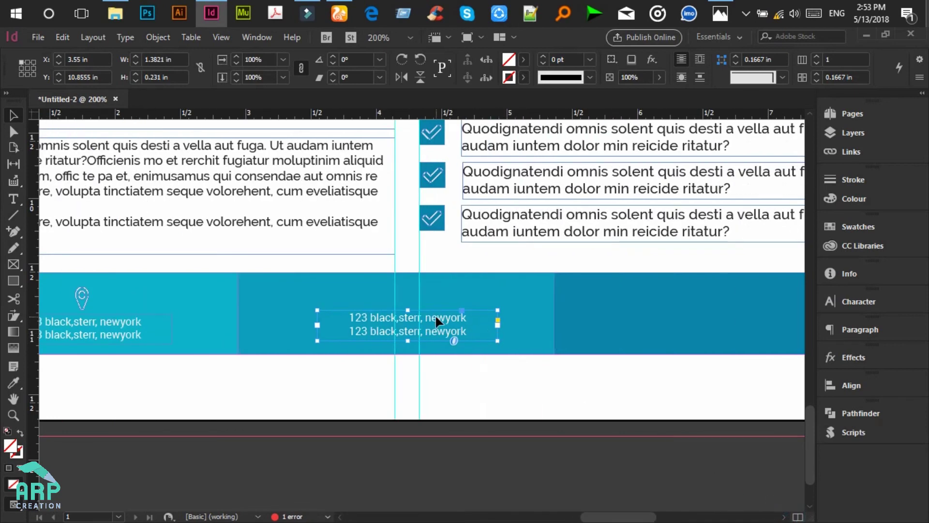
left_click_drag(435, 321, 742, 319)
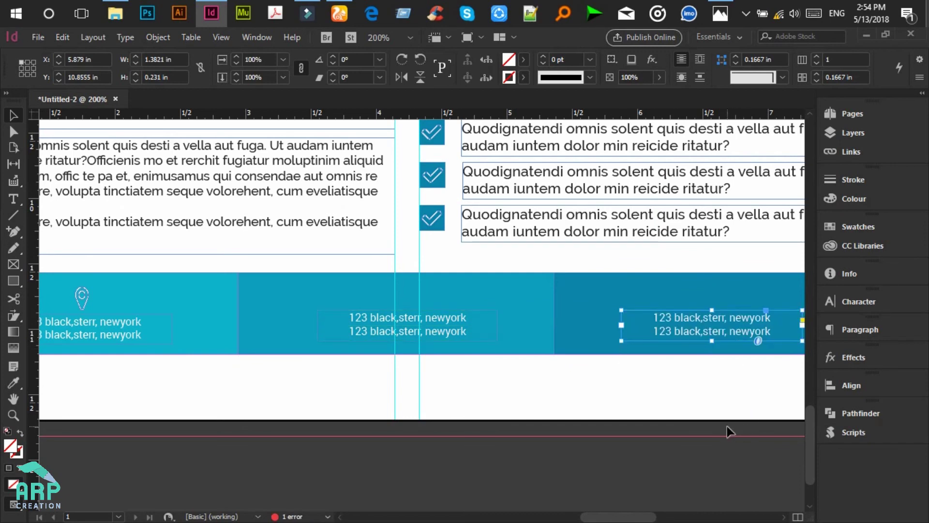
key("ctrl+minus")
scroll(466, 358, "left", 6)
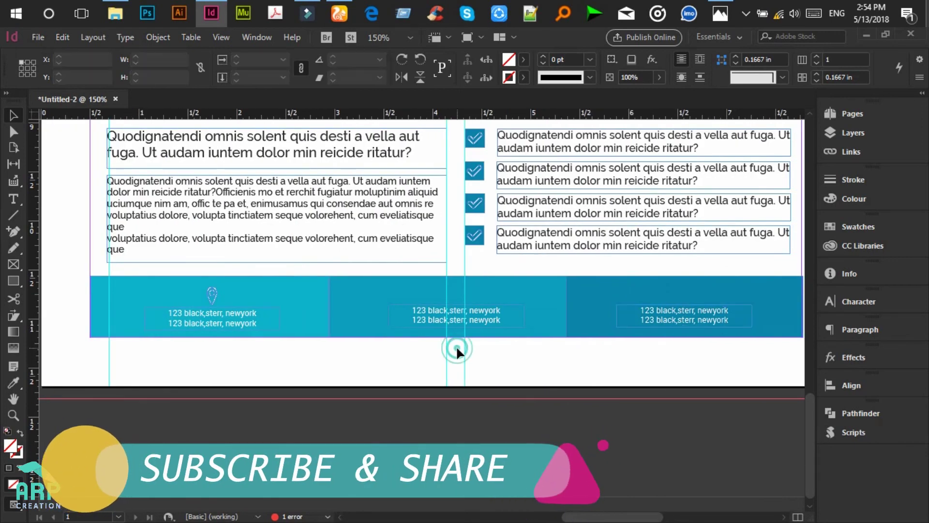
left_click(455, 317)
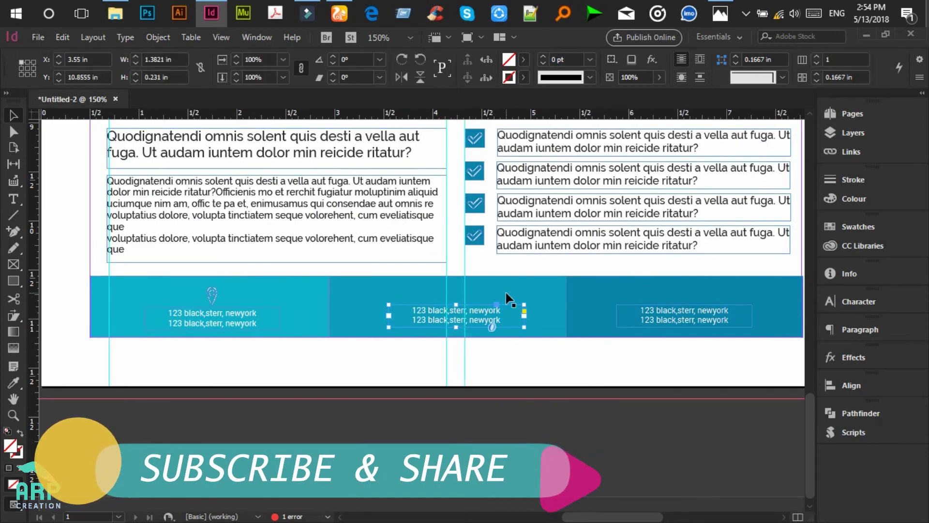
Step: Place a small phone icon (Artwork 4) above the middle address
left_click_drag(504, 300, 504, 302)
left_click(488, 349)
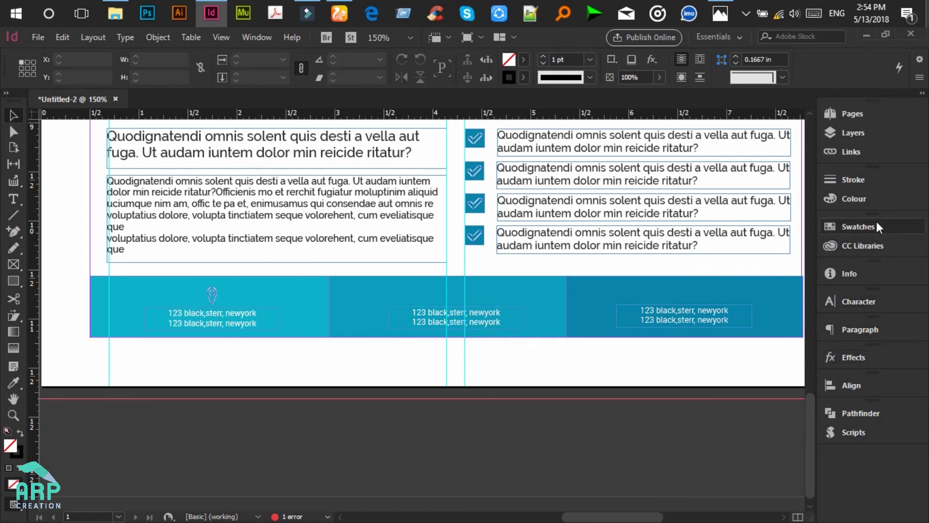
left_click(870, 241)
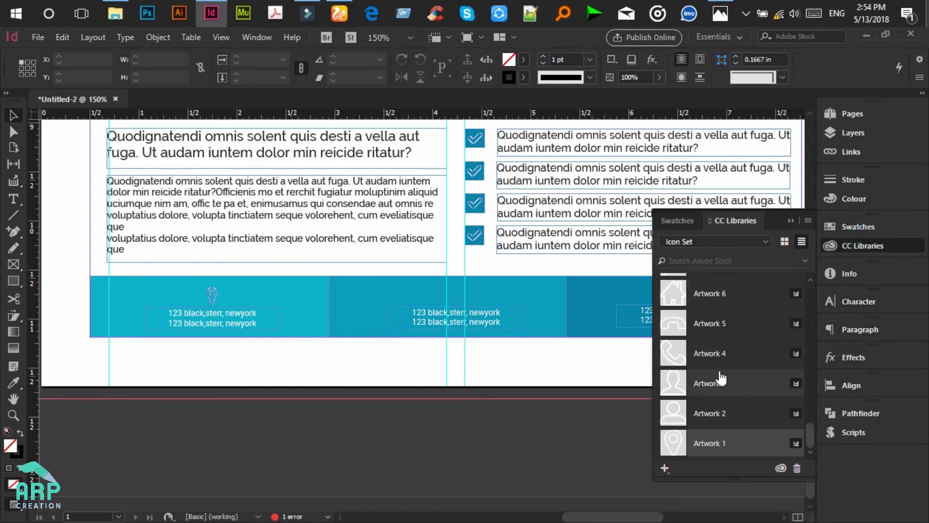
left_click(713, 356)
left_click_drag(711, 360, 457, 298)
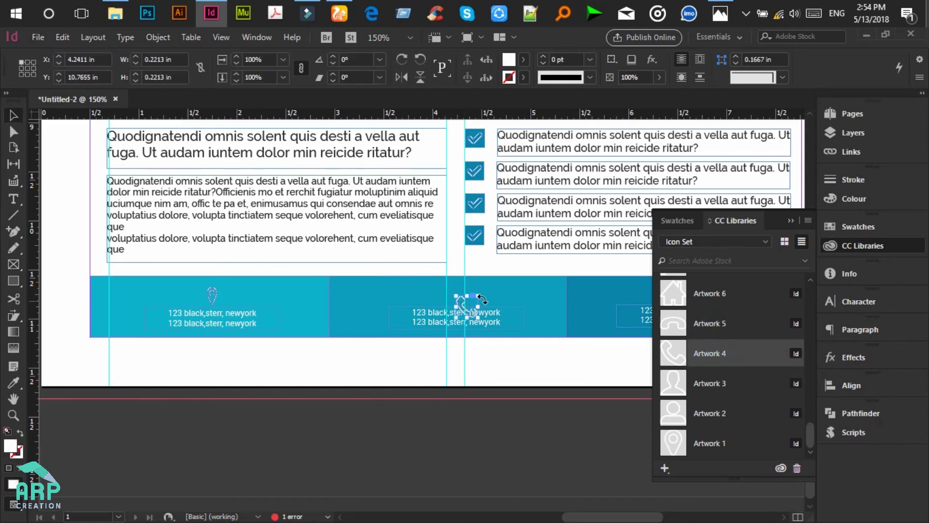
left_click_drag(477, 301, 477, 306)
key("Escape")
key("Up")
key("Up")
key("Up")
key("Up")
key("Up")
key("Up")
key("Up")
key("Up")
key("Up")
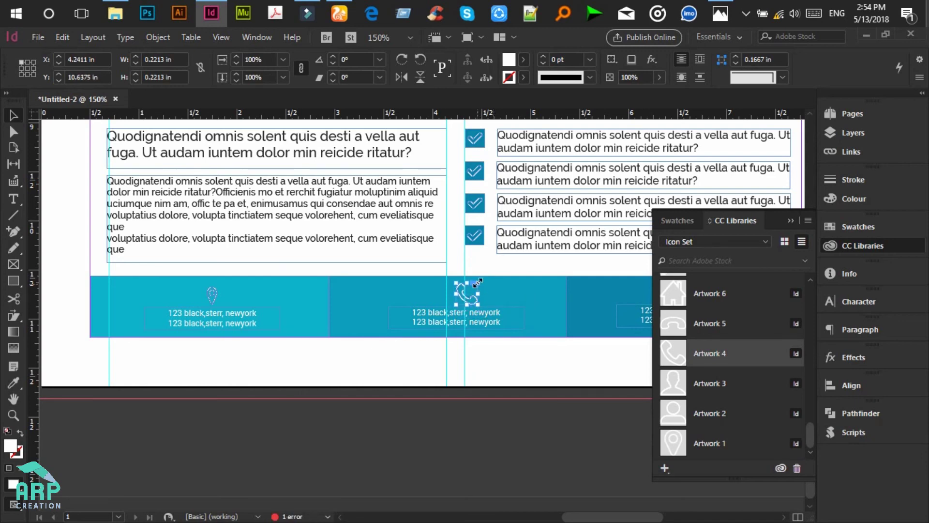
left_click_drag(477, 281, 474, 290)
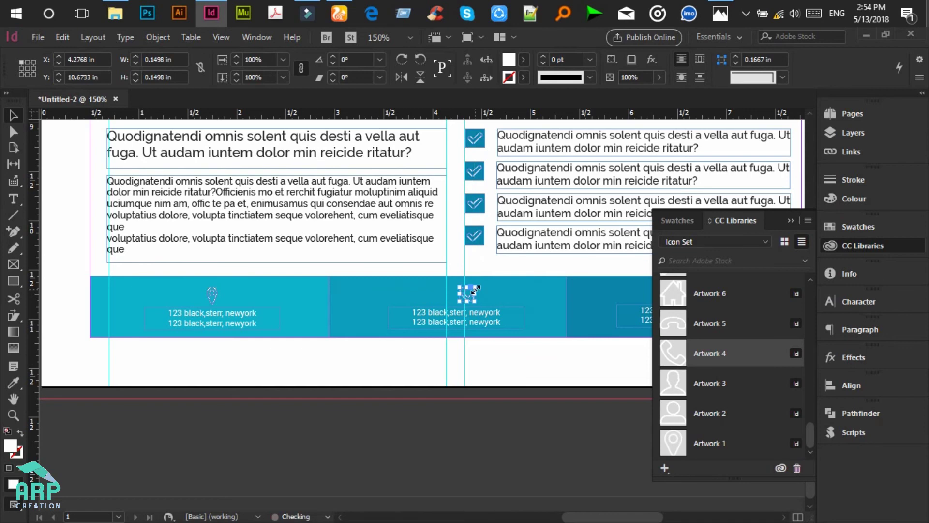
left_click(489, 353)
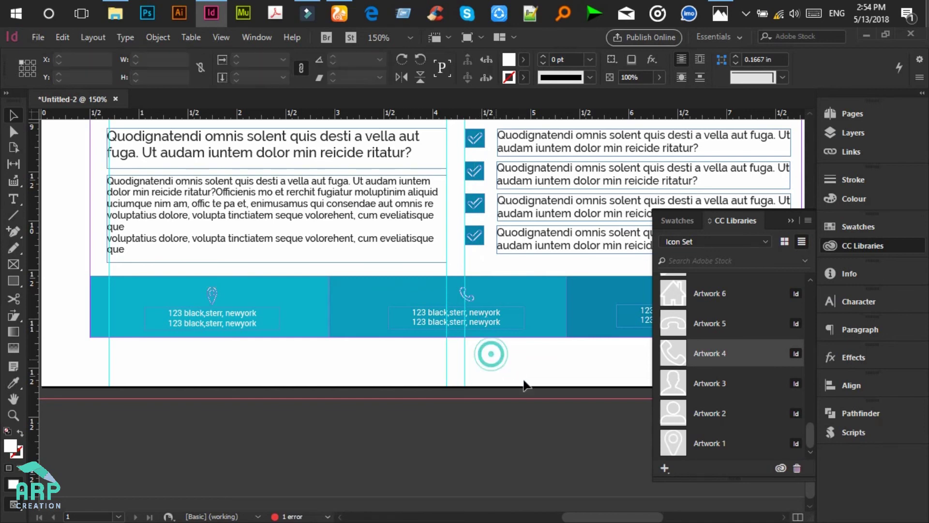
Step: Place an envelope icon (Artwork 10) above the right address
left_click(785, 517)
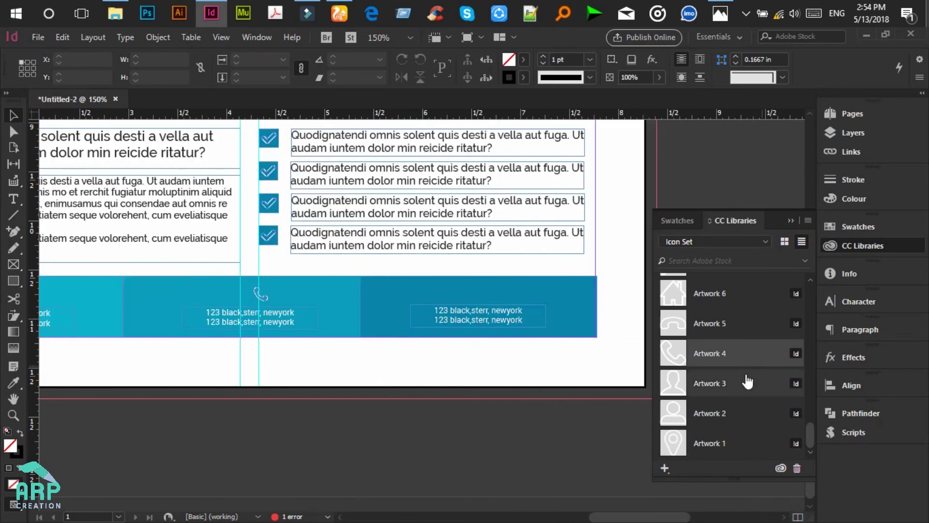
scroll(746, 372, "up", 2)
scroll(745, 371, "up", 5)
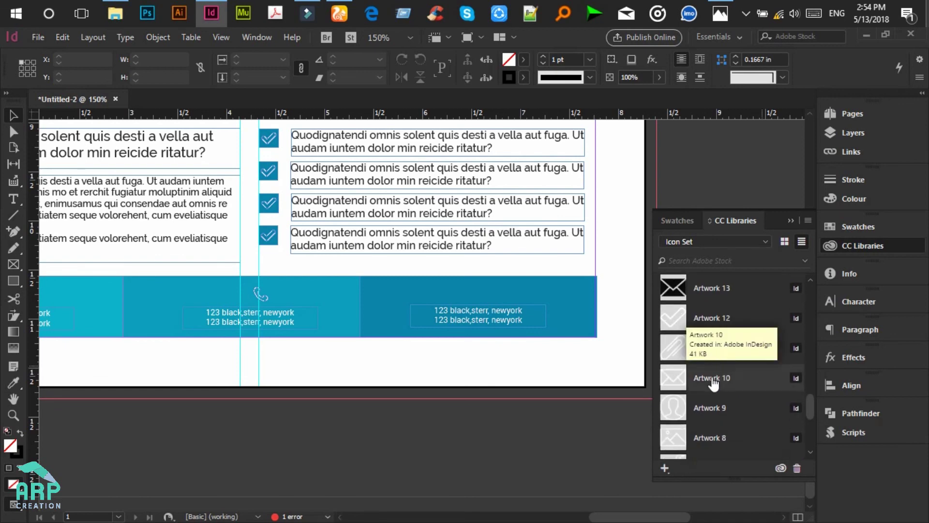
left_click(710, 378)
left_click_drag(732, 383, 494, 296)
left_click(466, 289)
left_click(504, 339)
left_click_drag(573, 378, 422, 279)
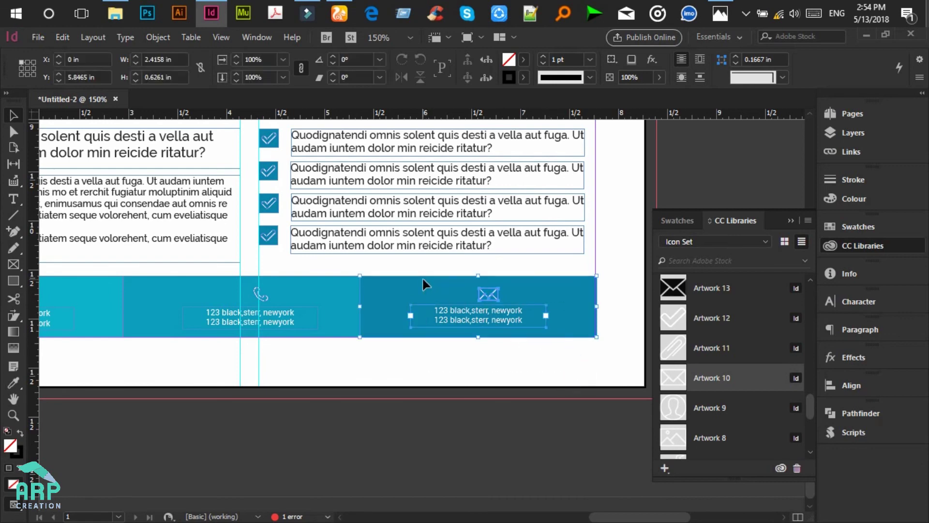
Step: Align horizontal centres of icon and text in the right, middle and left footer blocks
left_click(850, 386)
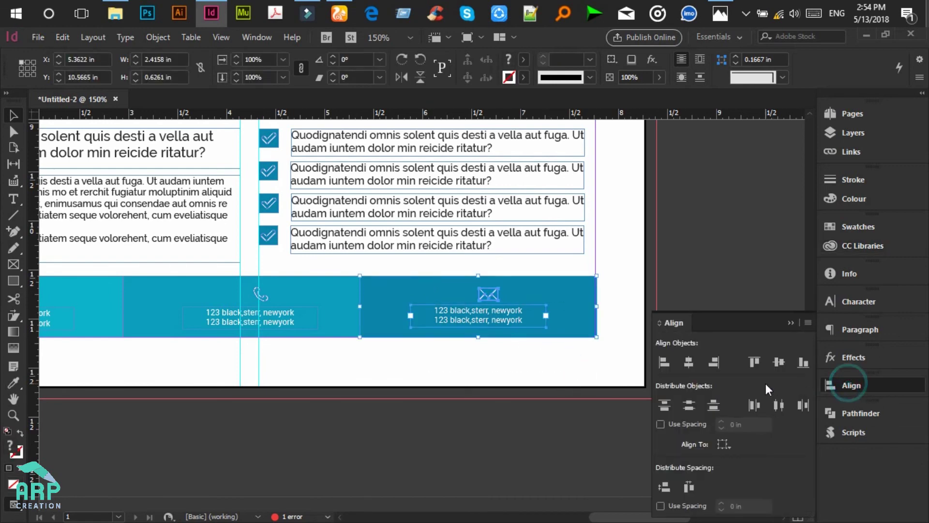
key("ctrl+z")
left_click(690, 362)
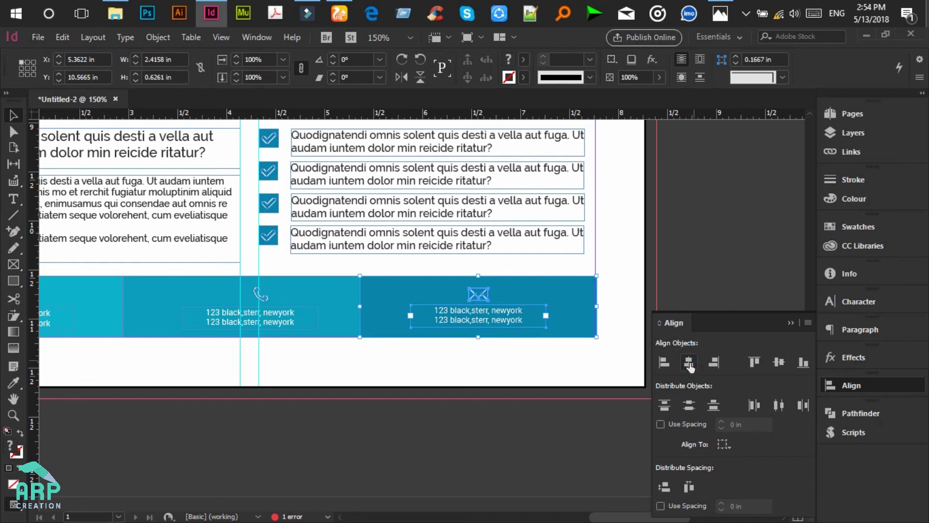
left_click(390, 387)
left_click_drag(318, 350, 179, 285)
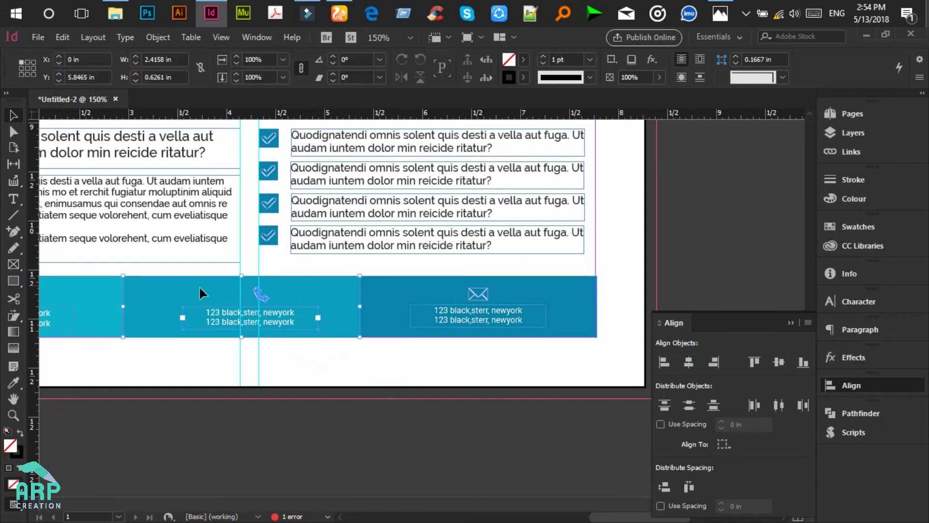
left_click(690, 363)
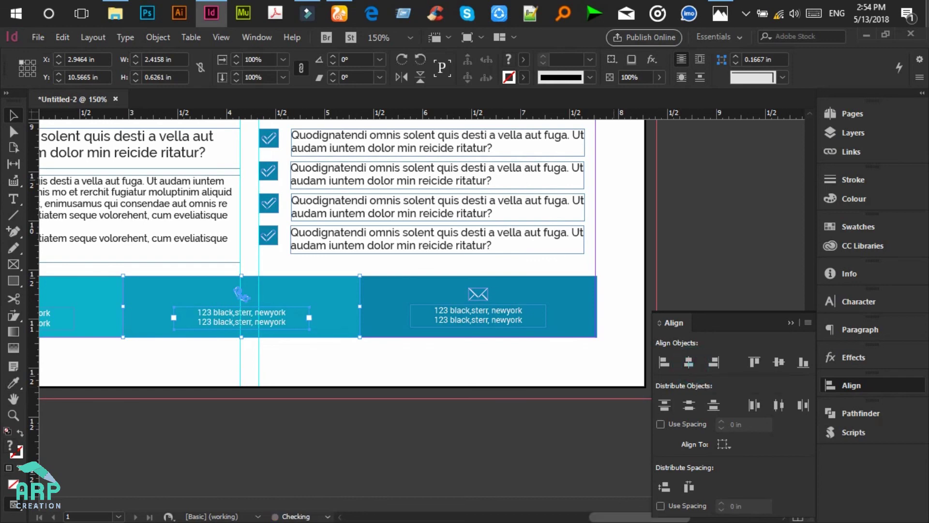
left_click(613, 513)
left_click_drag(613, 517, 567, 517)
left_click_drag(440, 353, 282, 291)
left_click(689, 363)
left_click(599, 422)
left_click_drag(593, 517, 629, 517)
left_click(791, 322)
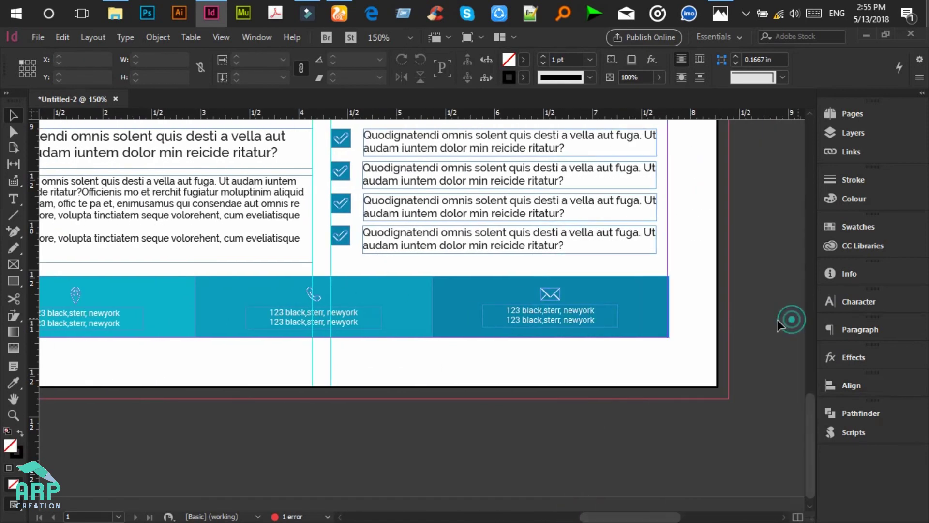
Step: Replace the middle block's address with two placeholder phone numbers
left_click(13, 199)
left_click(300, 313)
key("ctrl+a")
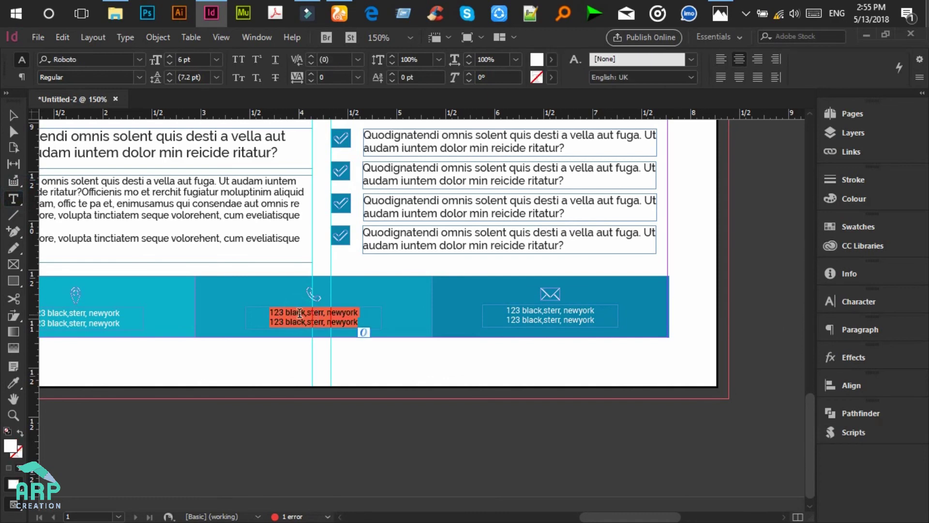
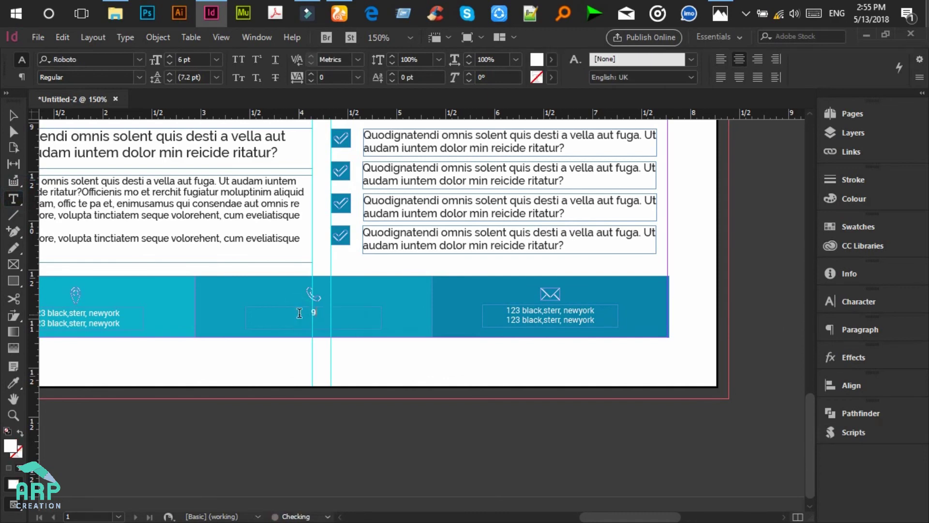
type("123 33442")
type(" 4322")
Step: Replace the right block's address with two placeholder e-mail addresses on separate lines
left_click(574, 310)
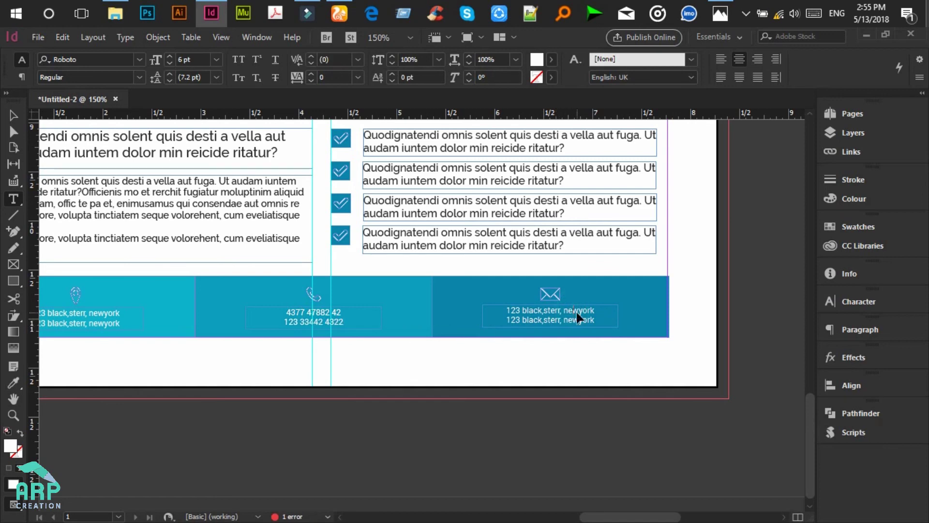
key("ctrl+a")
key("BackSpace")
type("your")
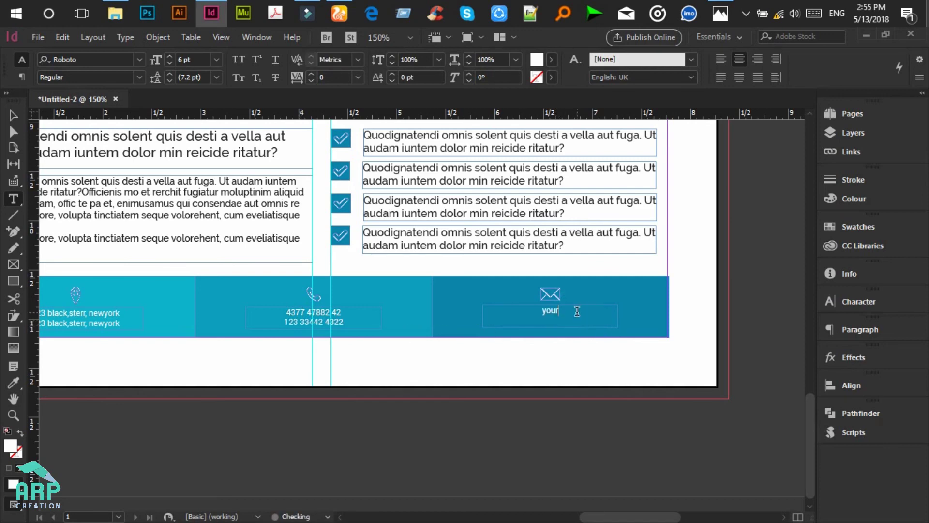
type("mail@email.com")
key("Return")
type("yourcompanynam")
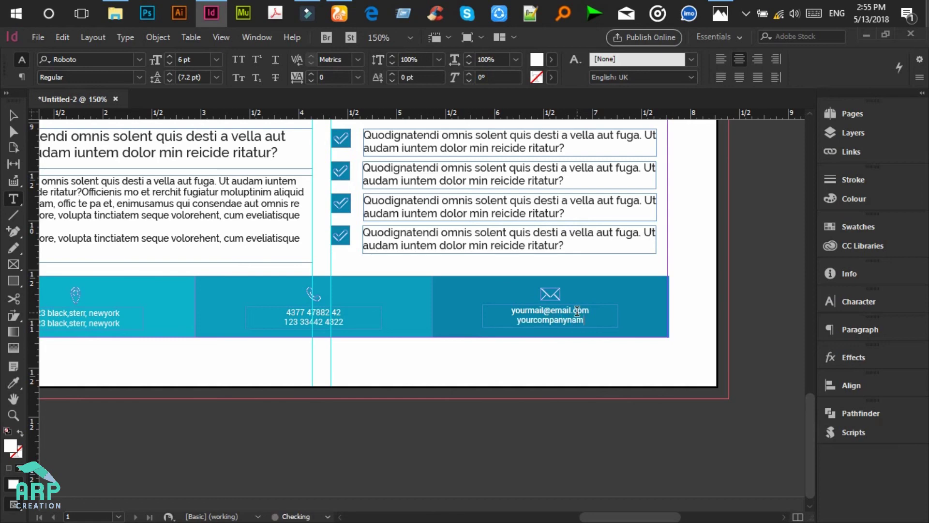
type("e@mail.com")
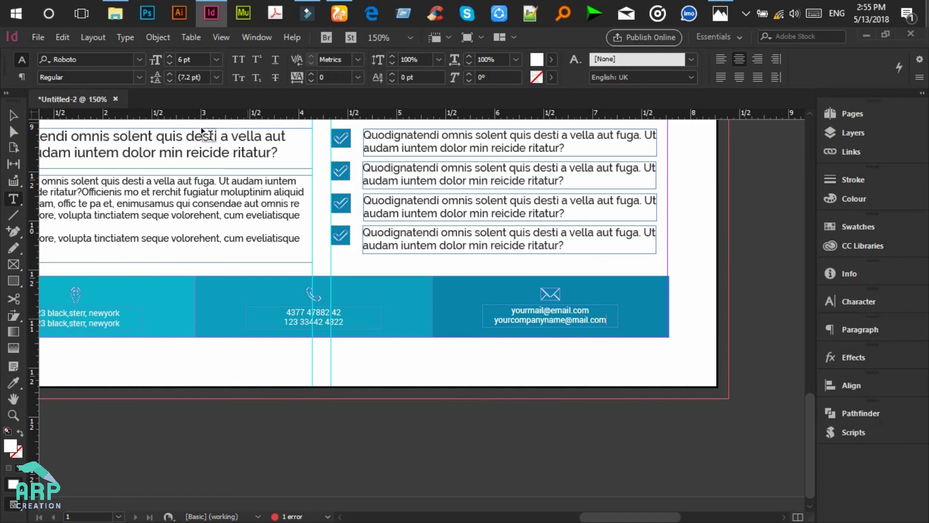
left_click(13, 115)
left_click(720, 260)
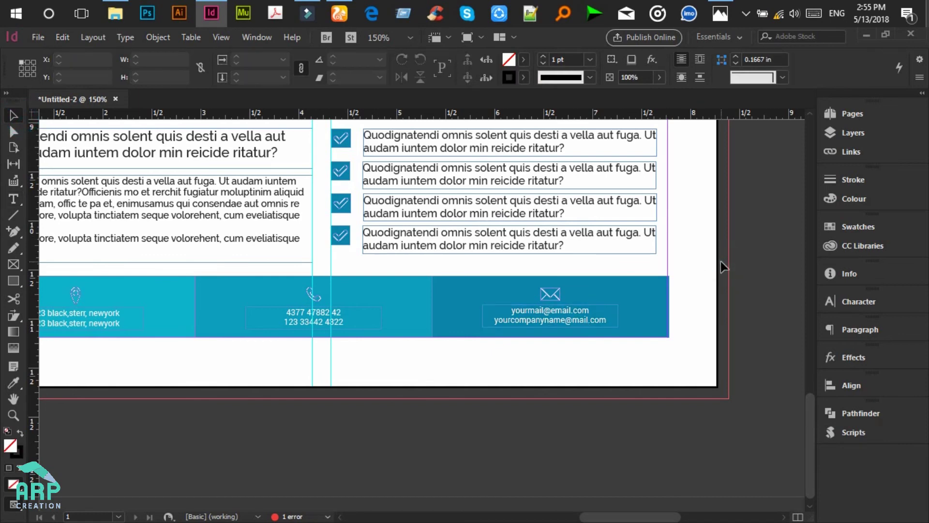
Step: Use View > Grids & Guides > Delete All Guides on Spread, then review the flyer at 100%
key("ctrl+minus")
key("ctrl+minus")
key("ctrl+minus")
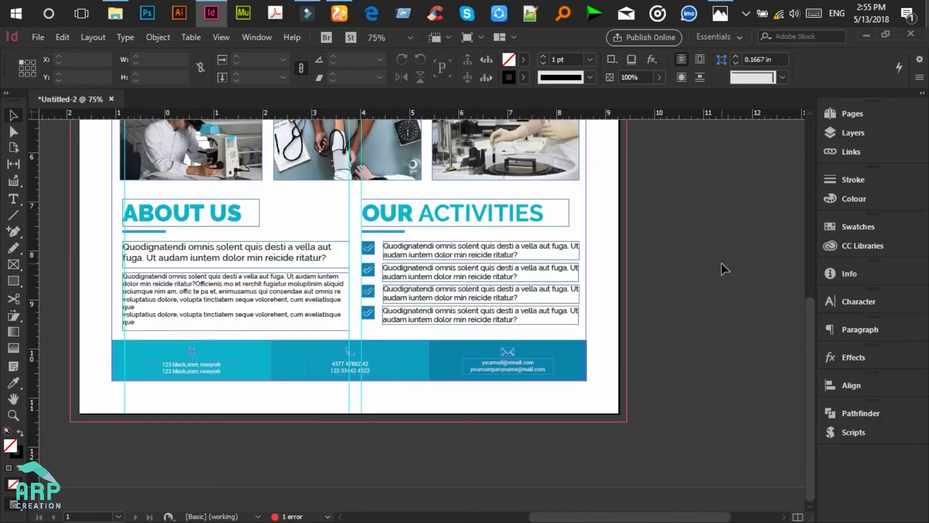
scroll(690, 305, "up", 5)
scroll(599, 356, "up", 2)
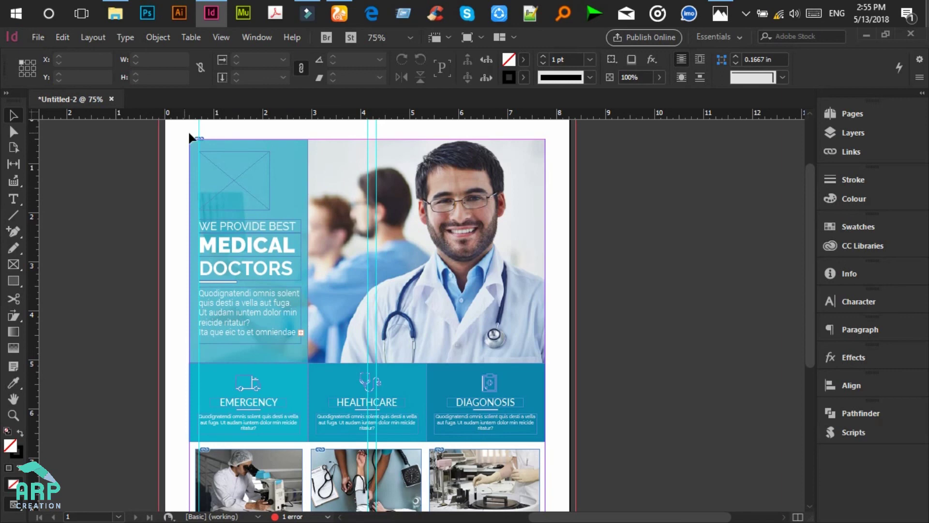
left_click(219, 40)
mouse_move(283, 321)
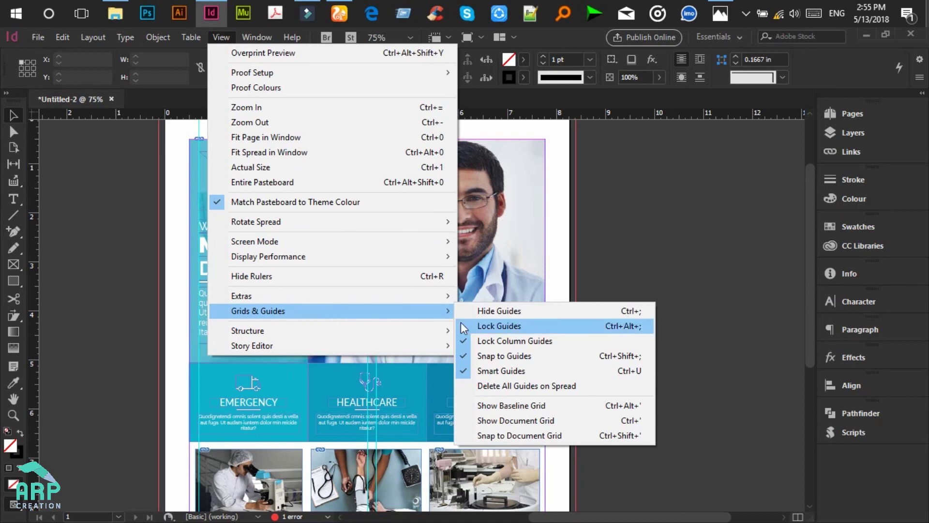
left_click(537, 385)
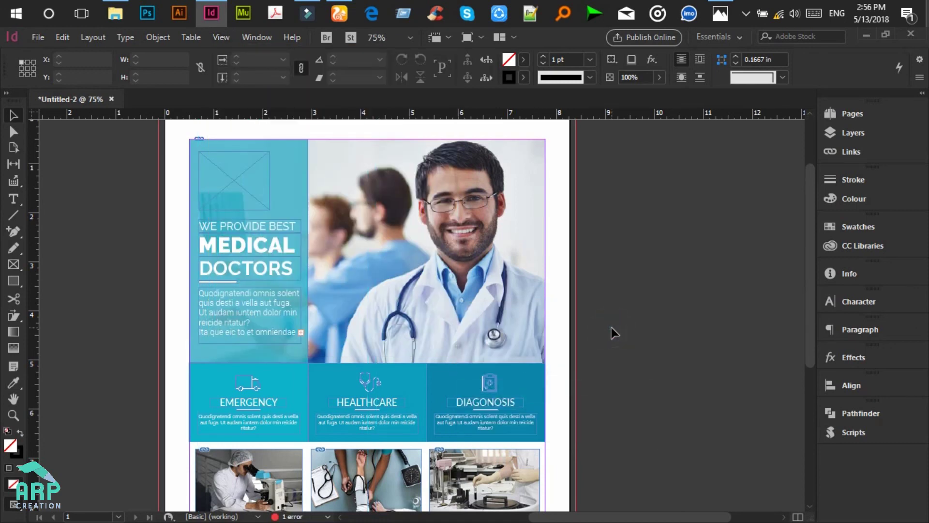
key("ctrl+equal")
scroll(613, 333, "down", 6)
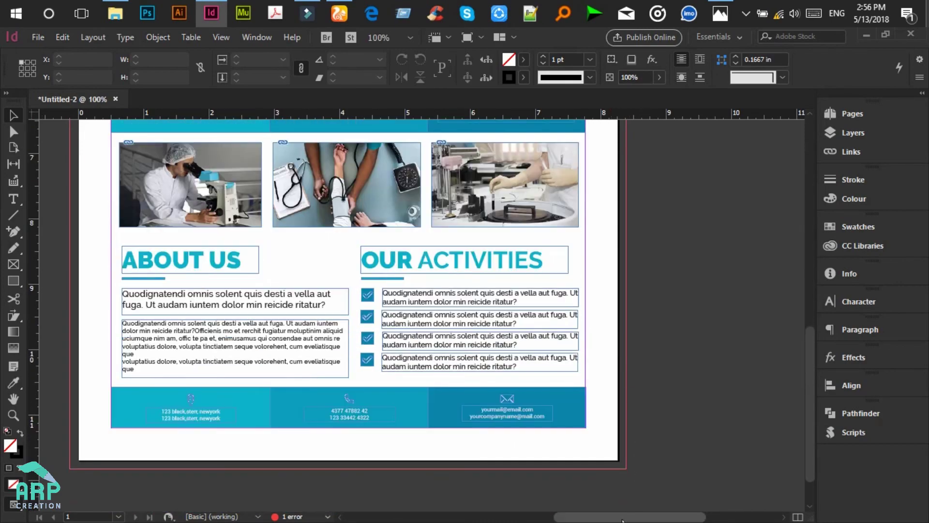
left_click_drag(623, 520, 599, 520)
scroll(710, 406, "up", 6)
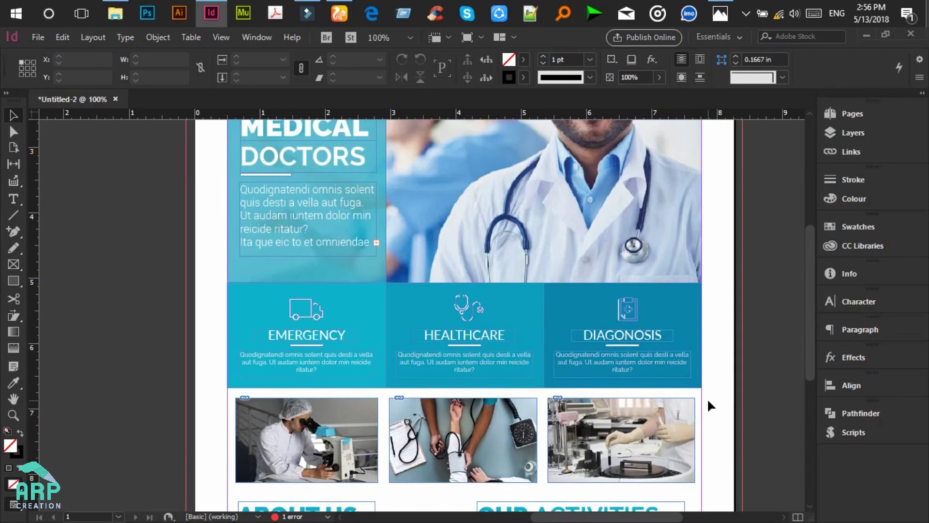
scroll(708, 398, "down", 6)
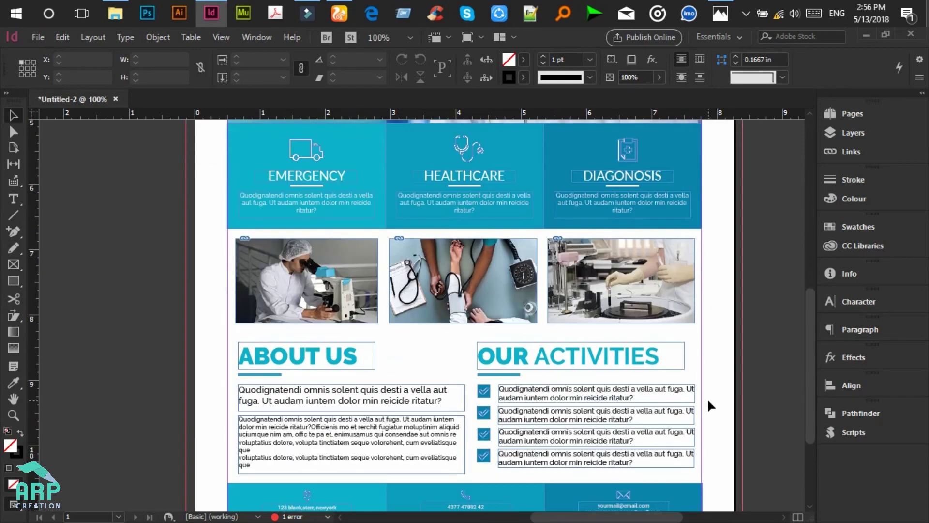